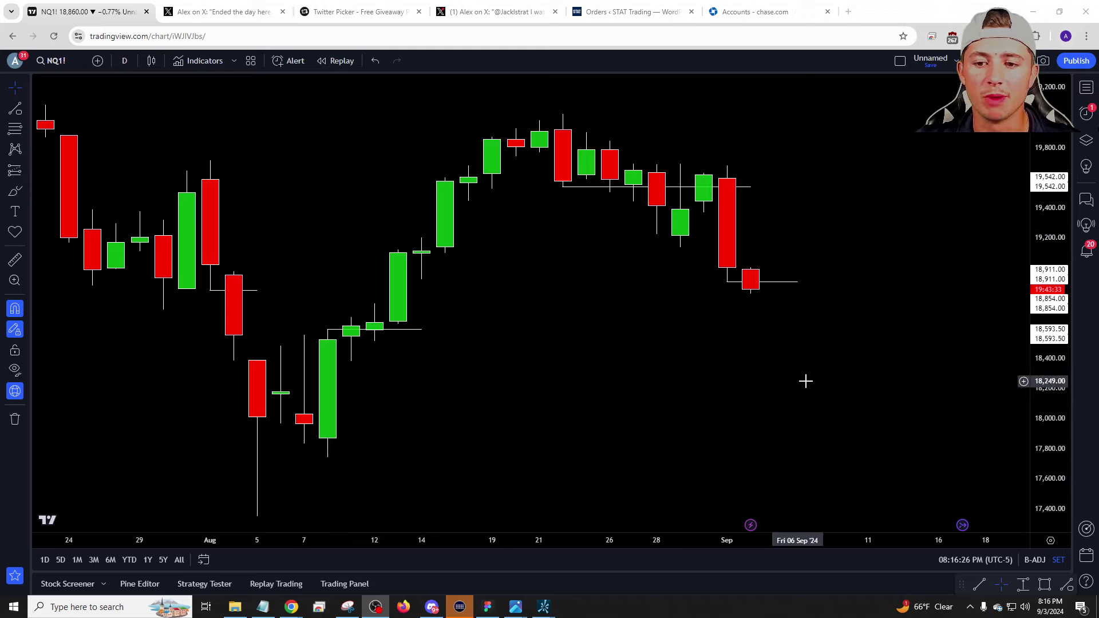
# Load the IWM chart on the daily interval and examine its most recent candles.
pyautogui.click(812, 384)
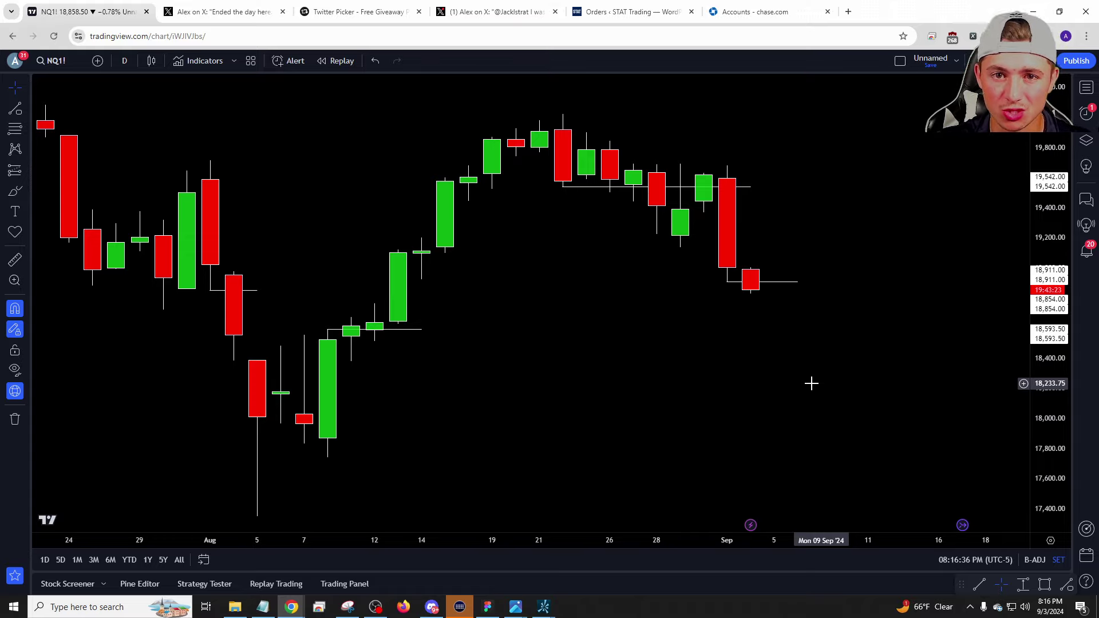
pyautogui.write('iwm')
pyautogui.press('Return')
pyautogui.write('1d')
pyautogui.press('Return')
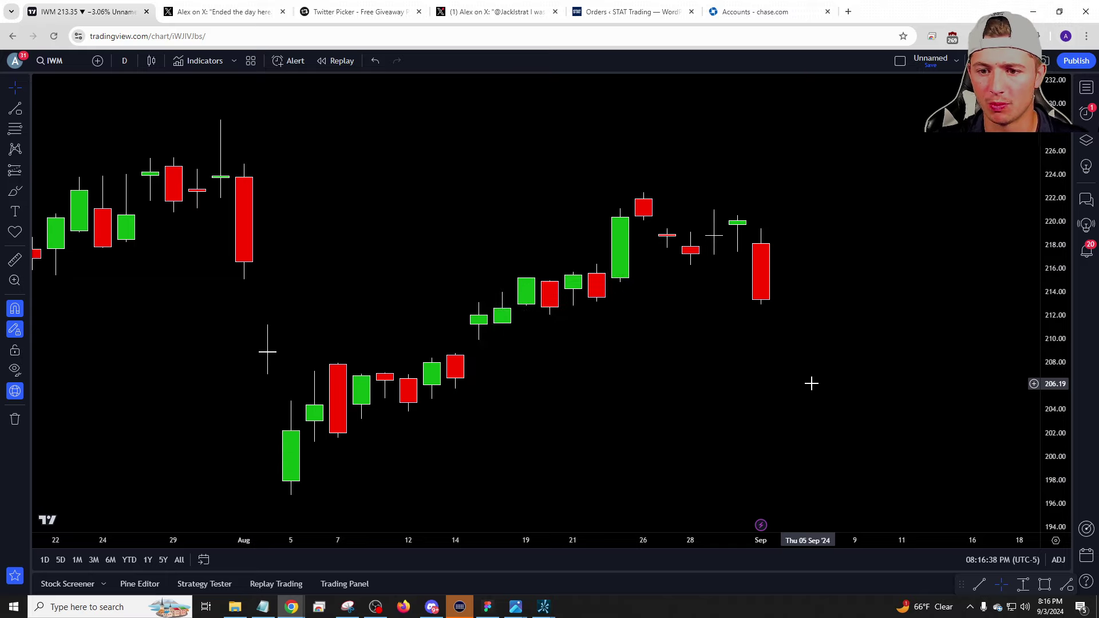
pyautogui.scroll(3, 817, 387)
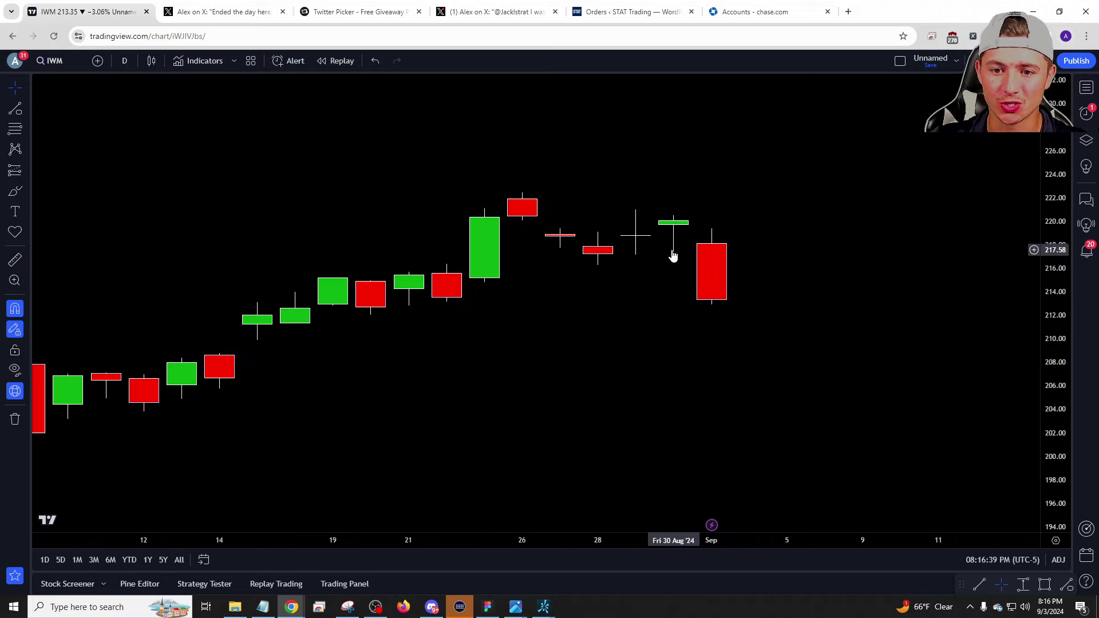
# Examine the latest daily candles of DIA and QQQ.
pyautogui.write('DIA')
pyautogui.press('Return')
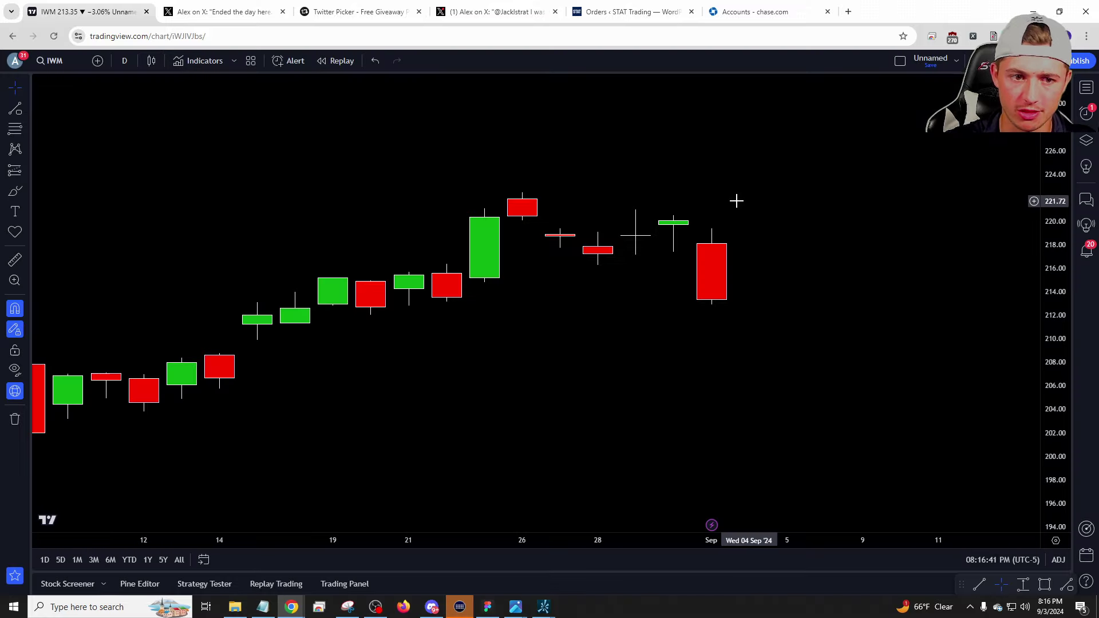
pyautogui.scroll(1, 679, 156)
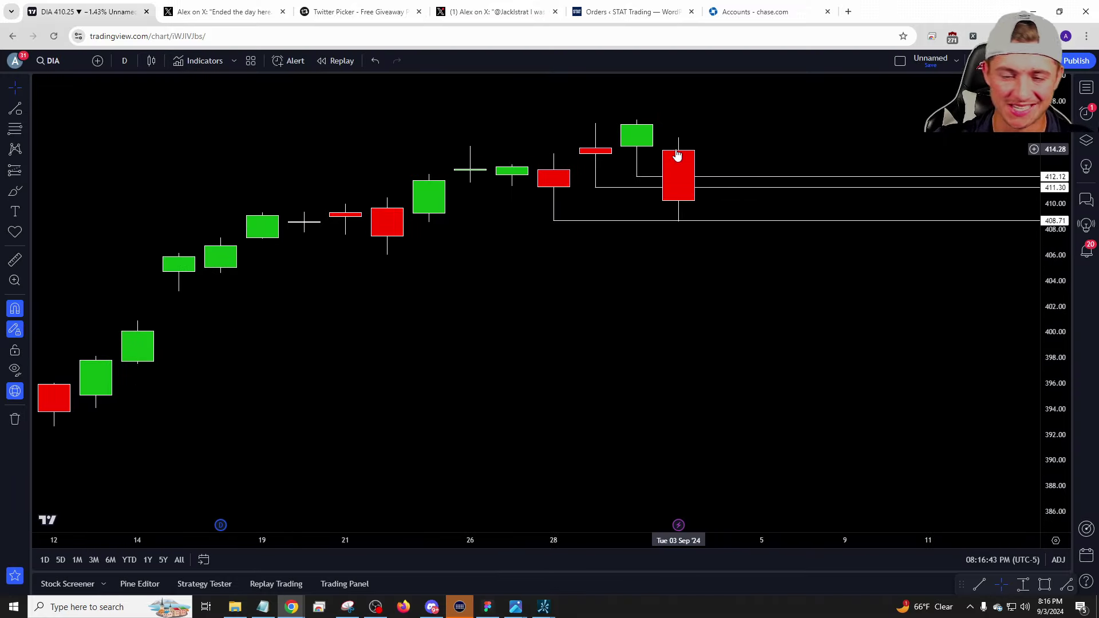
pyautogui.write('QQQ')
pyautogui.press('Return')
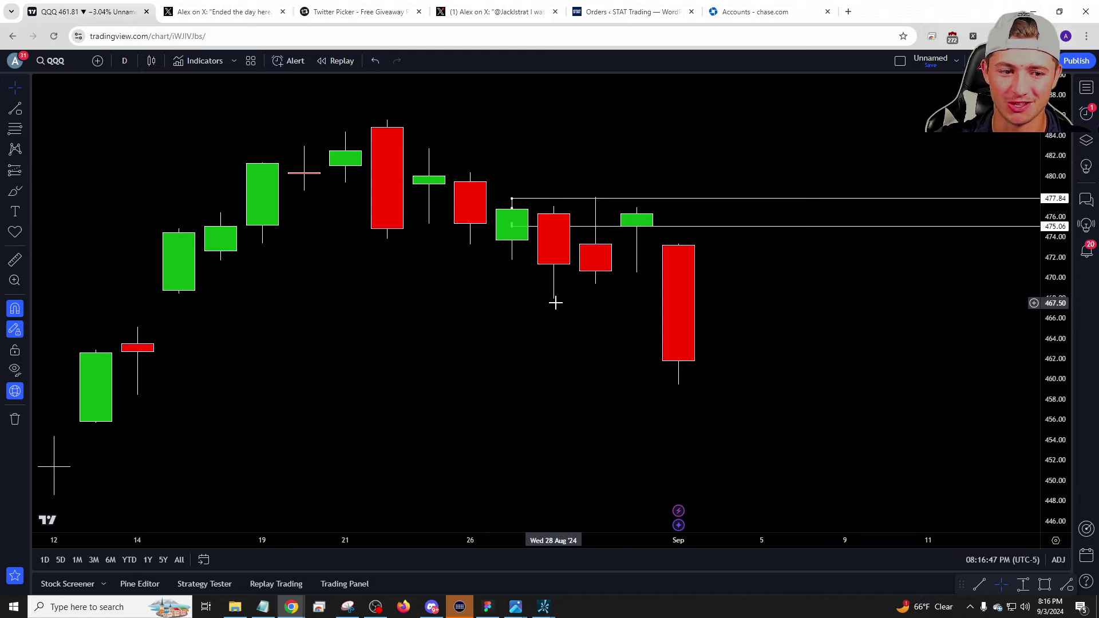
pyautogui.click(679, 338)
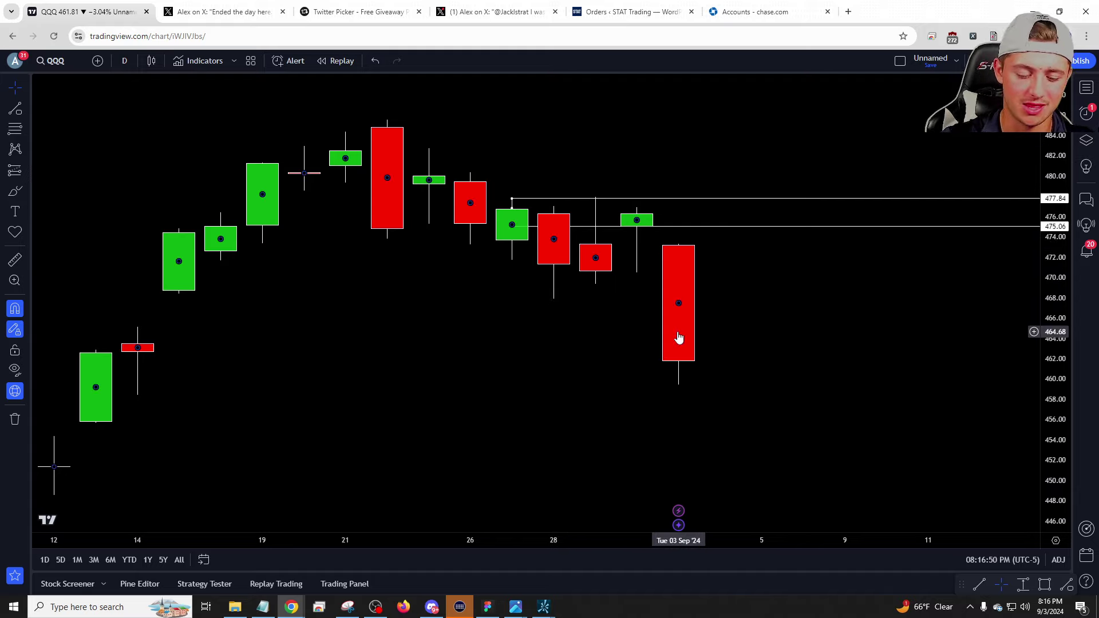
# Load the SPY daily chart and remove all of its drawings.
pyautogui.write('SPY')
pyautogui.press('Return')
pyautogui.rightClick(761, 259)
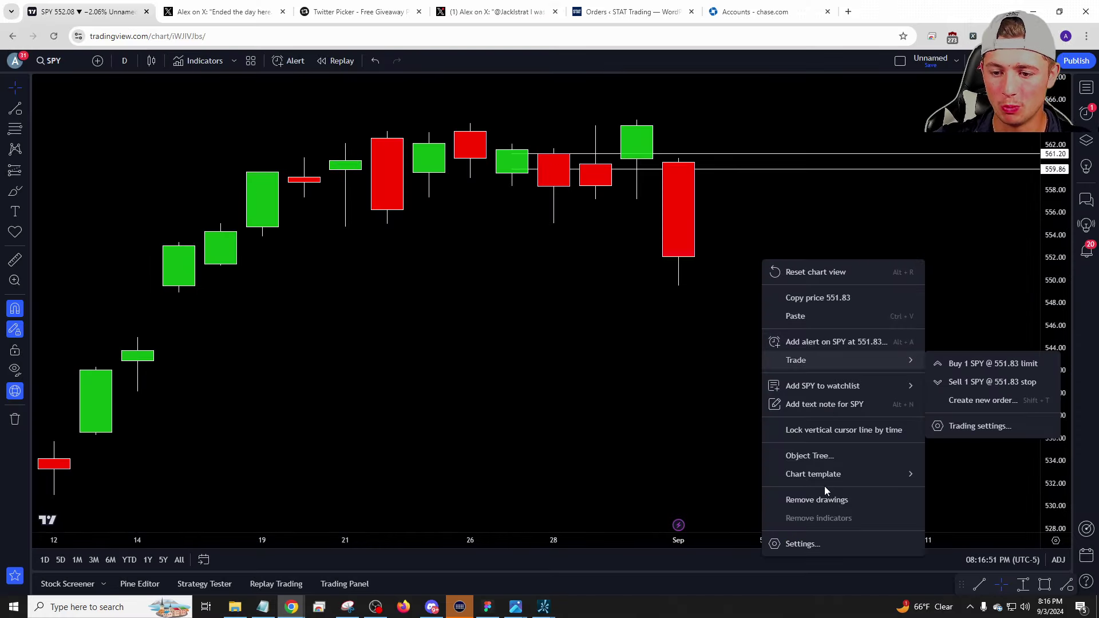
pyautogui.click(638, 248)
# Switch the SPY chart to the 1-hour interval and examine the recent candles.
pyautogui.write('1')
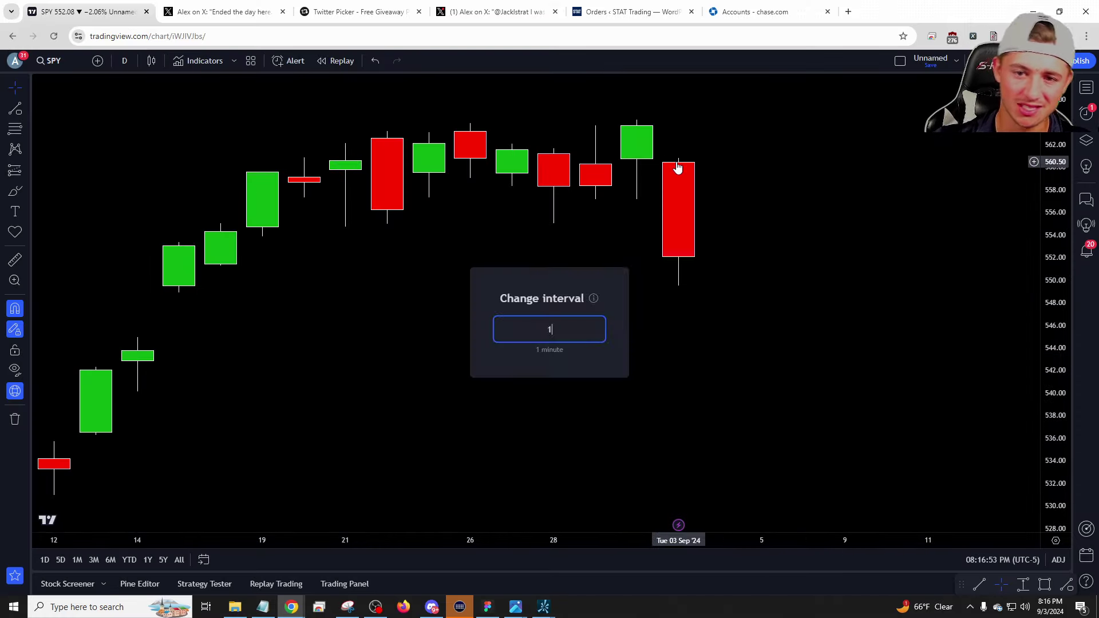
pyautogui.write('h')
pyautogui.press('Return')
pyautogui.scroll(-5, 676, 162)
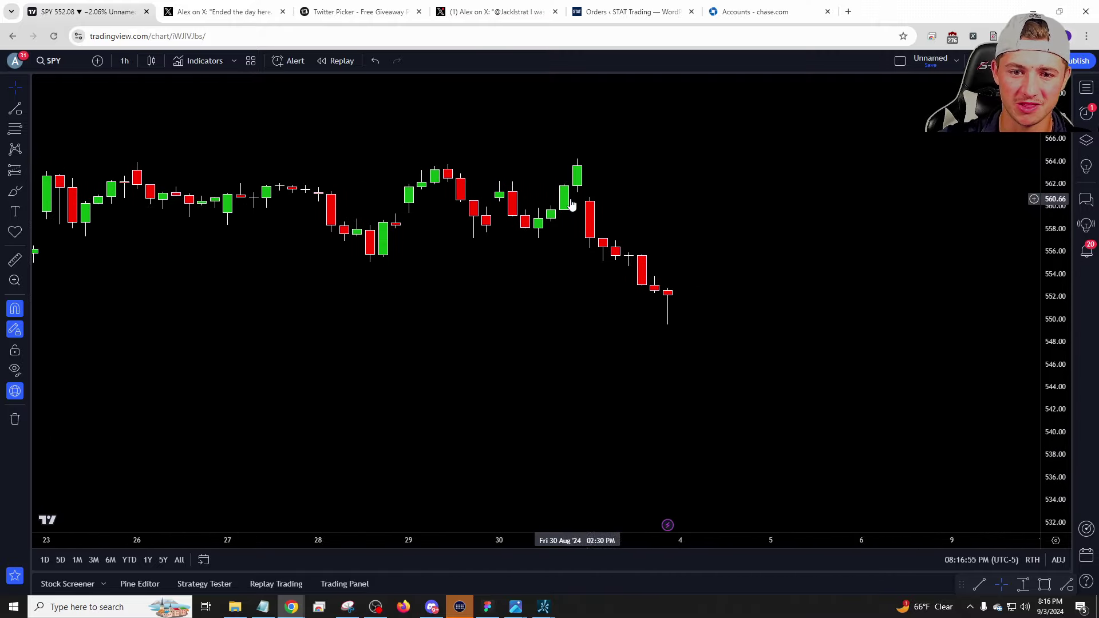
# Compare the 1-hour charts of DIA, QQQ and IWM around the September 3 open.
pyautogui.write('DIA')
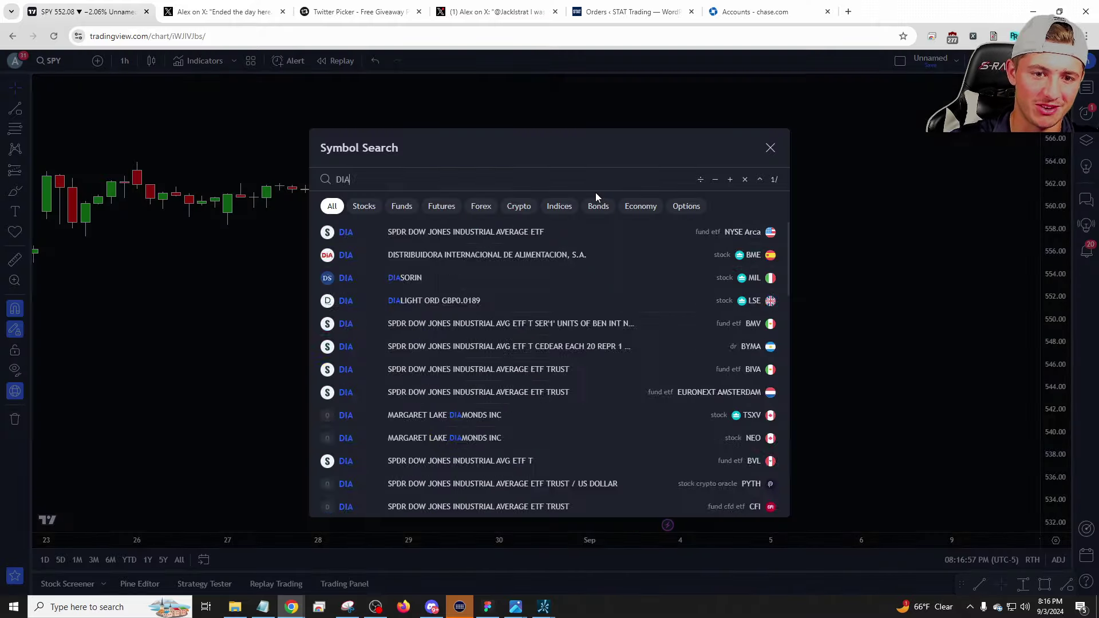
pyautogui.press('Return')
pyautogui.write('QQQ')
pyautogui.press('Return')
pyautogui.write('IWM')
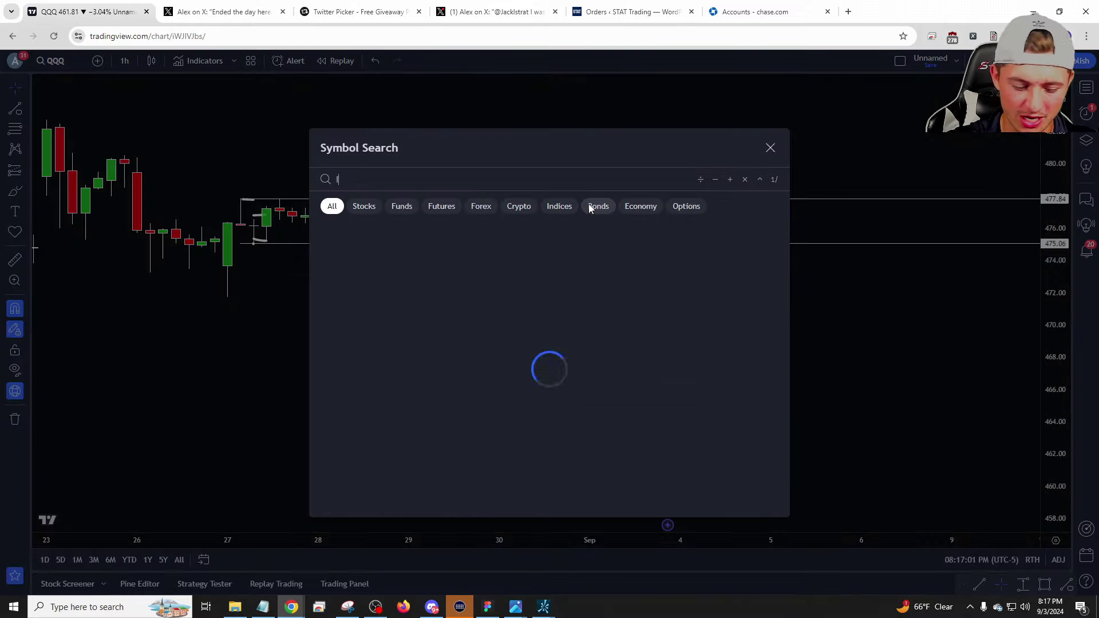
pyautogui.press('Return')
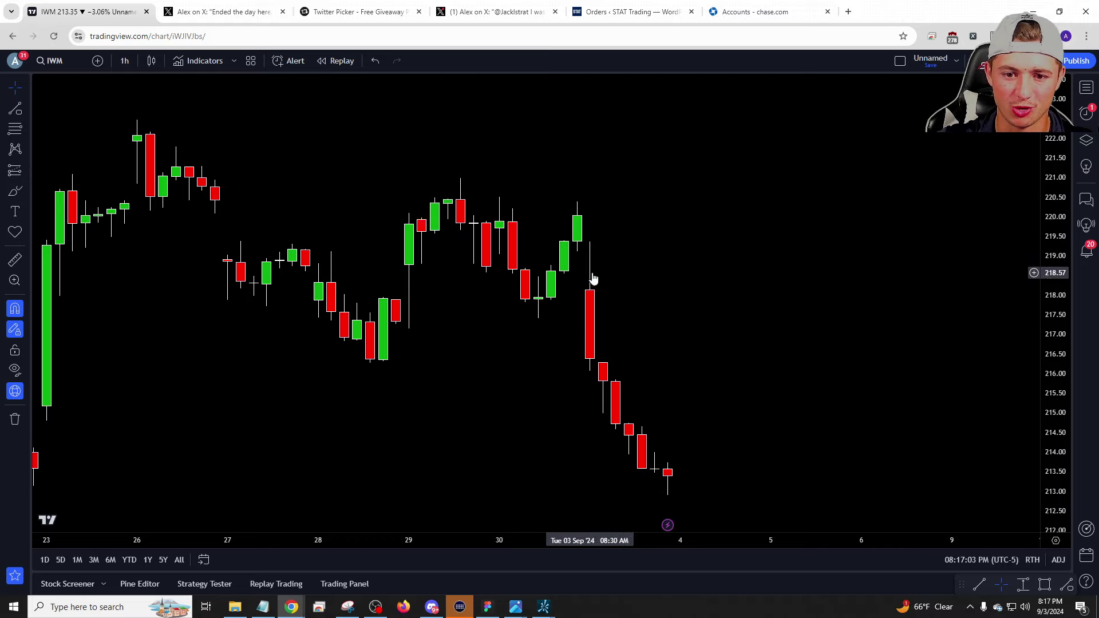
pyautogui.moveTo(638, 321); pyautogui.dragTo(648, 281)
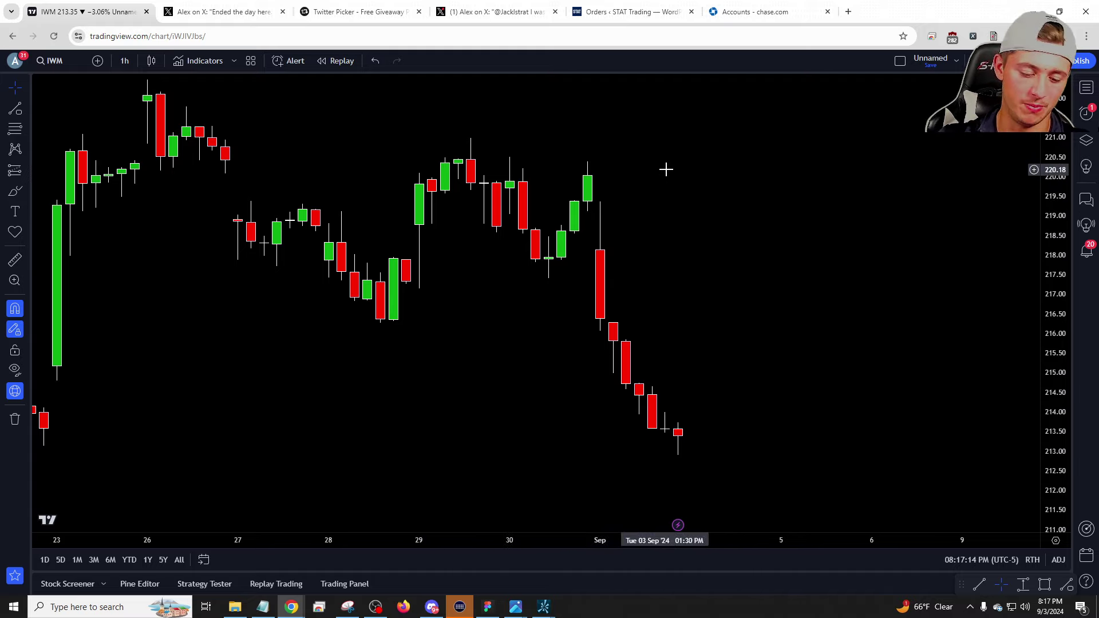
# Set IWM to the 30-minute interval and draw a horizontal trend line at 217.41 from the August 30 low into September 3.
pyautogui.write('30')
pyautogui.press('Return')
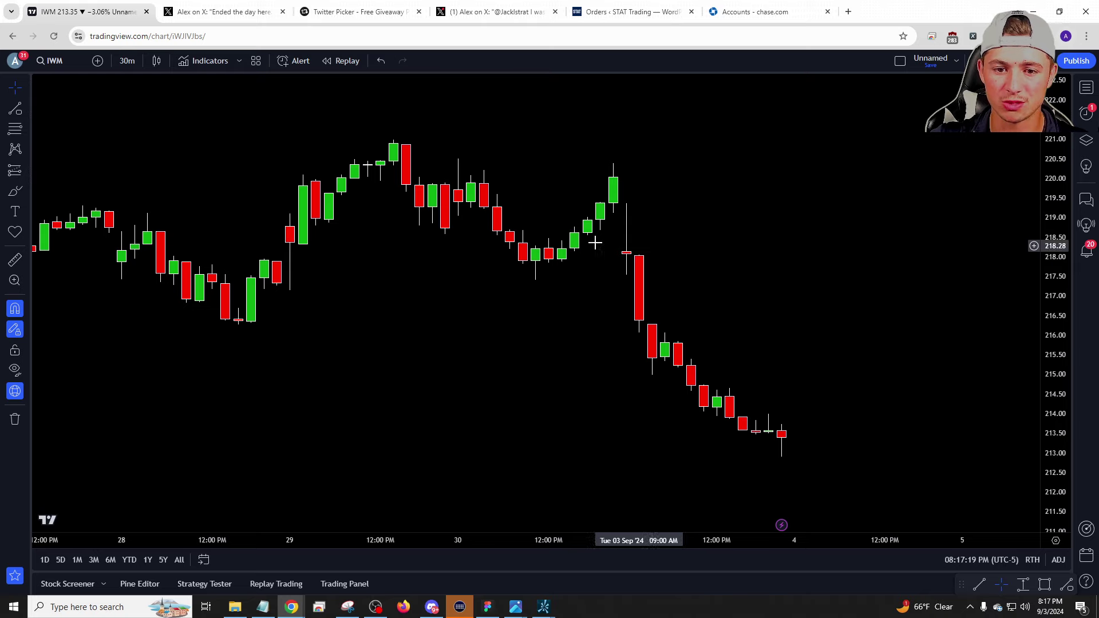
pyautogui.click(15, 108)
pyautogui.click(535, 280)
pyautogui.click(717, 280)
# Draw horizontal trend lines on IWM at 216.27 from the August 28 low and at 215.33 from the September 3 pullback.
pyautogui.scroll(-3, 516, 337)
pyautogui.click(458, 325)
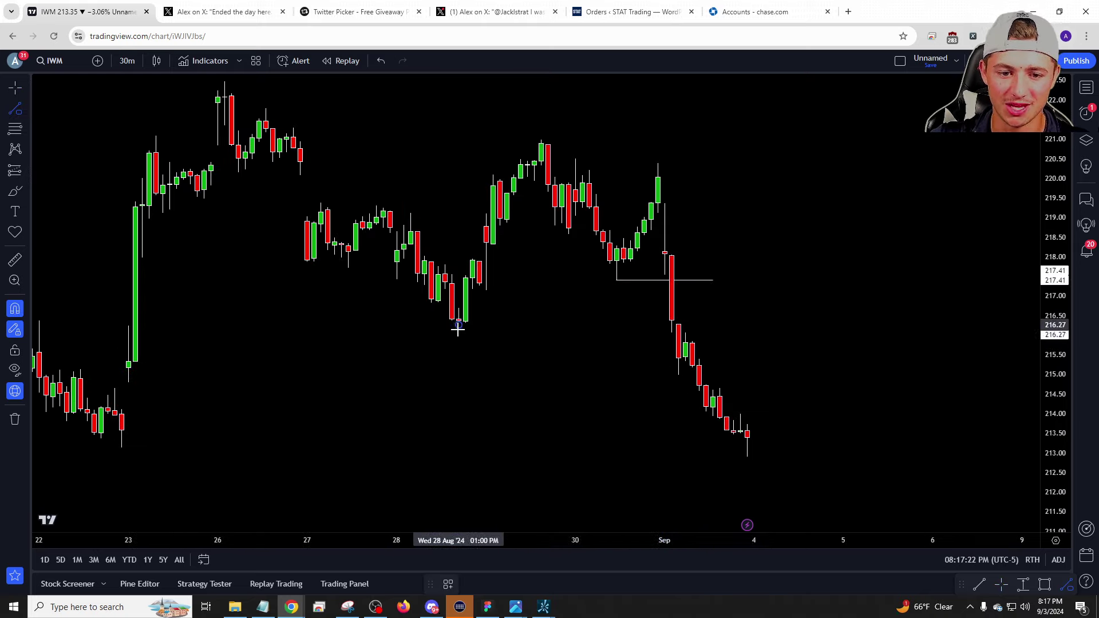
pyautogui.click(714, 331)
pyautogui.scroll(-2, 711, 337)
pyautogui.click(697, 361)
pyautogui.click(748, 363)
pyautogui.scroll(2, 716, 427)
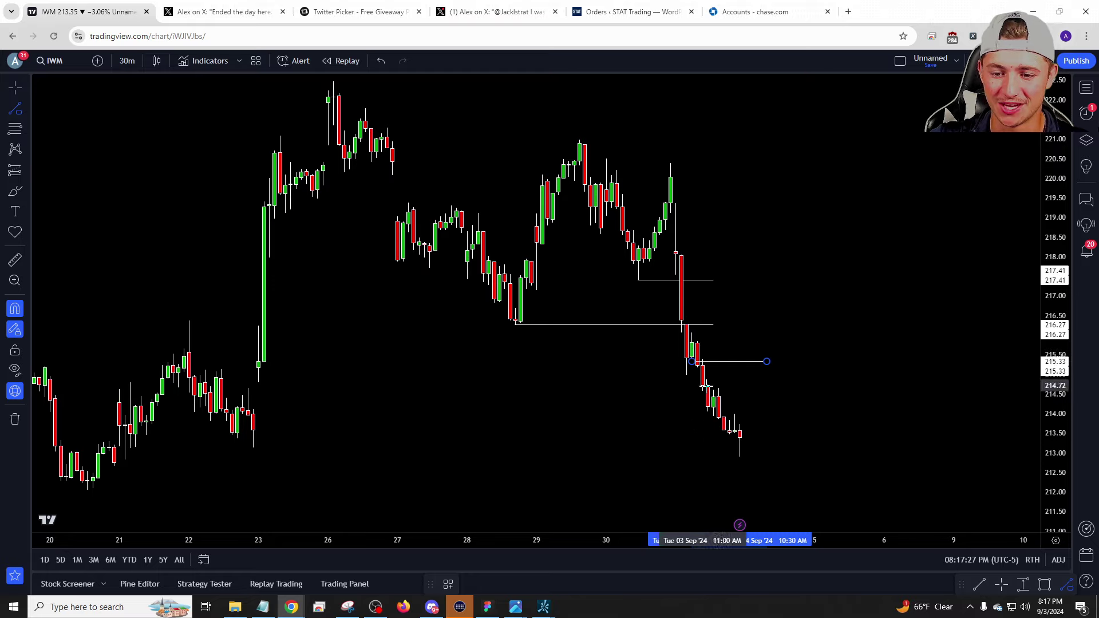
# Draw a horizontal trend line on IWM at 213.13 from the August 22 low past the latest candle.
pyautogui.scroll(-3, 710, 424)
pyautogui.click(493, 448)
pyautogui.click(767, 455)
pyautogui.scroll(4, 778, 401)
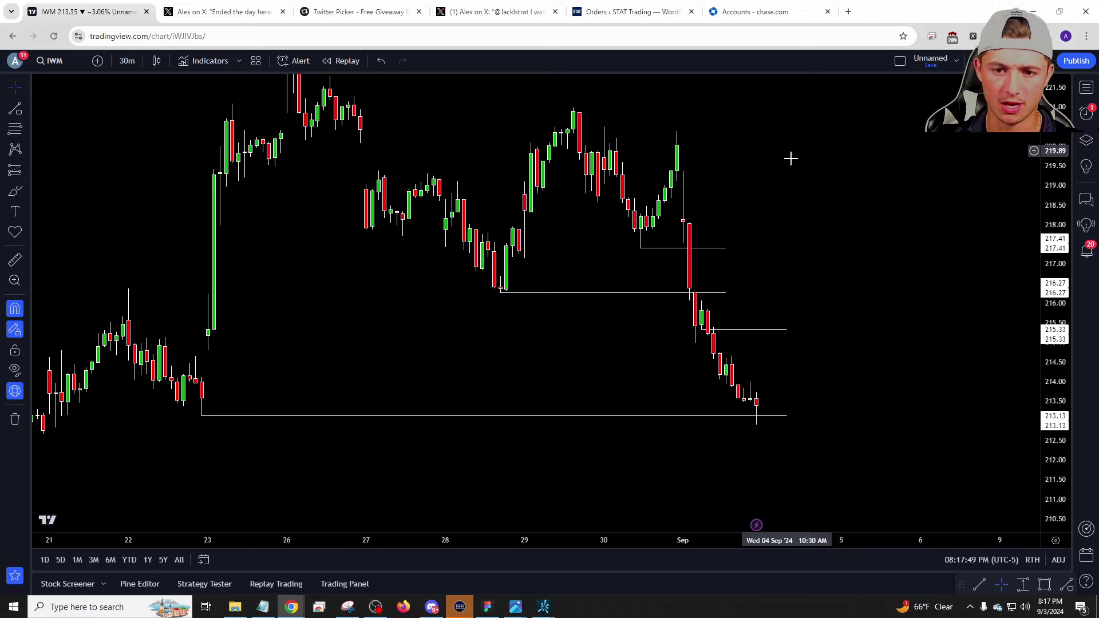
# Load the XLK daily chart and compress the price scale to examine the late-August and September candles.
pyautogui.write('xlk')
pyautogui.press('Return')
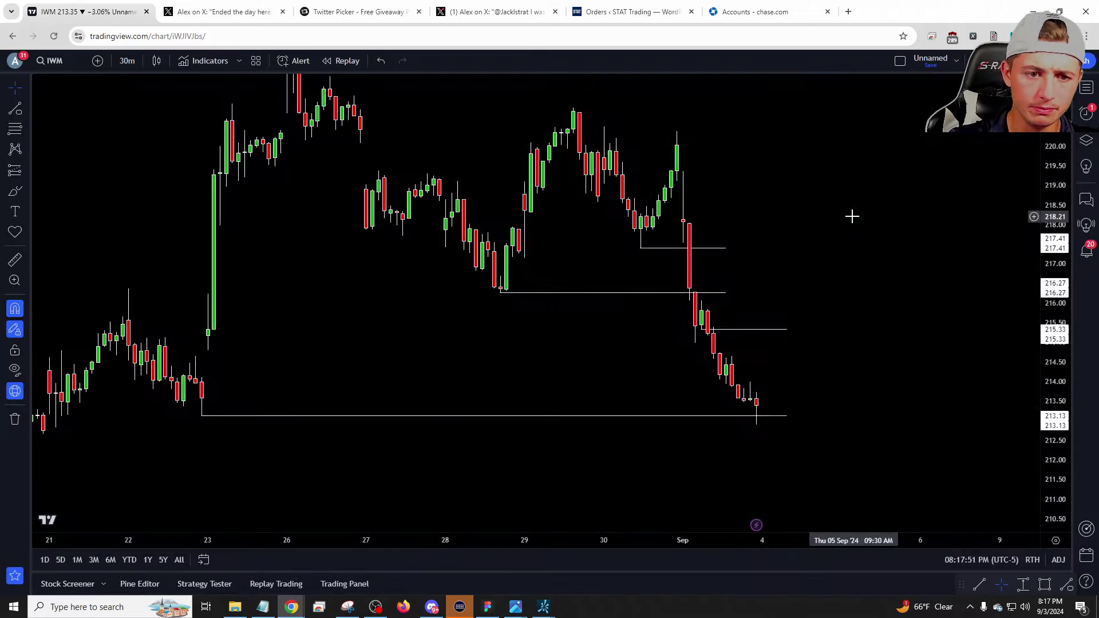
pyautogui.write('1d')
pyautogui.press('Return')
pyautogui.scroll(5, 543, 306)
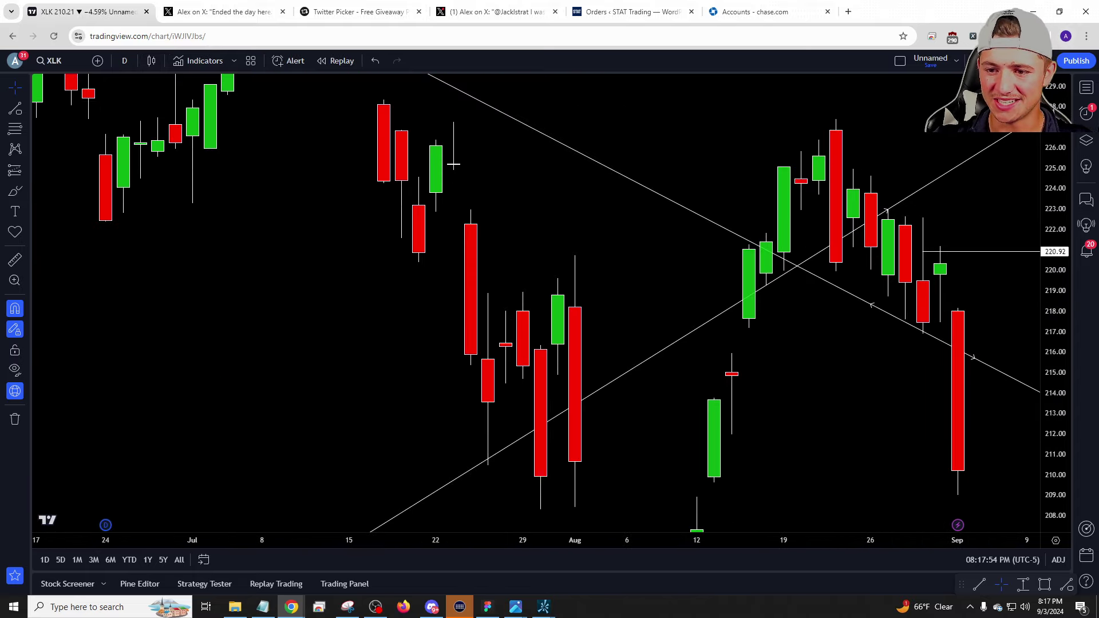
pyautogui.moveTo(1056, 315); pyautogui.dragTo(1055, 421)
pyautogui.moveTo(980, 435); pyautogui.dragTo(777, 397)
pyautogui.scroll(4, 738, 249)
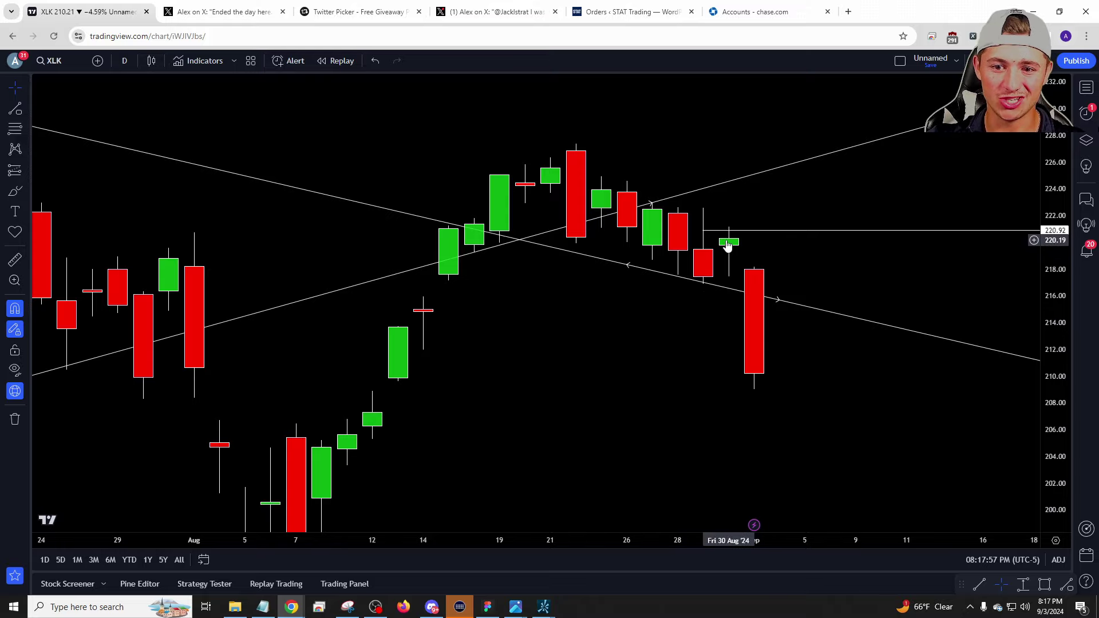
# Compare the QQQ, SPY and DIA daily charts and return to XLK.
pyautogui.write('QQQ')
pyautogui.press('Return')
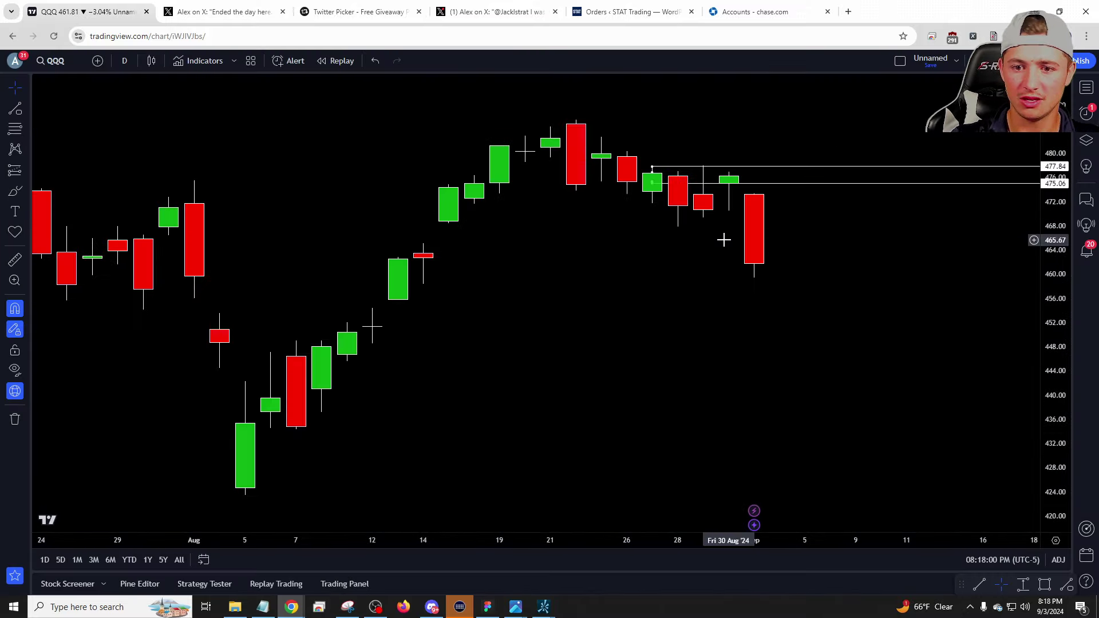
pyautogui.write('SPY')
pyautogui.press('Return')
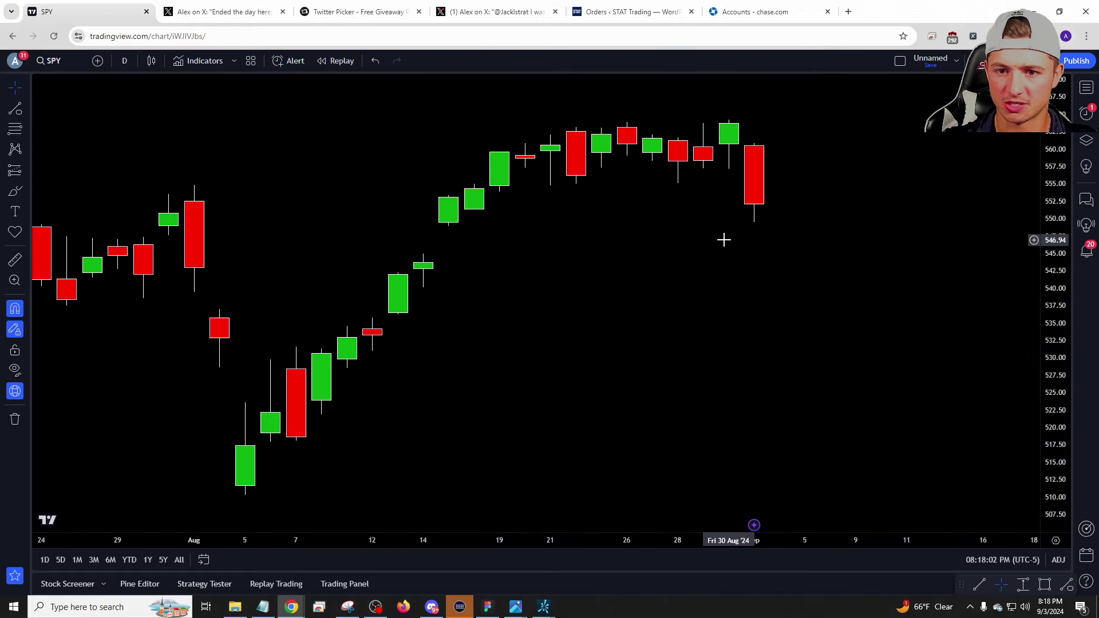
pyautogui.write('DIA')
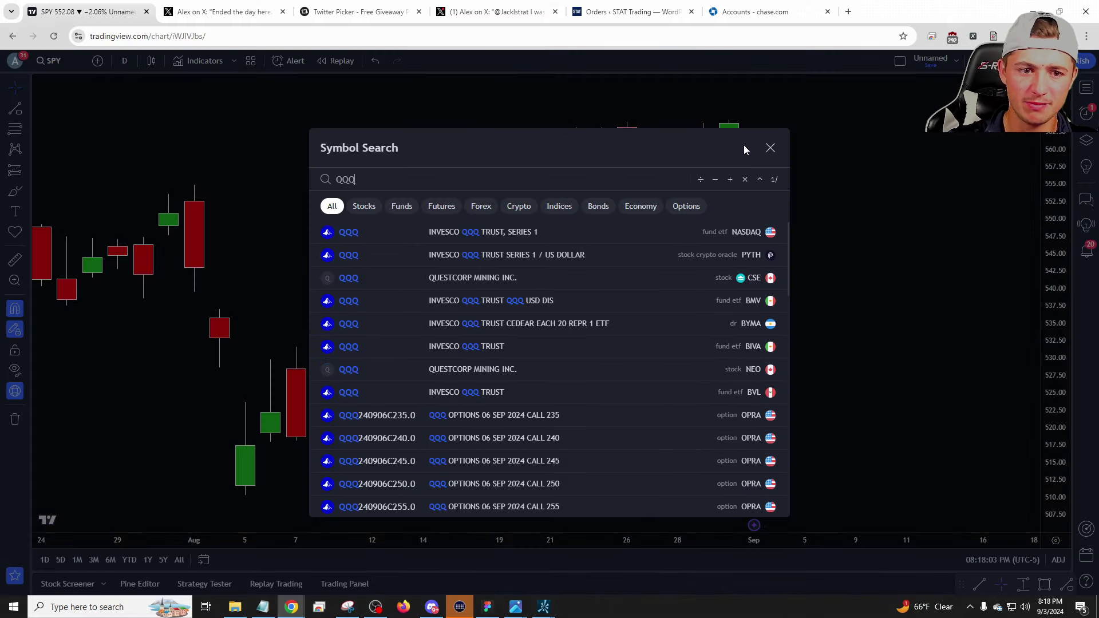
pyautogui.press('Return')
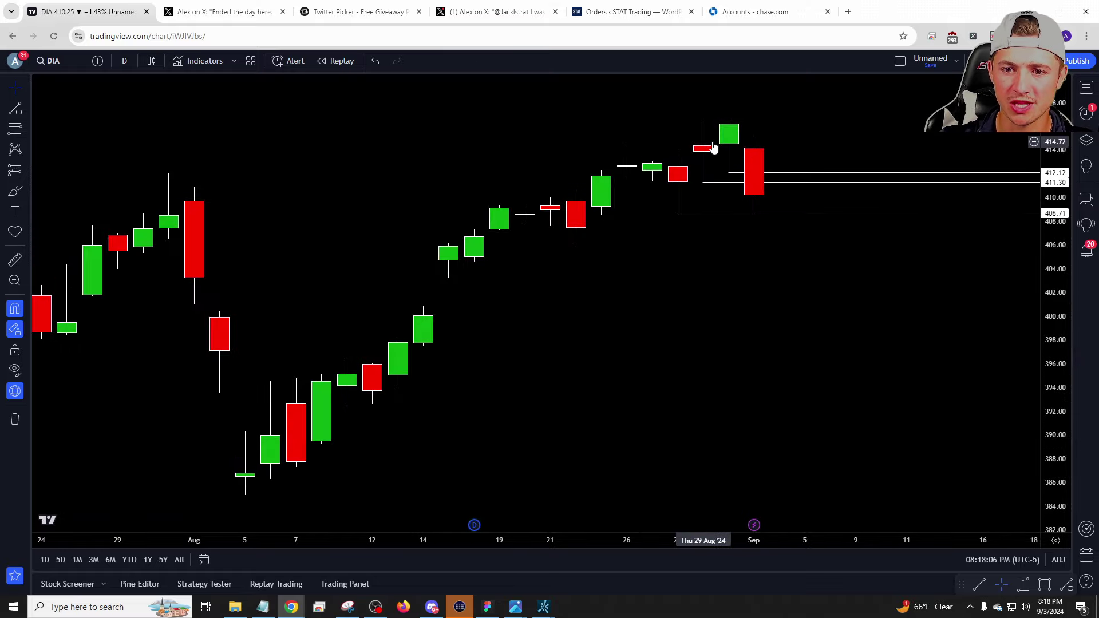
pyautogui.write('XLK')
pyautogui.press('Return')
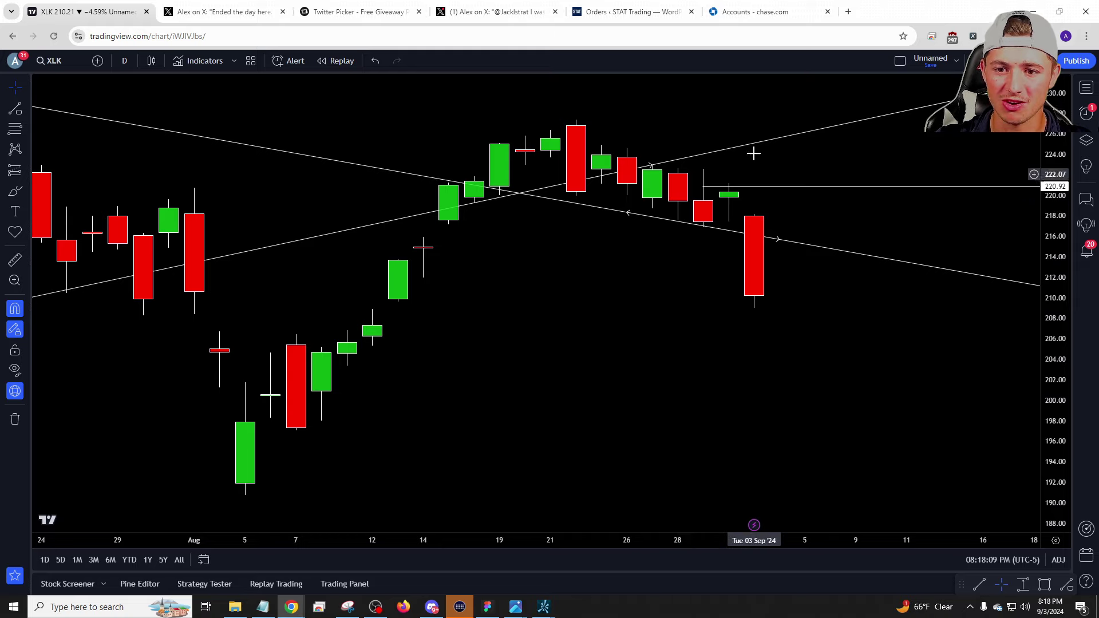
# Draw horizontal trend lines on XLK from the August 13, 14, 29 and 30 lows at 209.62, 211.96, 216.88 and 217.44 to September 3.
pyautogui.click(16, 109)
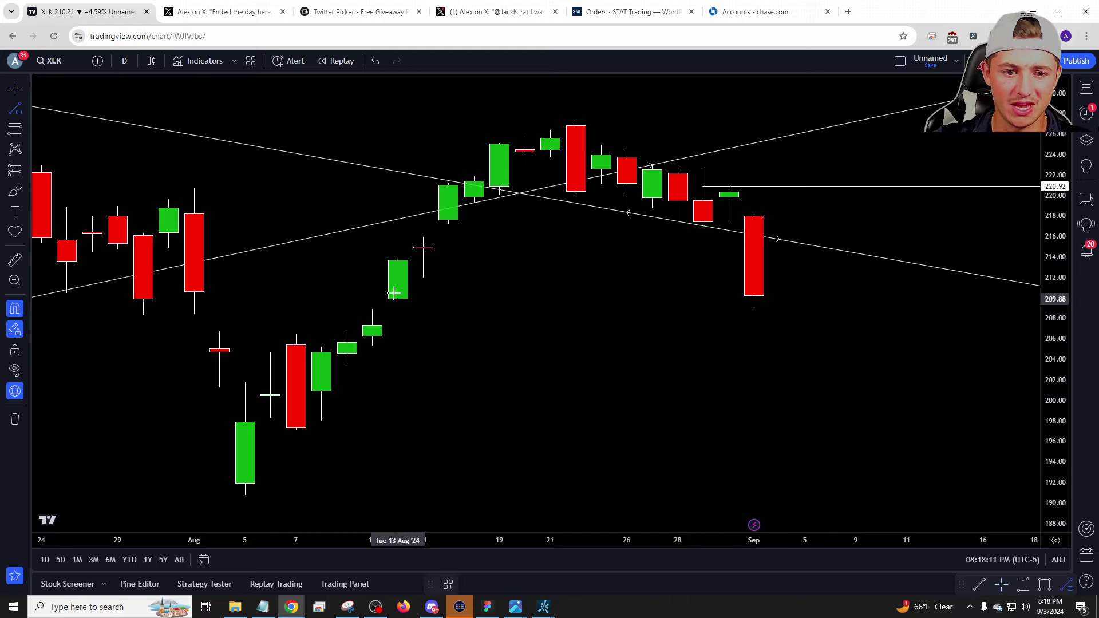
pyautogui.moveTo(398, 302); pyautogui.dragTo(754, 302)
pyautogui.moveTo(424, 278); pyautogui.dragTo(754, 278)
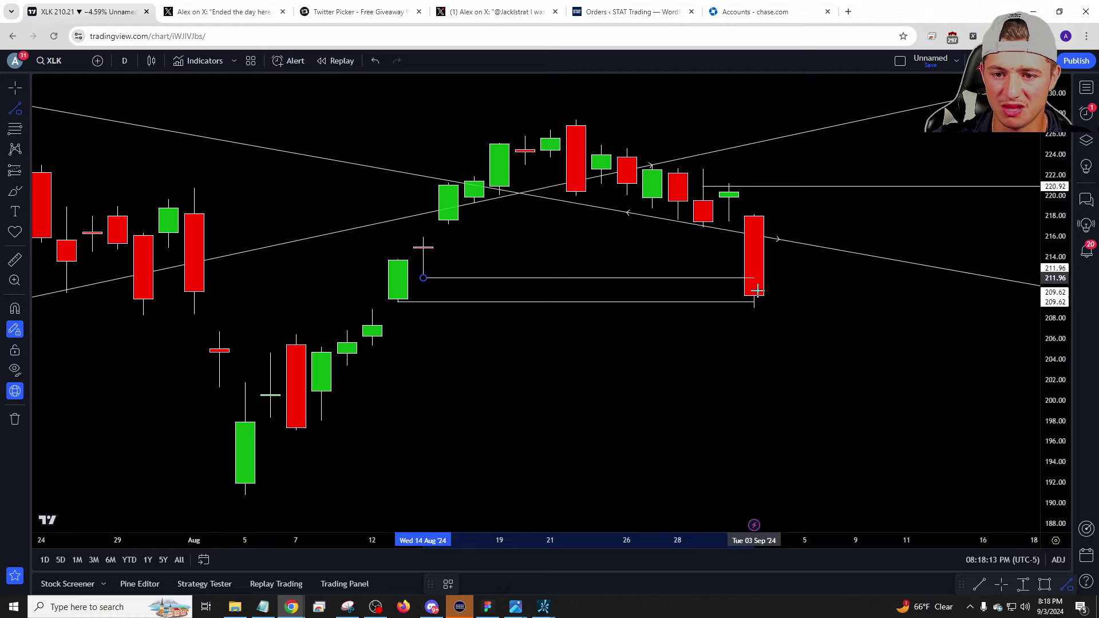
pyautogui.moveTo(703, 227); pyautogui.dragTo(754, 222)
pyautogui.press('Escape')
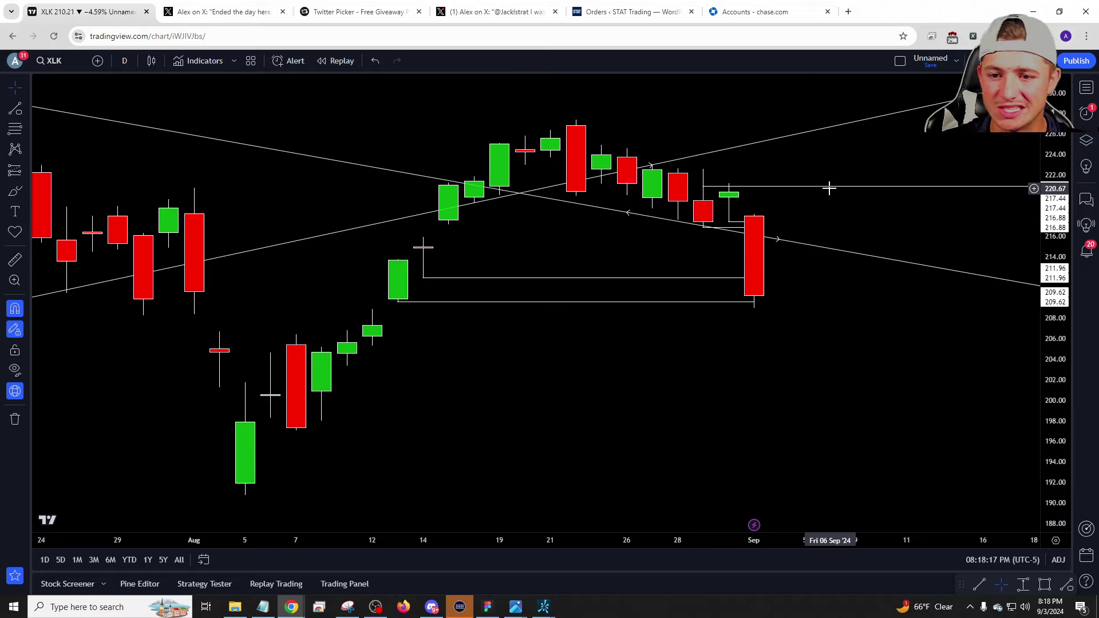
# View XLK on the monthly interval and return to the daily interval.
pyautogui.write('1m')
pyautogui.press('Return')
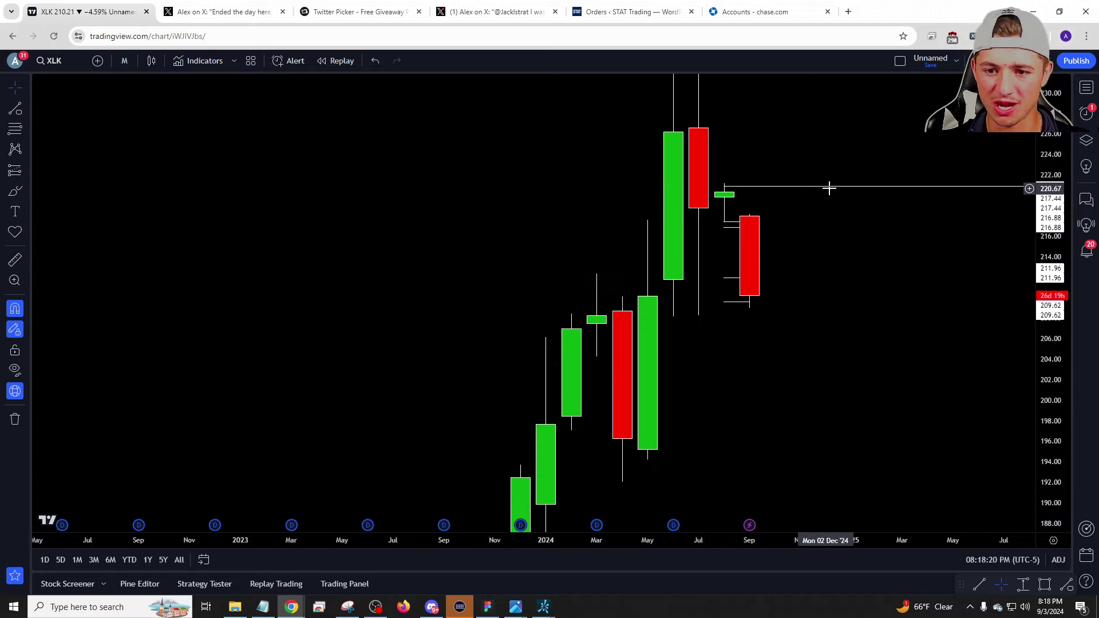
pyautogui.write('1d')
pyautogui.press('Return')
# Set XLK to the weekly interval and draw a horizontal trend line at 205.31 from the August 12 candle's low.
pyautogui.write('1w')
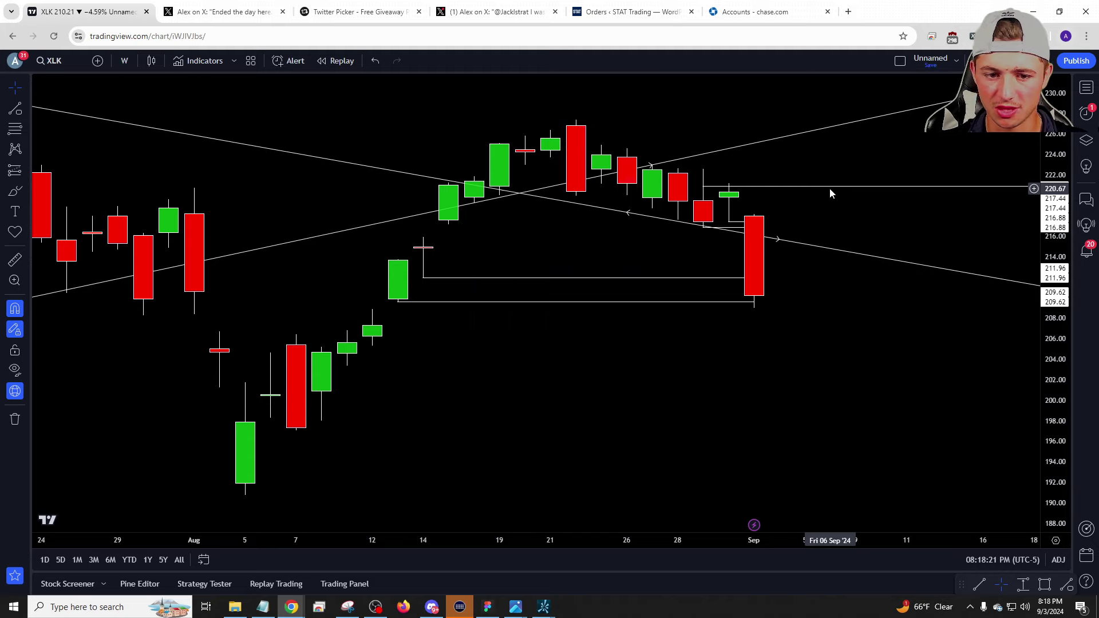
pyautogui.press('Return')
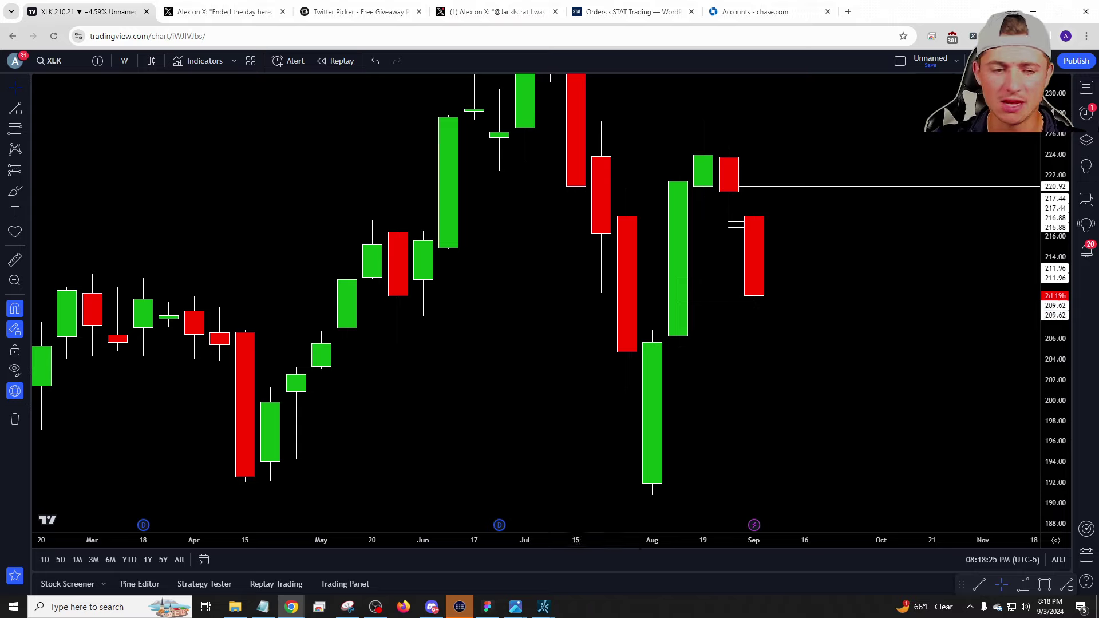
pyautogui.click(16, 109)
pyautogui.click(680, 345)
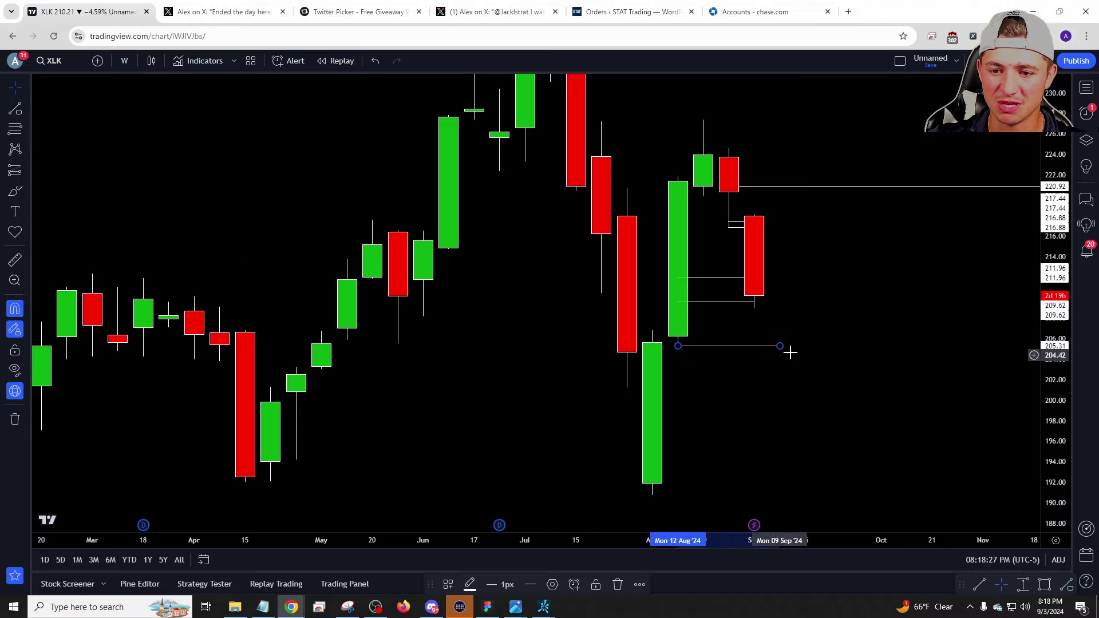
pyautogui.click(780, 348)
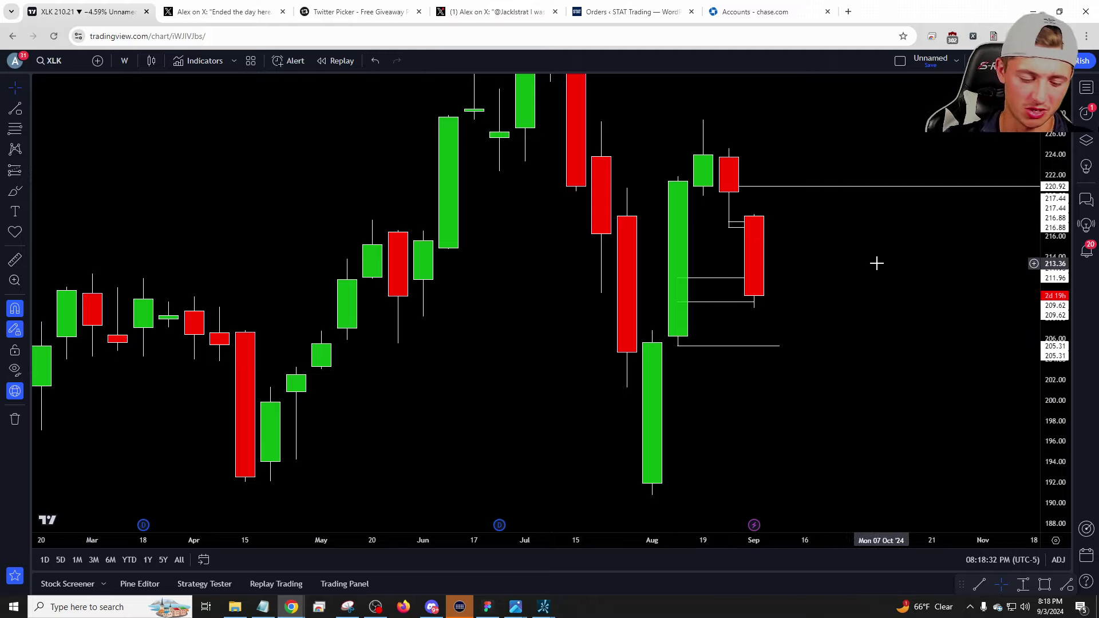
# Load the SMH chart on the daily interval.
pyautogui.write('smh')
pyautogui.press('Return')
pyautogui.write('1D')
pyautogui.press('Return')
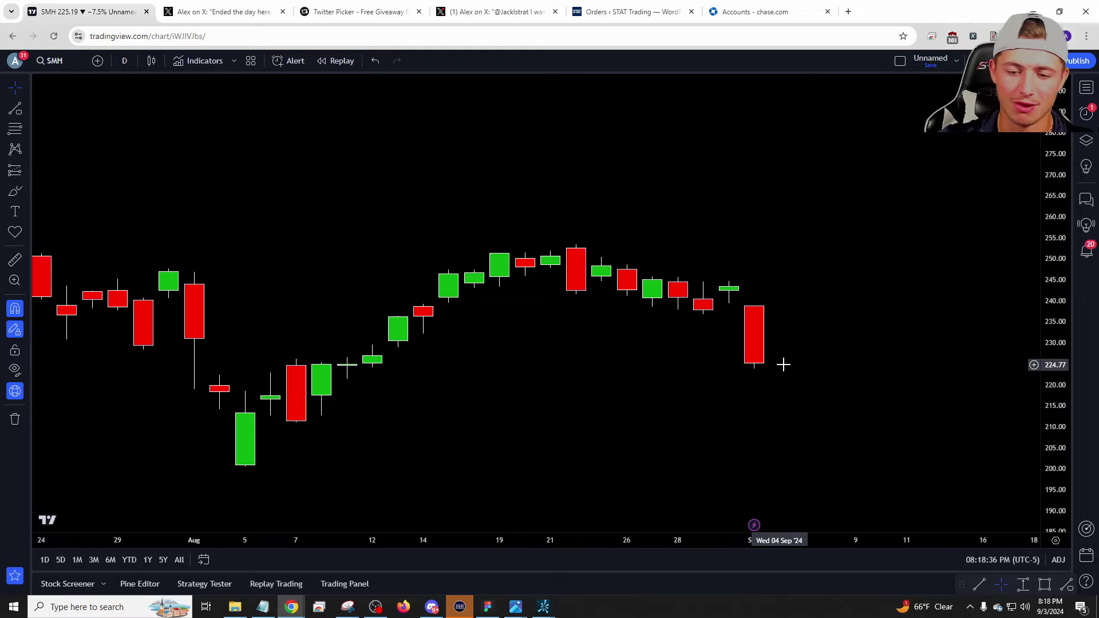
# Load the MU chart and view its full recent decline on the weekly and two-week intervals.
pyautogui.write('mu')
pyautogui.press('Return')
pyautogui.write('1w')
pyautogui.press('Return')
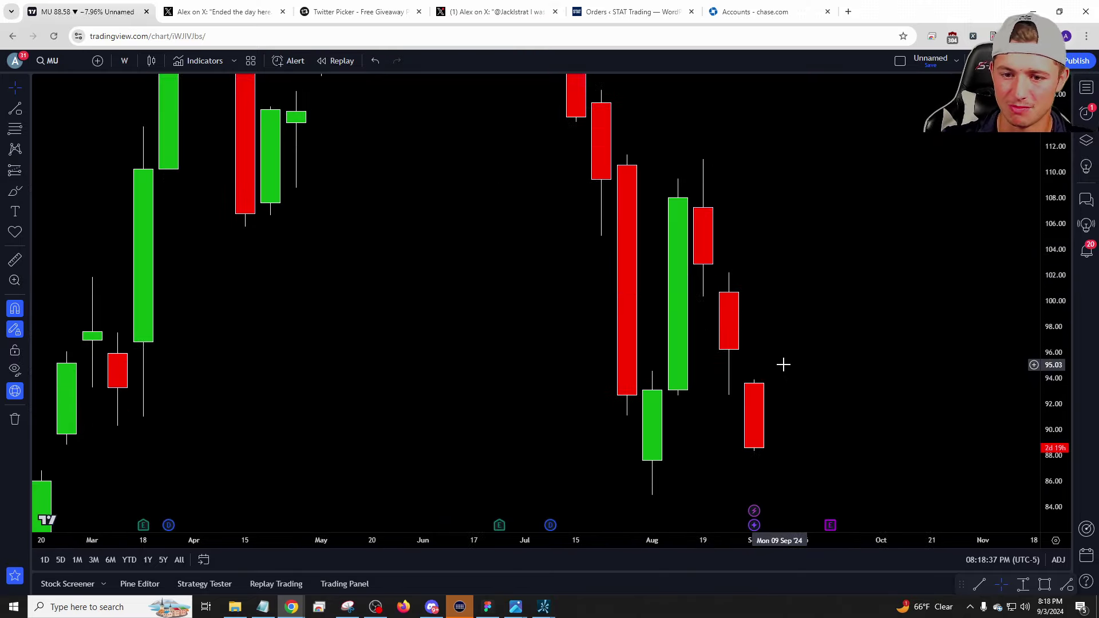
pyautogui.moveTo(1052, 224); pyautogui.dragTo(1052, 504)
pyautogui.scroll(-2, 809, 343)
pyautogui.scroll(3, 716, 258)
pyautogui.moveTo(687, 223); pyautogui.dragTo(688, 248)
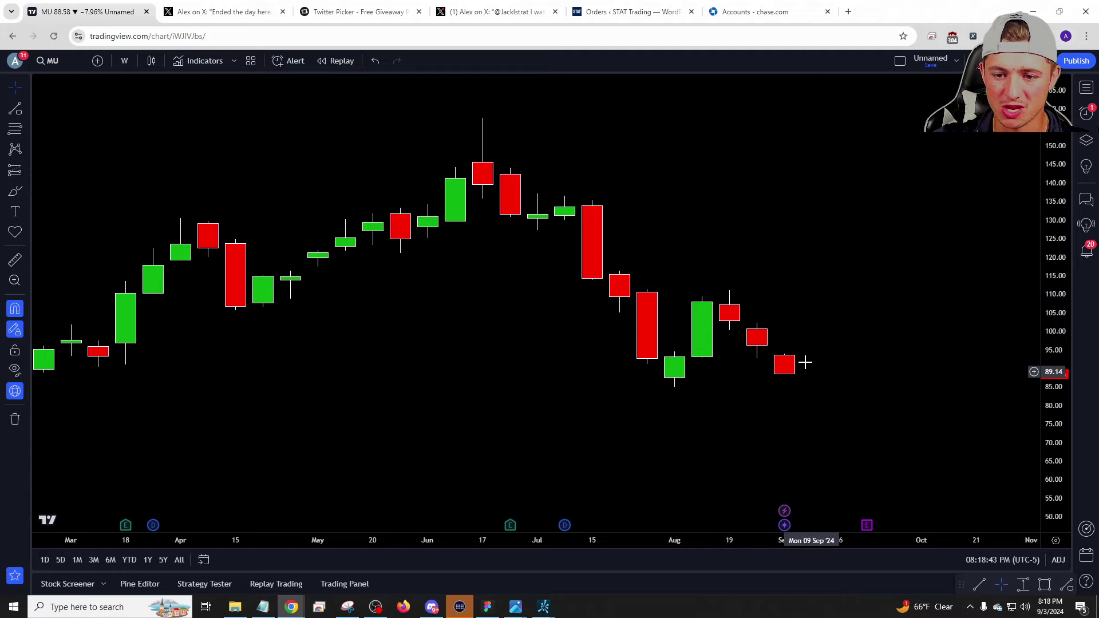
pyautogui.write('2w')
pyautogui.press('Return')
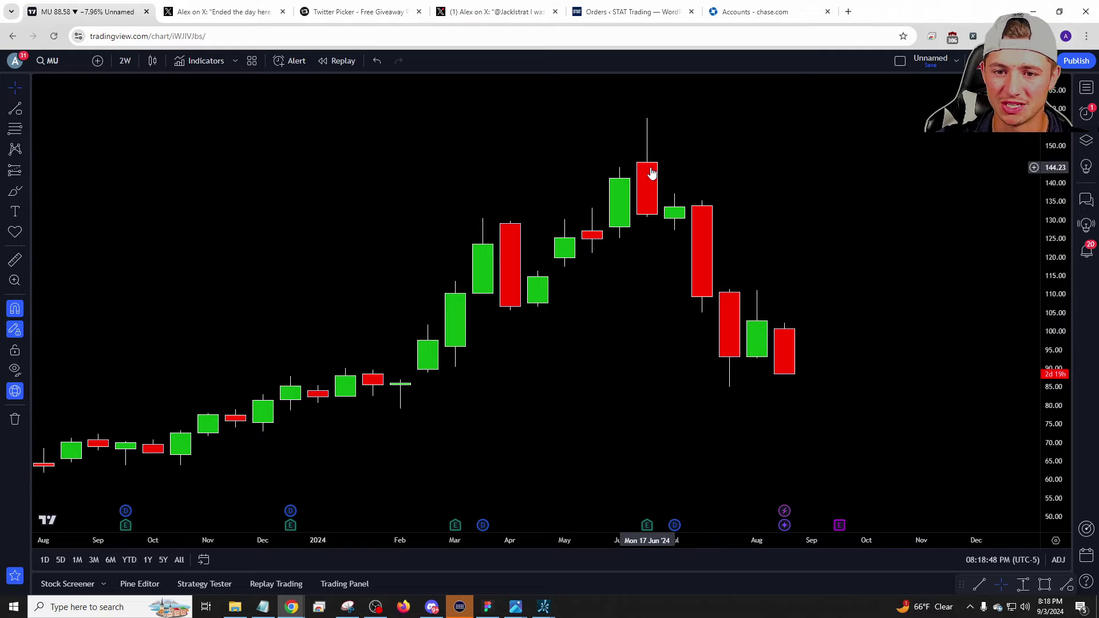
# Load the LRCX chart and examine it on the weekly and two-week intervals.
pyautogui.write('LRCX')
pyautogui.press('Return')
pyautogui.write('1')
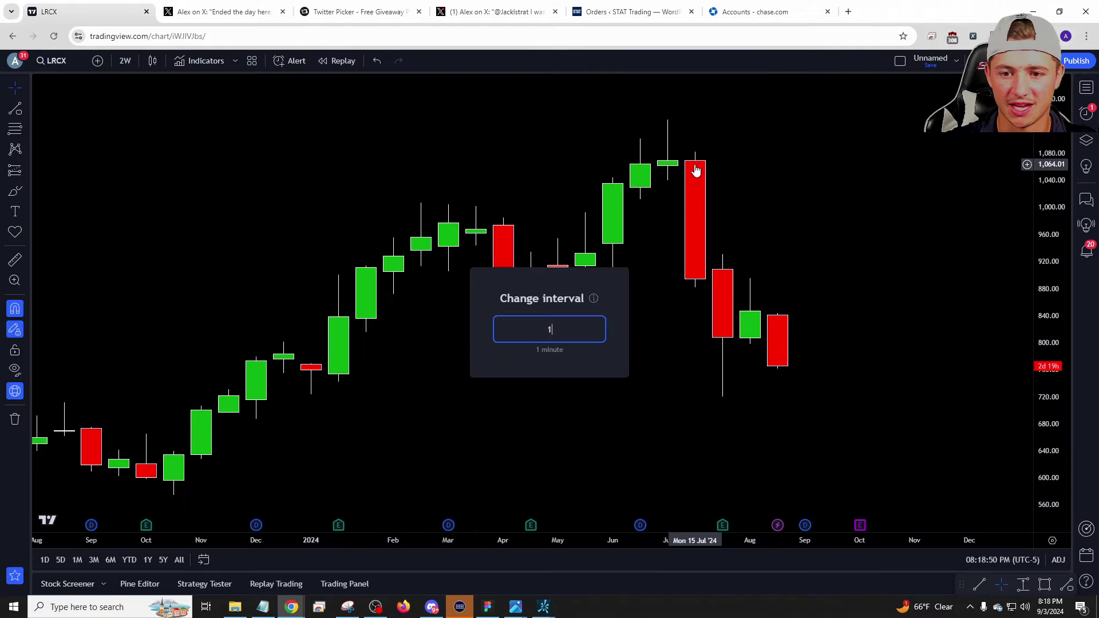
pyautogui.write('w')
pyautogui.press('Return')
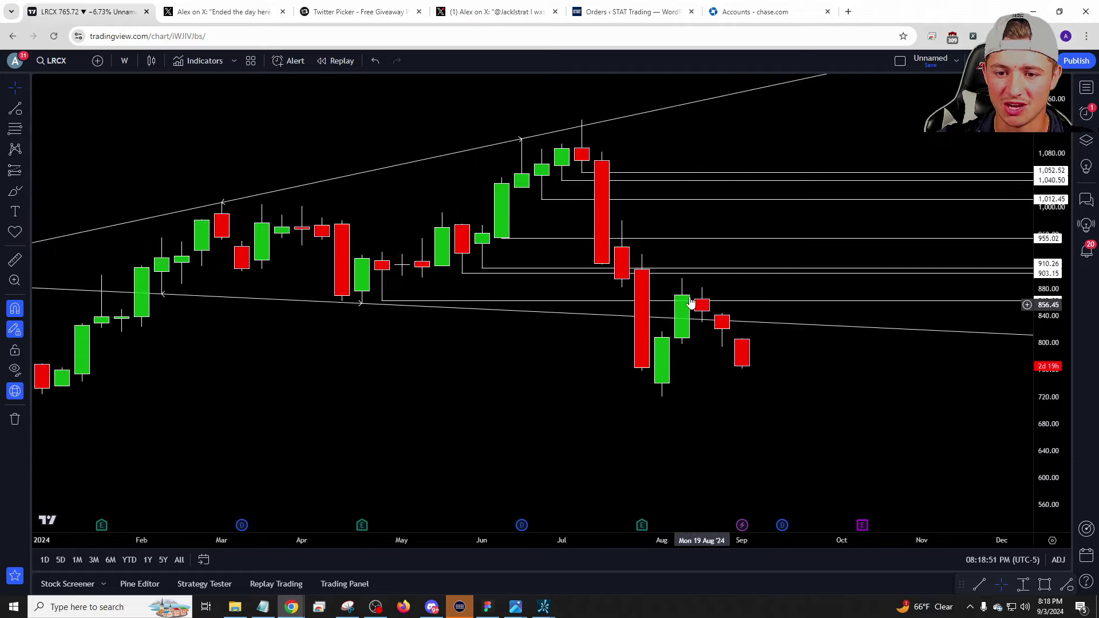
pyautogui.scroll(-5, 752, 375)
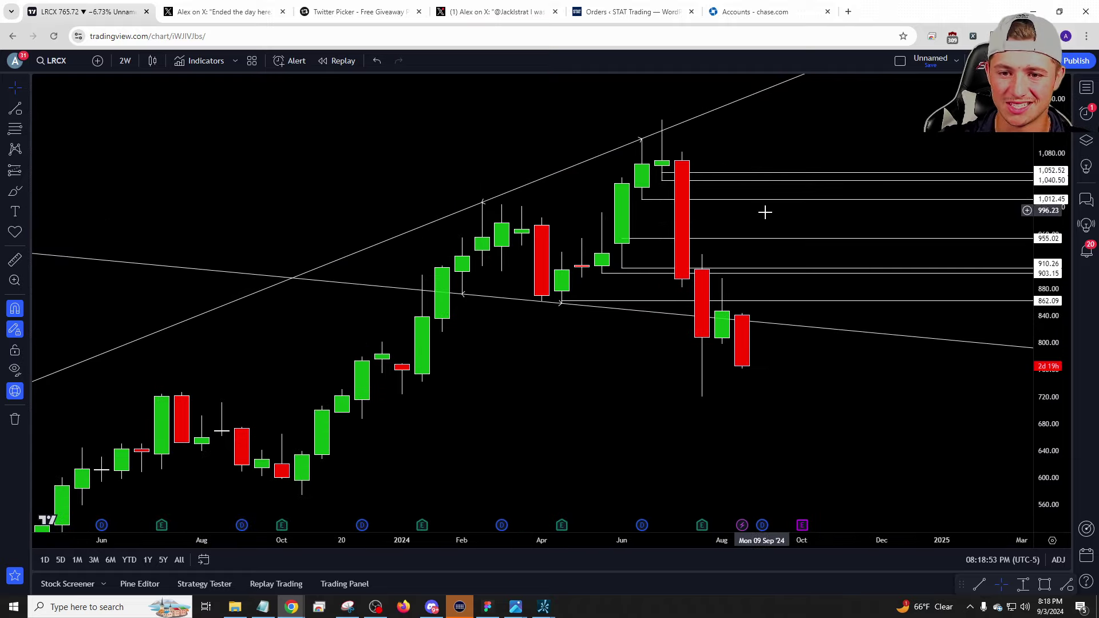
pyautogui.moveTo(769, 422); pyautogui.dragTo(772, 415)
pyautogui.scroll(-4, 790, 353)
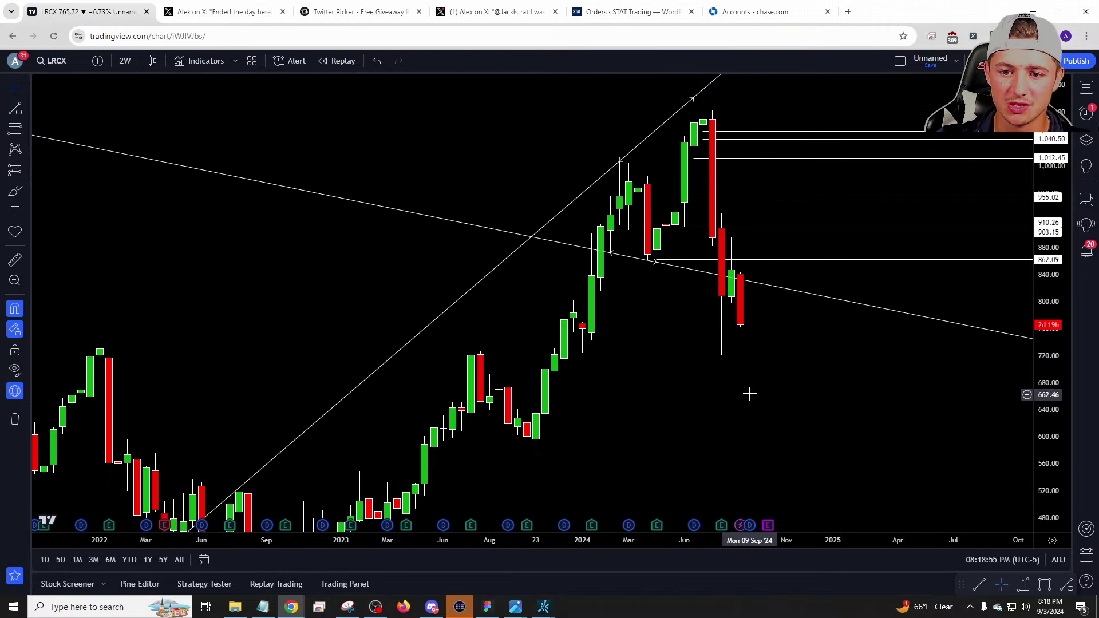
# Set LRCX to the monthly interval and view several years of price history.
pyautogui.write('1m')
pyautogui.press('Return')
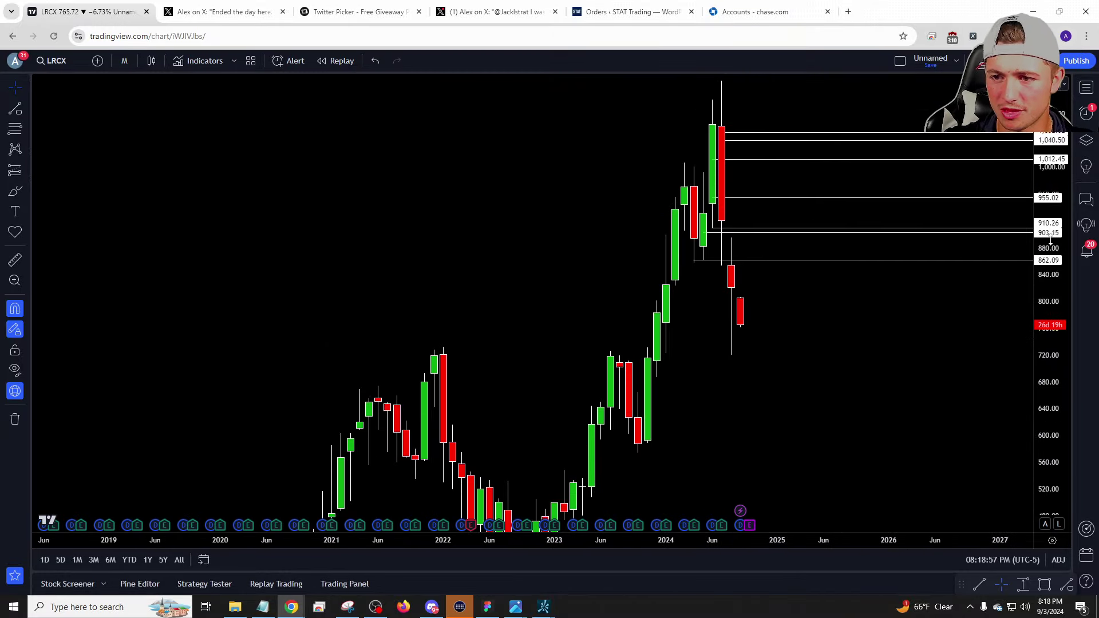
pyautogui.scroll(-3, 862, 326)
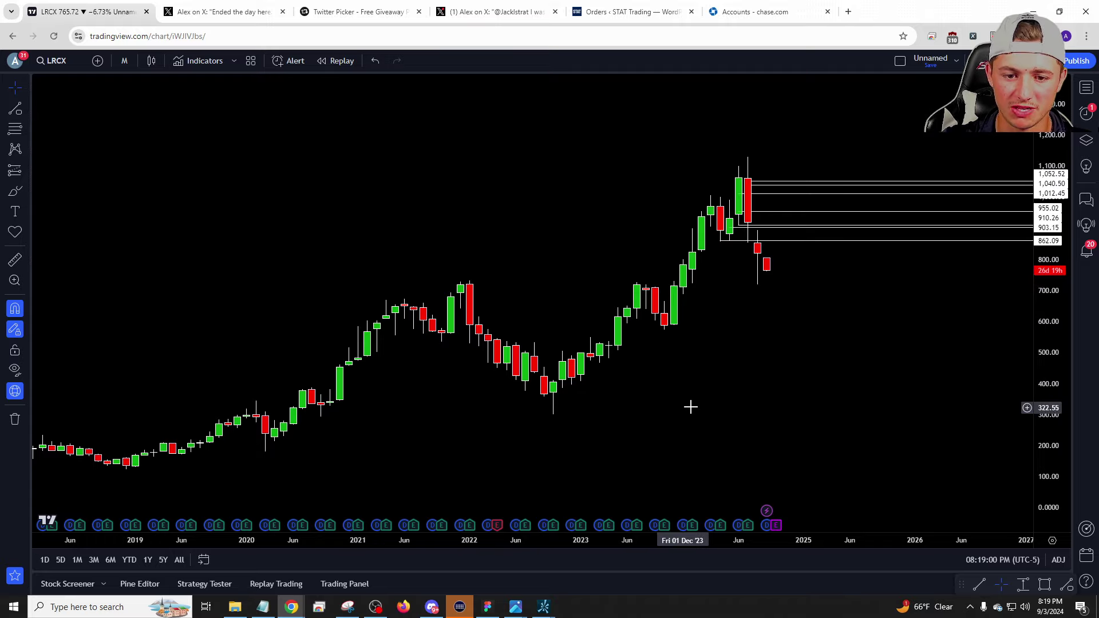
# Load the MRVL chart on the daily interval and view the broadening trend lines back to early 2024.
pyautogui.write('MRVL')
pyautogui.press('Return')
pyautogui.write('1d')
pyautogui.press('Return')
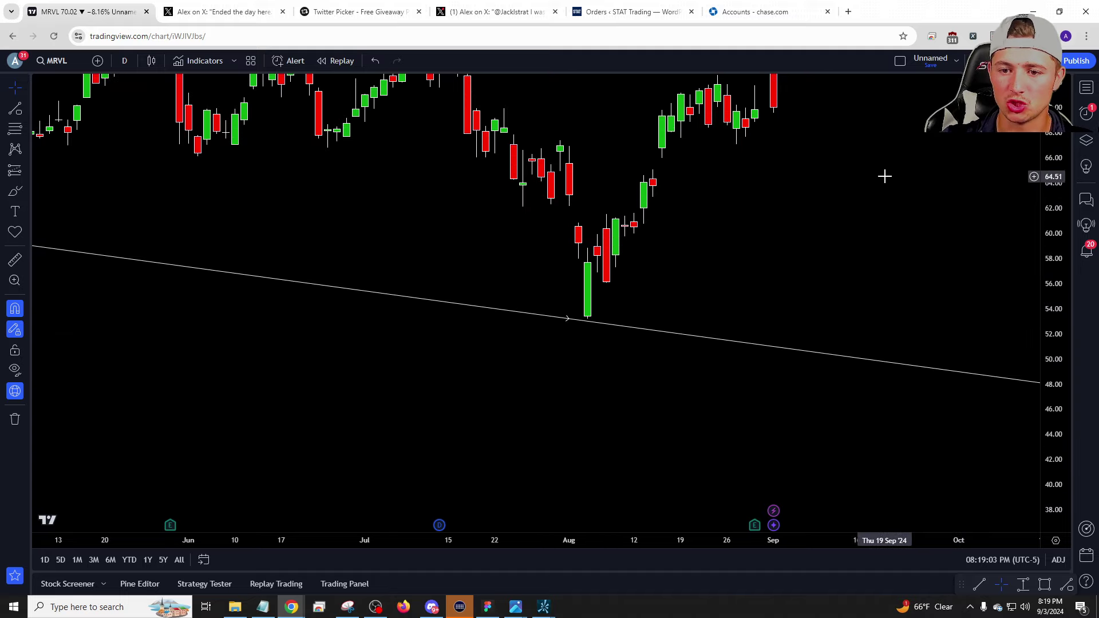
pyautogui.scroll(-2, 636, 217)
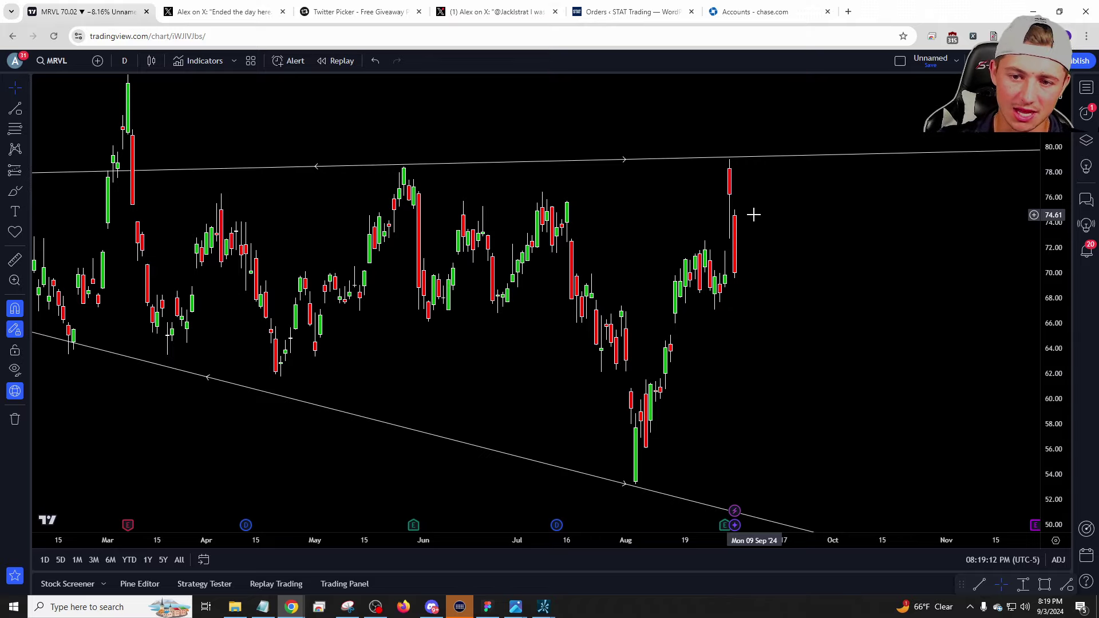
# View MRVL on the monthly interval and then on the weekly interval.
pyautogui.write('1M')
pyautogui.press('Return')
pyautogui.scroll(5, 754, 215)
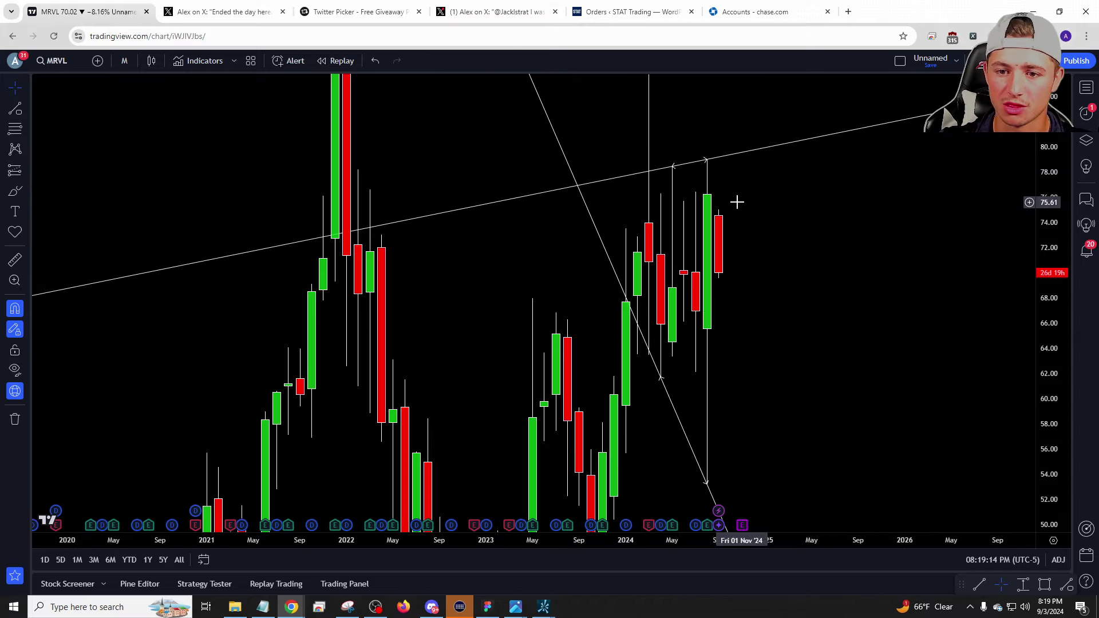
pyautogui.write('1W')
pyautogui.press('Return')
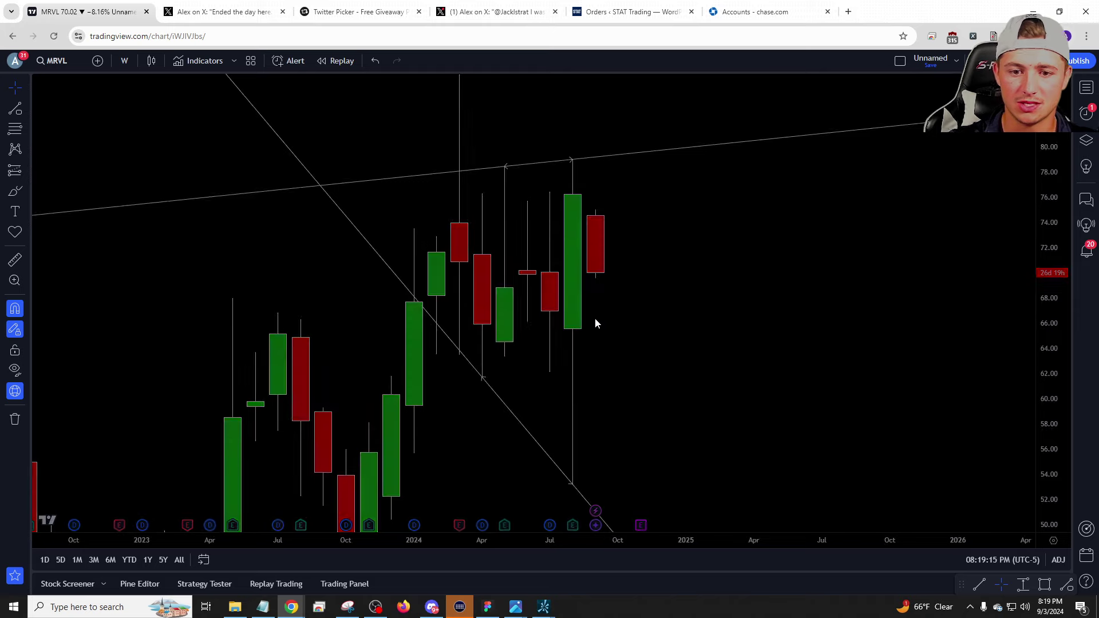
pyautogui.scroll(3, 594, 313)
pyautogui.scroll(-3, 596, 249)
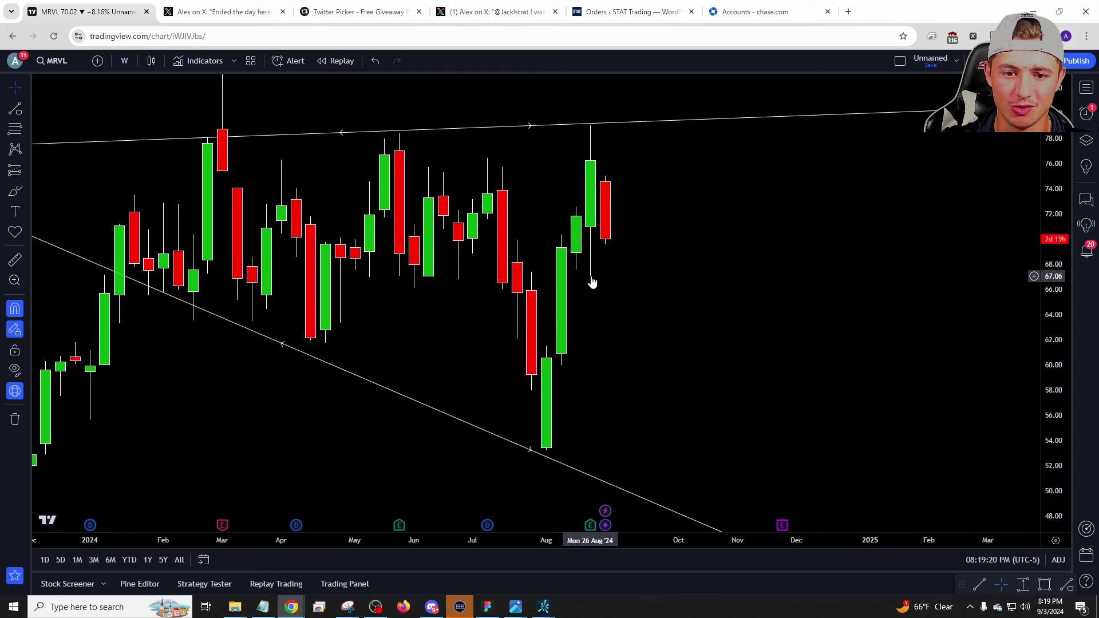
# View the NVDA chart on the daily interval around the 116.71 level and check its entry in the Notepad watchlist.
pyautogui.write('NVDA')
pyautogui.press('Return')
pyautogui.moveTo(574, 240); pyautogui.dragTo(658, 288)
pyautogui.moveTo(1054, 444); pyautogui.dragTo(968, 114)
pyautogui.moveTo(722, 221); pyautogui.dragTo(699, 252)
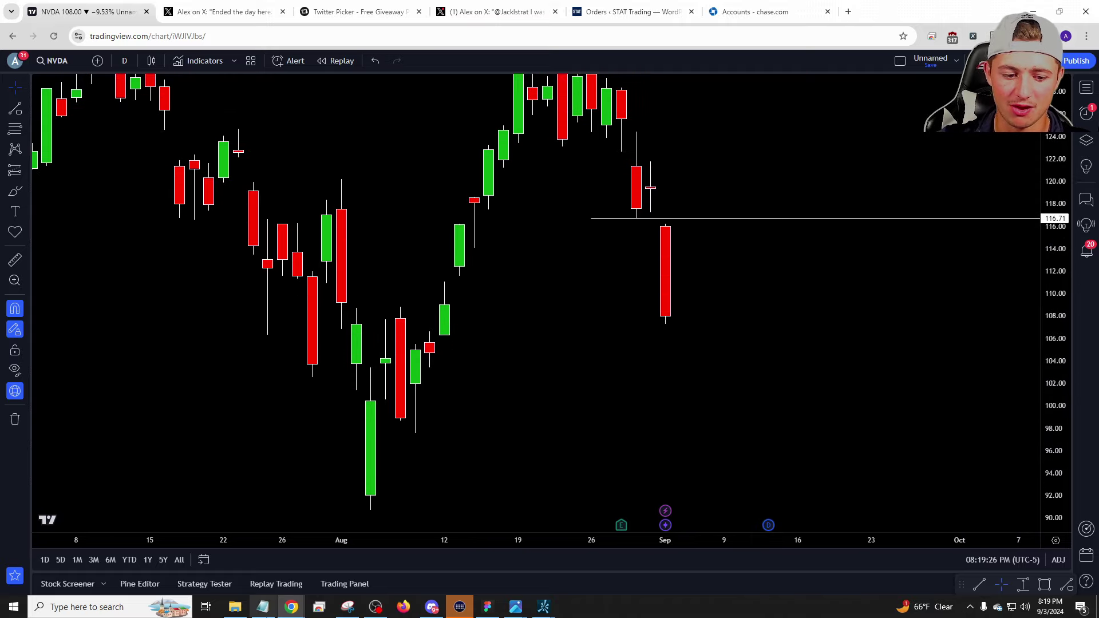
pyautogui.click(261, 612)
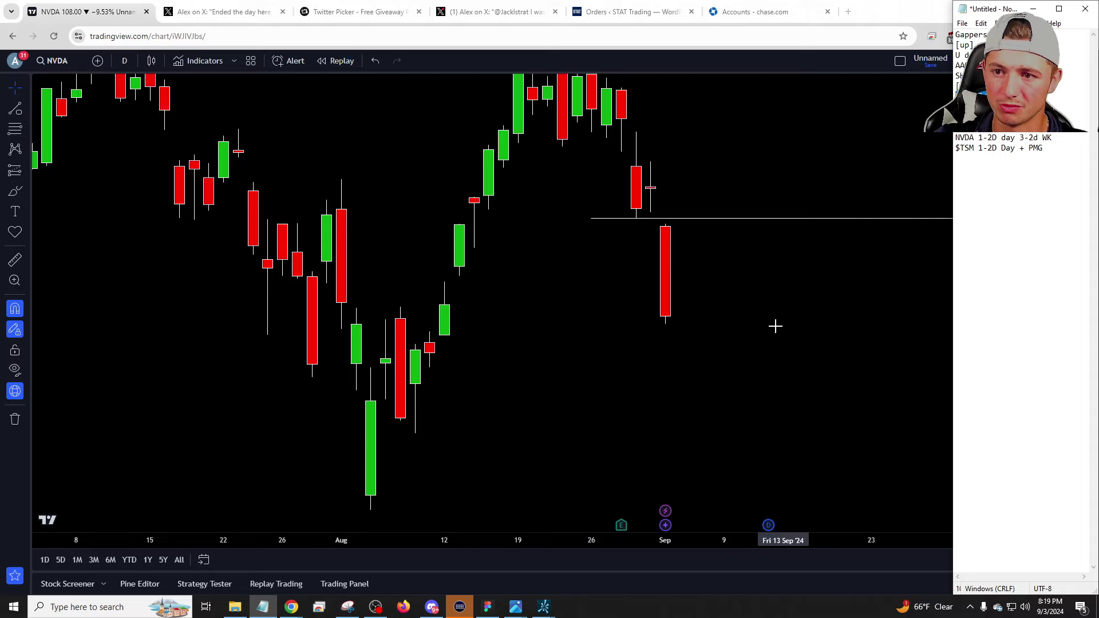
pyautogui.click(798, 313)
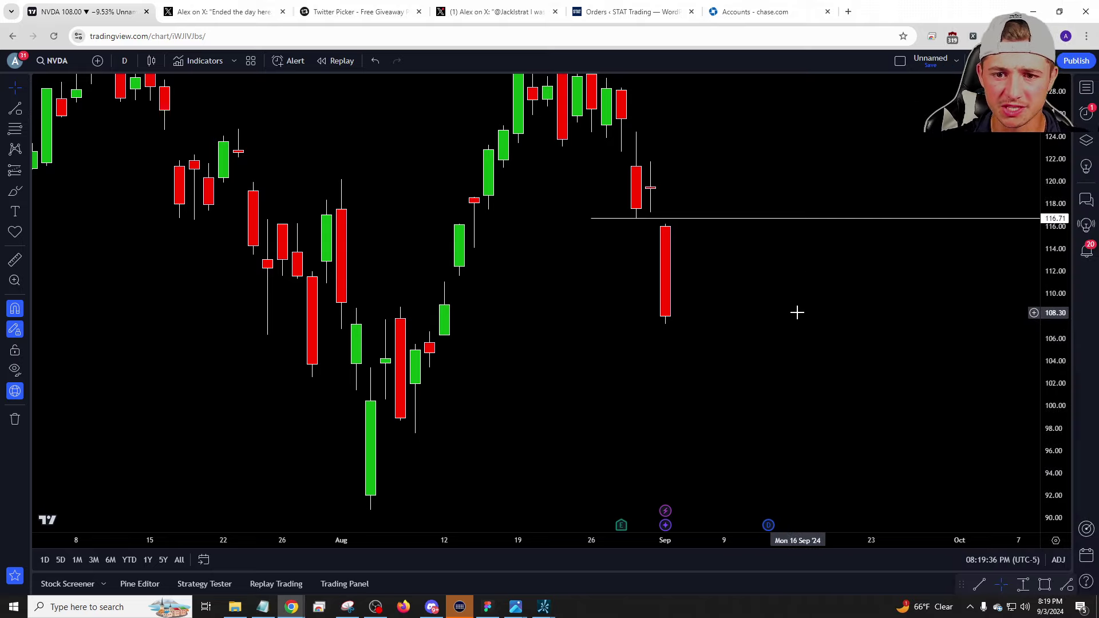
# Set NVDA to the 15-minute interval and measure the September 3 decline from about 08:45 AM to the session low.
pyautogui.write('15')
pyautogui.press('Return')
pyautogui.scroll(-3, 799, 297)
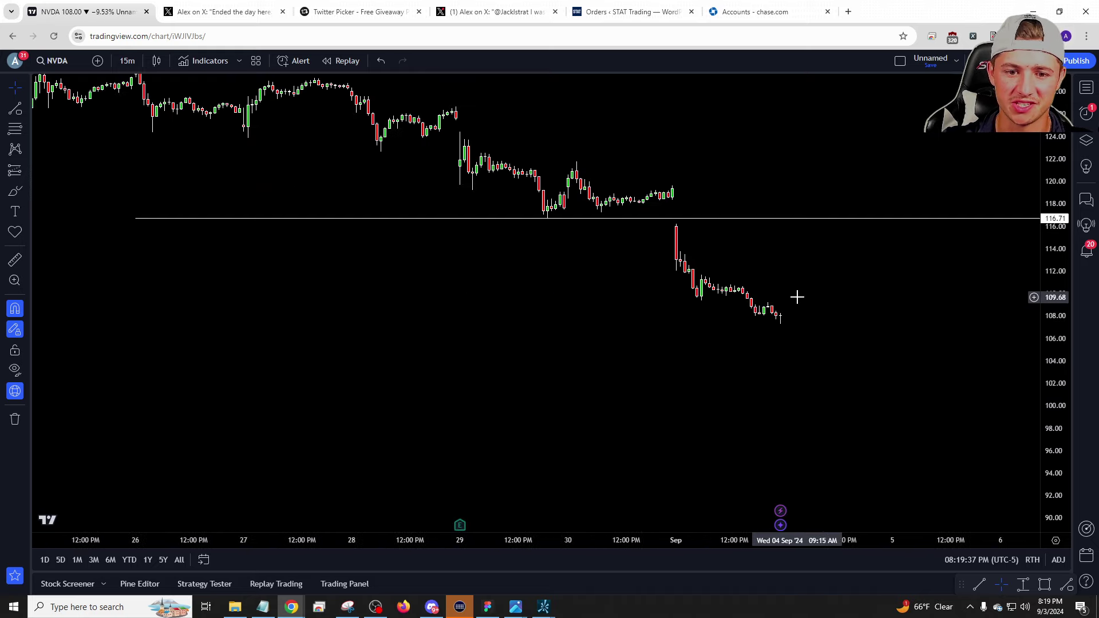
pyautogui.keyDown('shift'); pyautogui.click(680, 267); pyautogui.keyUp('shift')
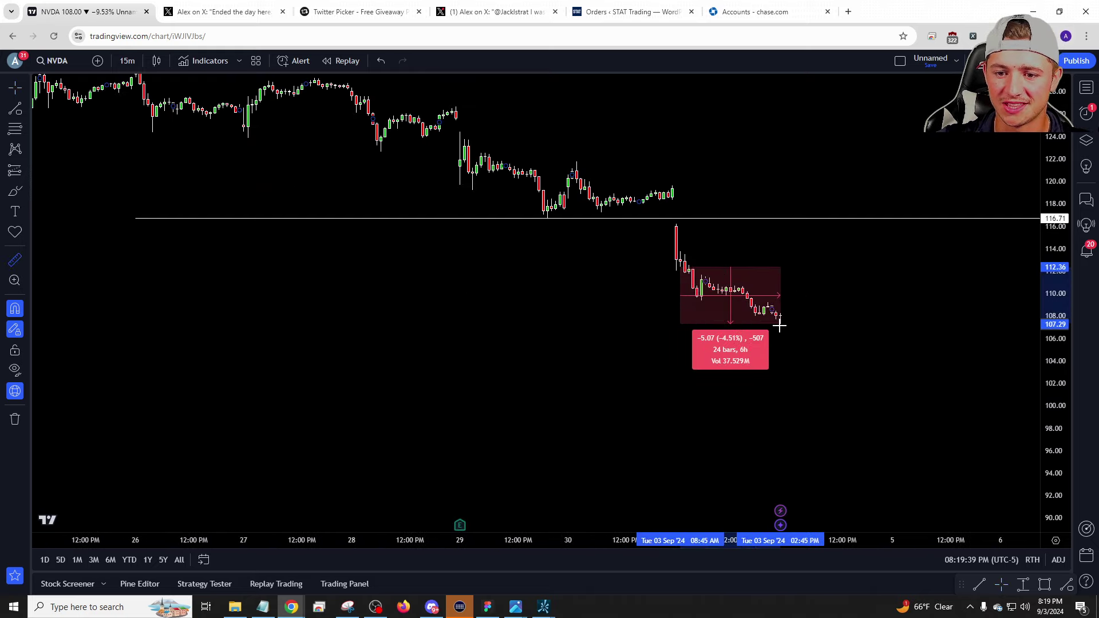
pyautogui.click(827, 285)
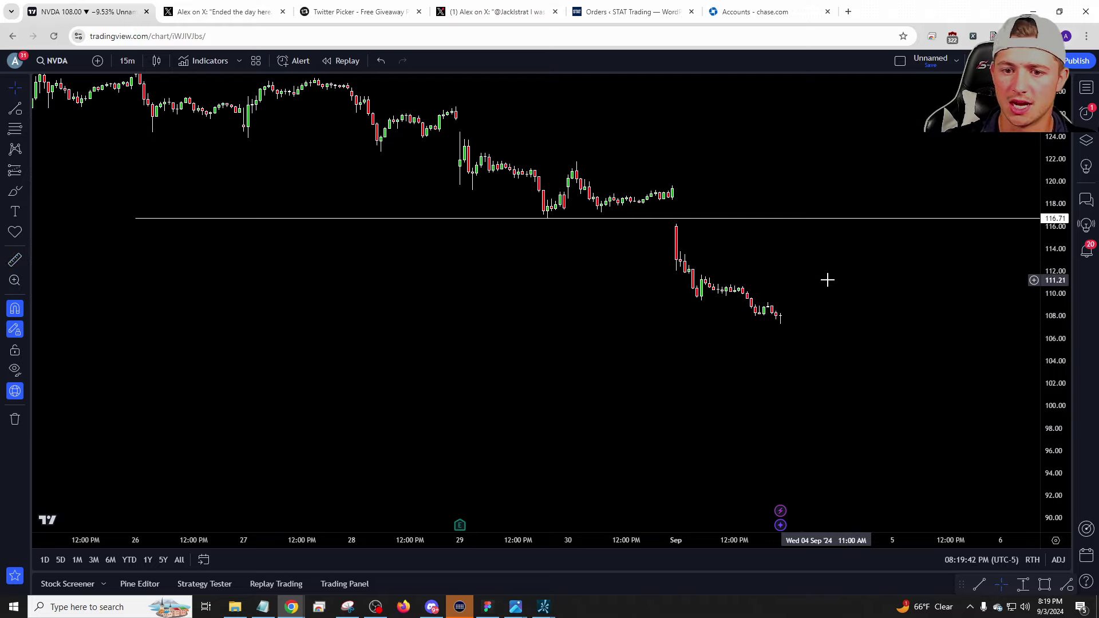
# Load the TSM chart on the daily interval and examine the September 3 candle against the marked levels.
pyautogui.write('tsm')
pyautogui.press('Return')
pyautogui.write('1d')
pyautogui.press('Return')
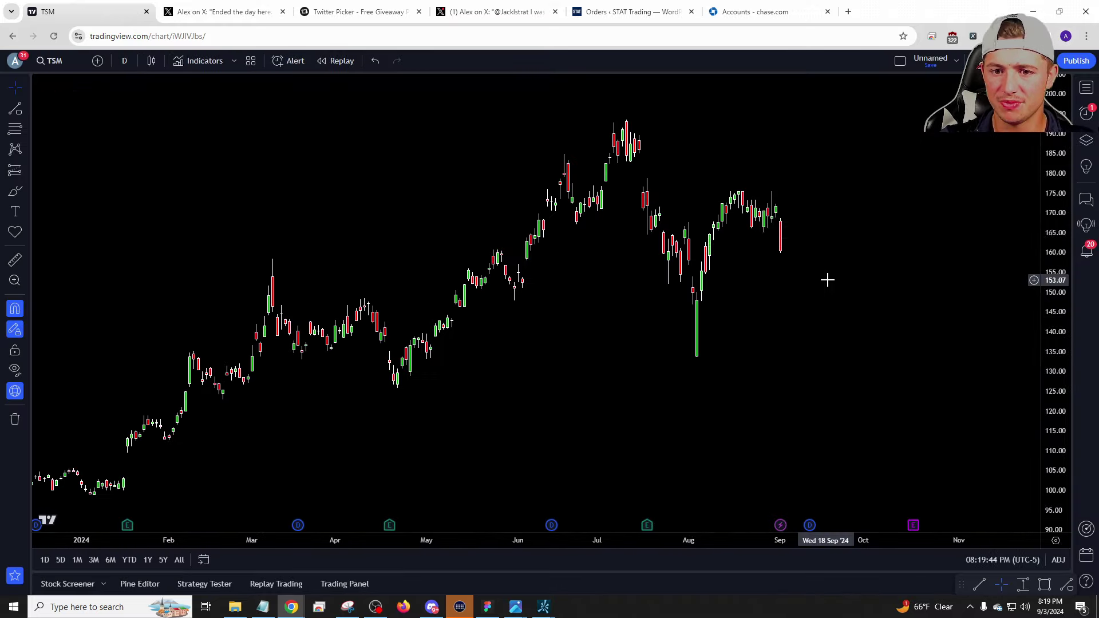
pyautogui.scroll(5, 795, 245)
pyautogui.scroll(5, 827, 214)
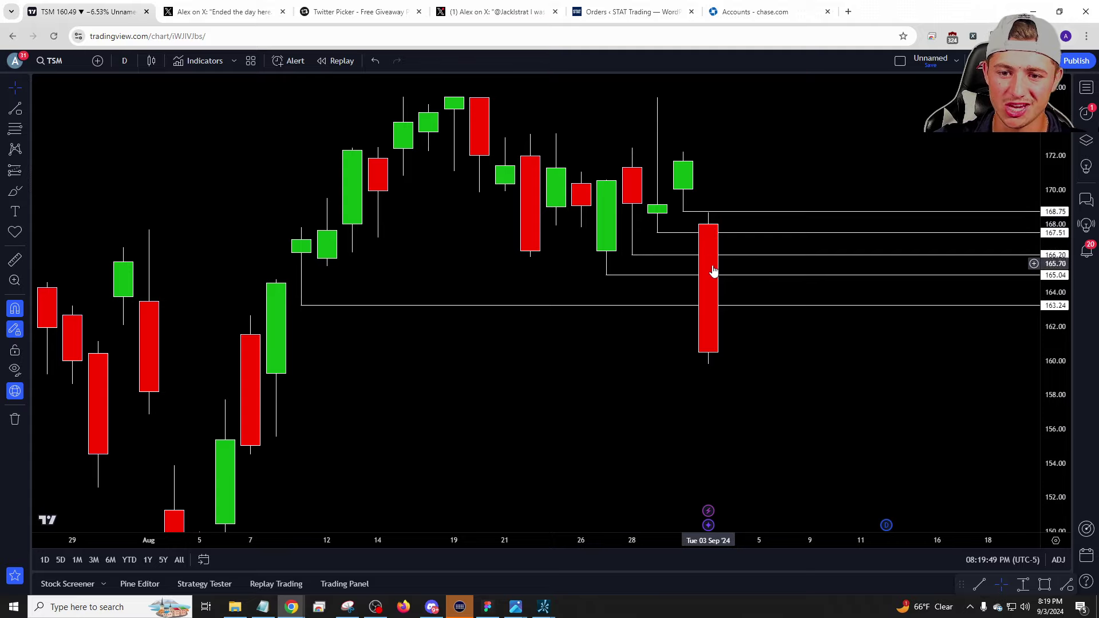
# View TSM on the 15-minute interval and then on the weekly interval.
pyautogui.write('15')
pyautogui.press('Return')
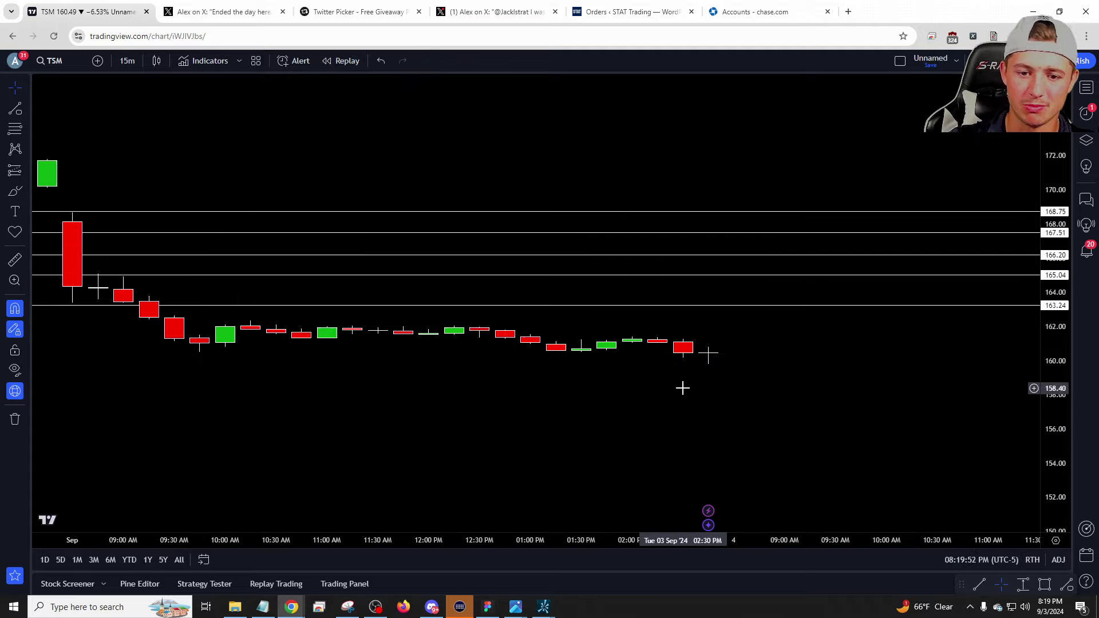
pyautogui.scroll(-8, 667, 368)
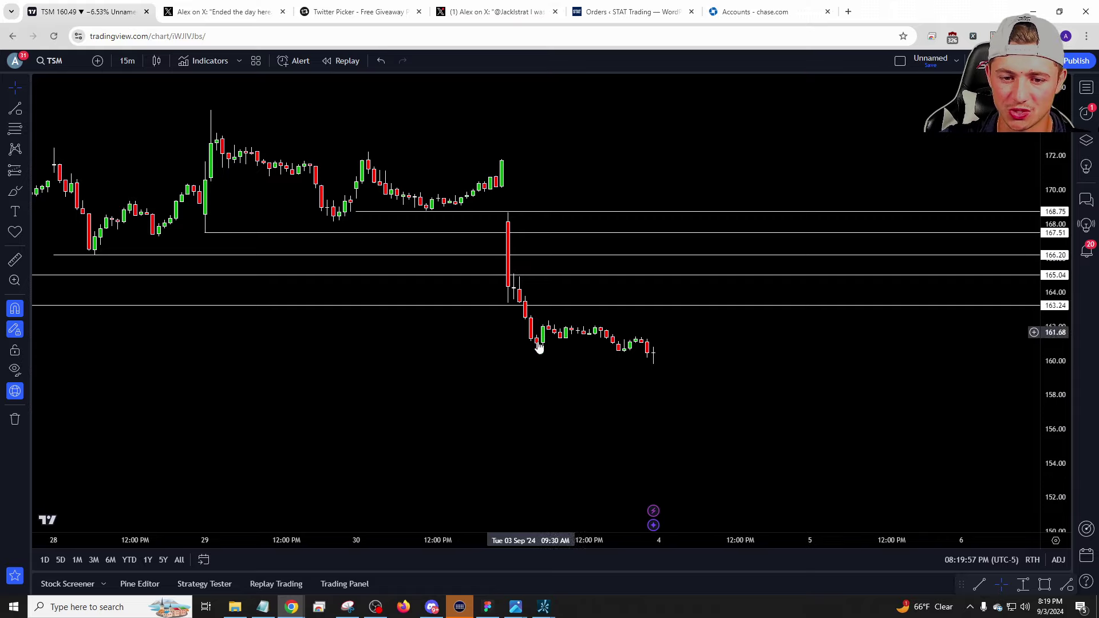
pyautogui.write('1W')
pyautogui.press('Return')
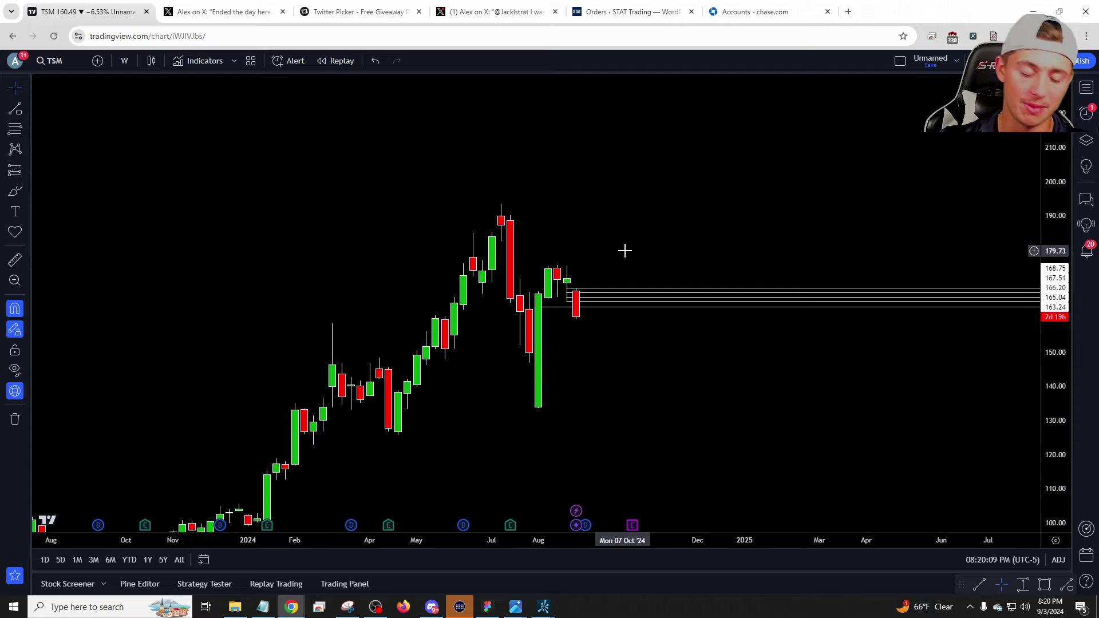
# Load the BA chart on the daily interval and enlarge the price scale around the September 3 candle.
pyautogui.write('ba')
pyautogui.press('Return')
pyautogui.write('1d')
pyautogui.press('Return')
pyautogui.moveTo(665, 223); pyautogui.dragTo(756, 56)
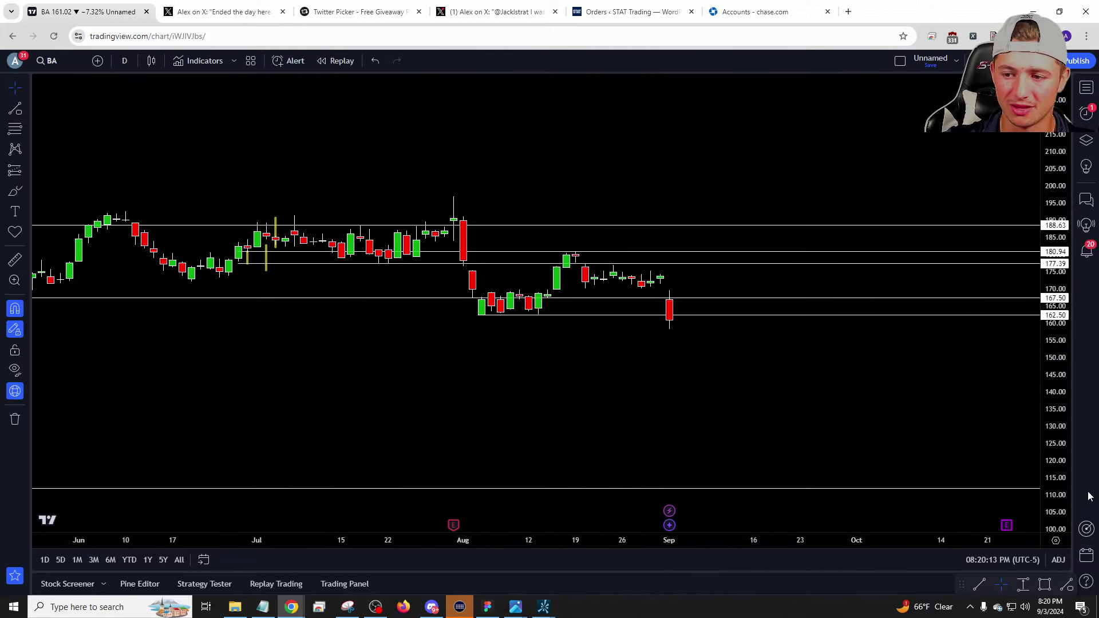
pyautogui.moveTo(1055, 497); pyautogui.dragTo(1056, 109)
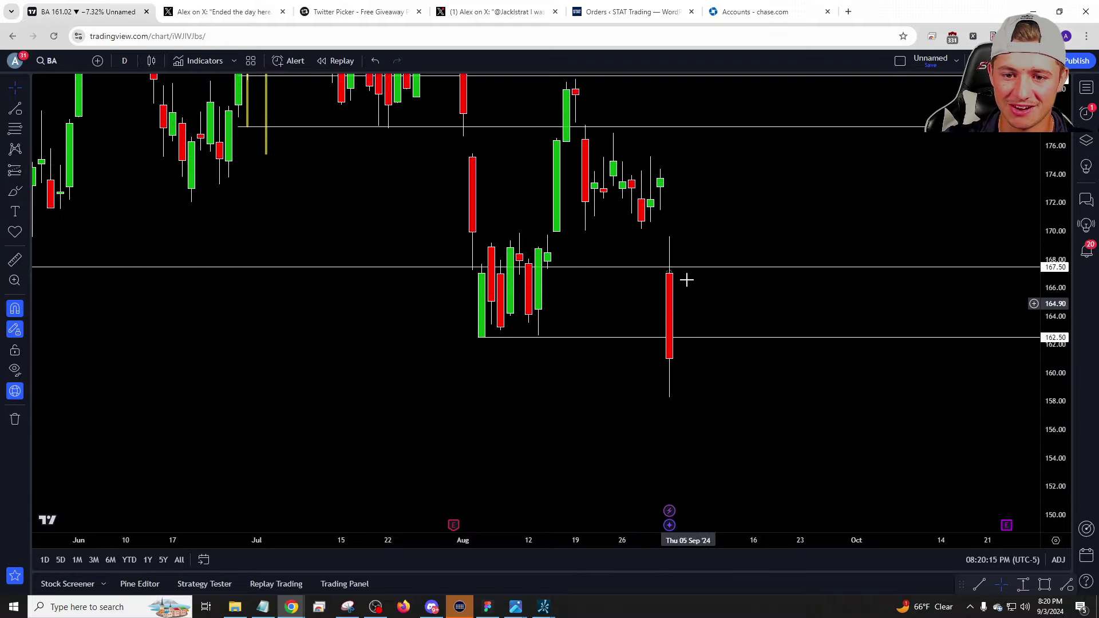
# Set BA to the 1-minute interval, reset the chart view and examine the short position drawn from the September 3 open.
pyautogui.press('1')
pyautogui.press('Return')
pyautogui.rightClick(692, 202)
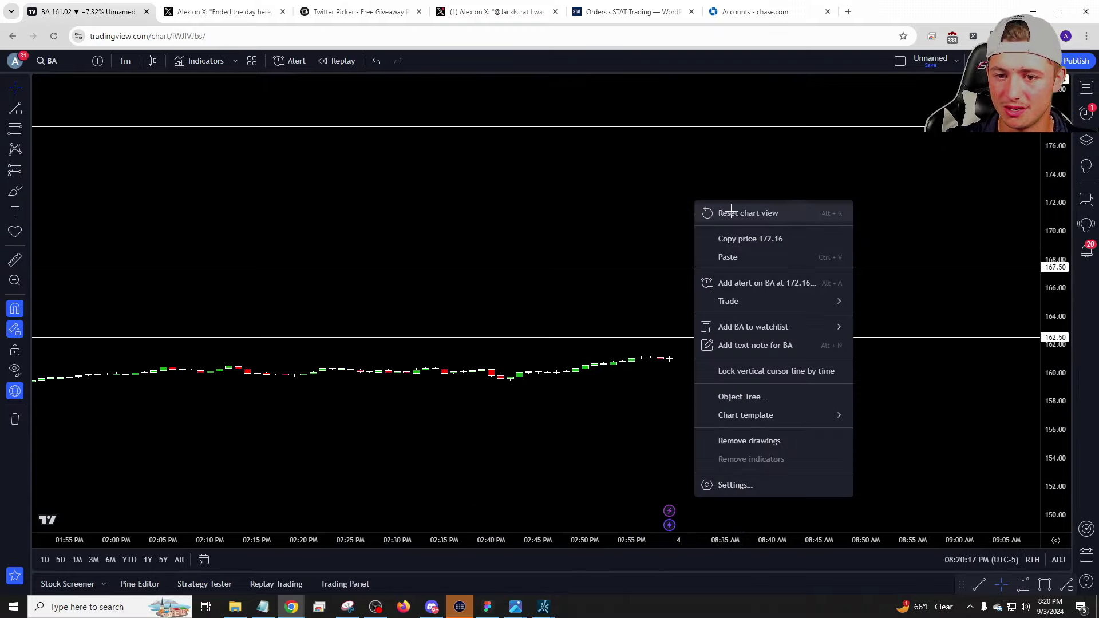
pyautogui.click(731, 213)
pyautogui.scroll(-10, 708, 243)
pyautogui.scroll(12, 671, 284)
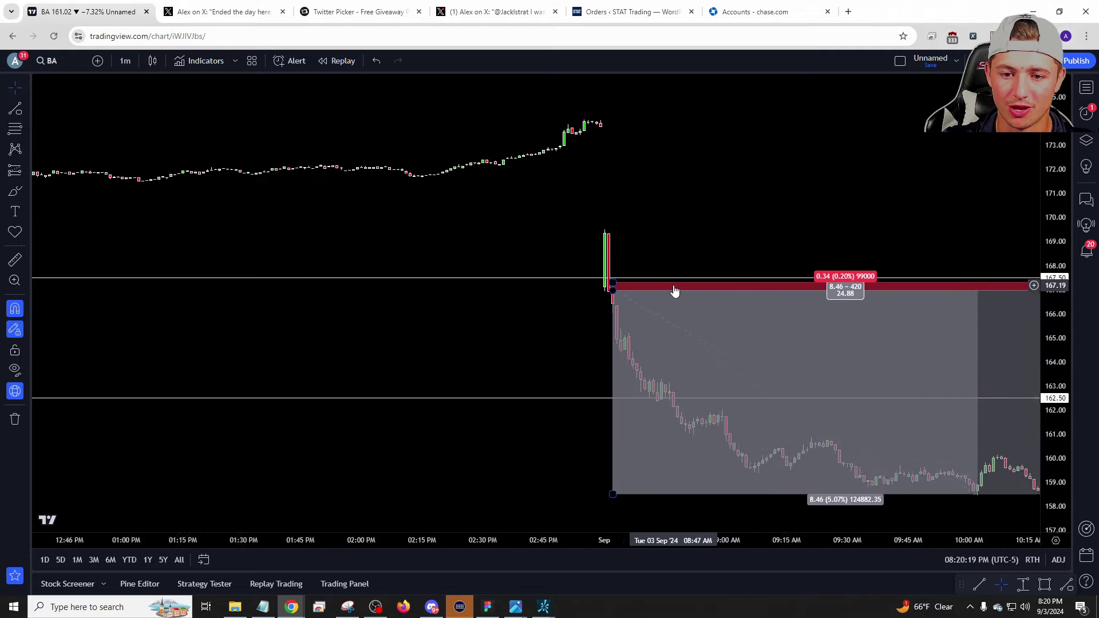
pyautogui.click(556, 340)
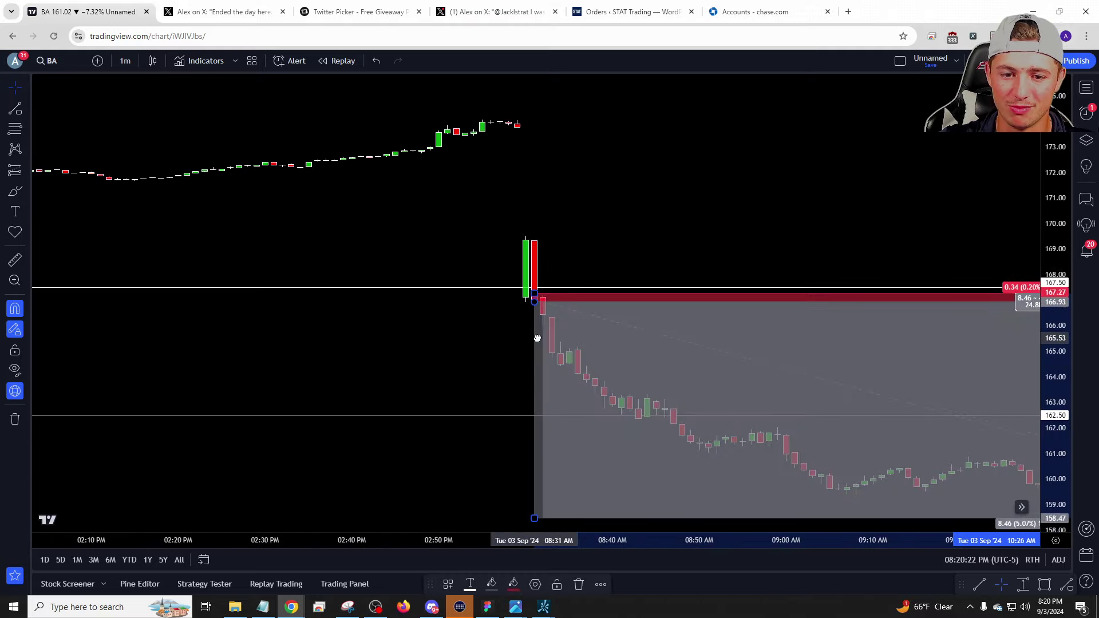
pyautogui.scroll(-5, 336, 348)
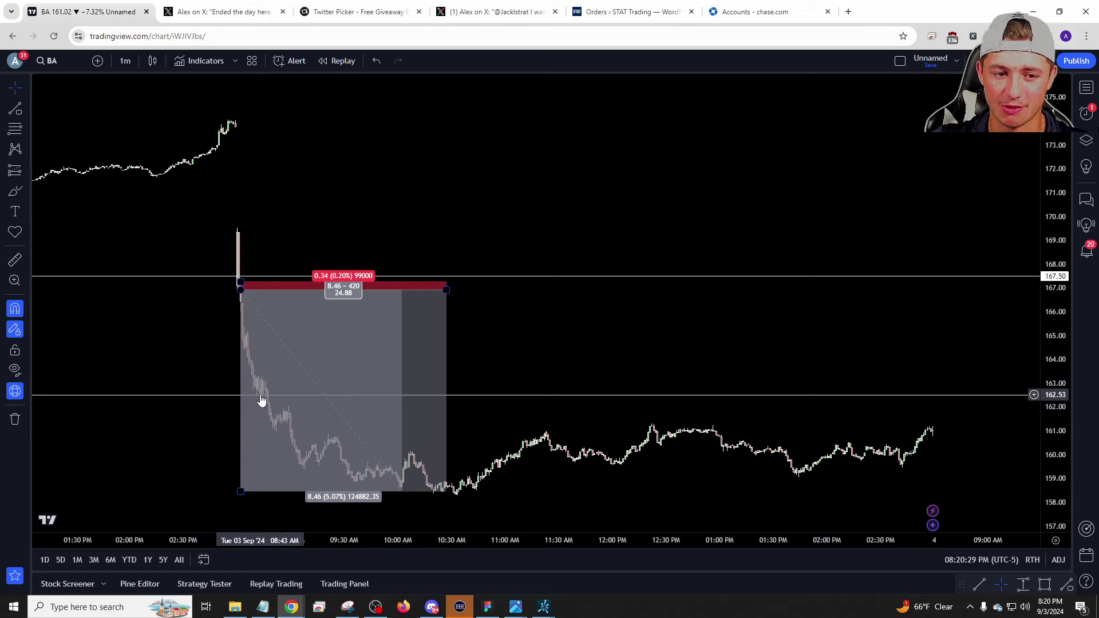
pyautogui.moveTo(305, 161); pyautogui.dragTo(334, 171)
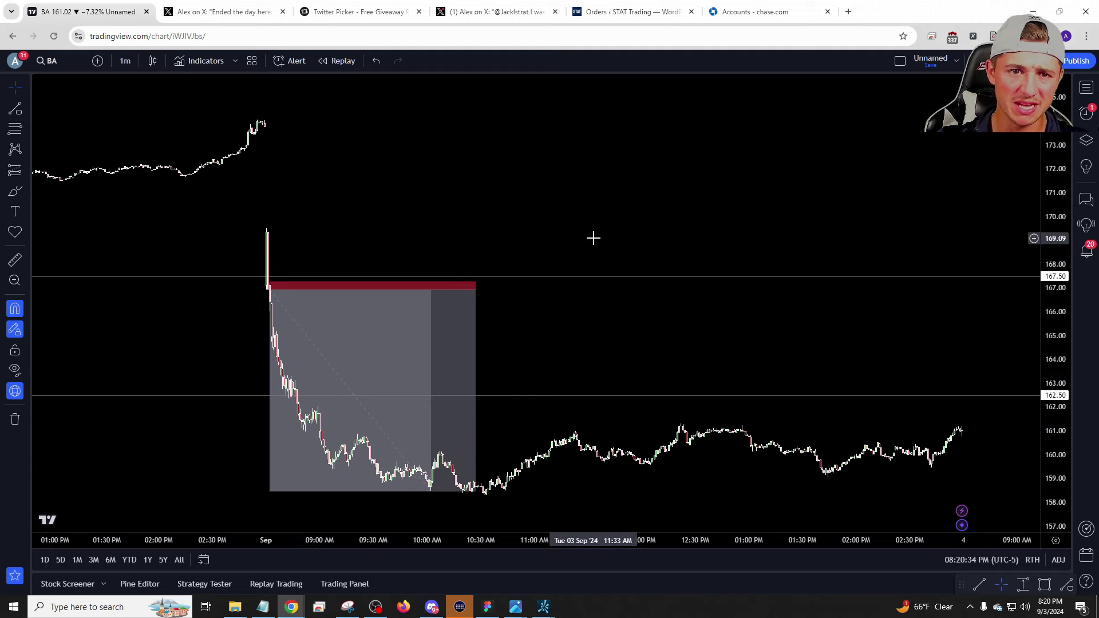
# Open app.stratalerts.com in a new browser tab and place that tab directly after the BA chart's tab.
pyautogui.click(849, 11)
pyautogui.write('app')
pyautogui.press('Return')
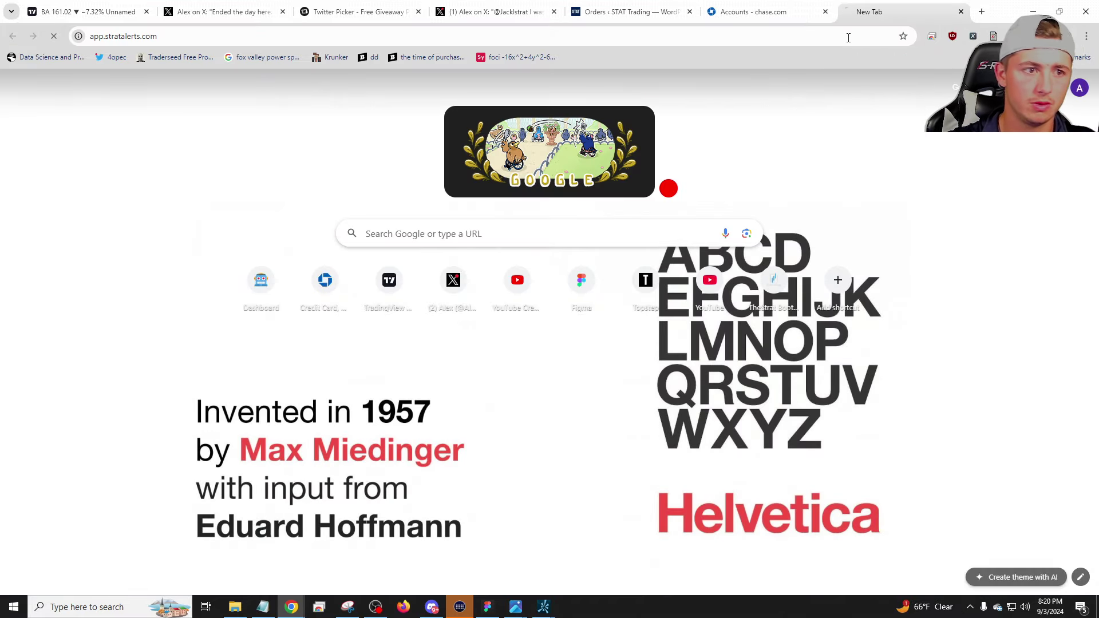
pyautogui.moveTo(866, 14); pyautogui.dragTo(235, 20)
# Filter the daily stock scanner for a current candle of 2D, with the Hit Mag, market cap and index restrictions cleared.
pyautogui.click(139, 135)
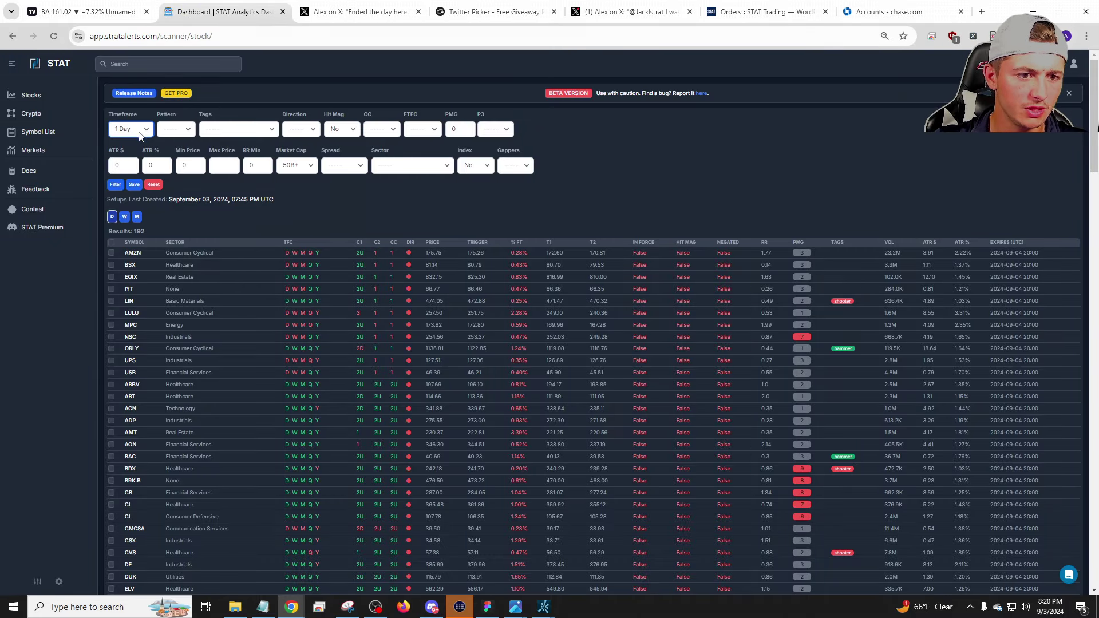
pyautogui.click(393, 132)
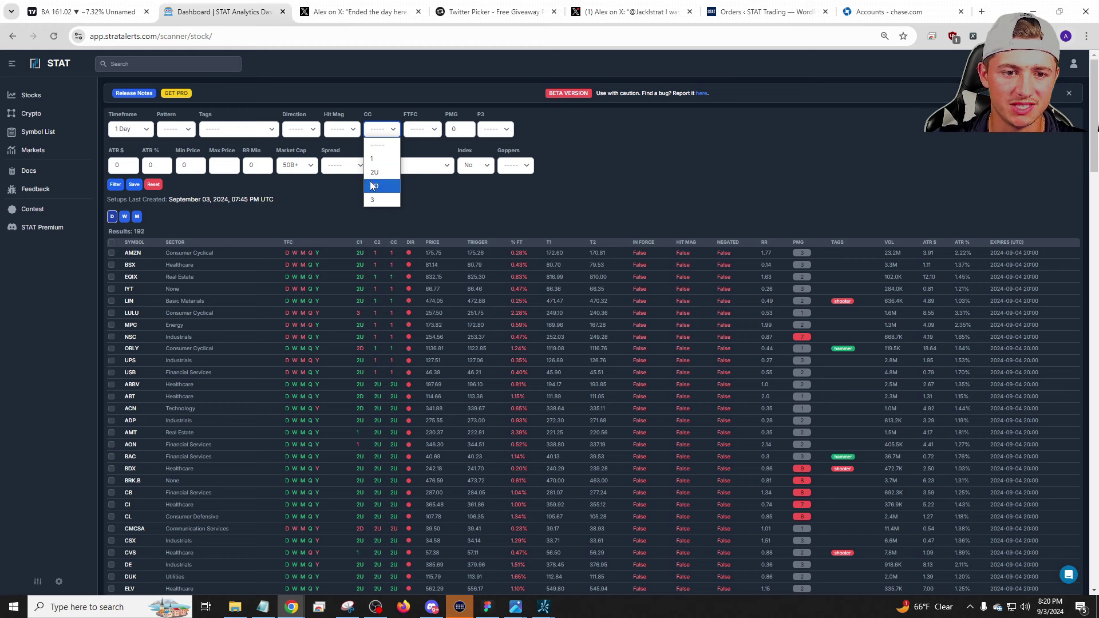
pyautogui.click(373, 185)
pyautogui.click(297, 166)
pyautogui.click(294, 180)
pyautogui.click(474, 166)
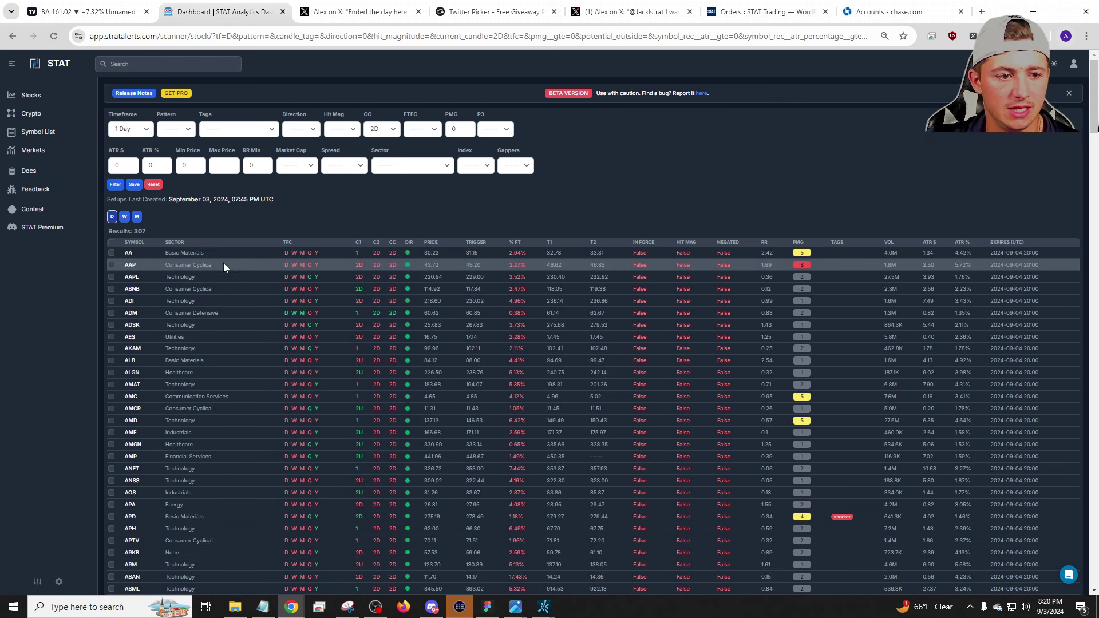
# Change the current candle filter to 2U and look through the whole list of daily results, including the sector ETFs.
pyautogui.click(381, 131)
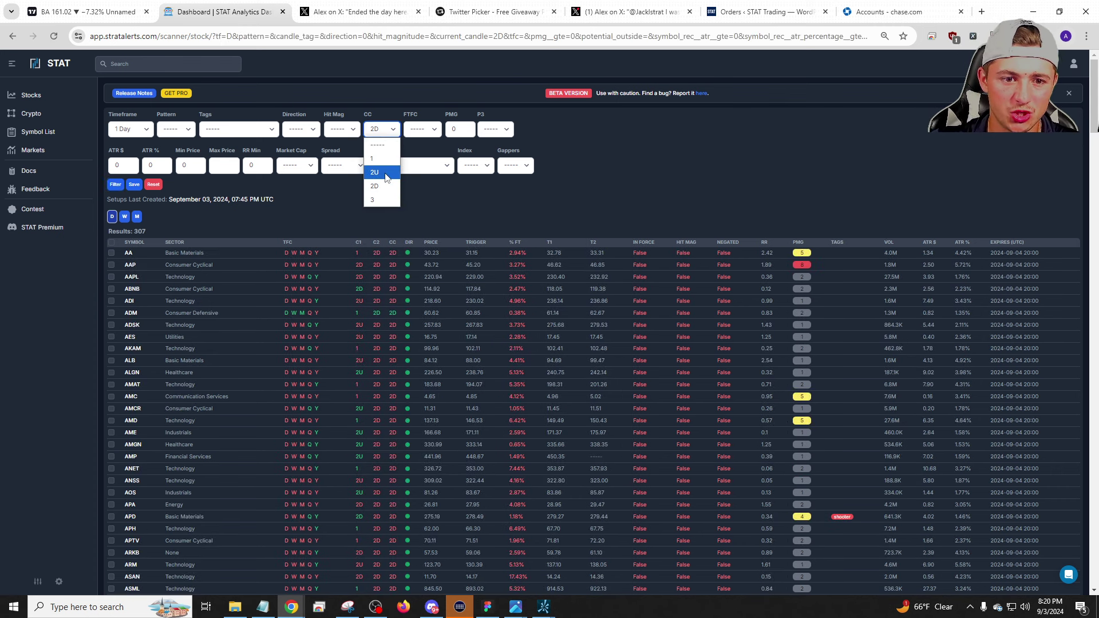
pyautogui.click(387, 174)
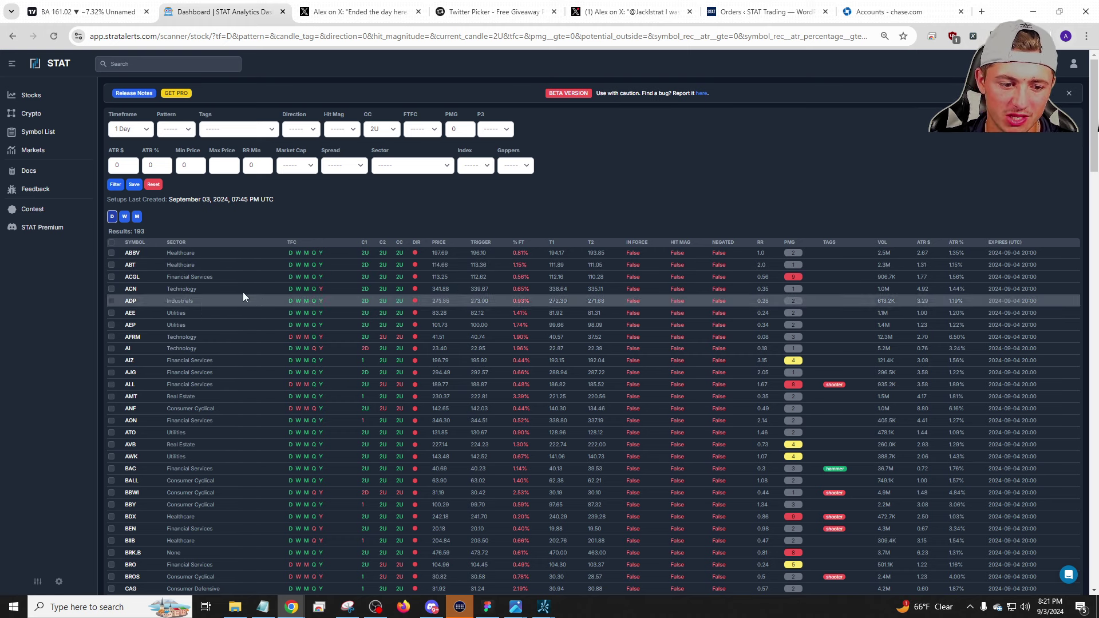
pyautogui.scroll(-3, 224, 303)
pyautogui.scroll(-4, 253, 390)
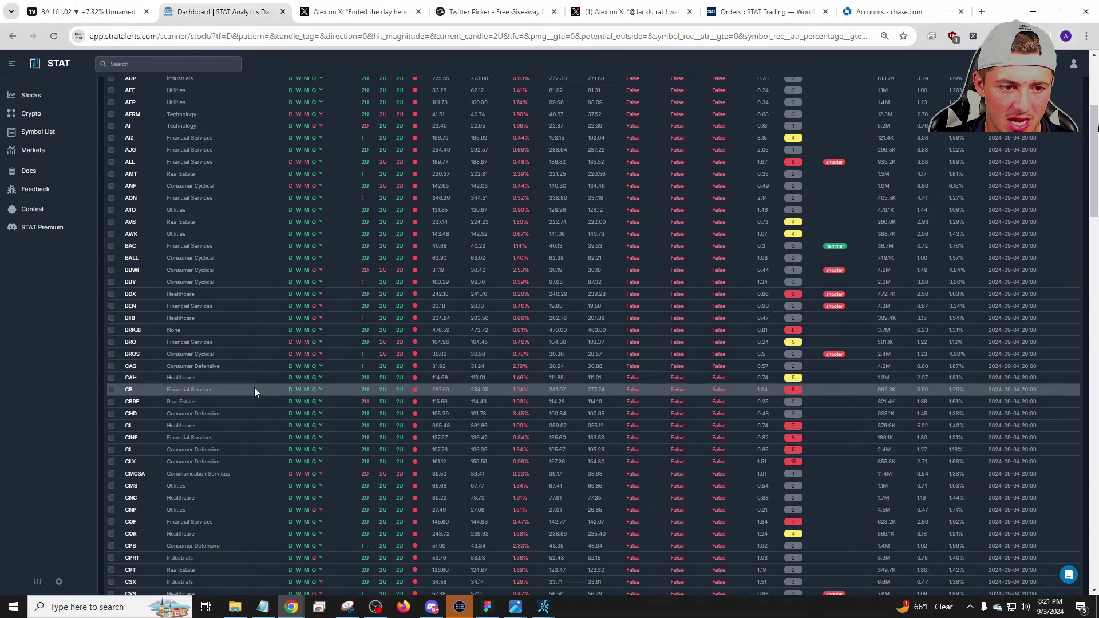
pyautogui.scroll(-2, 278, 290)
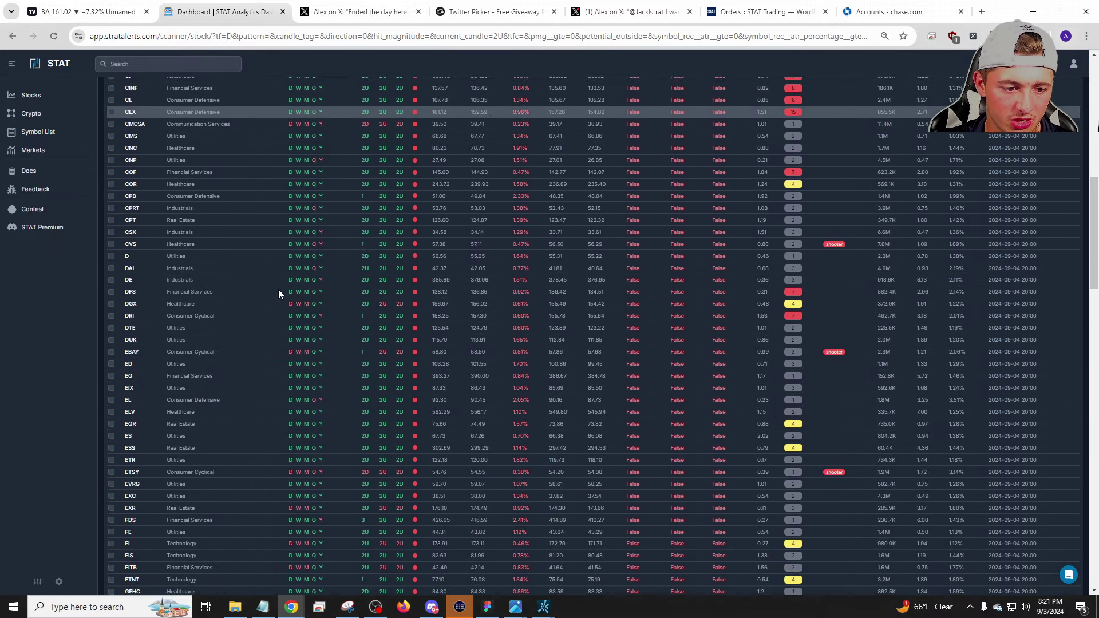
pyautogui.scroll(-2, 288, 200)
pyautogui.scroll(-10, 289, 219)
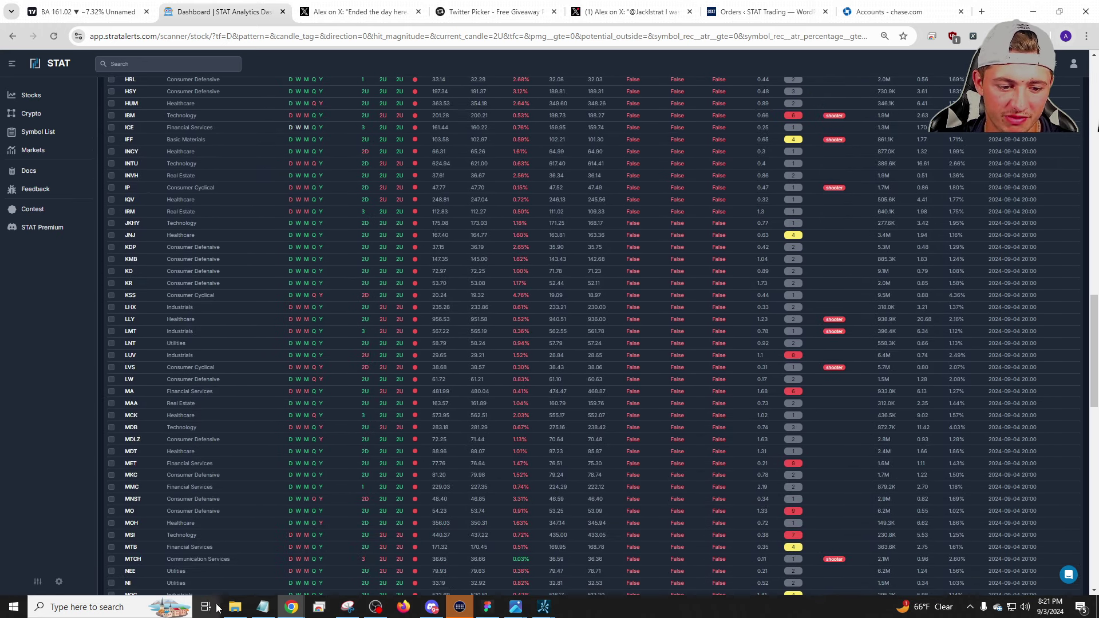
pyautogui.scroll(-6, 248, 260)
pyautogui.scroll(-8, 249, 264)
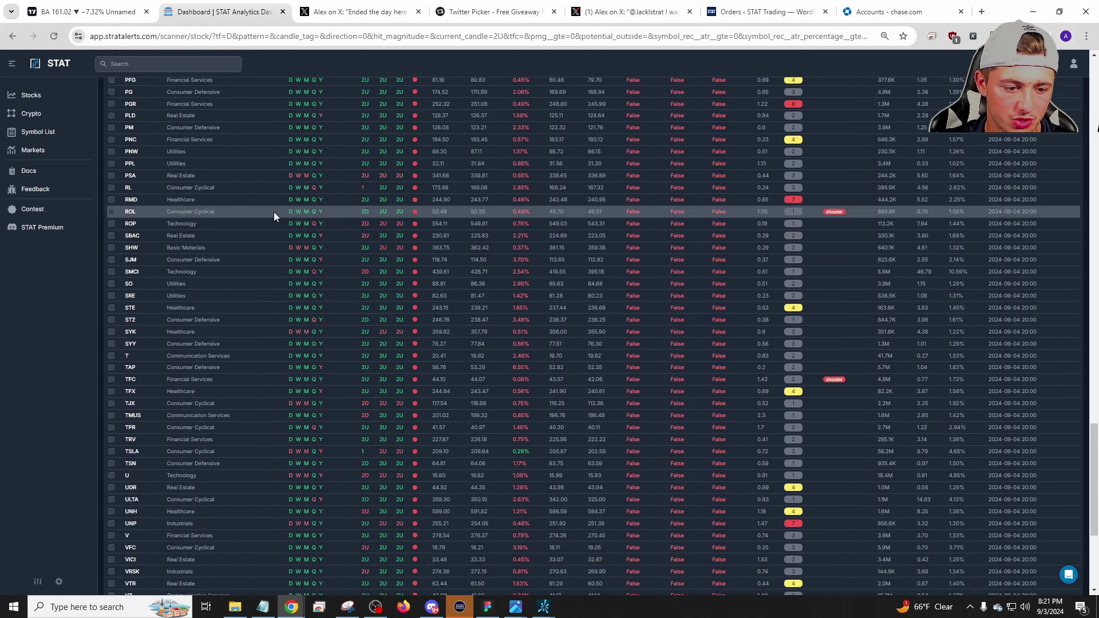
pyautogui.scroll(-2, 257, 241)
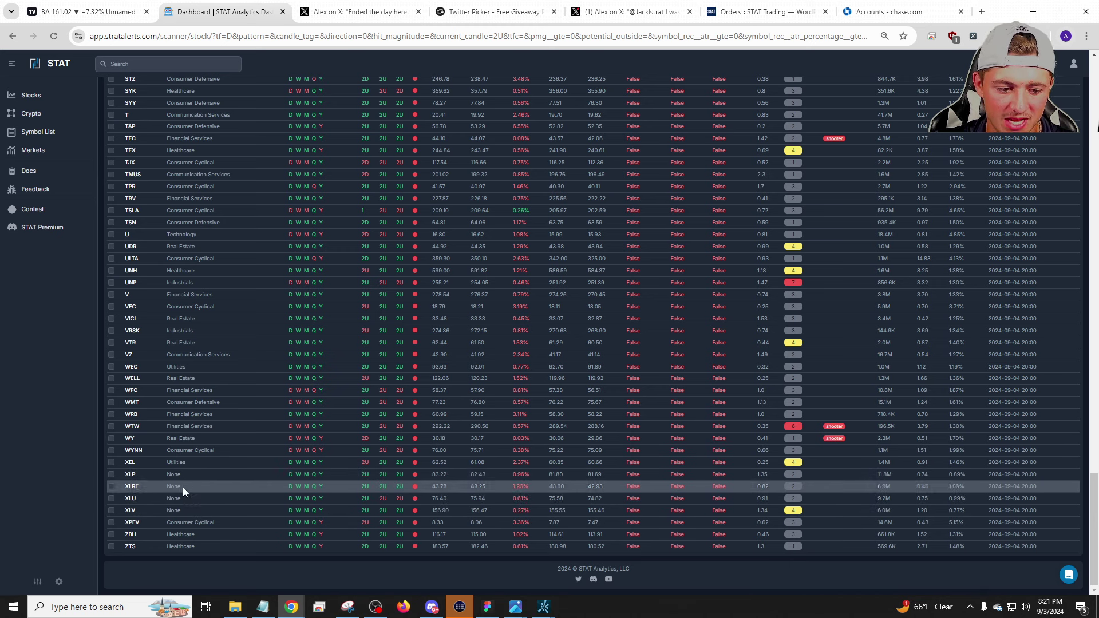
pyautogui.scroll(5, 342, 449)
pyautogui.scroll(20, 507, 418)
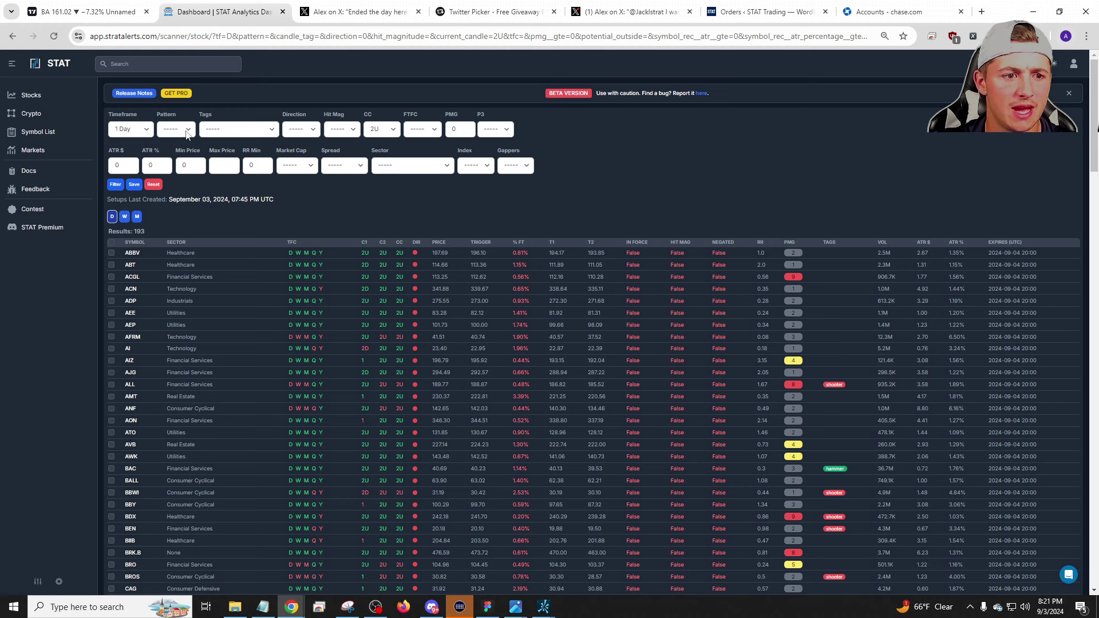
# Check the scanner's available timeframes and sign in to the platform with the Google account.
pyautogui.click(133, 132)
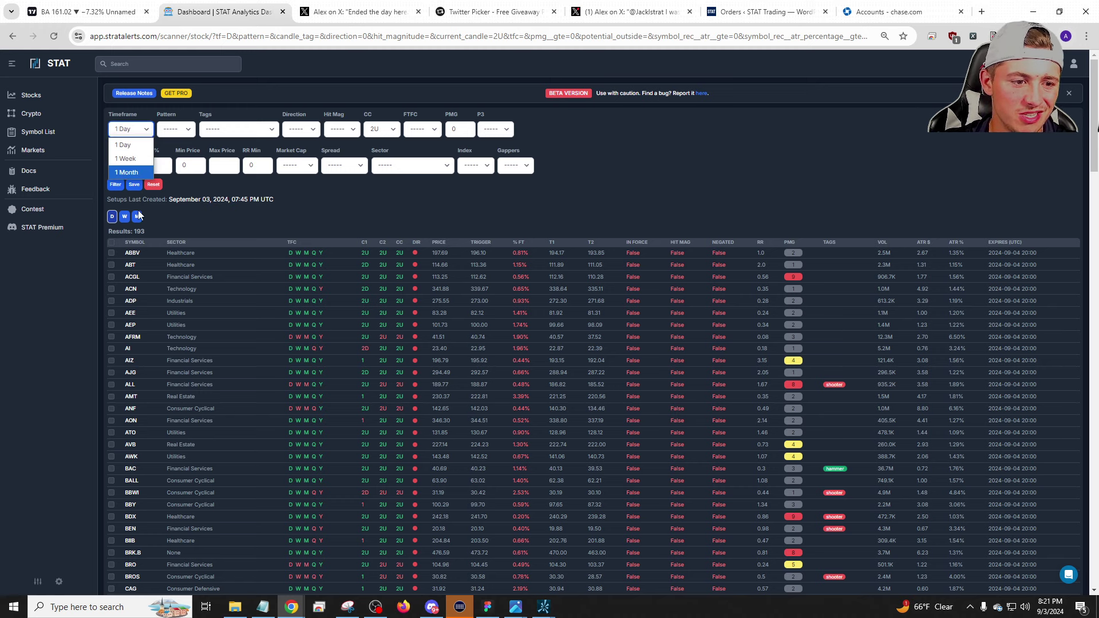
pyautogui.click(129, 172)
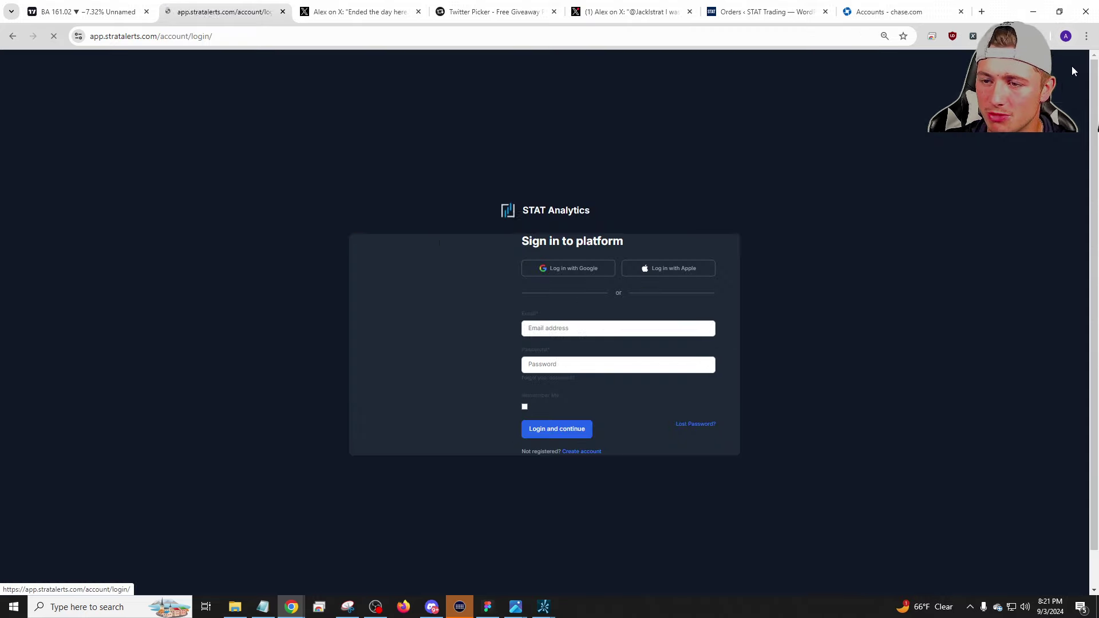
pyautogui.click(575, 274)
pyautogui.click(664, 285)
pyautogui.click(973, 153)
# Set the scanner's timeframe to 1 Month and In Force to Yes, and clear the Hit Mag and Index filters.
pyautogui.click(150, 130)
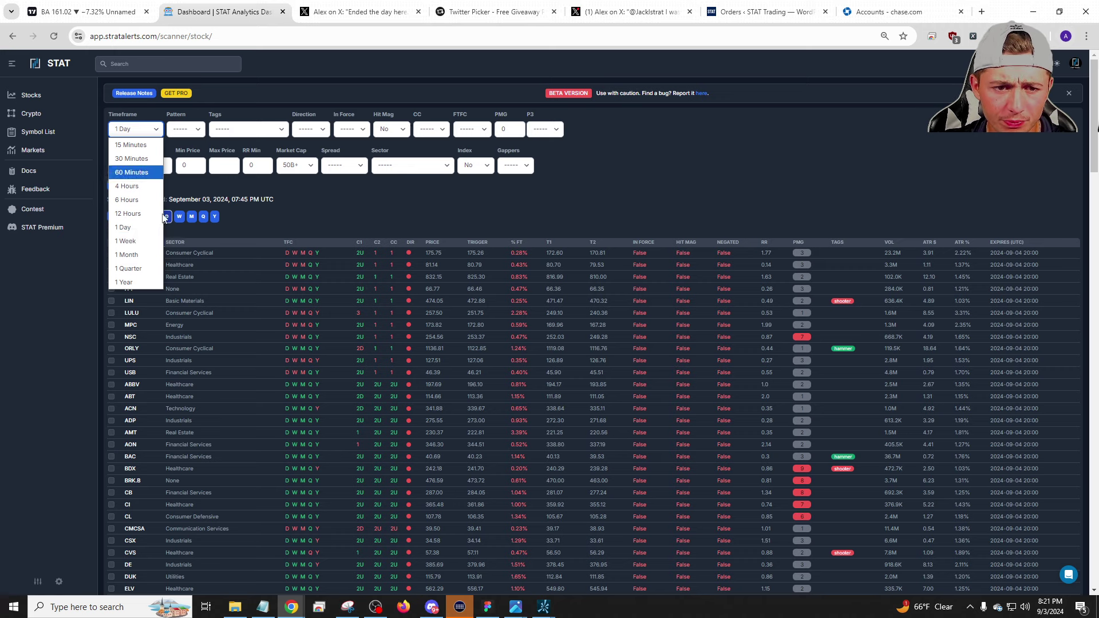
pyautogui.click(143, 256)
pyautogui.click(404, 133)
pyautogui.click(361, 131)
pyautogui.click(387, 130)
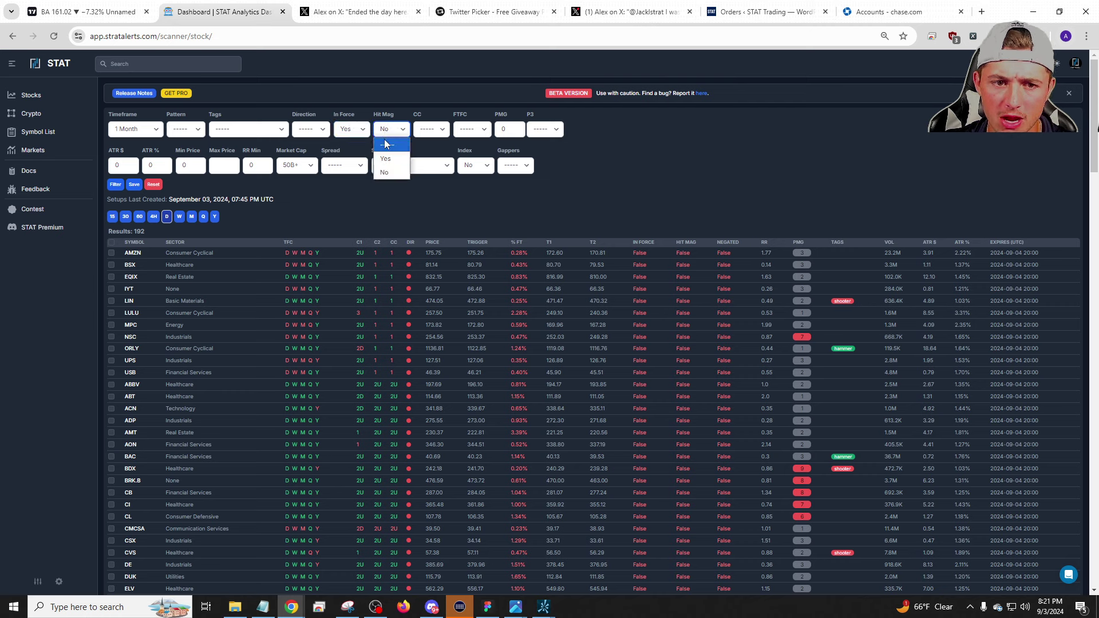
pyautogui.click(474, 168)
pyautogui.click(470, 172)
pyautogui.click(470, 167)
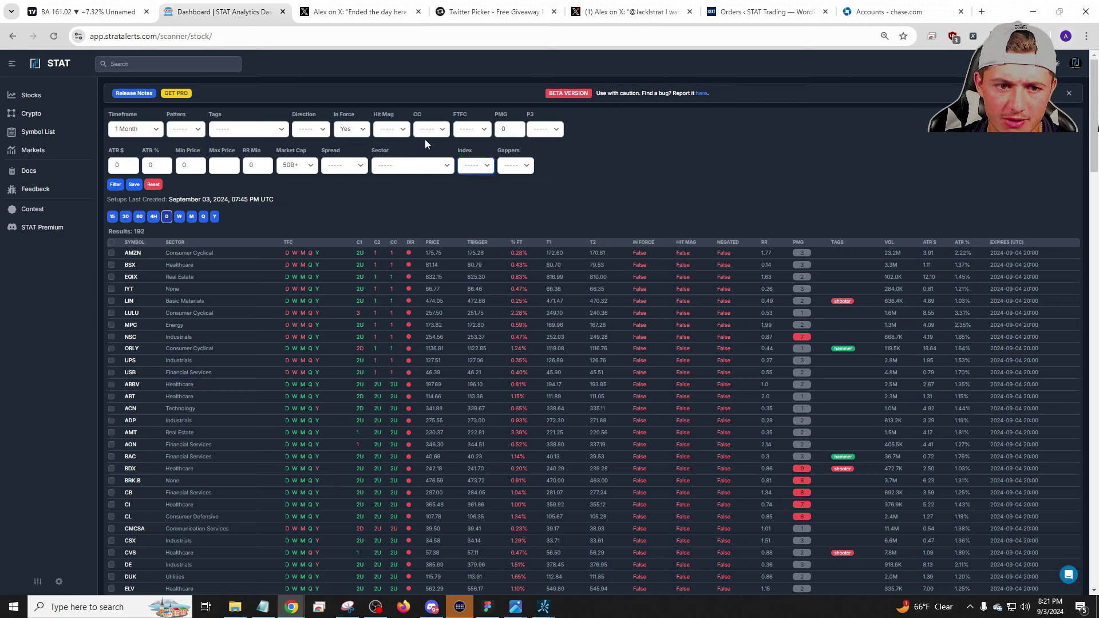
# Filter the monthly setups for a current candle of 2U and remove the 50B+ market cap limit.
pyautogui.click(436, 133)
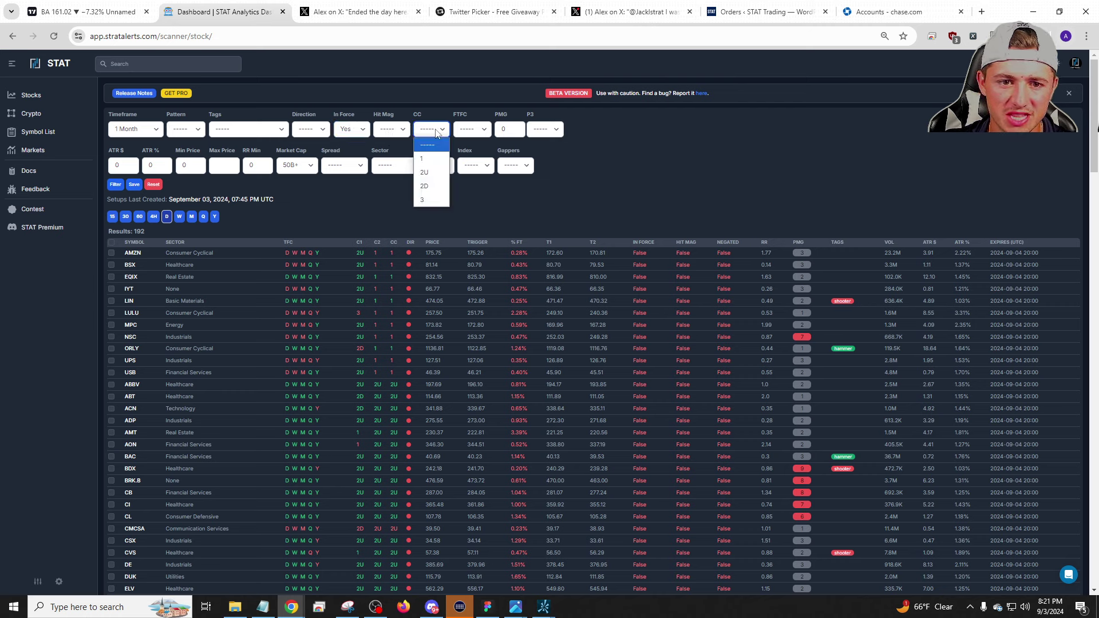
pyautogui.click(427, 172)
pyautogui.click(115, 184)
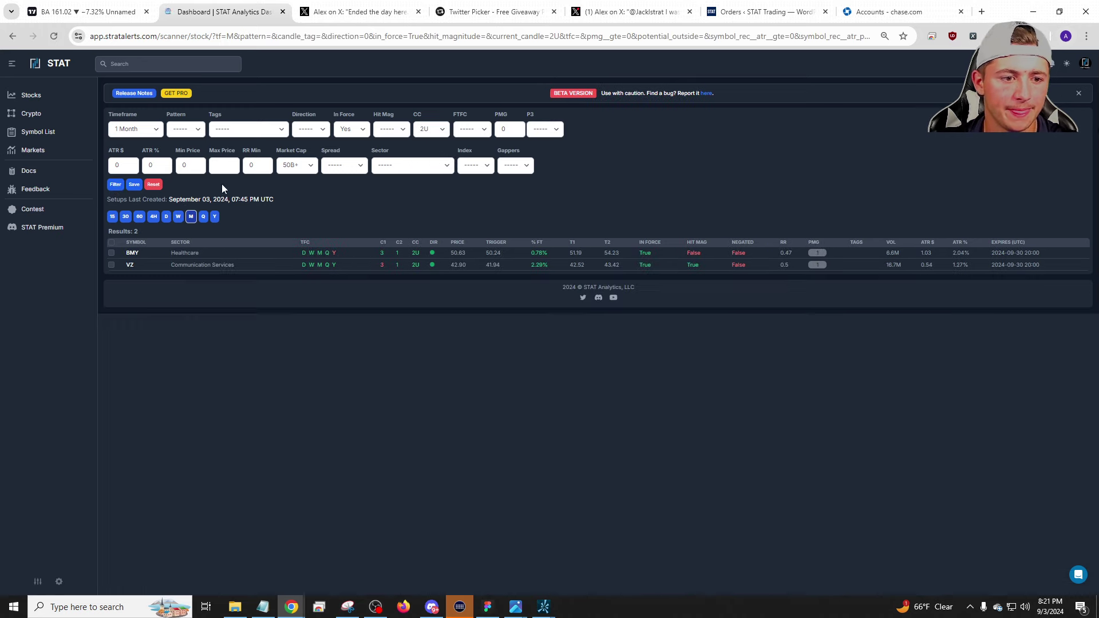
pyautogui.click(297, 165)
pyautogui.click(295, 175)
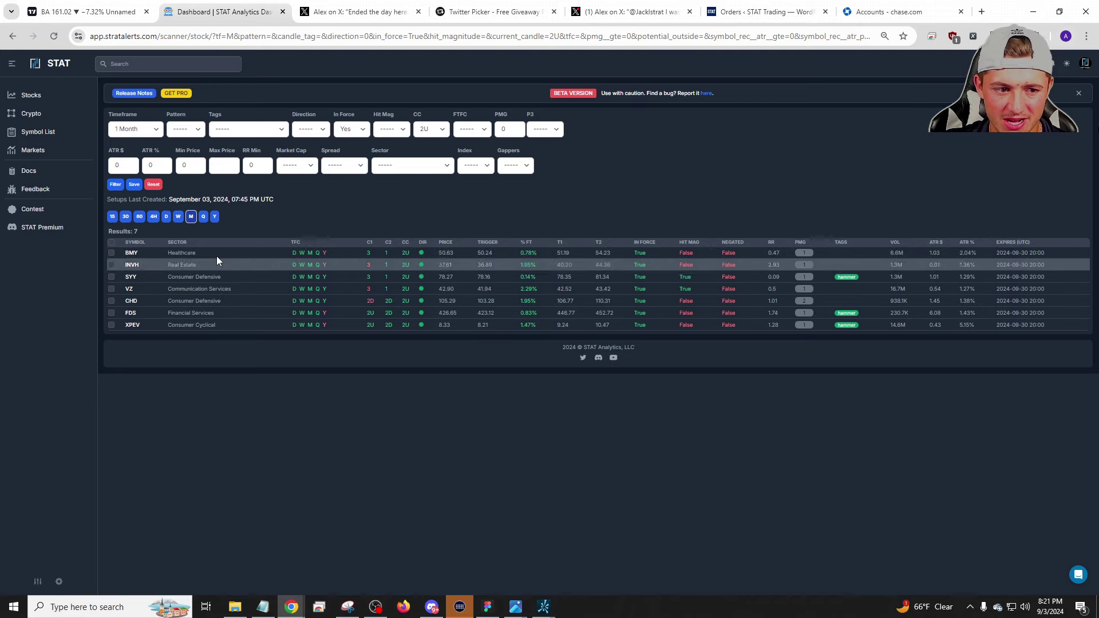
# Go back to the TradingView chart and load VZ on the daily interval, with the recent candles in view.
pyautogui.click(86, 12)
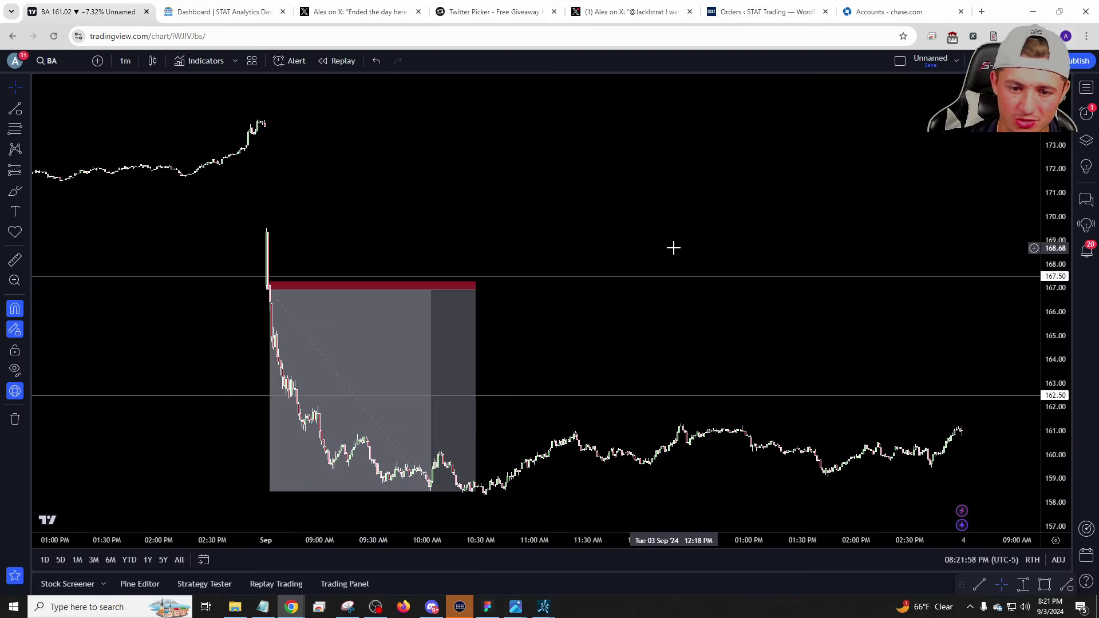
pyautogui.write('vz')
pyautogui.press('Return')
pyautogui.moveTo(843, 252); pyautogui.dragTo(738, 269)
pyautogui.scroll(3, 741, 266)
pyautogui.write('1D')
pyautogui.press('Return')
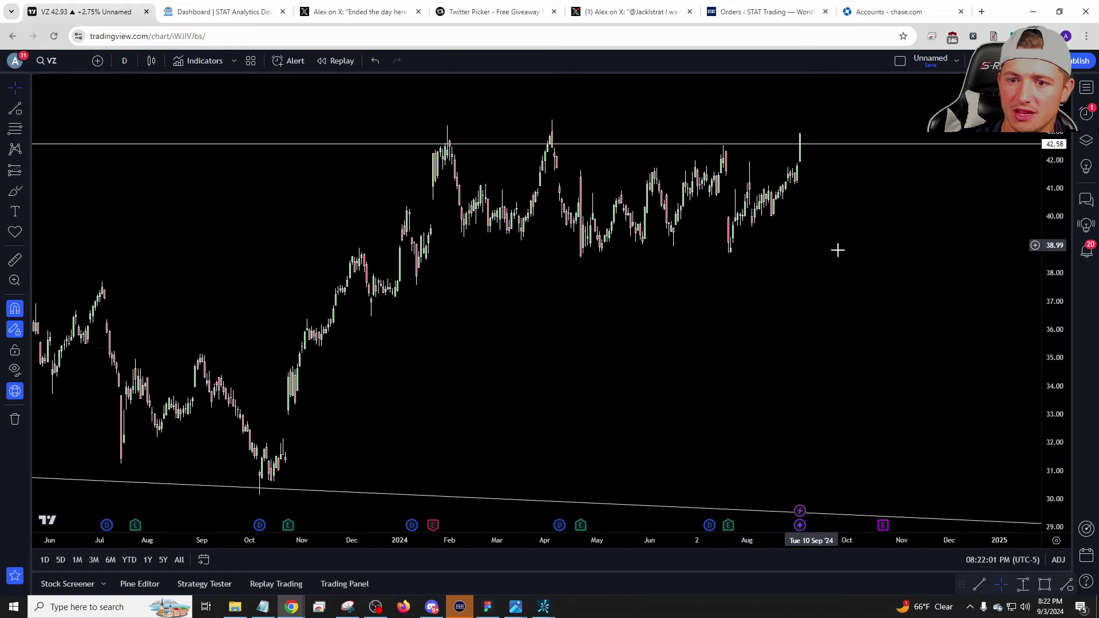
# View VZ on the monthly interval and then on the weekly interval back to mid-2023.
pyautogui.write('1M')
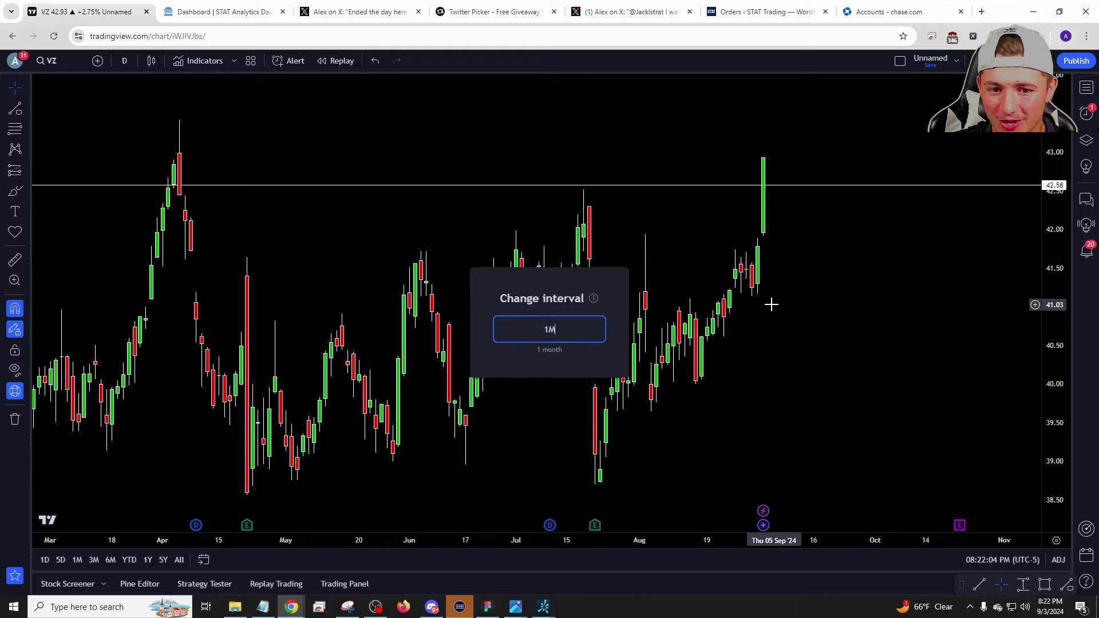
pyautogui.press('Return')
pyautogui.scroll(10, 771, 304)
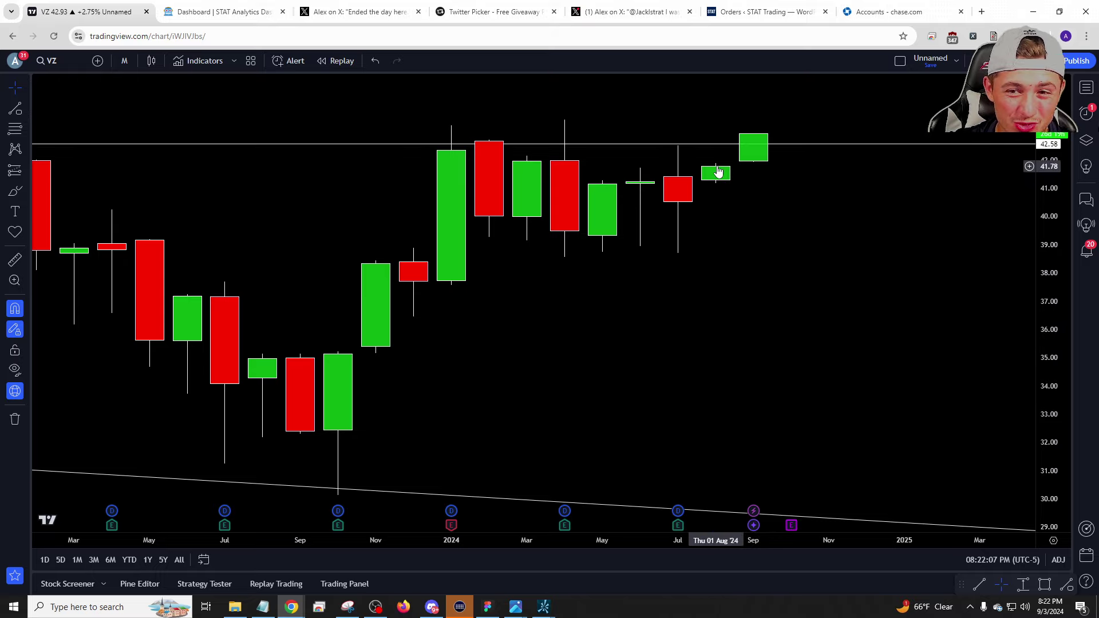
pyautogui.write('1w')
pyautogui.press('Return')
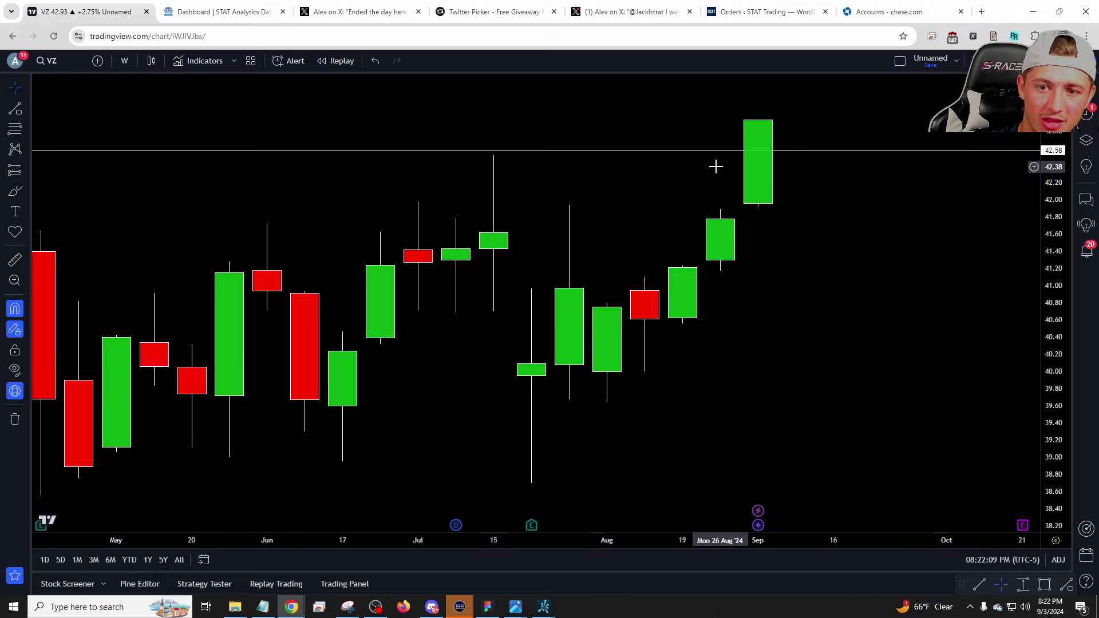
pyautogui.scroll(-4, 710, 220)
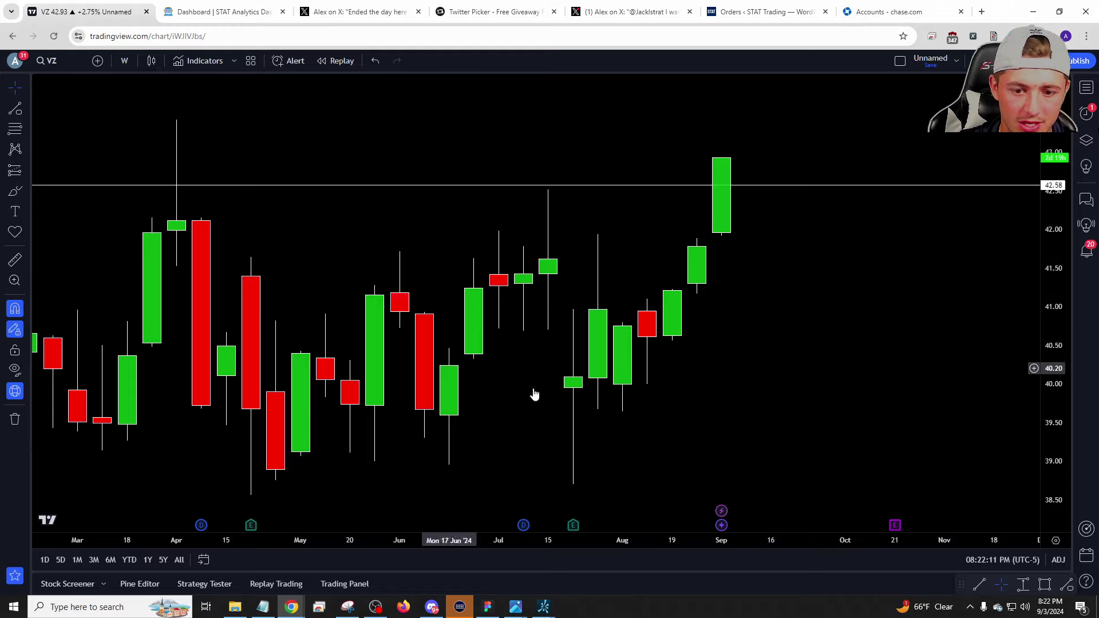
pyautogui.scroll(-5, 697, 293)
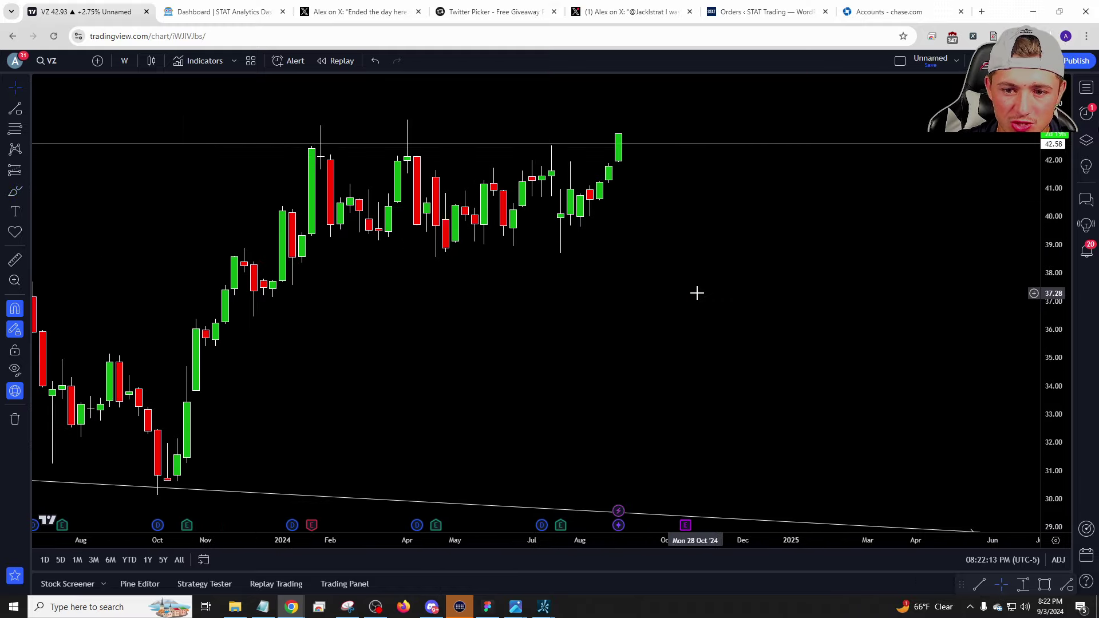
# Draw extended trend lines on weekly VZ through the January and April 2024 highs and through the lows beneath them.
pyautogui.click(27, 112)
pyautogui.click(80, 121)
pyautogui.click(321, 126)
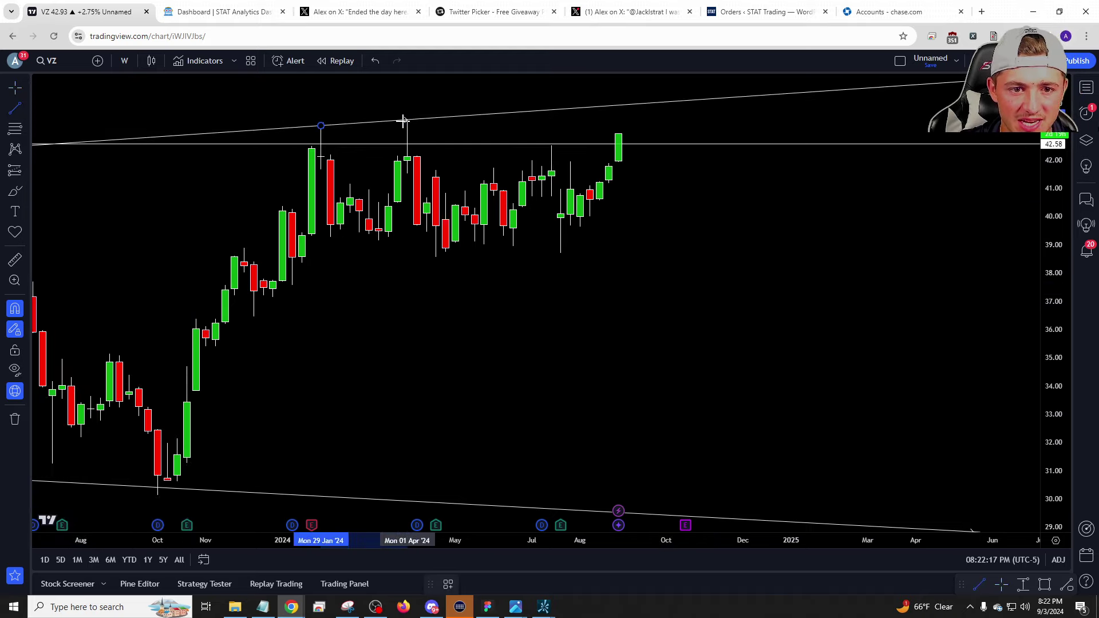
pyautogui.click(405, 121)
pyautogui.click(433, 257)
pyautogui.click(312, 235)
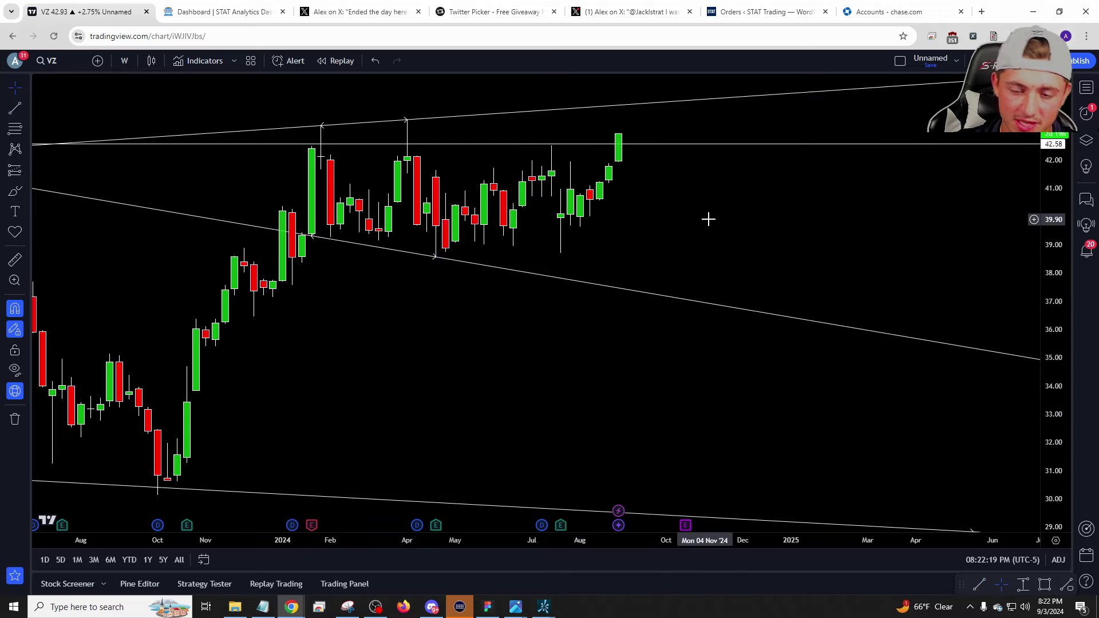
# Load BMY on the monthly interval and examine its price action within the long-term broadening trend lines.
pyautogui.write('BMY')
pyautogui.press('Return')
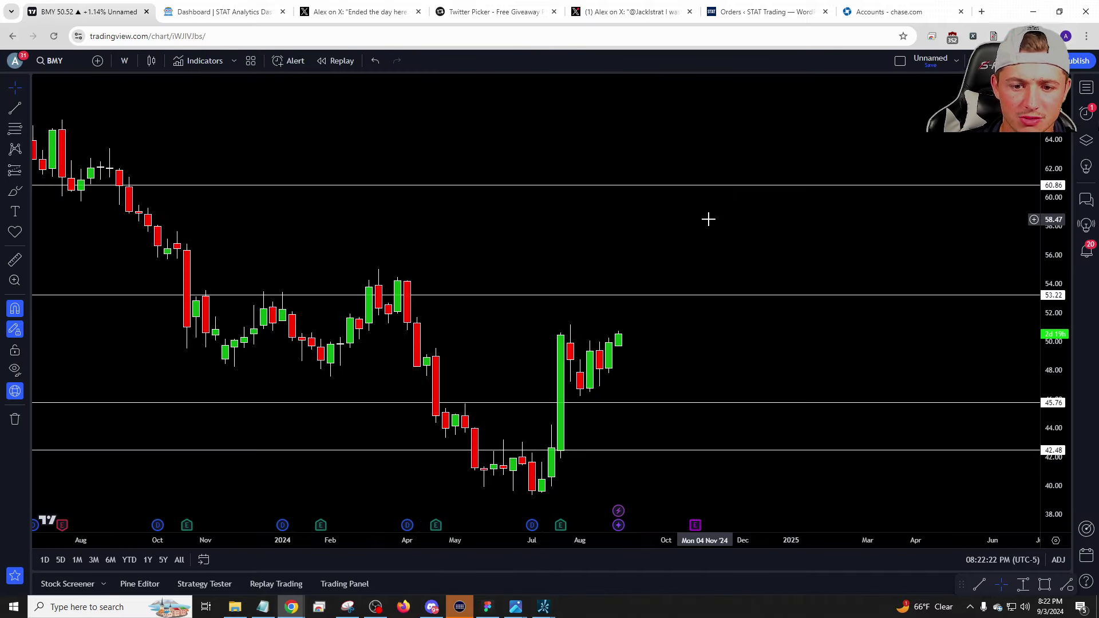
pyautogui.write('1M')
pyautogui.press('Return')
pyautogui.scroll(1, 547, 385)
pyautogui.scroll(-2, 604, 395)
pyautogui.scroll(-4, 603, 395)
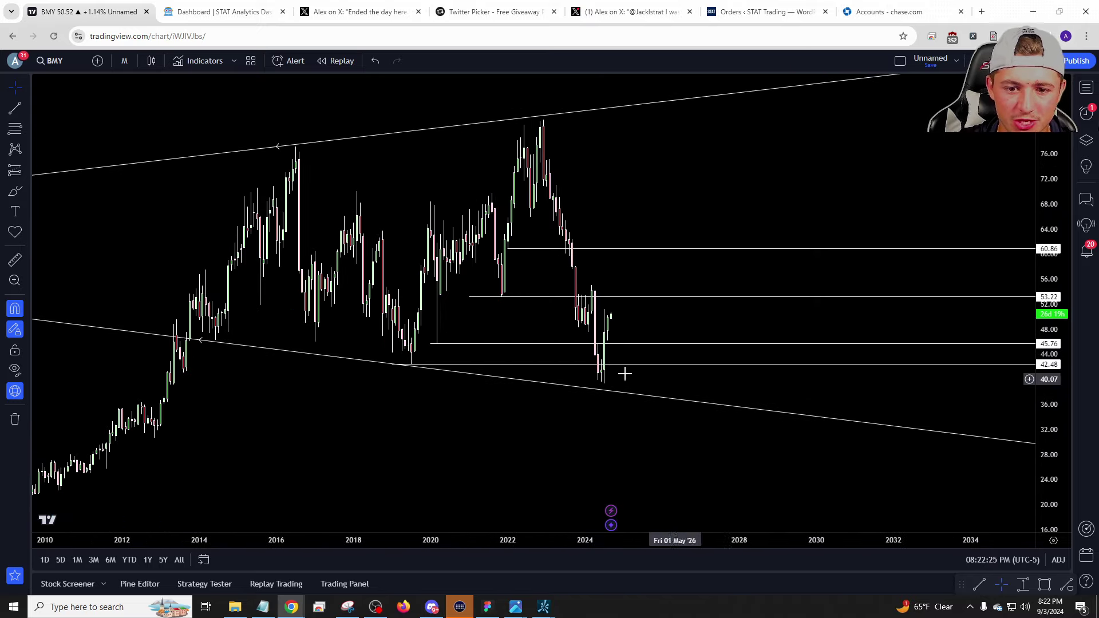
pyautogui.scroll(4, 646, 377)
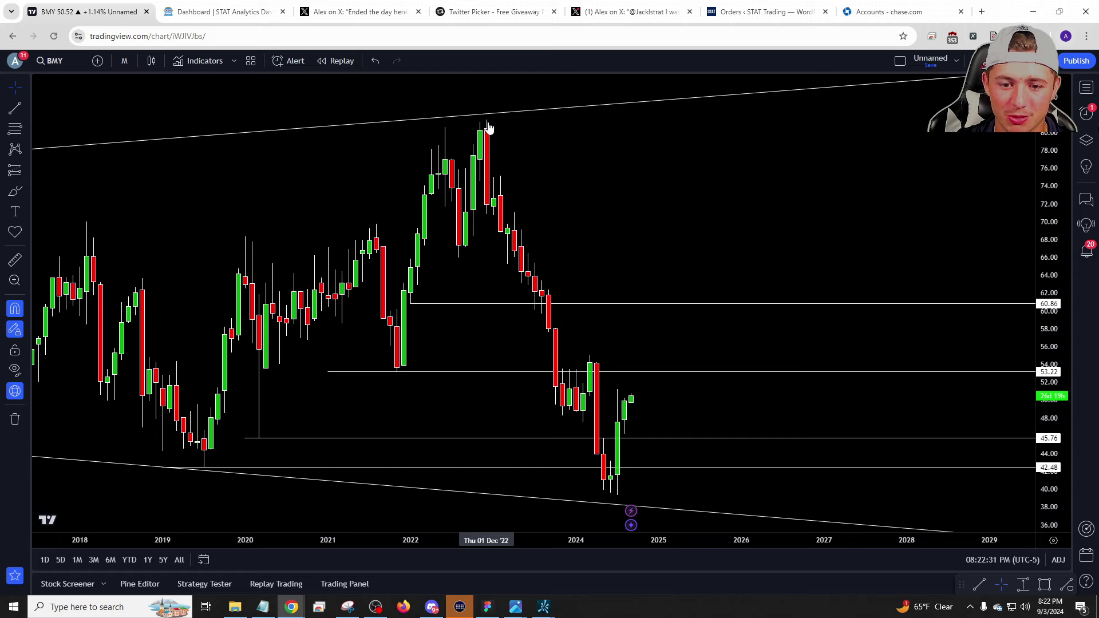
# Recheck the scanner's results and view the monthly charts of SYY and then CHD.
pyautogui.click(229, 12)
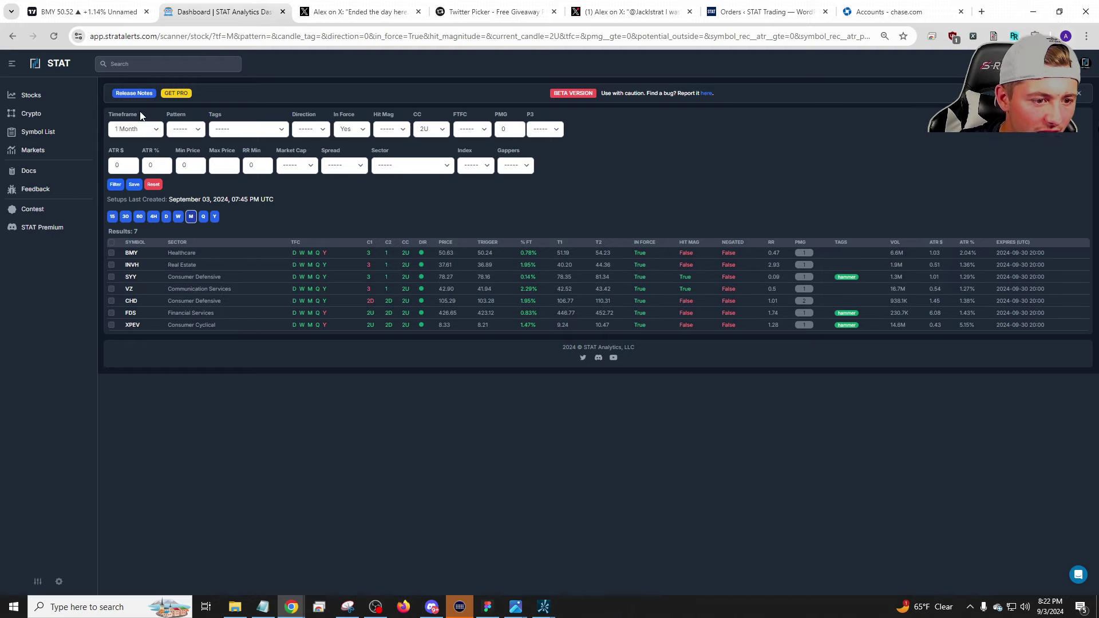
pyautogui.click(99, 13)
pyautogui.write('SYY')
pyautogui.press('Return')
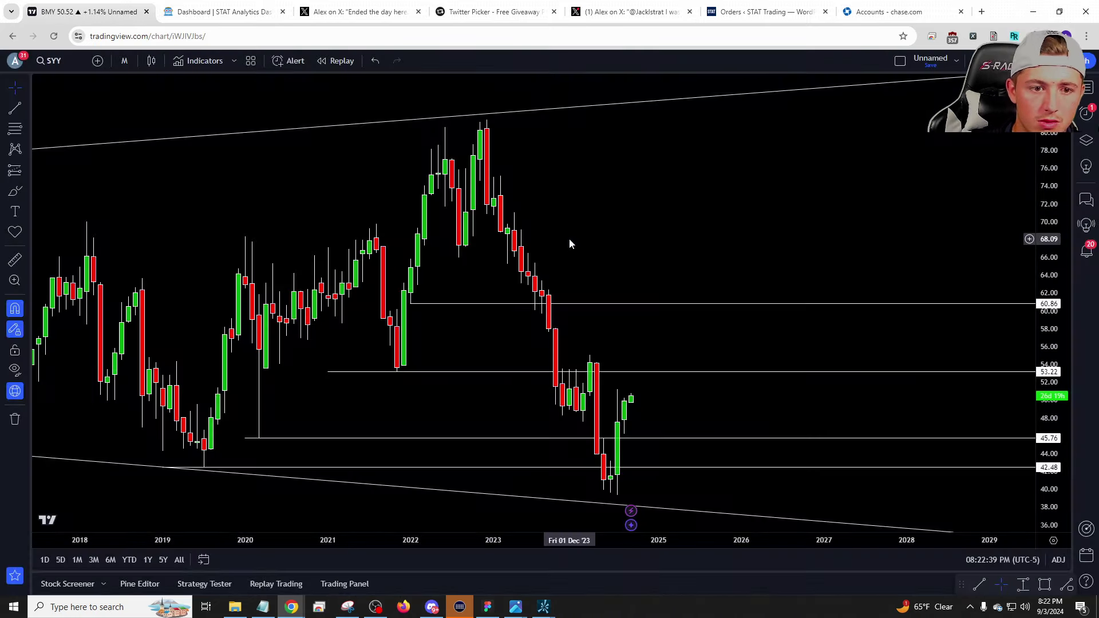
pyautogui.write('5')
pyautogui.press('Return')
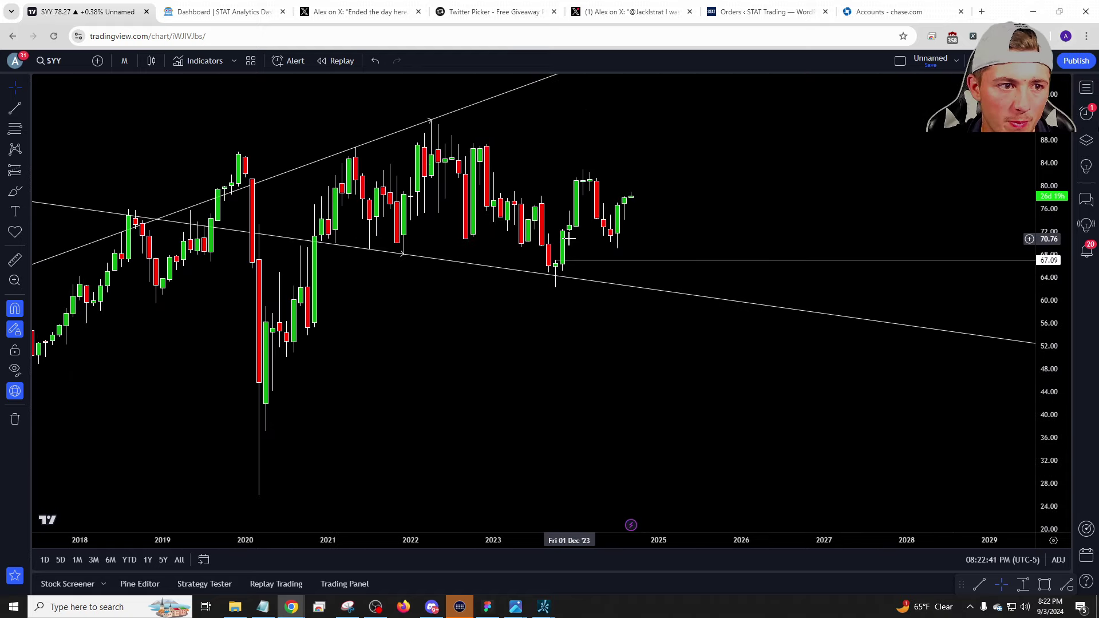
pyautogui.write('CHD')
pyautogui.press('Return')
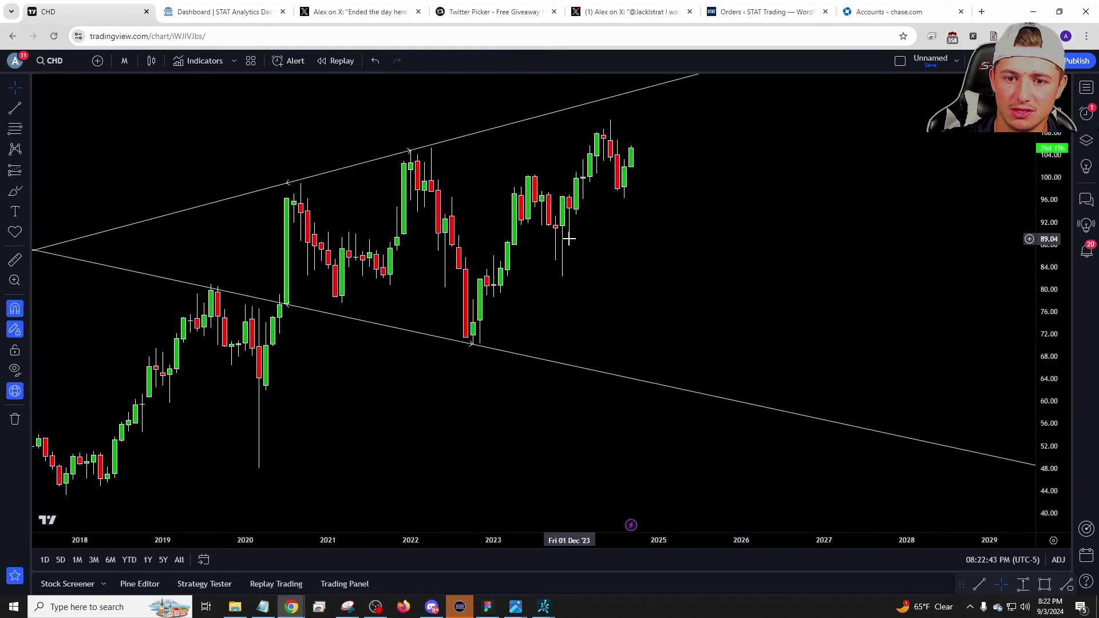
# Refilter the STAT scanner's monthly 2U setups with the In Force condition cleared, spread < 0.25% and sector Consumer Defensive.
pyautogui.scroll(3, 666, 213)
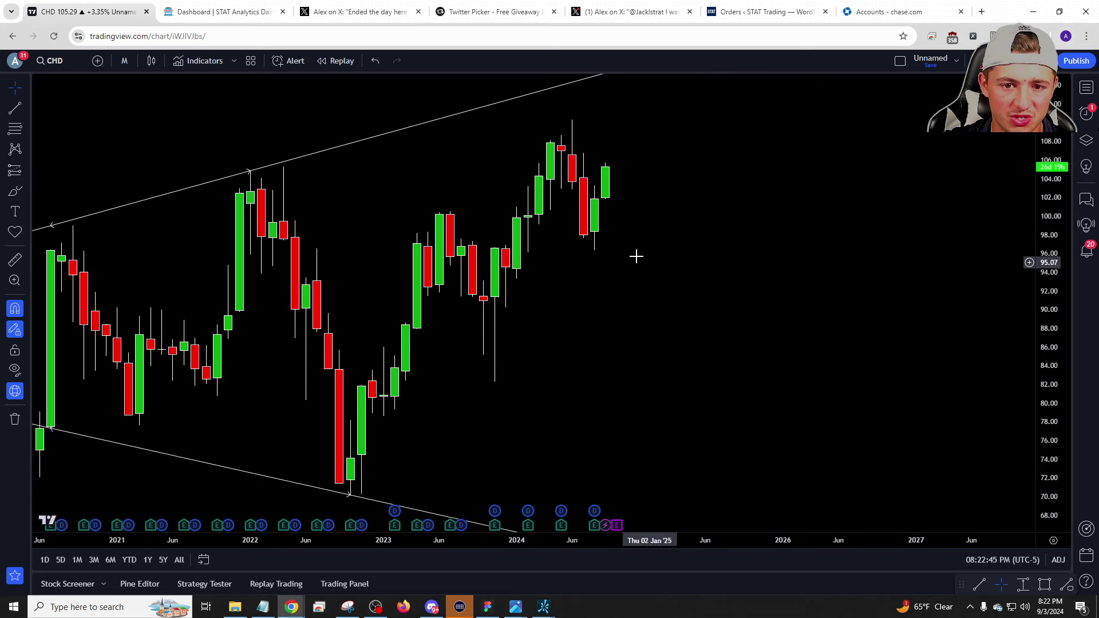
pyautogui.click(226, 12)
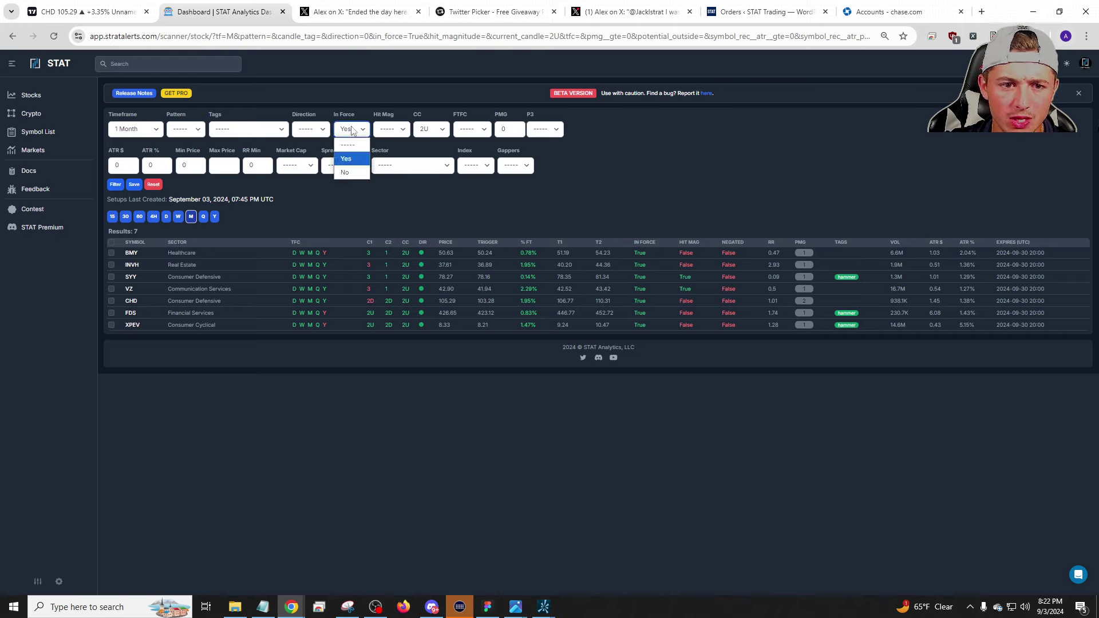
pyautogui.click(474, 166)
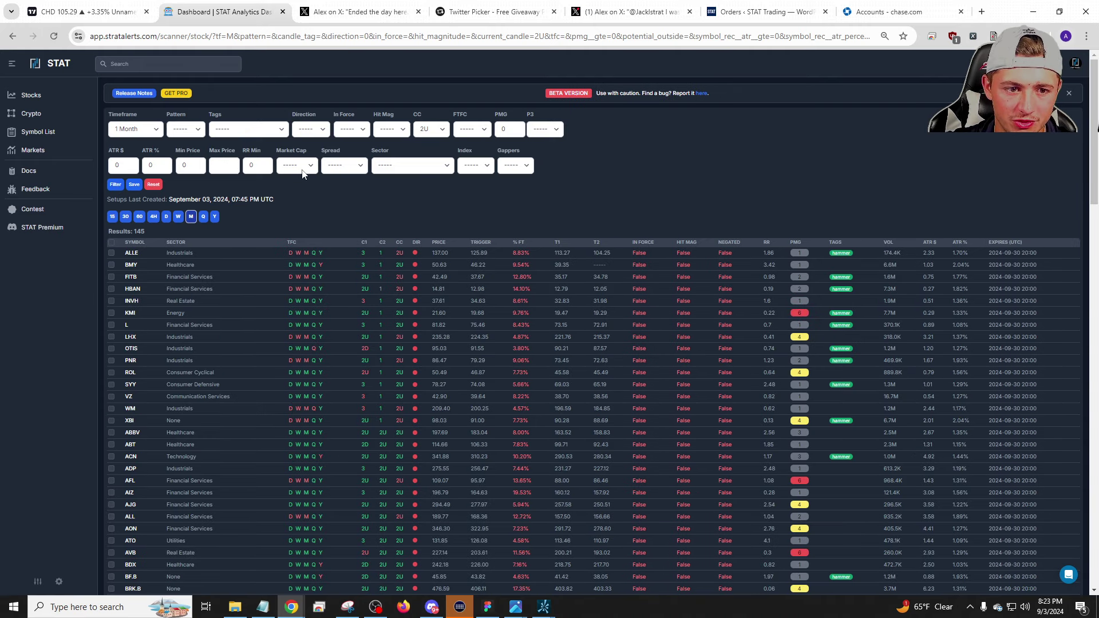
pyautogui.click(350, 167)
pyautogui.click(347, 212)
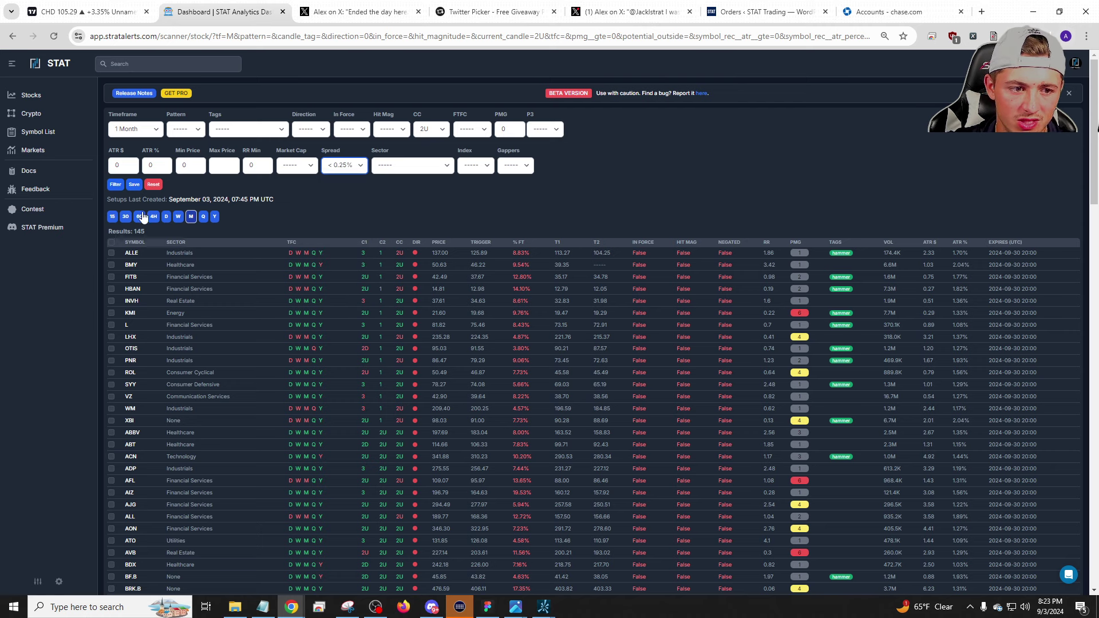
pyautogui.click(115, 184)
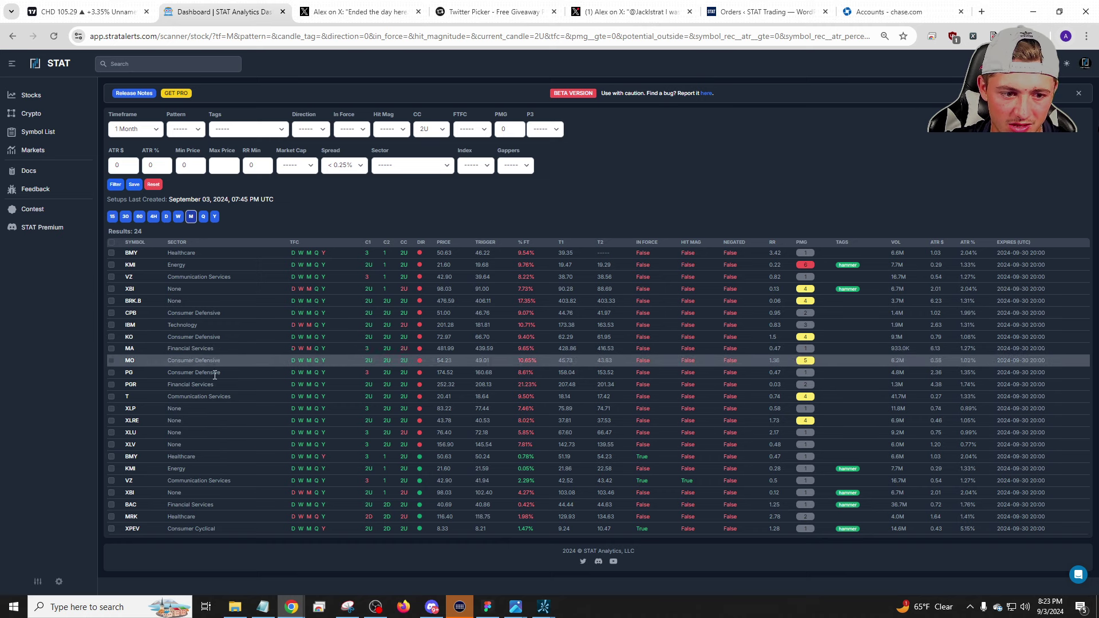
pyautogui.click(381, 166)
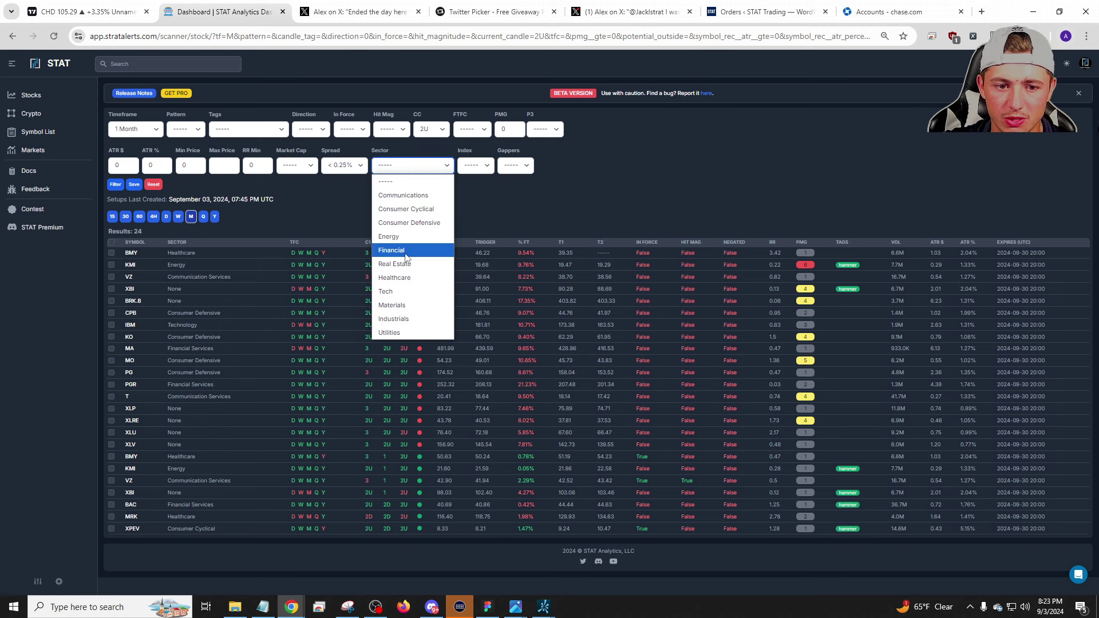
pyautogui.click(401, 220)
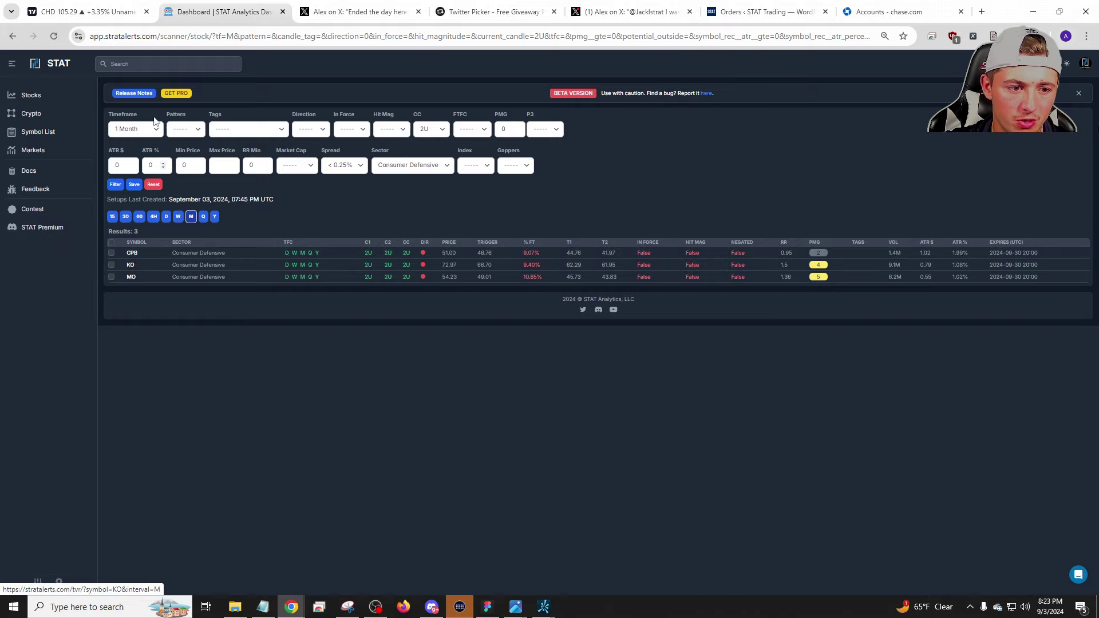
# Load KO on the monthly chart and draw extended trend lines through the April 2022 and July 2024 highs and the October 2022 and 2023 lows.
pyautogui.click(108, 13)
pyautogui.write('KO')
pyautogui.press('Return')
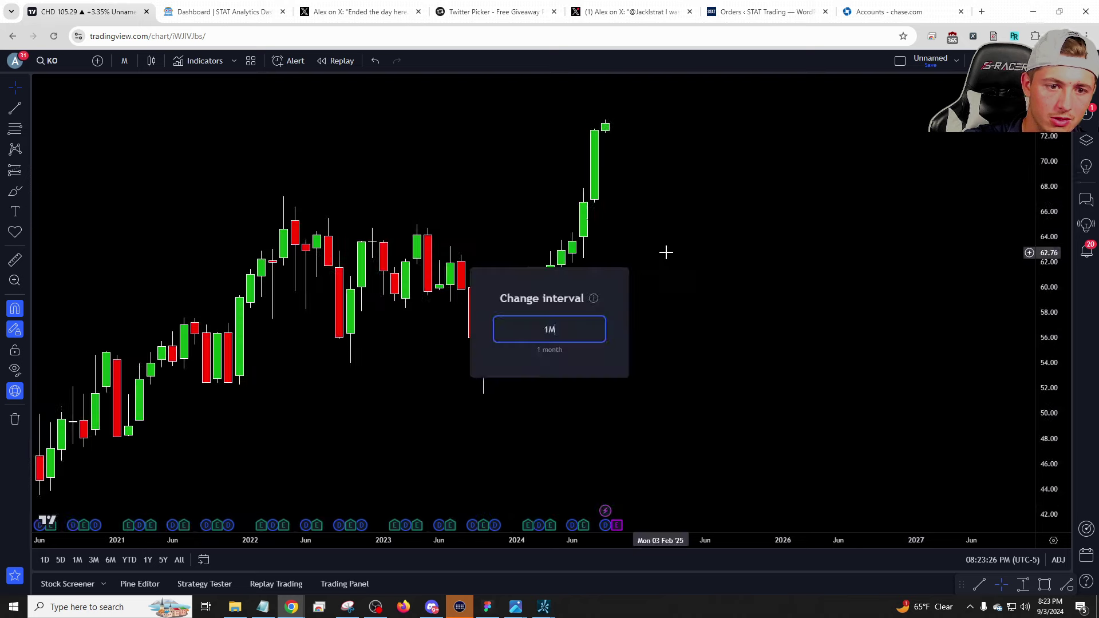
pyautogui.hotkey('alt', 't')
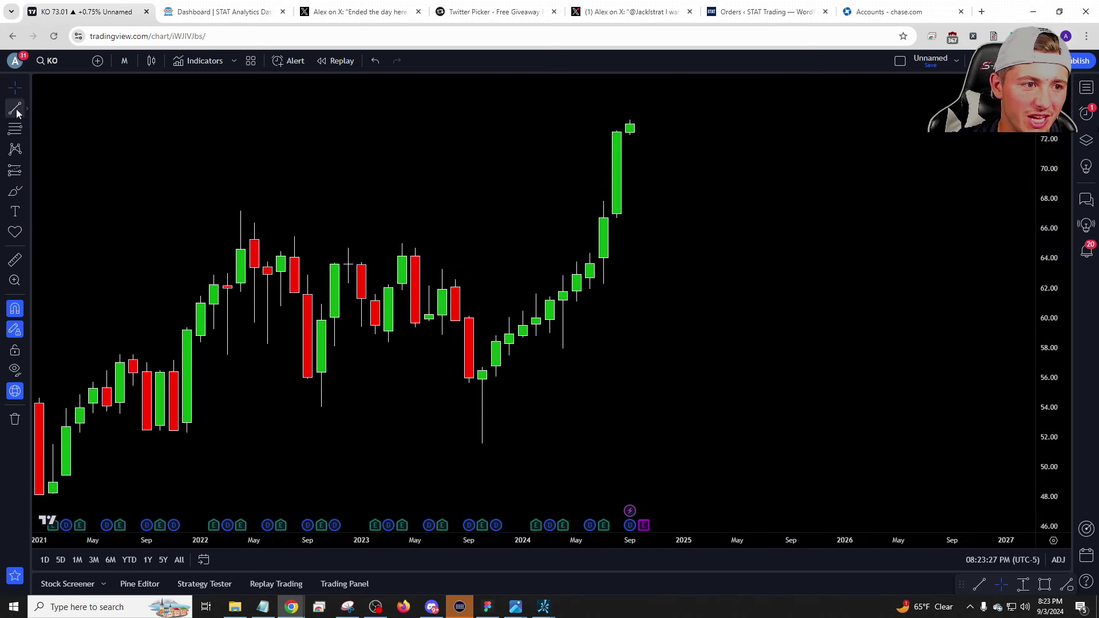
pyautogui.click(241, 211)
pyautogui.click(604, 202)
pyautogui.click(481, 442)
pyautogui.click(322, 408)
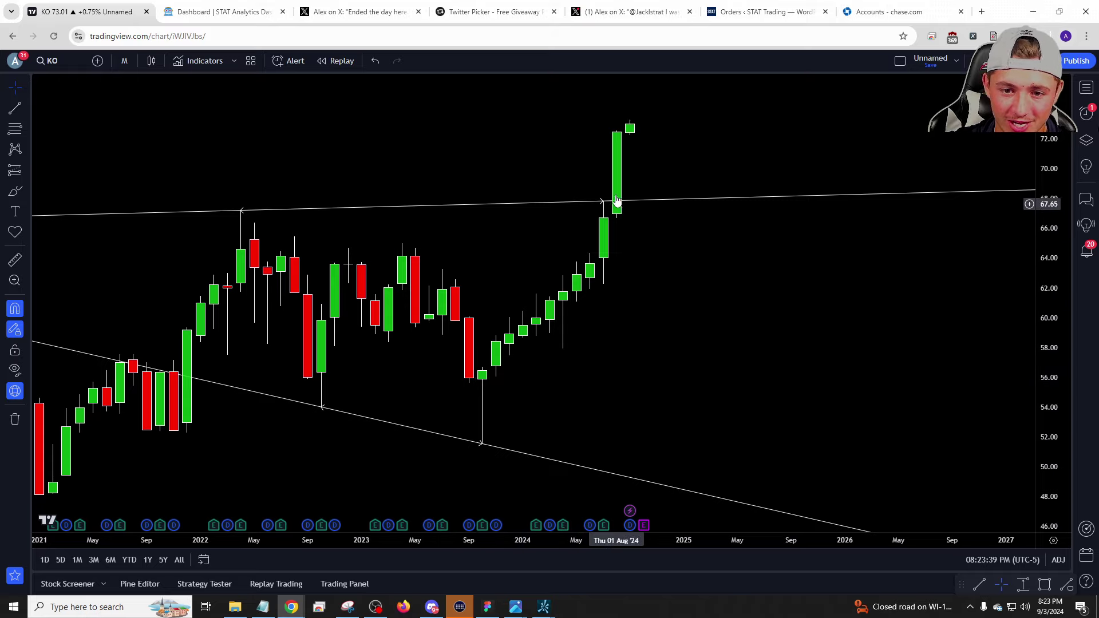
# View MO on the 3-month, 12-month, daily and 1-hour intervals.
pyautogui.write('MO')
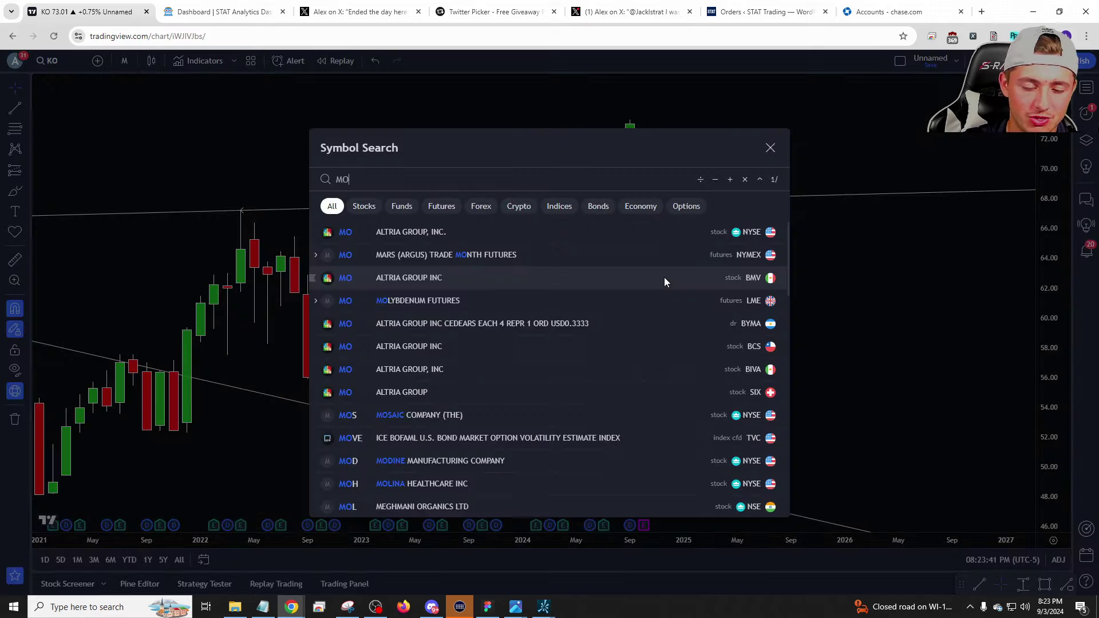
pyautogui.press('Return')
pyautogui.write('3M')
pyautogui.press('Return')
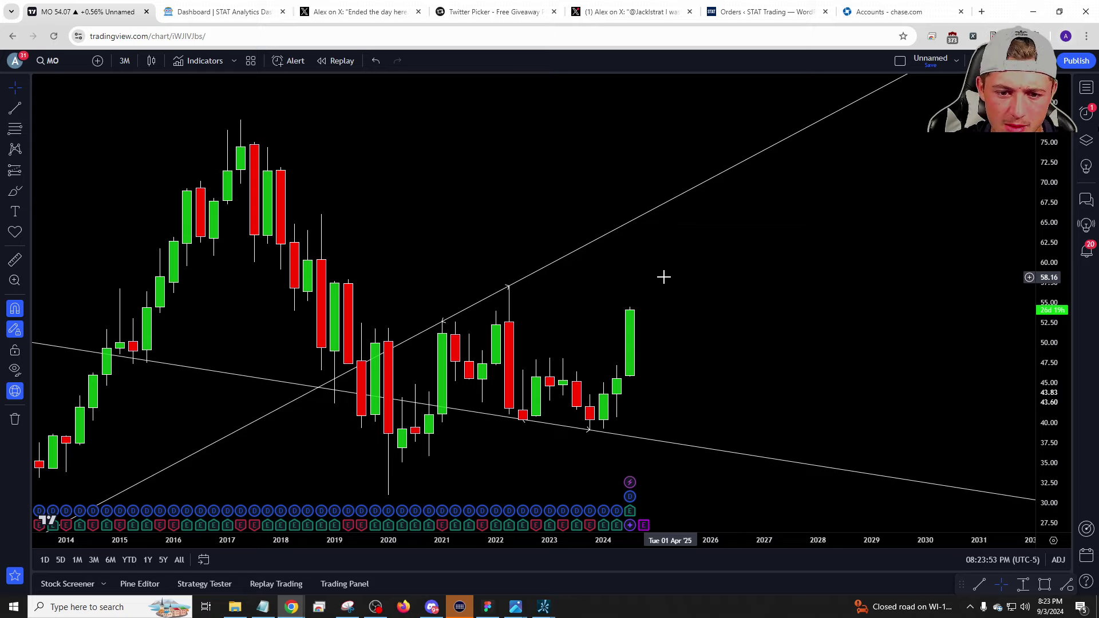
pyautogui.scroll(-5, 665, 278)
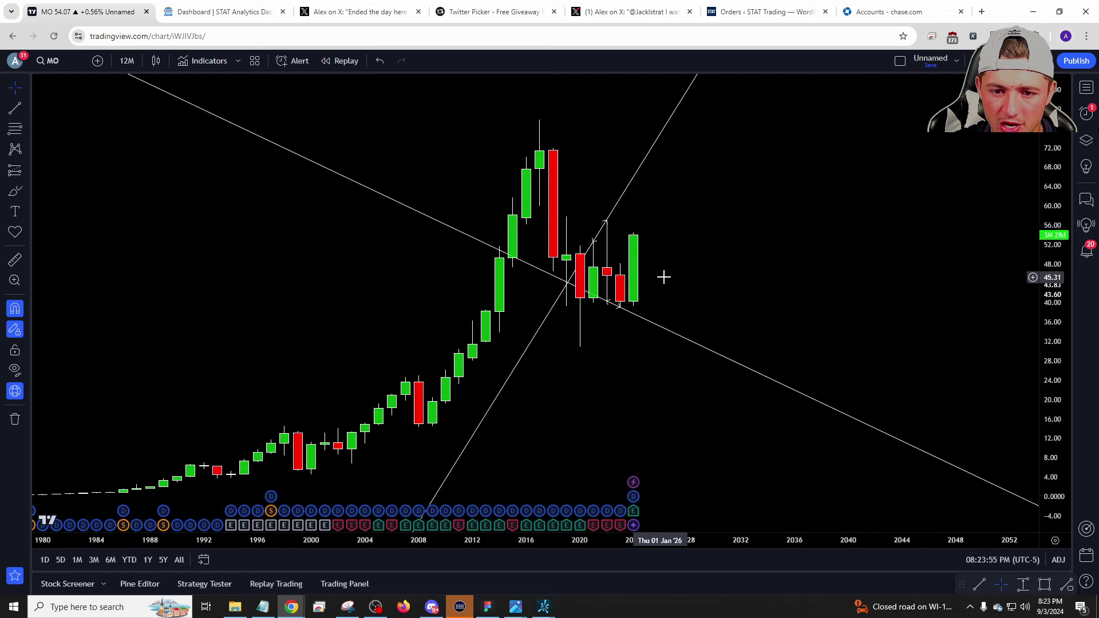
pyautogui.write('1d')
pyautogui.press('Return')
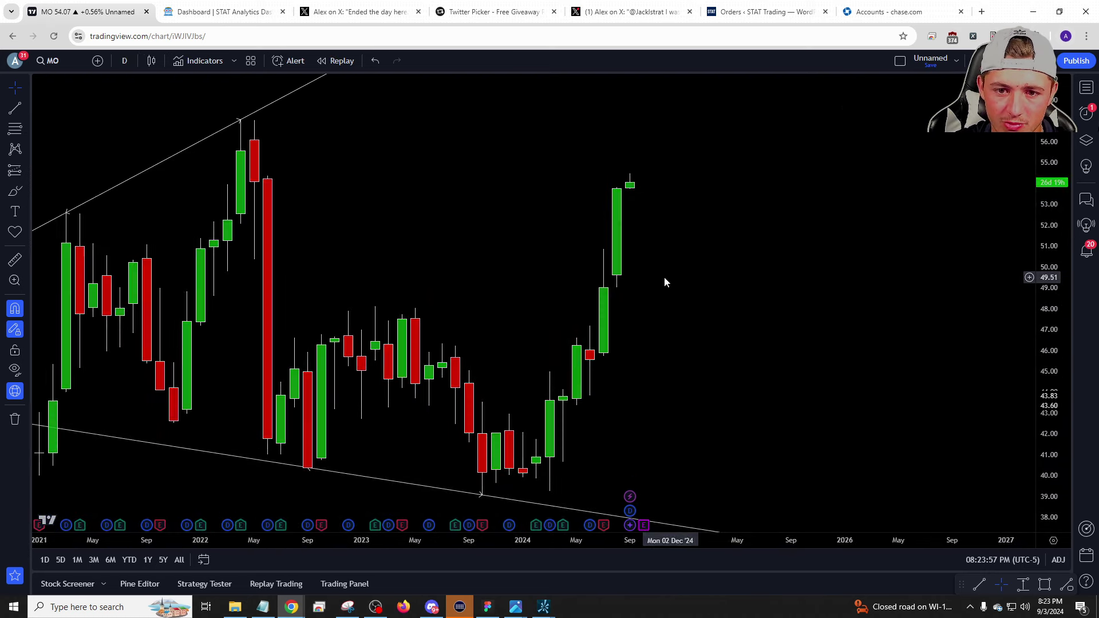
pyautogui.write('1h')
pyautogui.press('Return')
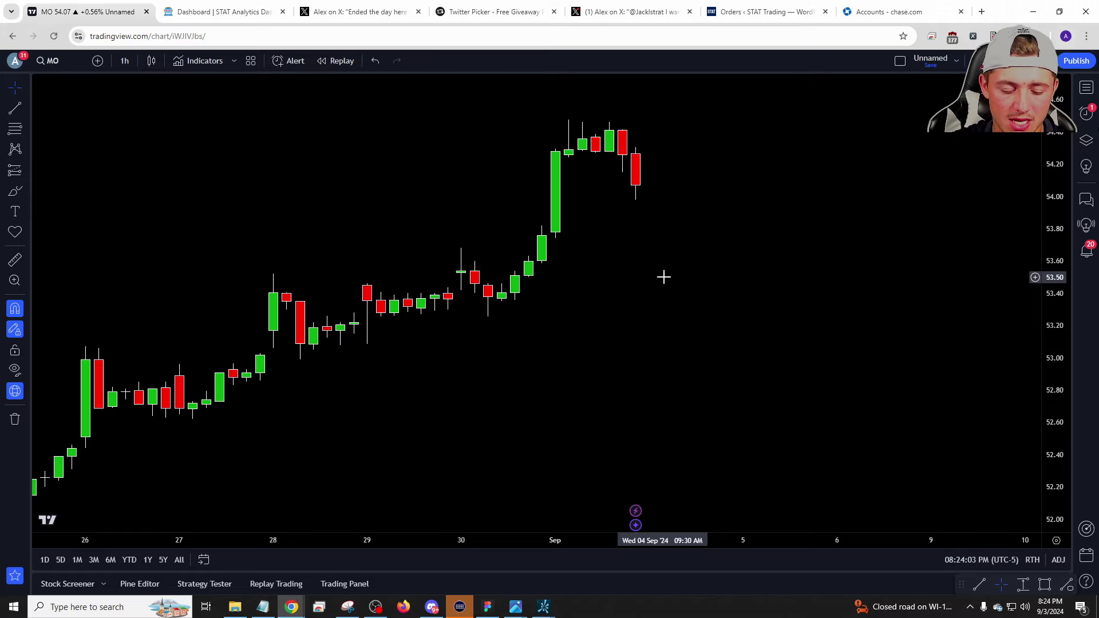
# Load PM and compare its monthly, 3-month and 12-month charts.
pyautogui.write('pm')
pyautogui.press('Return')
pyautogui.write('1M')
pyautogui.press('Return')
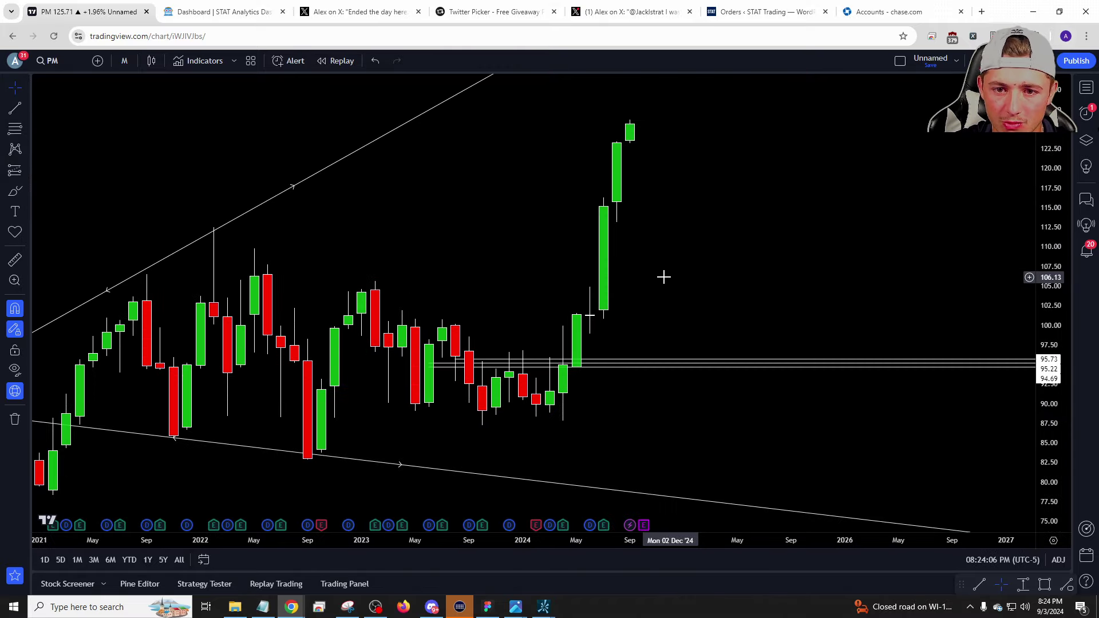
pyautogui.write('3M')
pyautogui.press('Return')
pyautogui.write('12M')
pyautogui.press('Return')
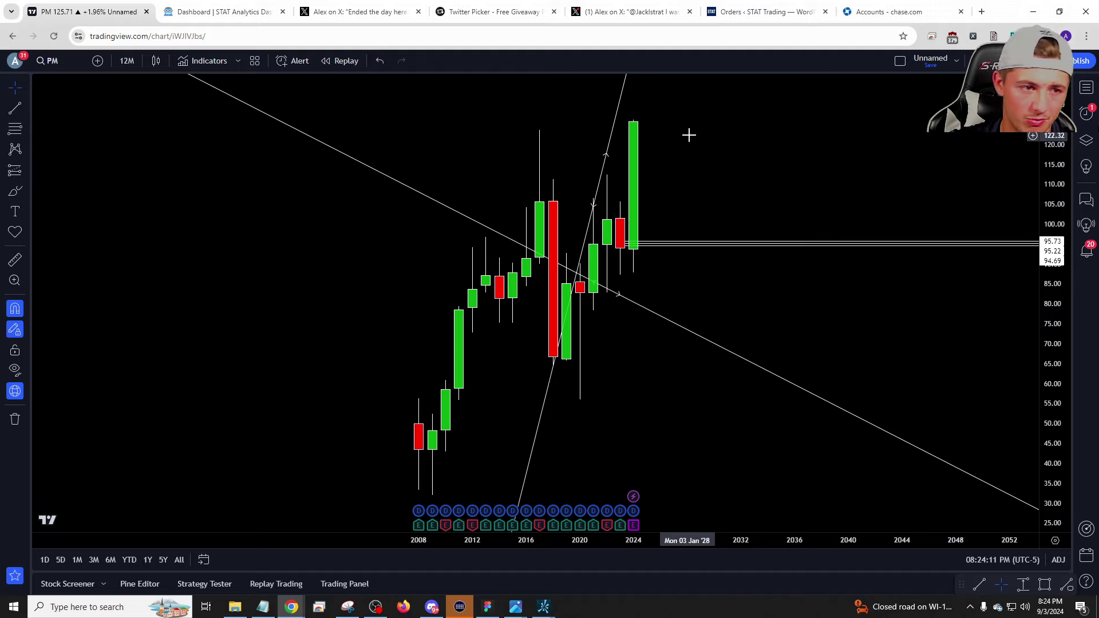
# Recheck KO on the 12-month interval.
pyautogui.write('ko')
pyautogui.press('Return')
pyautogui.write('1')
pyautogui.press('Escape')
# Load CPB on the 3-month interval and draw extended horizontal lines from the first-quarter 2020 high and low.
pyautogui.write('cpb')
pyautogui.press('Return')
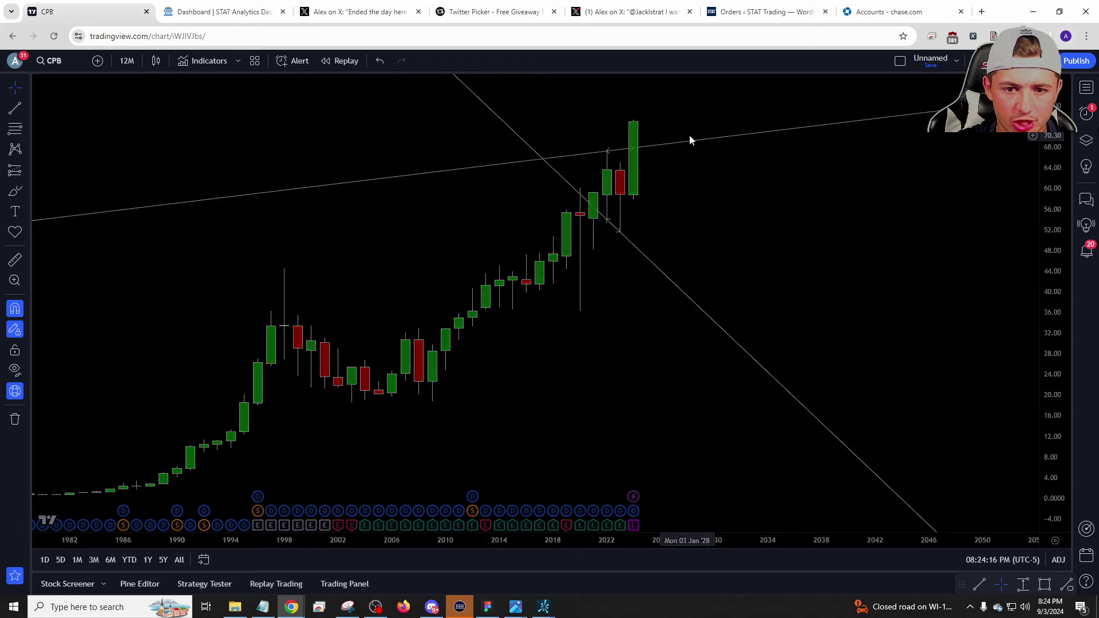
pyautogui.write('3m')
pyautogui.press('Return')
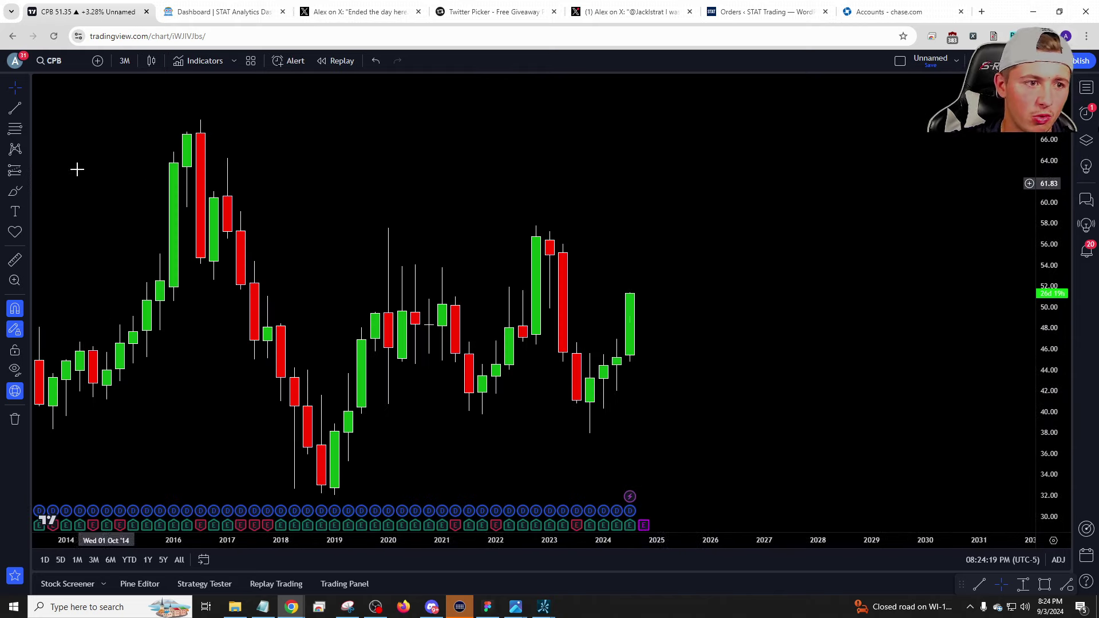
pyautogui.hotkey('alt', 't')
pyautogui.keyDown('shift'); pyautogui.click(495, 228); pyautogui.keyUp('shift')
pyautogui.click(388, 404)
pyautogui.keyDown('shift'); pyautogui.click(469, 404); pyautogui.keyUp('shift')
pyautogui.press('Escape')
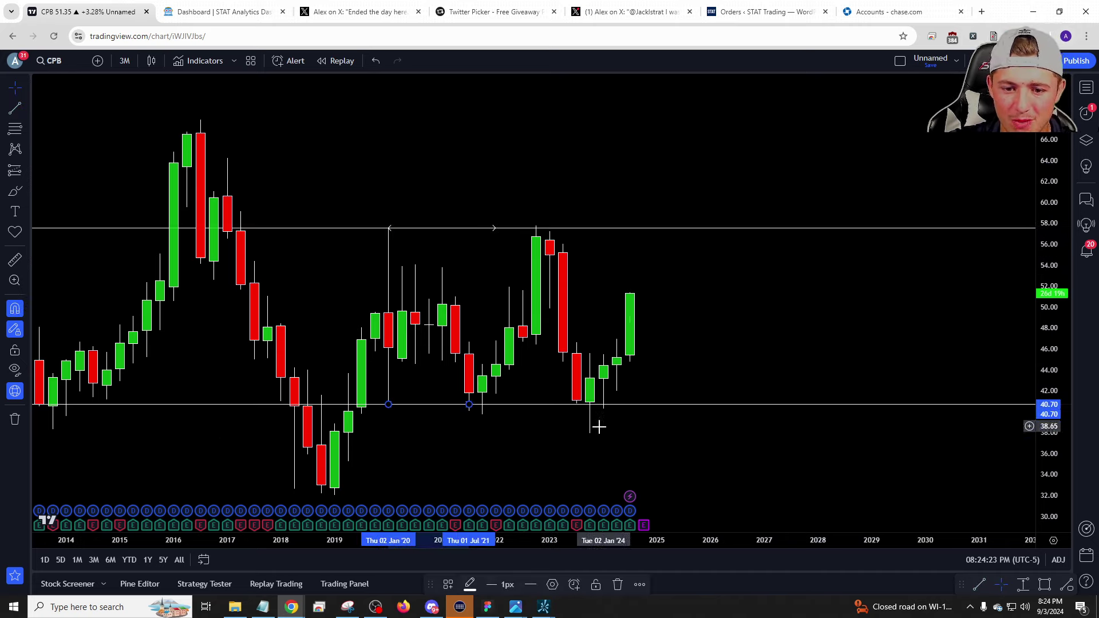
# Re-anchor the far ends of the CPB lines to the fourth-quarter 2021 low and the fourth-quarter 2022 high.
pyautogui.moveTo(469, 404)
pyautogui.mouseDown()
pyautogui.moveTo(490, 405)
pyautogui.moveTo(483, 418)
pyautogui.mouseUp()
pyautogui.moveTo(494, 228); pyautogui.dragTo(535, 226)
pyautogui.click(636, 287)
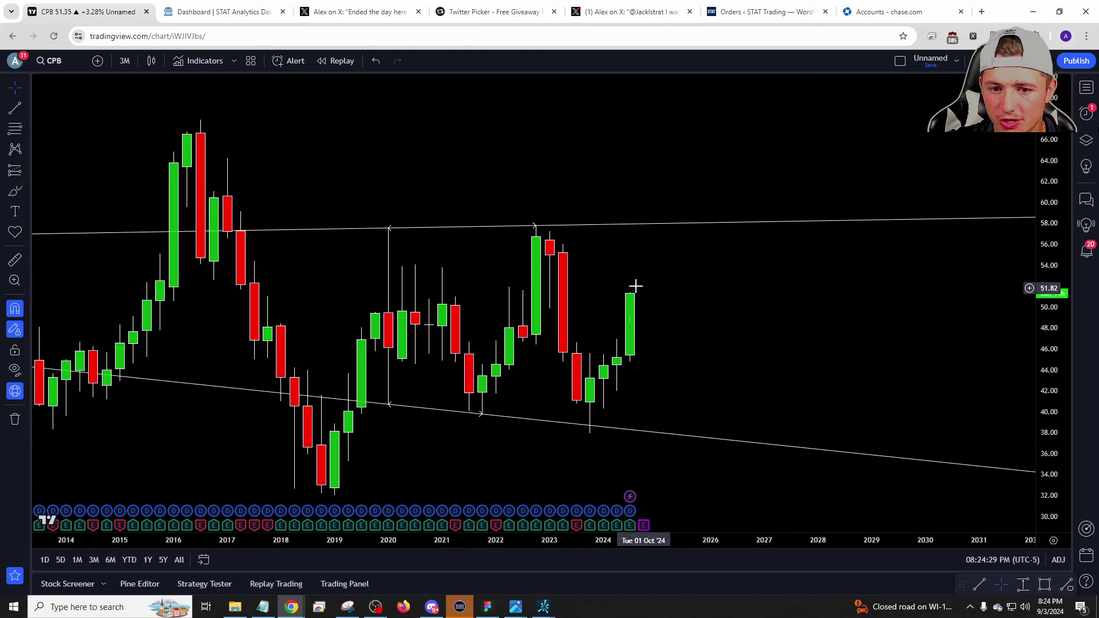
# View CPB on the monthly interval and then on the daily interval back to early 2024.
pyautogui.write('1m')
pyautogui.press('Return')
pyautogui.press('1')
pyautogui.press('d')
pyautogui.press('Return')
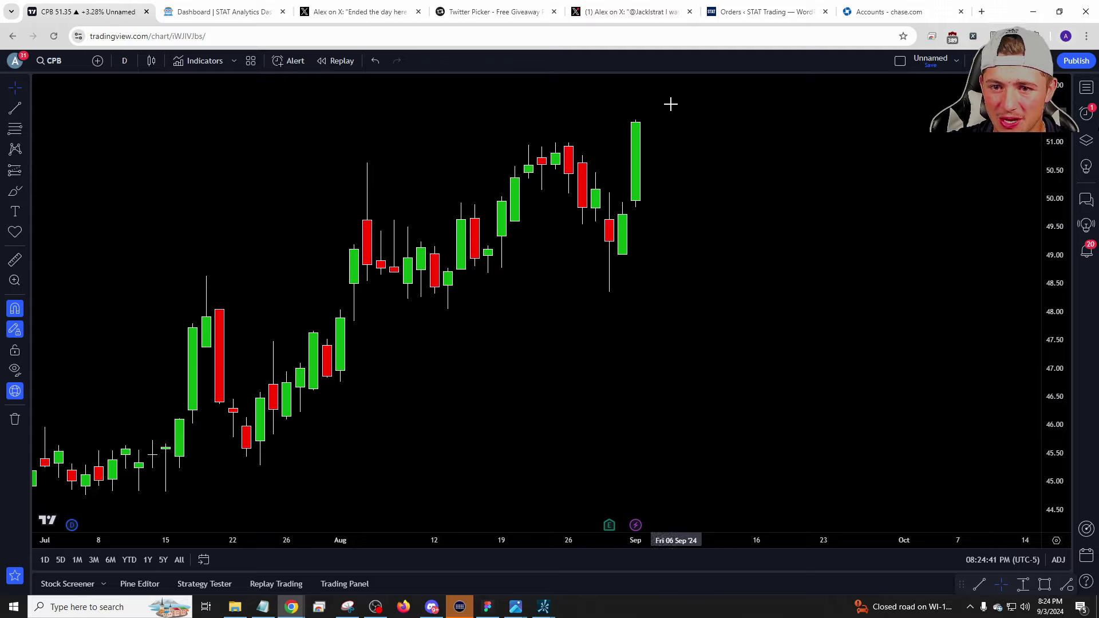
pyautogui.scroll(-5, 699, 196)
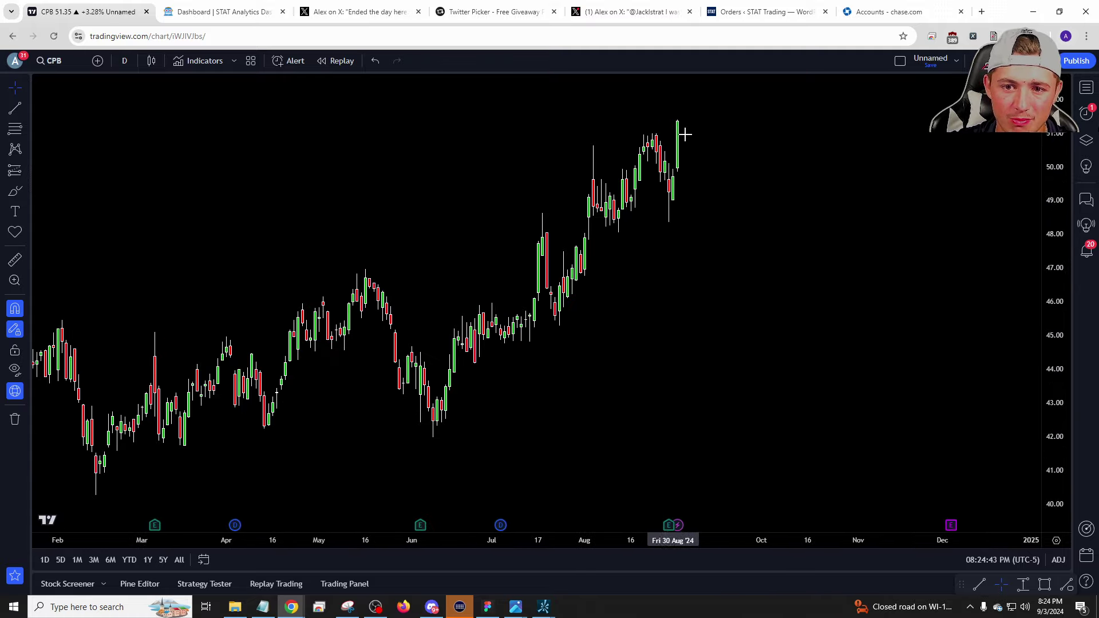
# Refilter the scanner for monthly 2D setups with In Force set to Yes, clearing the sector and spread filters.
pyautogui.hotkey('ctrl', 'Tab')
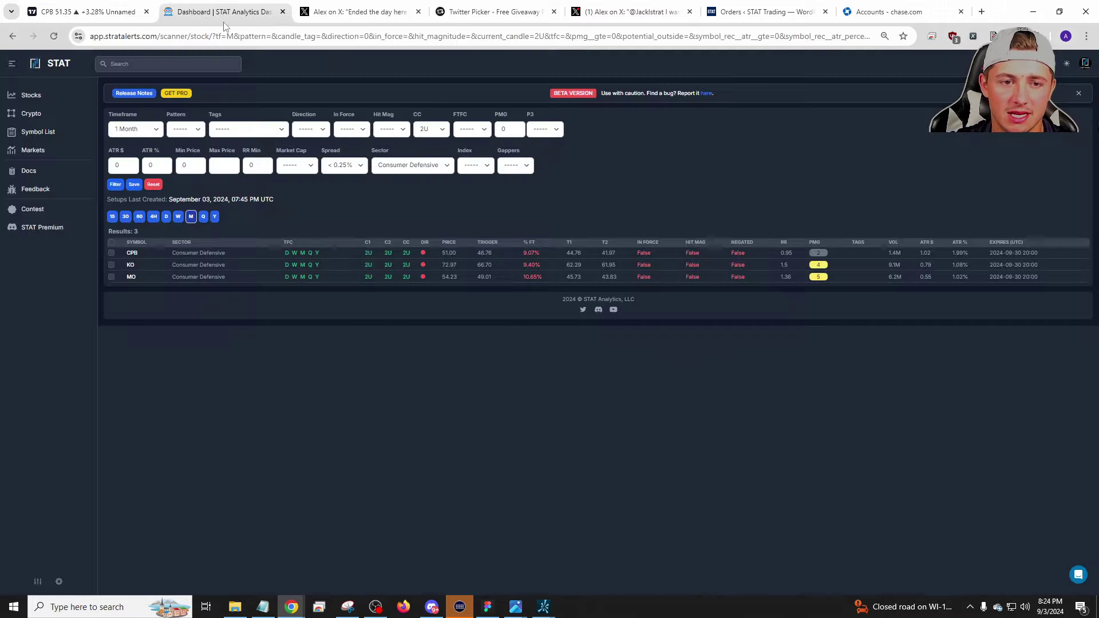
pyautogui.click(434, 168)
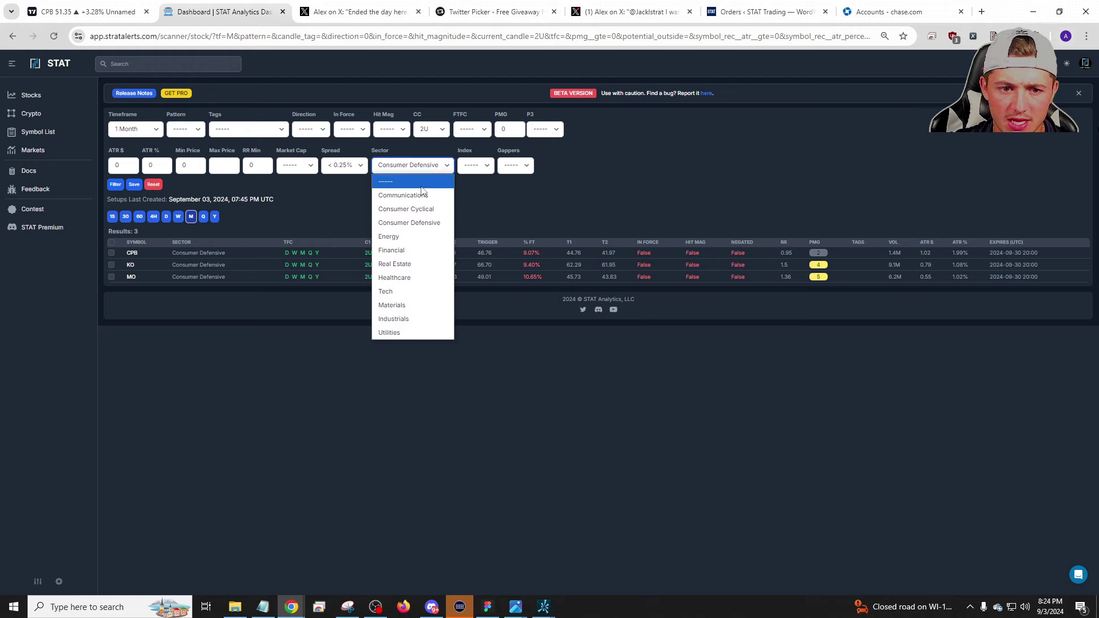
pyautogui.click(423, 184)
pyautogui.click(437, 127)
pyautogui.click(431, 170)
pyautogui.click(333, 165)
pyautogui.click(337, 181)
pyautogui.click(352, 128)
pyautogui.click(347, 150)
pyautogui.click(120, 186)
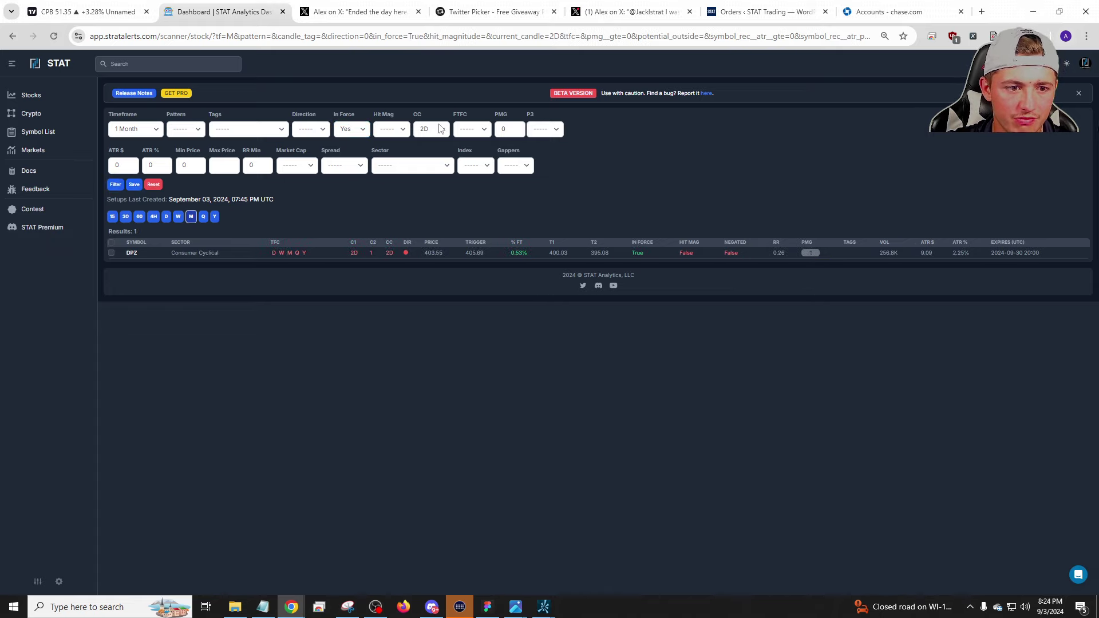
# Open DPZ's monthly chart from the scanner and draw an extended horizontal line from the December 2021 high.
pyautogui.click(131, 252)
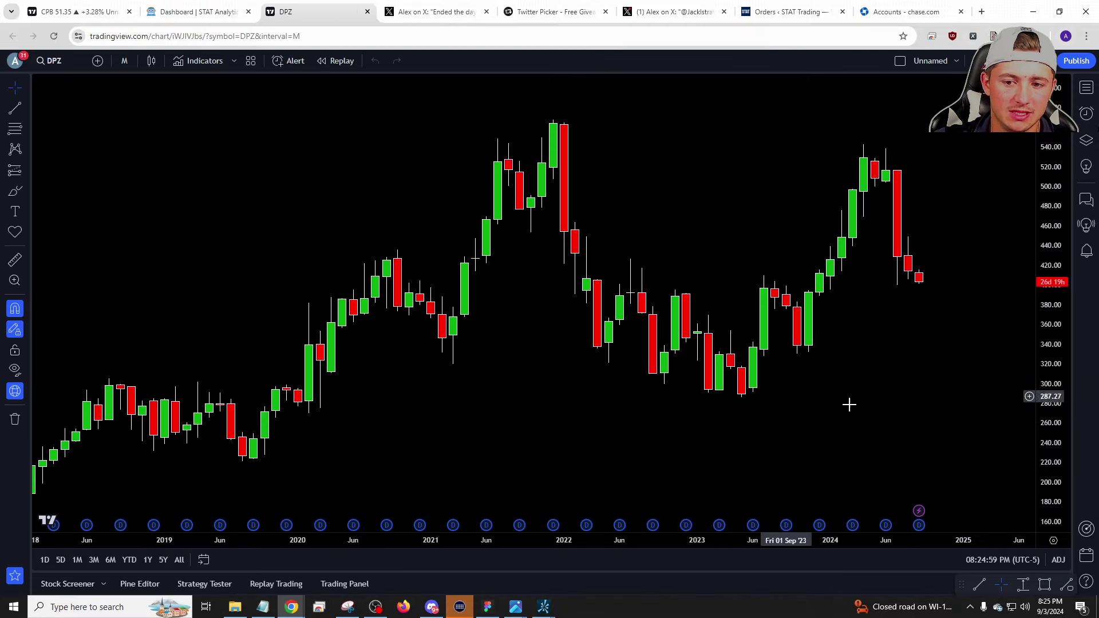
pyautogui.rightClick(835, 418)
pyautogui.click(894, 538)
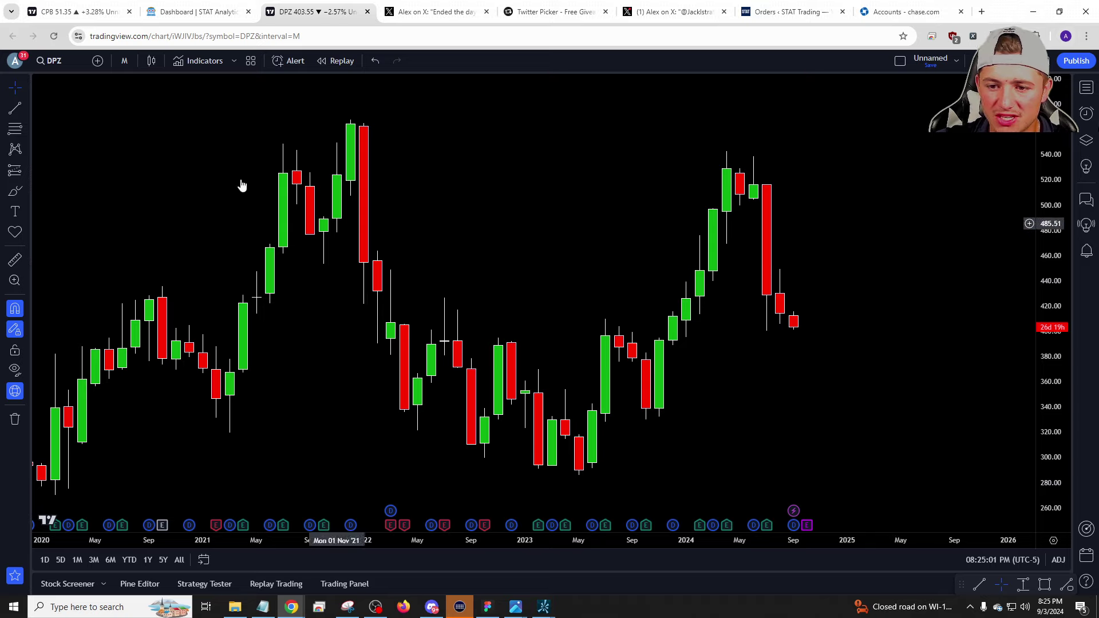
pyautogui.hotkey('alt', 't')
pyautogui.click(726, 152)
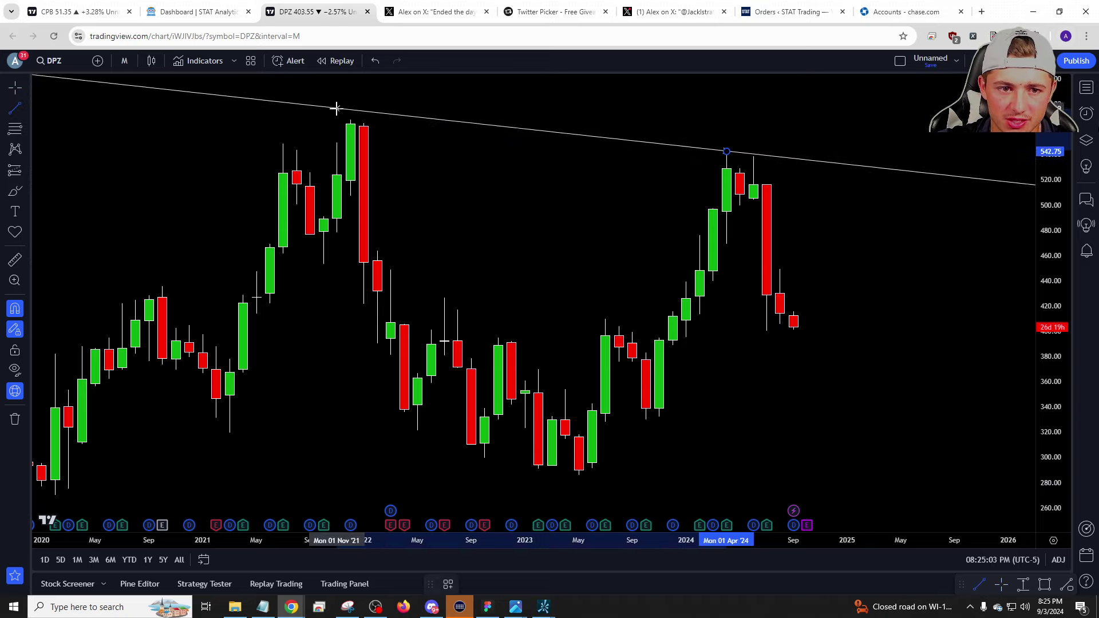
pyautogui.click(348, 117)
pyautogui.moveTo(728, 152); pyautogui.dragTo(741, 119)
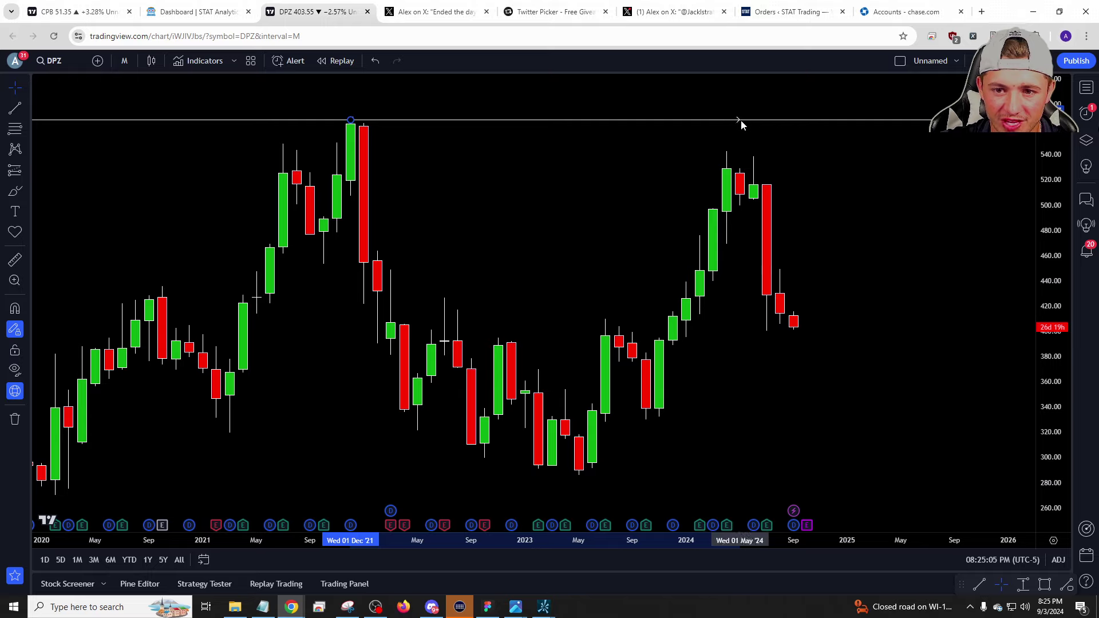
pyautogui.scroll(-3, 741, 123)
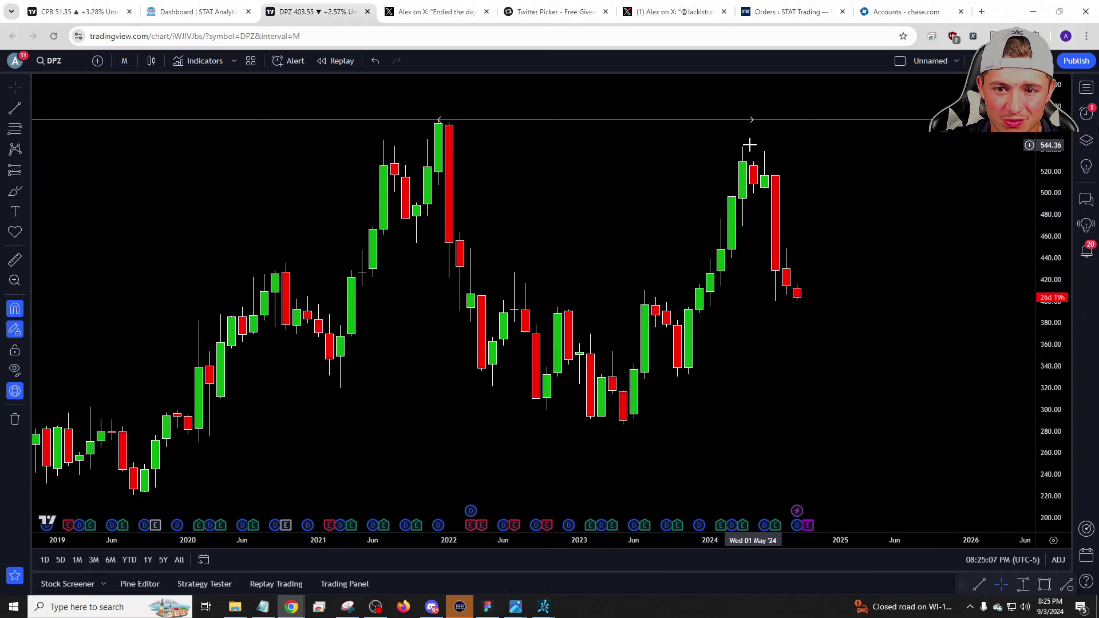
# Draw an extended trend line beneath monthly DPZ through the March 2021 and October 2022 lows.
pyautogui.click(12, 108)
pyautogui.click(341, 388)
pyautogui.click(545, 409)
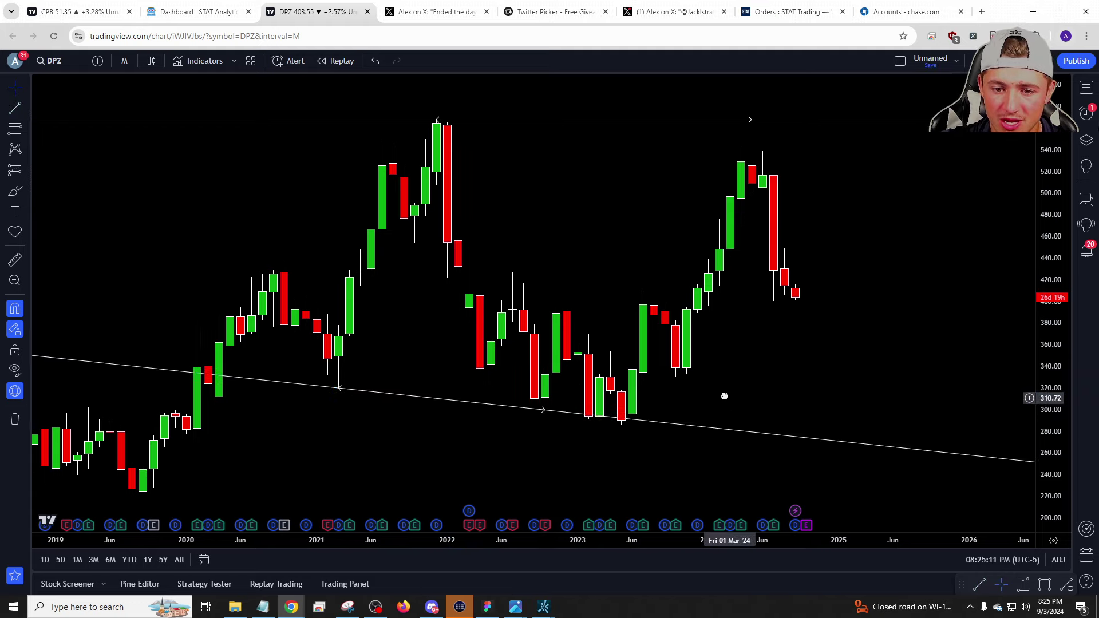
pyautogui.scroll(2, 767, 326)
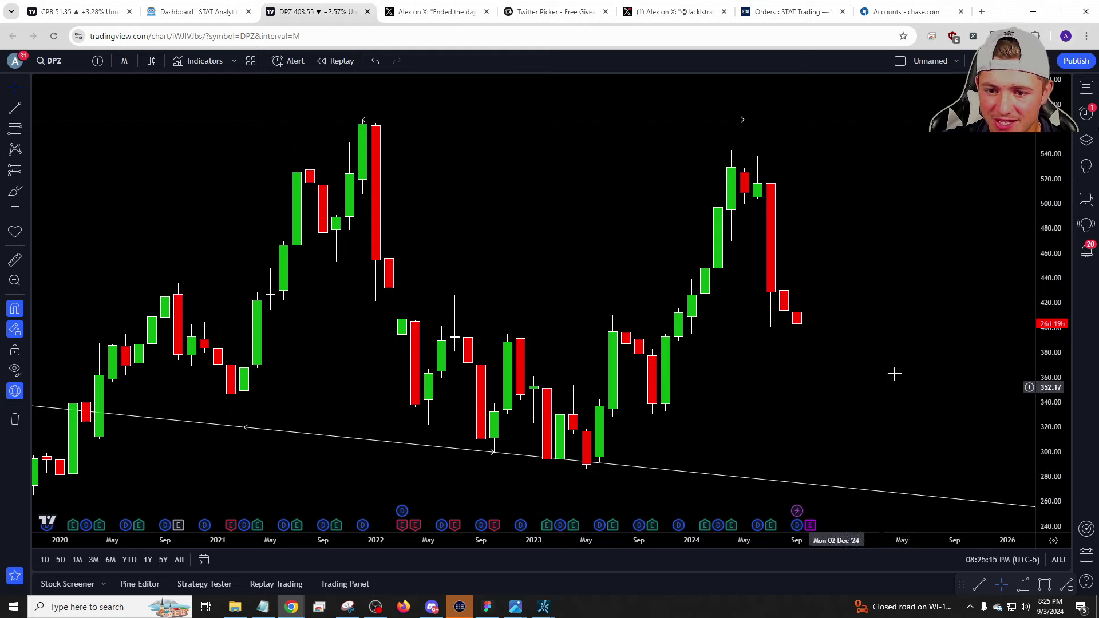
# Add horizontal rays at the DPZ lows of August, July and January 2024 and December 2023: 405.69, 400.03, 395.08 and 388.87.
pyautogui.moveTo(819, 387); pyautogui.dragTo(780, 378)
pyautogui.click(27, 115)
pyautogui.click(63, 254)
pyautogui.click(757, 331)
pyautogui.moveTo(758, 331); pyautogui.dragTo(745, 324)
pyautogui.click(15, 110)
pyautogui.click(731, 334)
pyautogui.click(652, 338)
pyautogui.click(639, 344)
pyautogui.press('Escape')
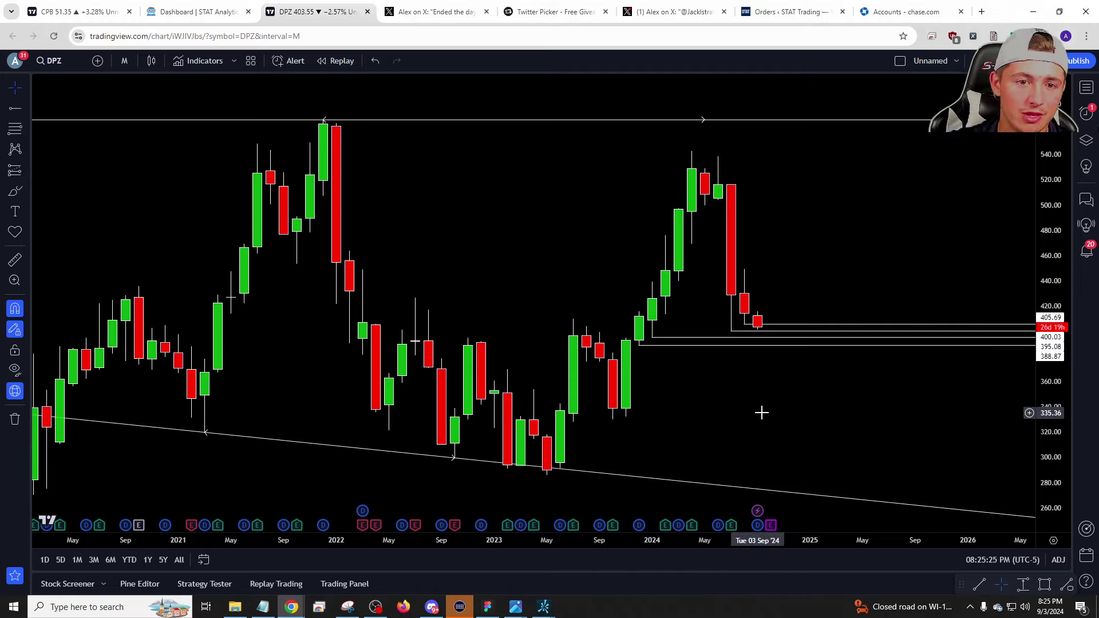
# Return to the scanner, refilter for 1 Week 2D setups with In Force set to Yes, and look through the results.
pyautogui.click(217, 11)
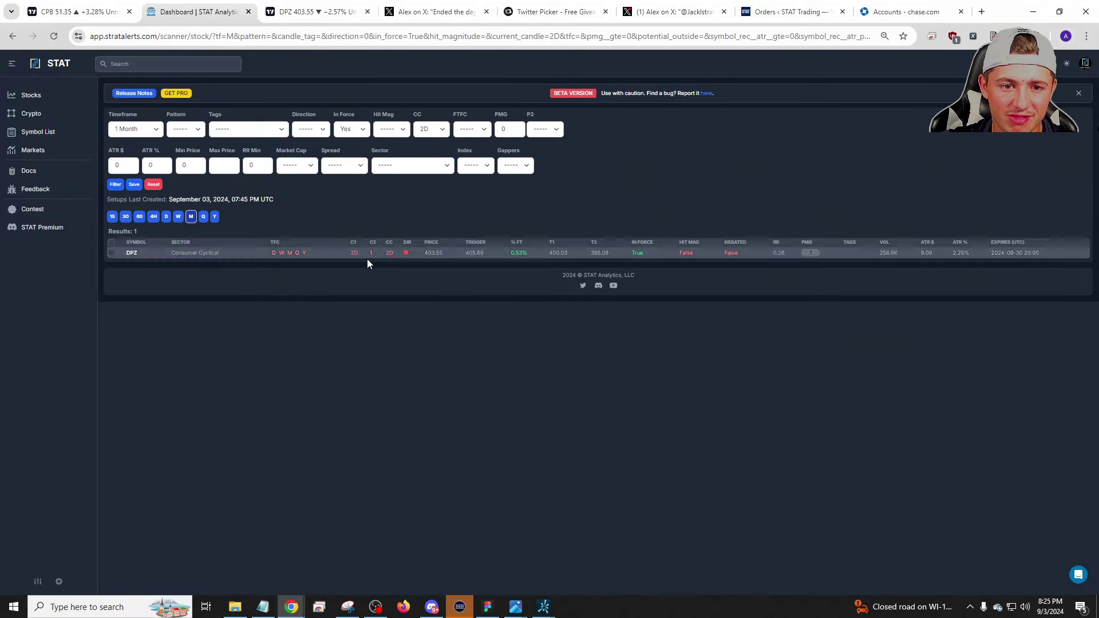
pyautogui.click(351, 131)
pyautogui.click(350, 131)
pyautogui.click(160, 129)
pyautogui.click(122, 241)
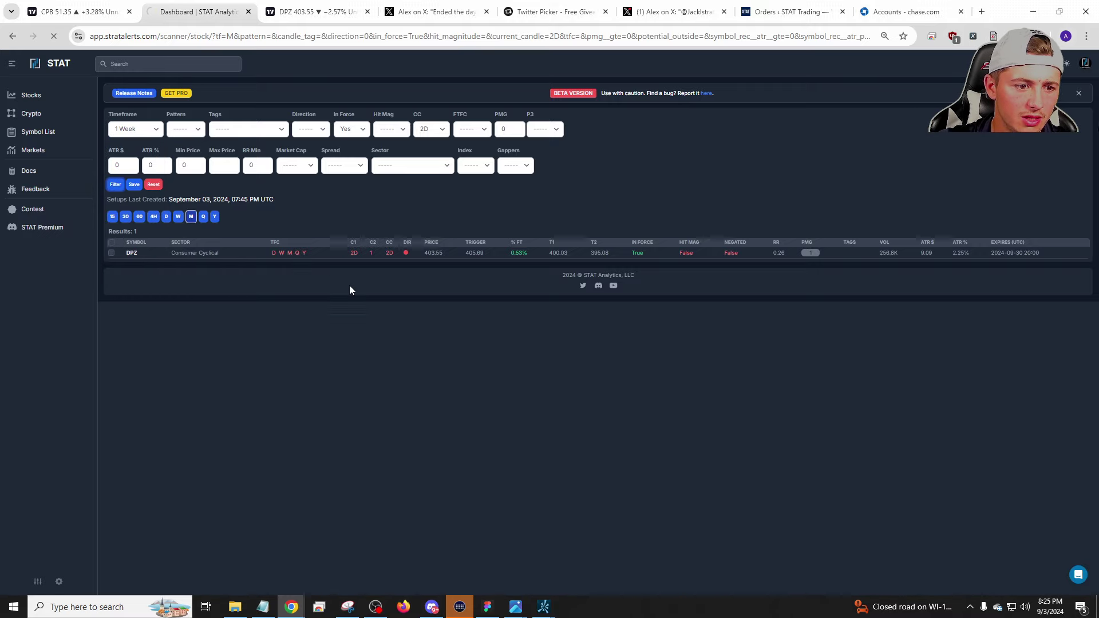
pyautogui.scroll(-1, 297, 178)
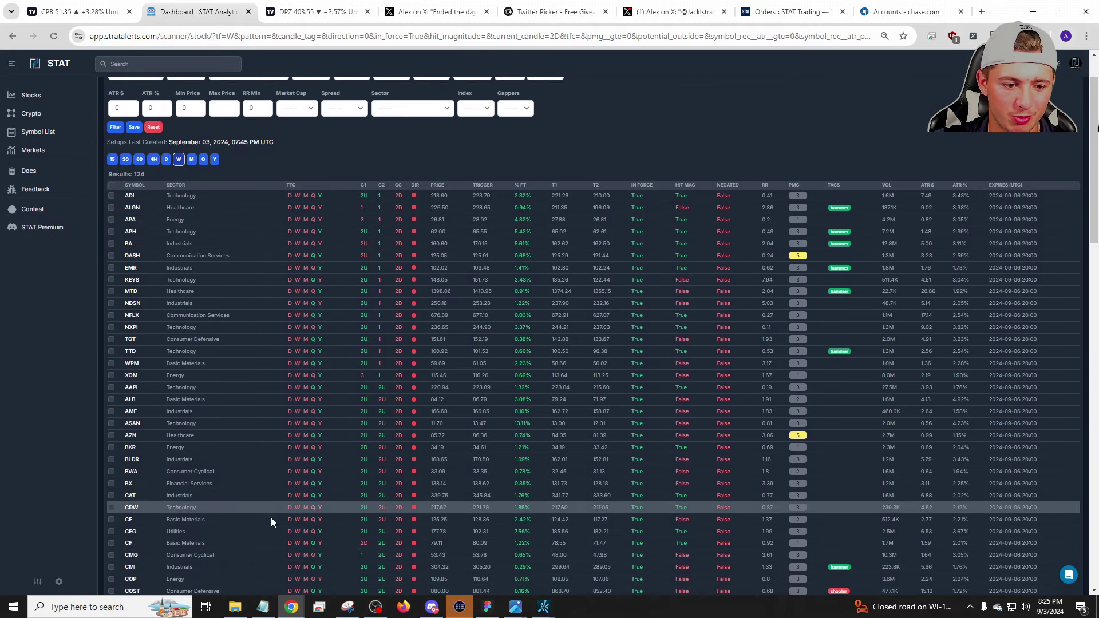
pyautogui.scroll(-5, 281, 187)
pyautogui.scroll(6, 297, 352)
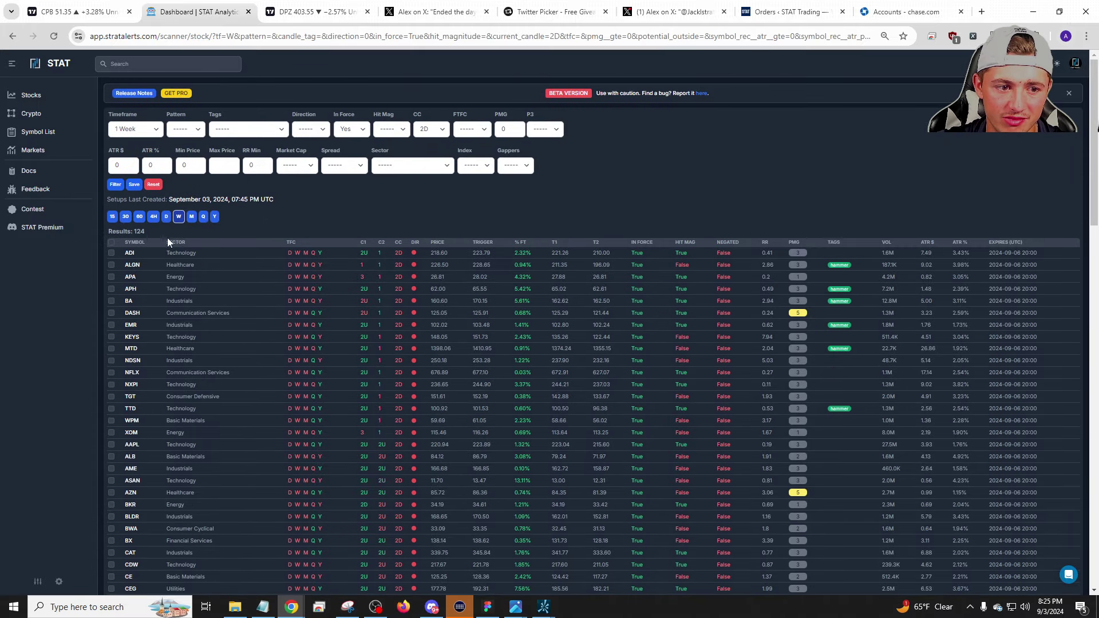
# Refilter the weekly scanner for 2U current candles and close the scanner page after reading the results.
pyautogui.click(434, 130)
pyautogui.click(424, 172)
pyautogui.click(121, 182)
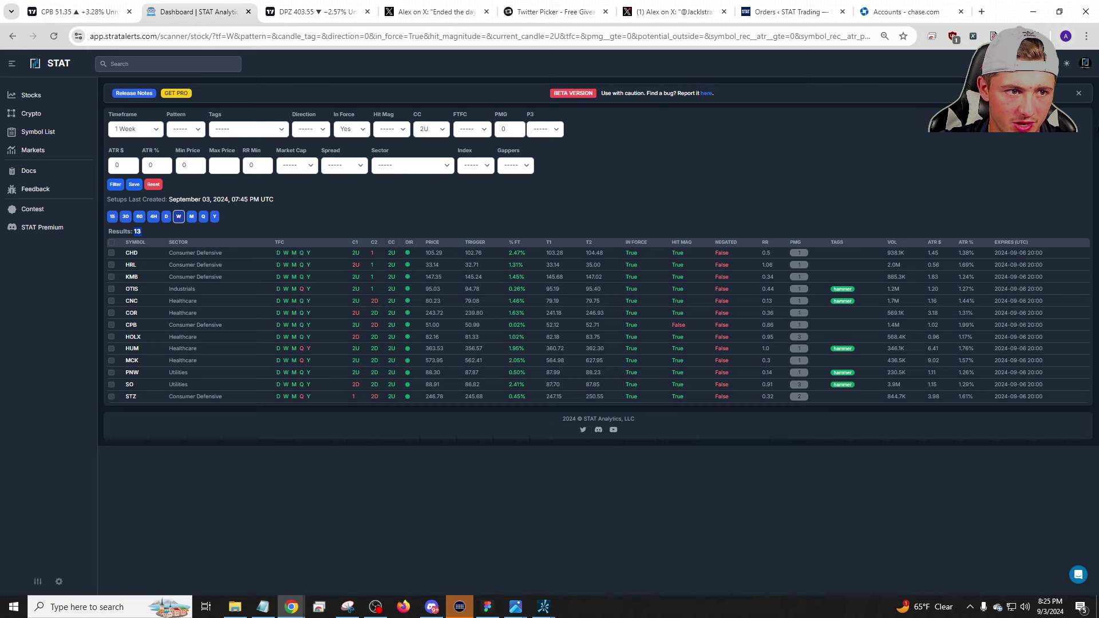
pyautogui.middleClick(166, 16)
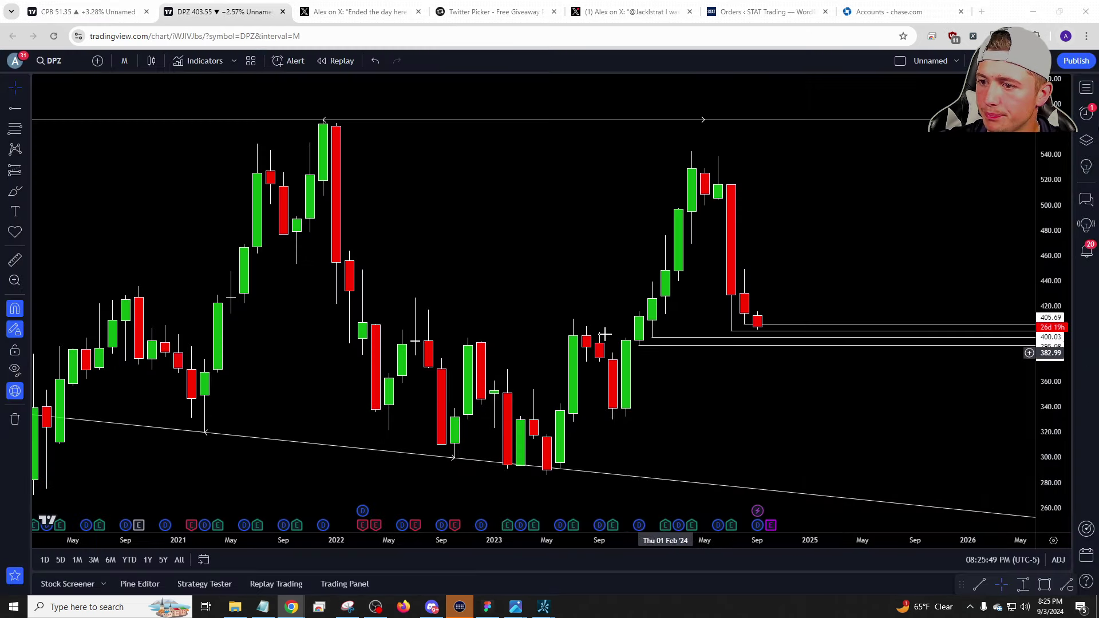
# Review HRL's chart on the weekly, monthly and 3-month intervals.
pyautogui.write('HRL')
pyautogui.press('Return')
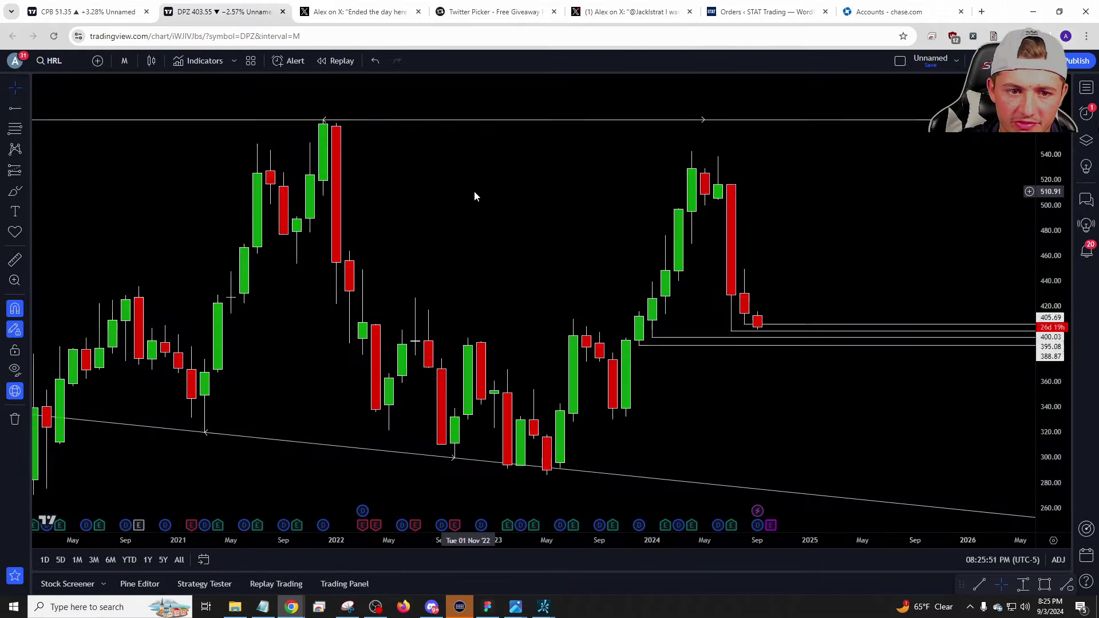
pyautogui.write('1M')
pyautogui.press('Return')
pyautogui.write('1w')
pyautogui.press('Return')
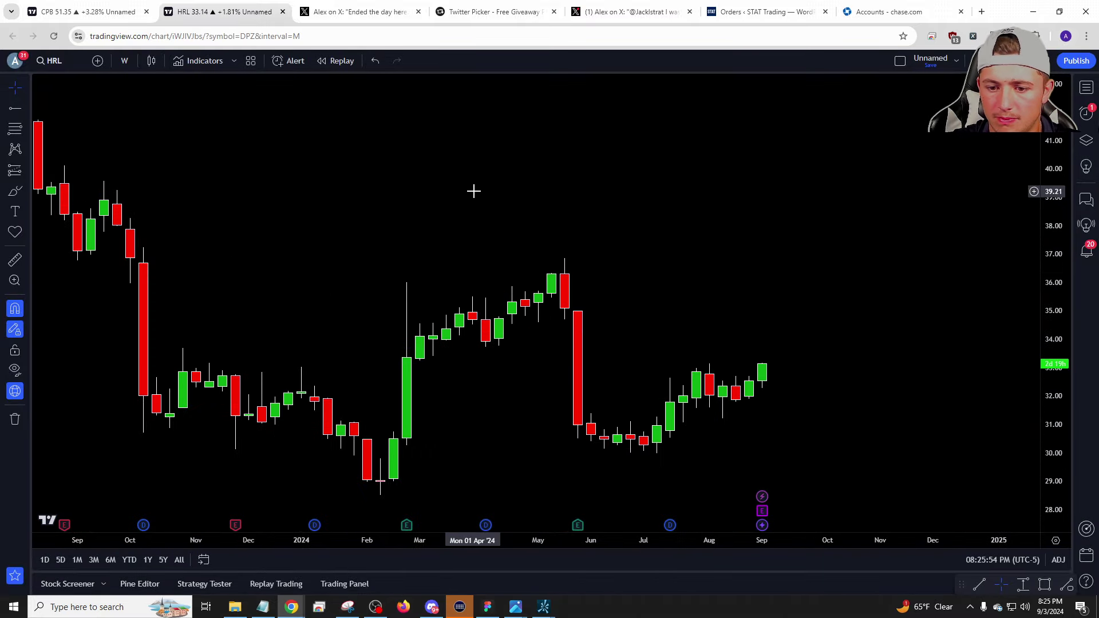
pyautogui.write('3M')
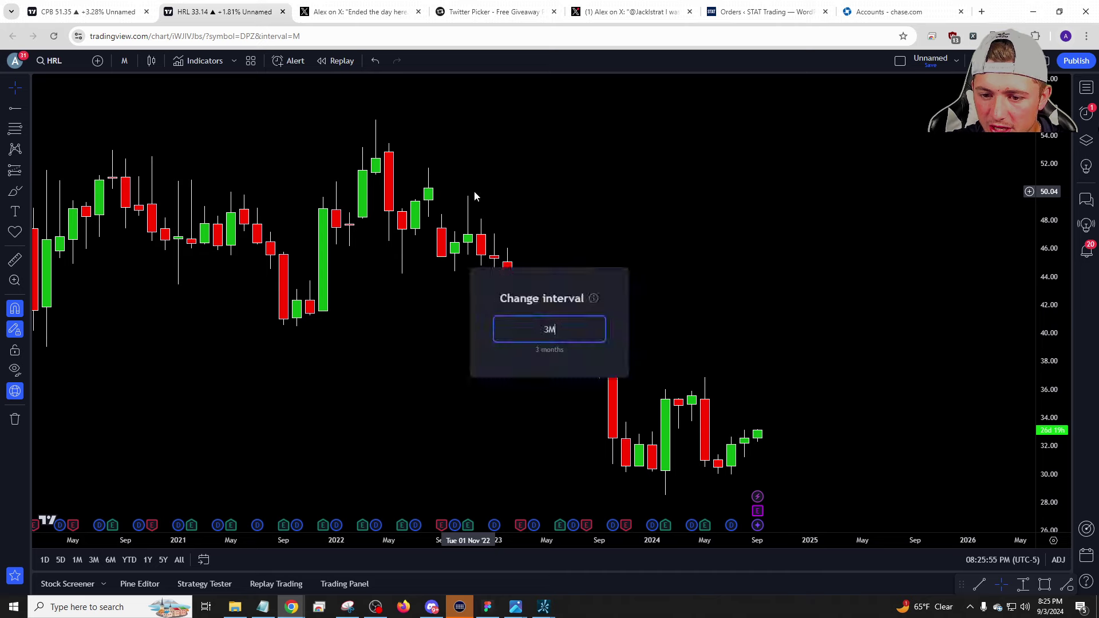
pyautogui.press('Return')
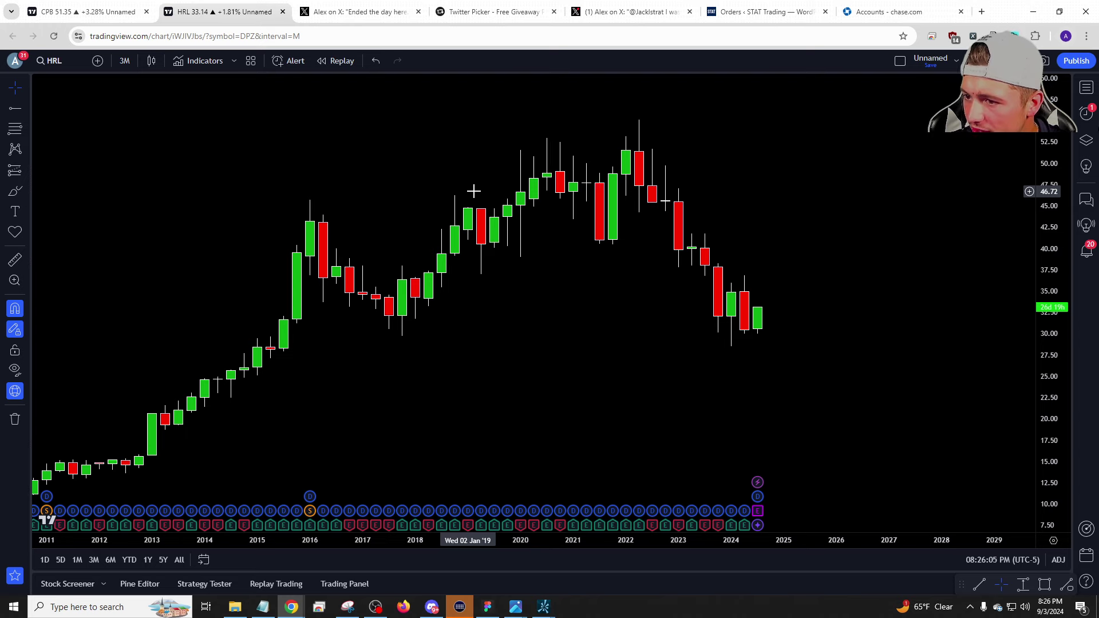
# Review KMB's chart on the weekly, monthly and 3-month intervals.
pyautogui.write('kmb')
pyautogui.press('Return')
pyautogui.write('1M')
pyautogui.press('Return')
pyautogui.write('W')
pyautogui.press('Return')
pyautogui.write('3M')
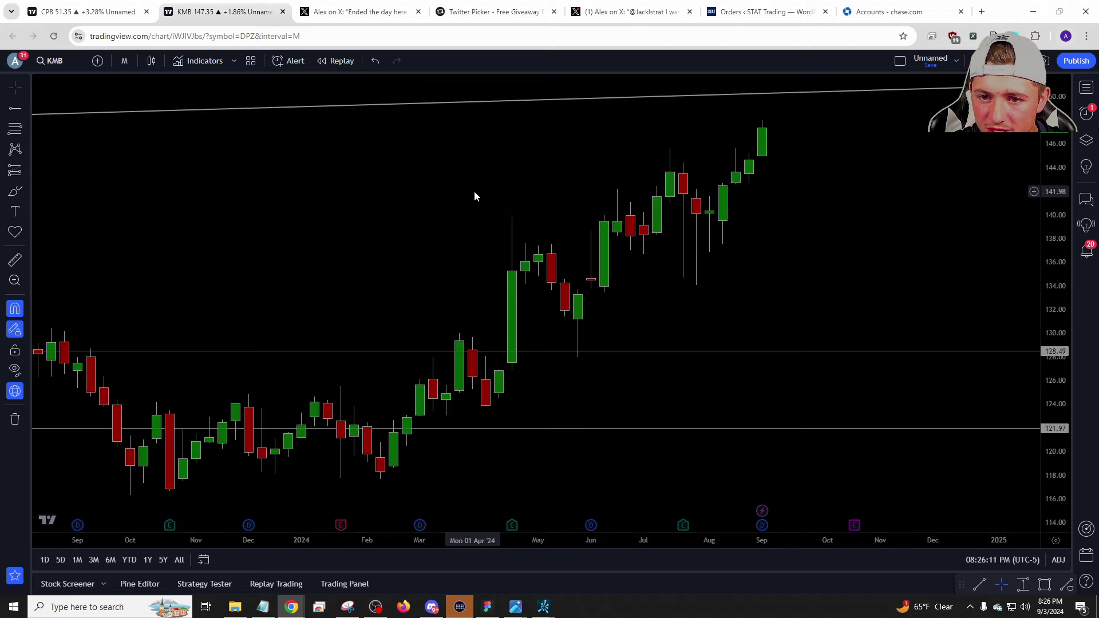
pyautogui.press('Return')
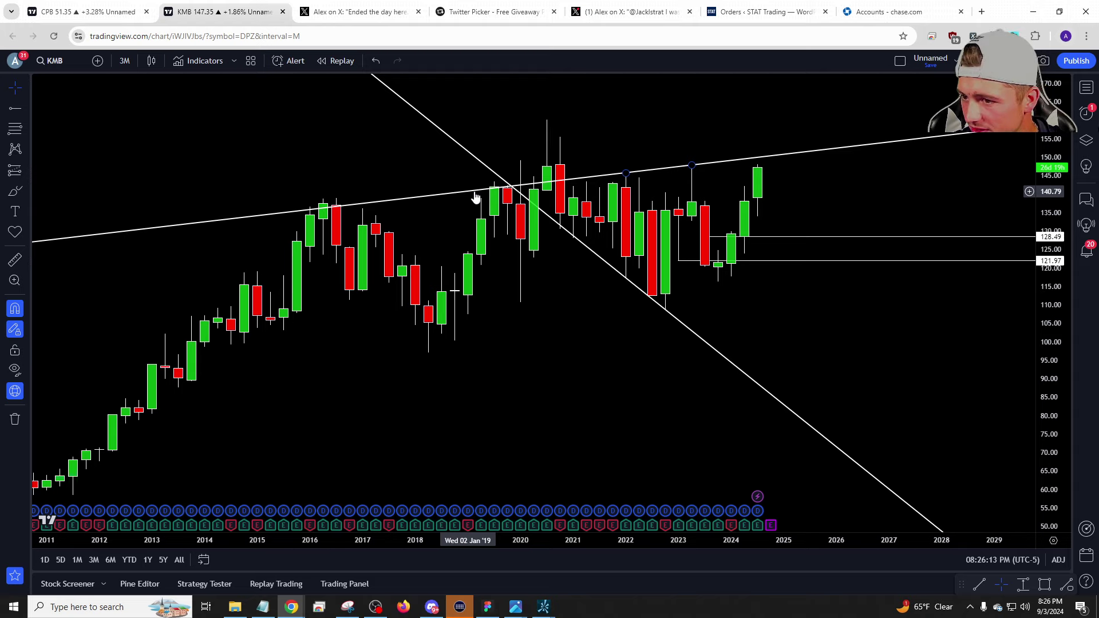
# Review CNC's chart on the weekly, monthly and 3-month intervals.
pyautogui.write('CNC')
pyautogui.press('Return')
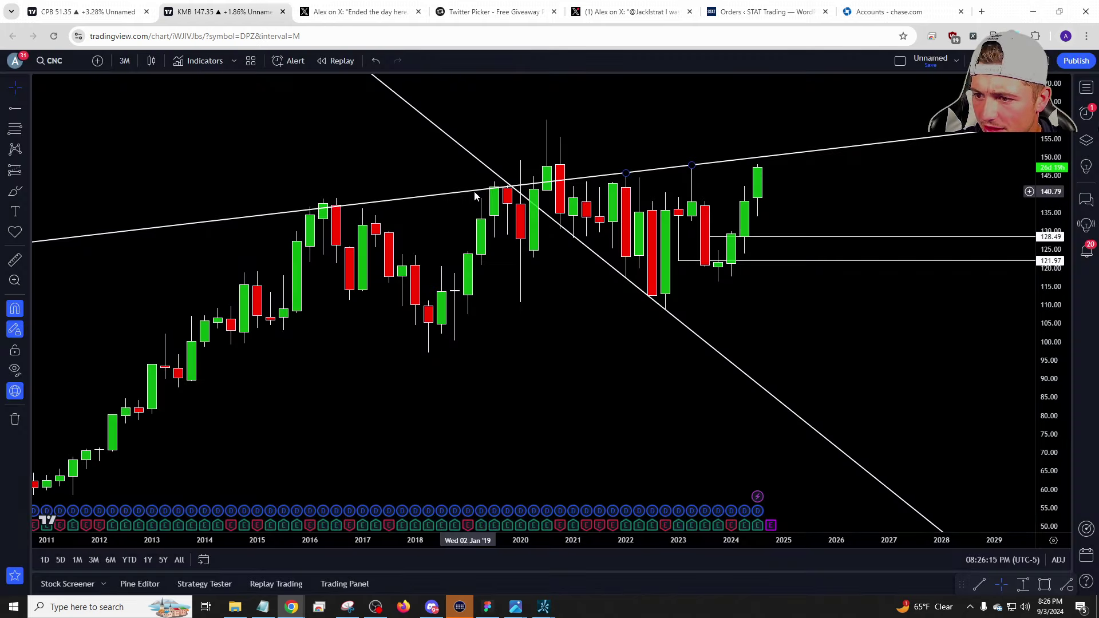
pyautogui.write('W')
pyautogui.press('Return')
pyautogui.write('1M')
pyautogui.press('Return')
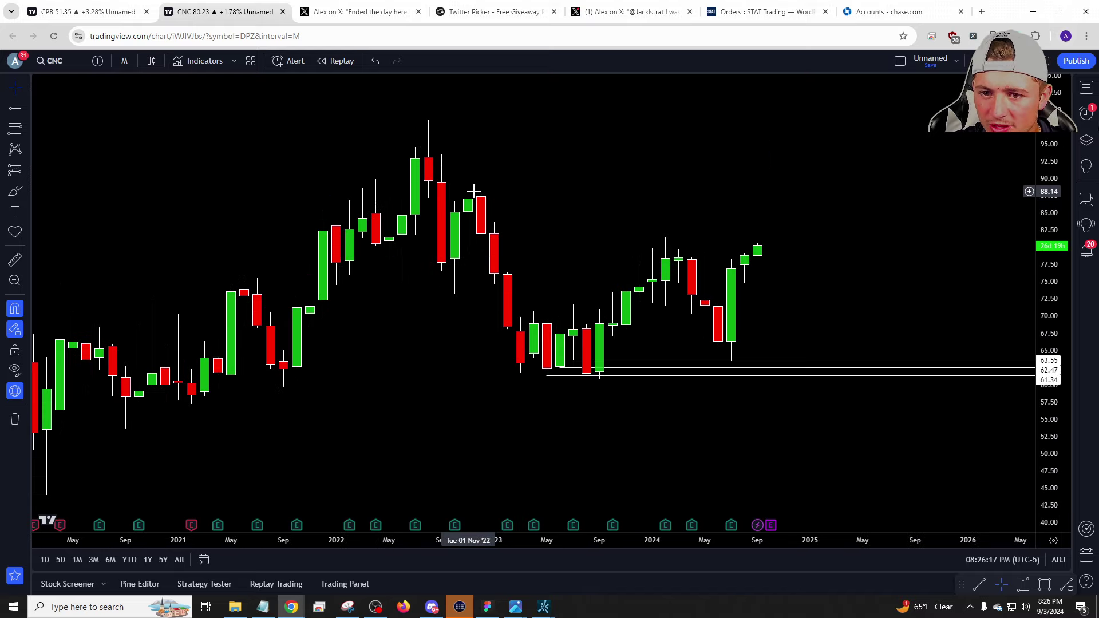
pyautogui.write('3M')
pyautogui.press('Return')
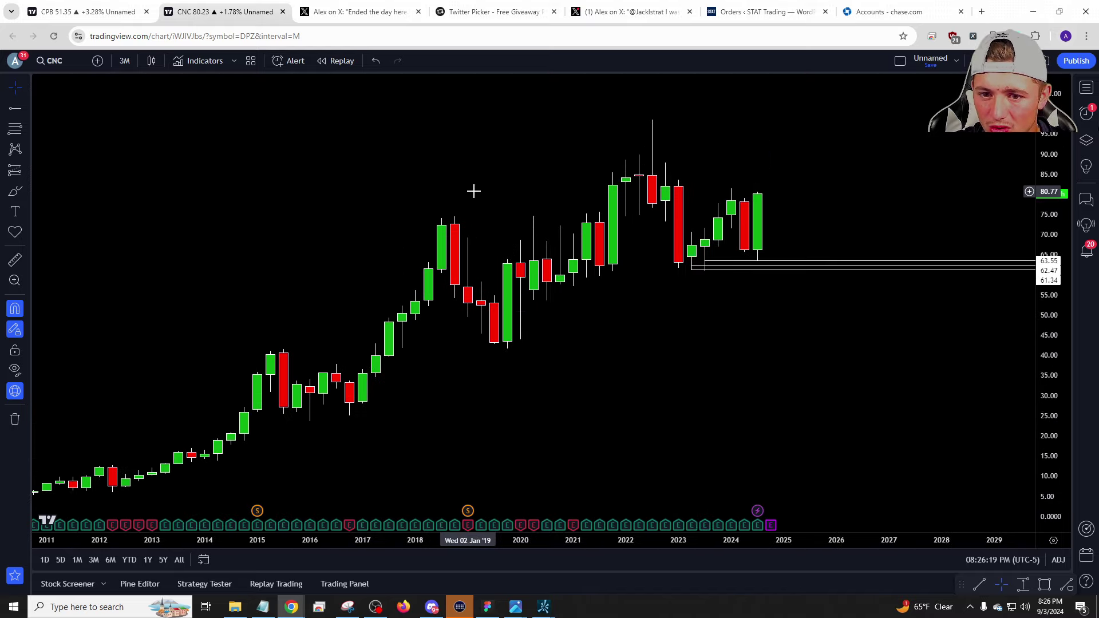
# Load COR and examine its weekly and monthly candles.
pyautogui.write('COR')
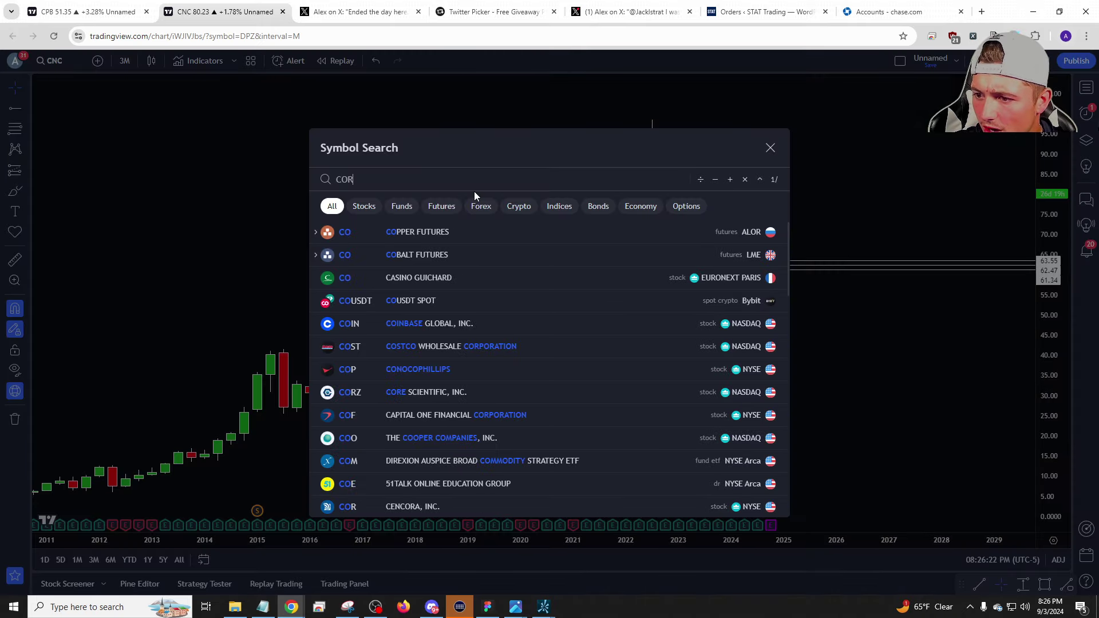
pyautogui.press('Return')
pyautogui.write('W')
pyautogui.press('Return')
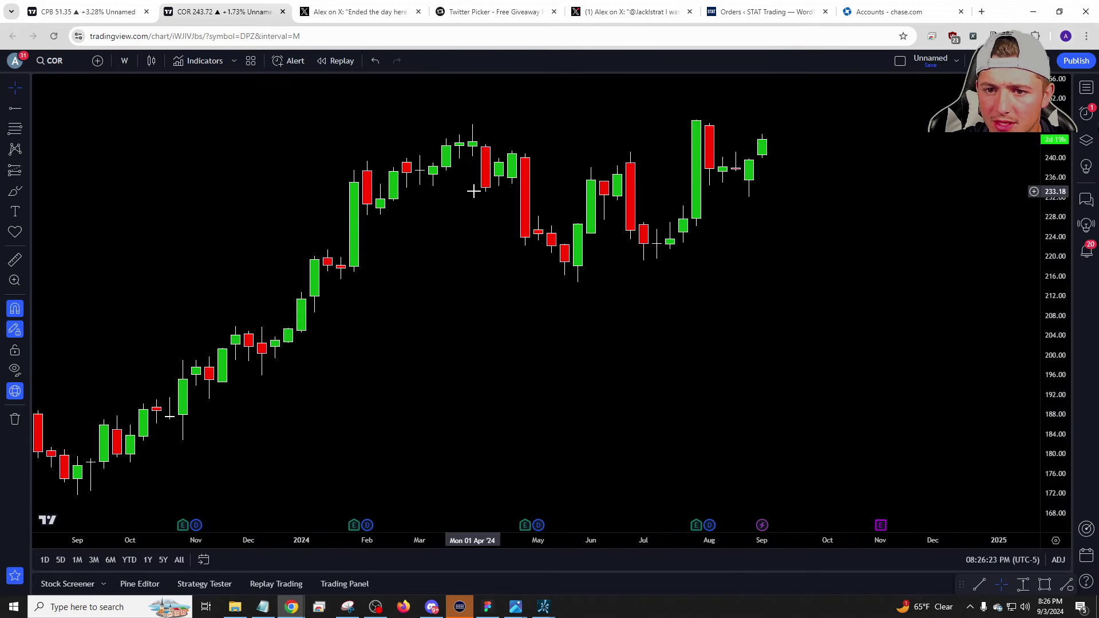
pyautogui.write('1m')
pyautogui.press('Return')
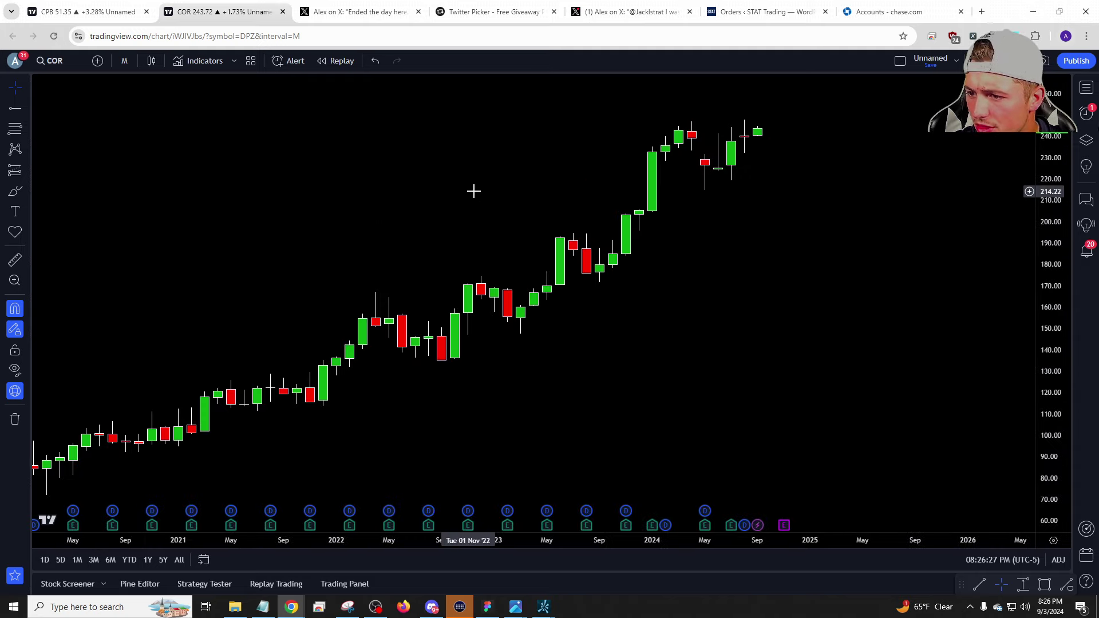
# Load HOLX and examine its weekly chart.
pyautogui.write('HOLX')
pyautogui.press('Return')
pyautogui.write('1W')
pyautogui.press('Return')
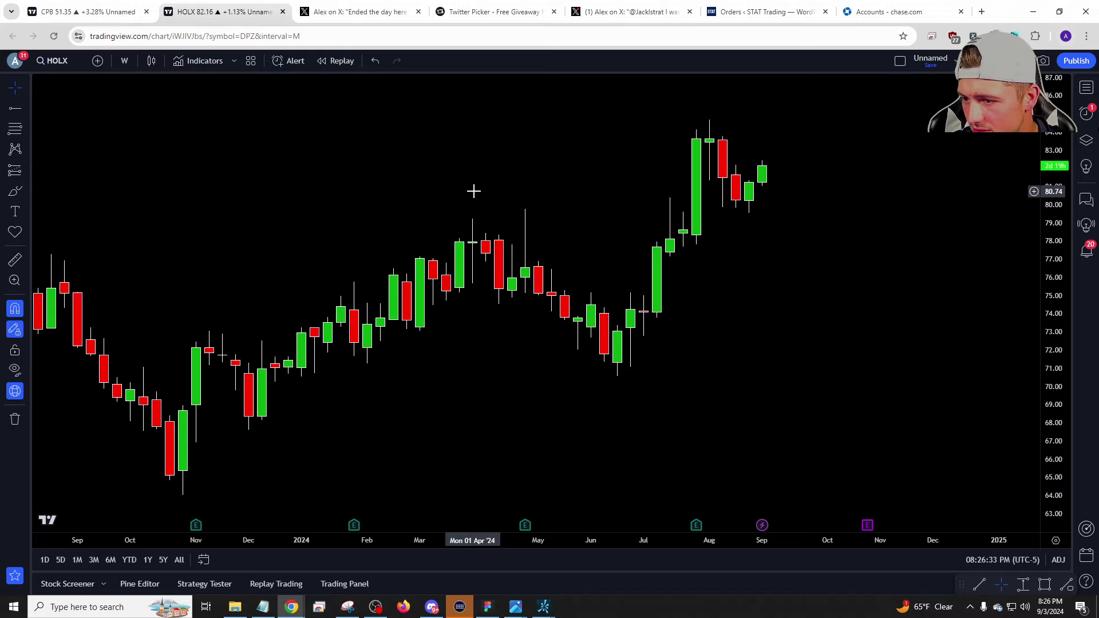
# Load MCK, check its monthly chart and go back to the weekly interval.
pyautogui.write('MCK')
pyautogui.press('Return')
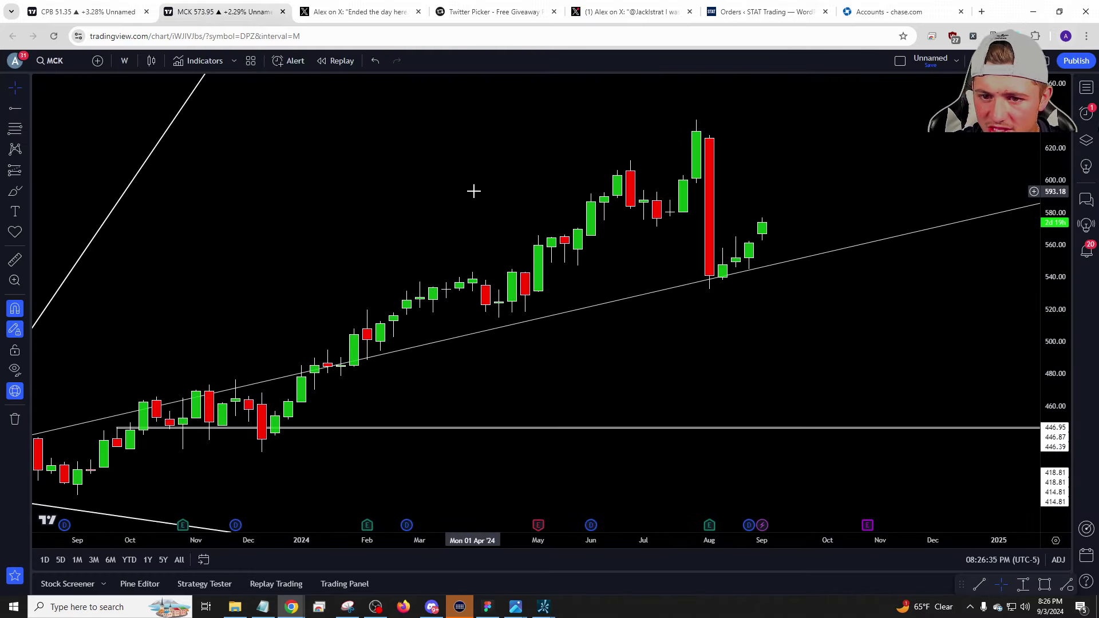
pyautogui.write('M')
pyautogui.press('Return')
pyautogui.write('1W')
pyautogui.press('Return')
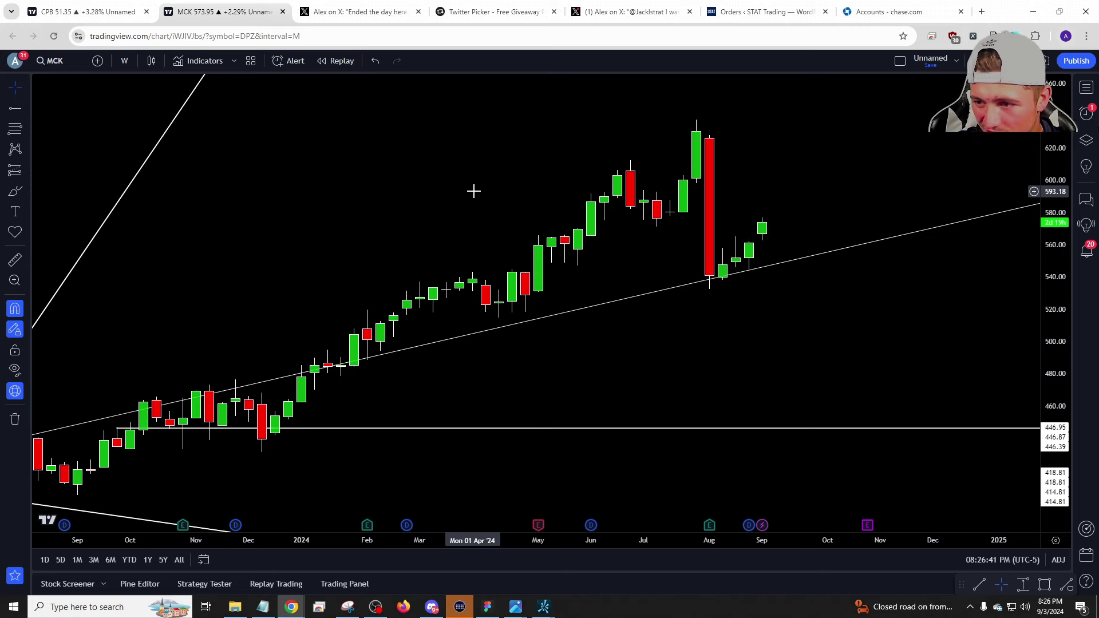
# Load SO and examine its weekly chart.
pyautogui.write('SO')
pyautogui.press('Return')
pyautogui.write('1W')
pyautogui.press('Return')
# Compare with the utilities ETF XLU on the weekly and daily charts.
pyautogui.write('XLU')
pyautogui.press('Return')
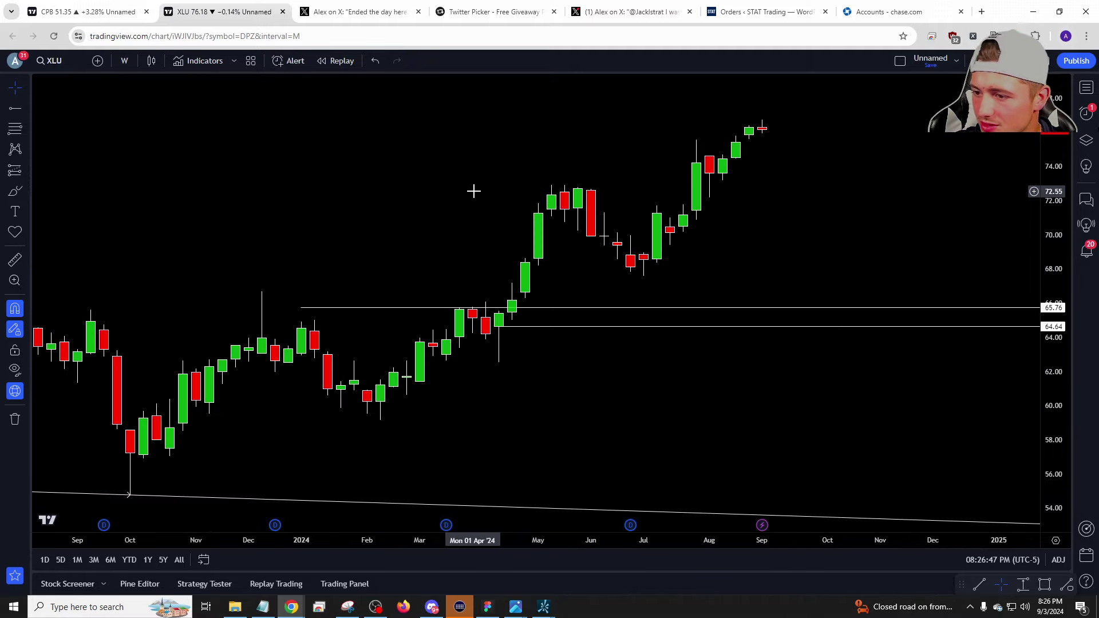
pyautogui.write('D')
pyautogui.press('Return')
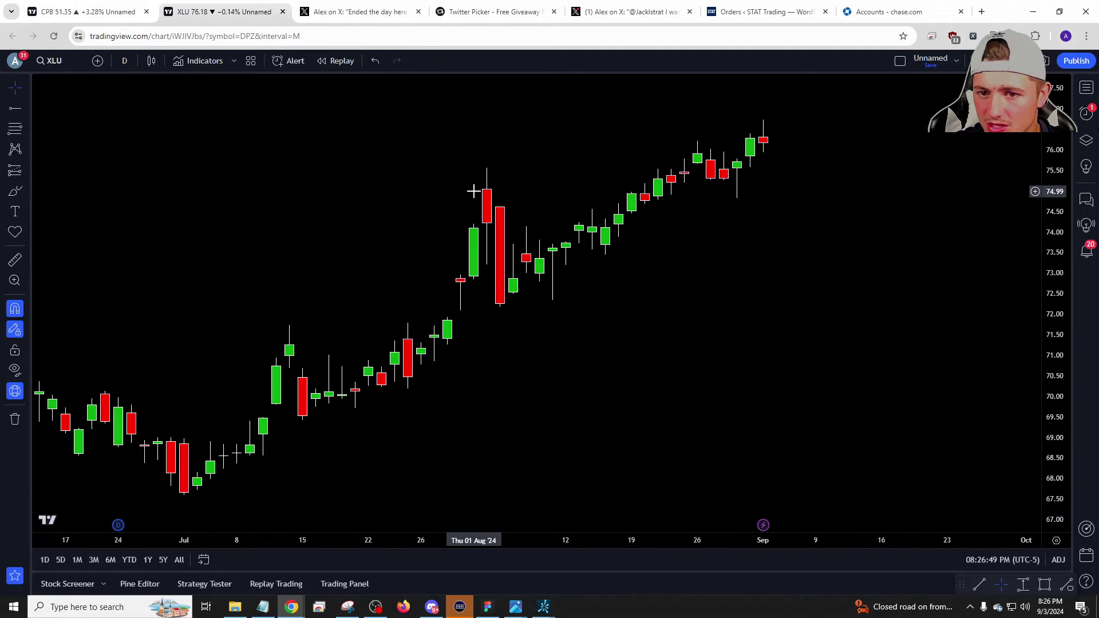
# Load PNW and examine its weekly, monthly and 3-month charts.
pyautogui.write('PNW')
pyautogui.press('Return')
pyautogui.write('W')
pyautogui.press('Return')
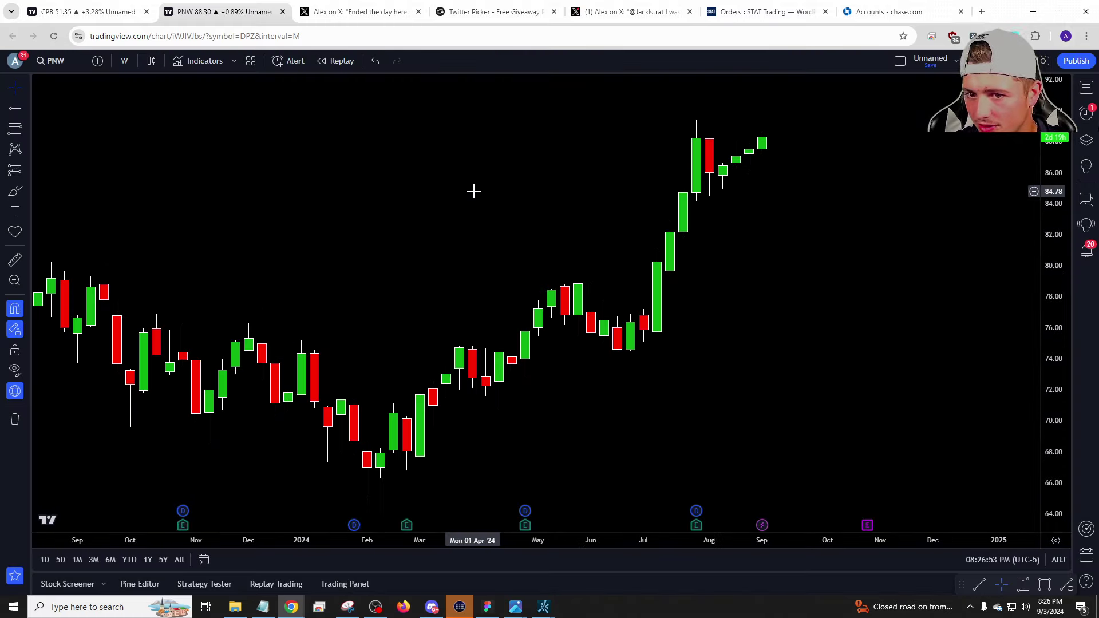
pyautogui.write('M')
pyautogui.press('Return')
pyautogui.write('3M')
pyautogui.press('Return')
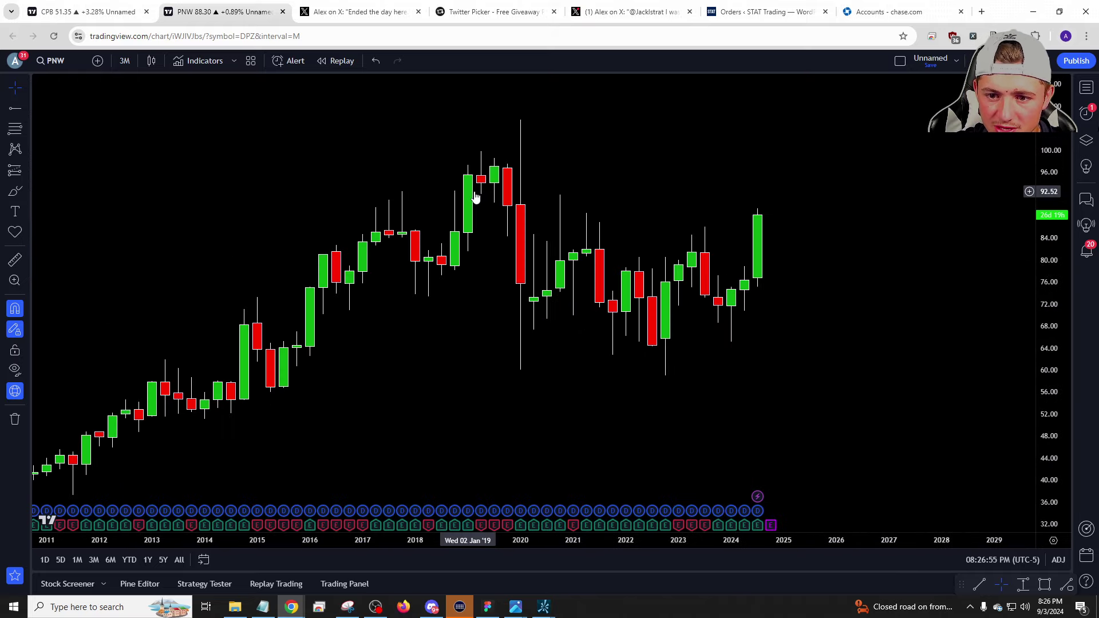
# Re-examine PNW on the 4-week, weekly and 12-month intervals, ending on the 3-month chart.
pyautogui.write('1M')
pyautogui.press('Return')
pyautogui.write('1W')
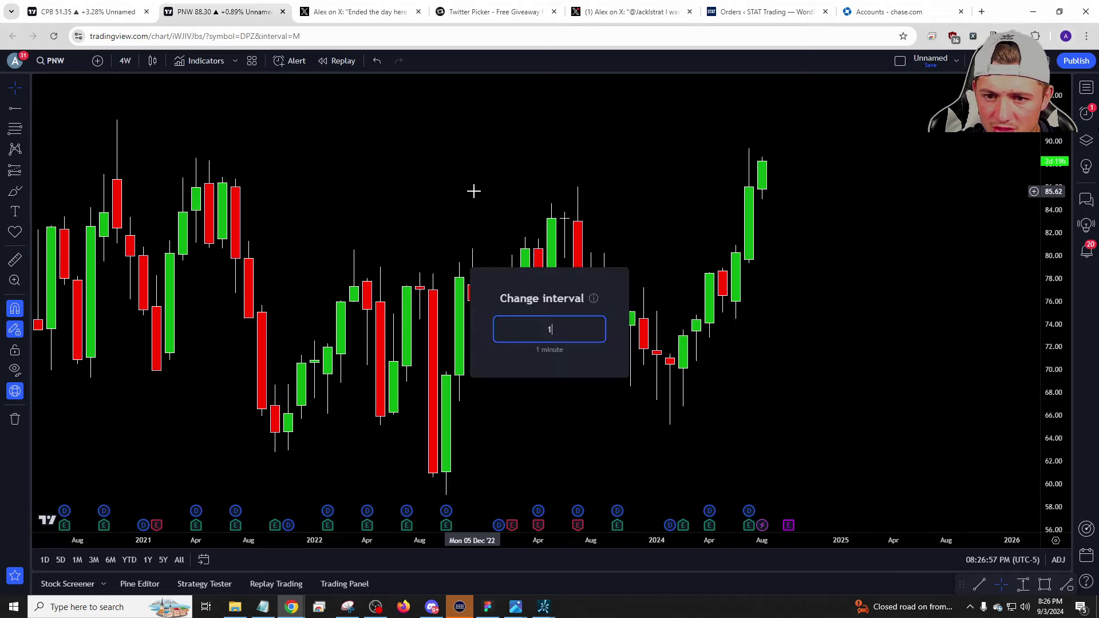
pyautogui.press('Return')
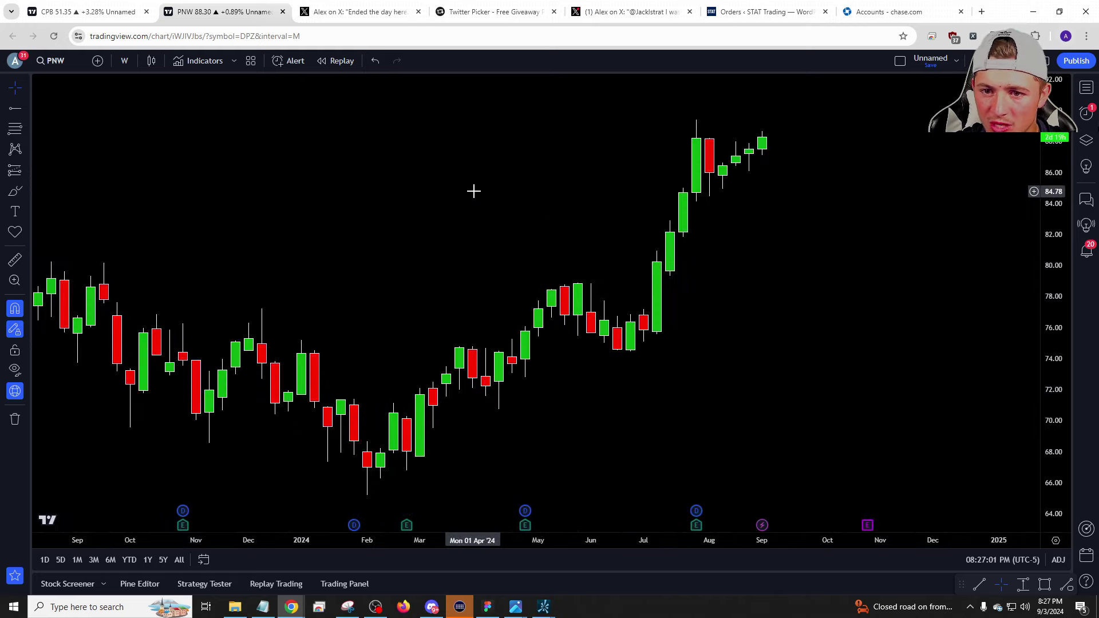
pyautogui.write('12M')
pyautogui.press('Return')
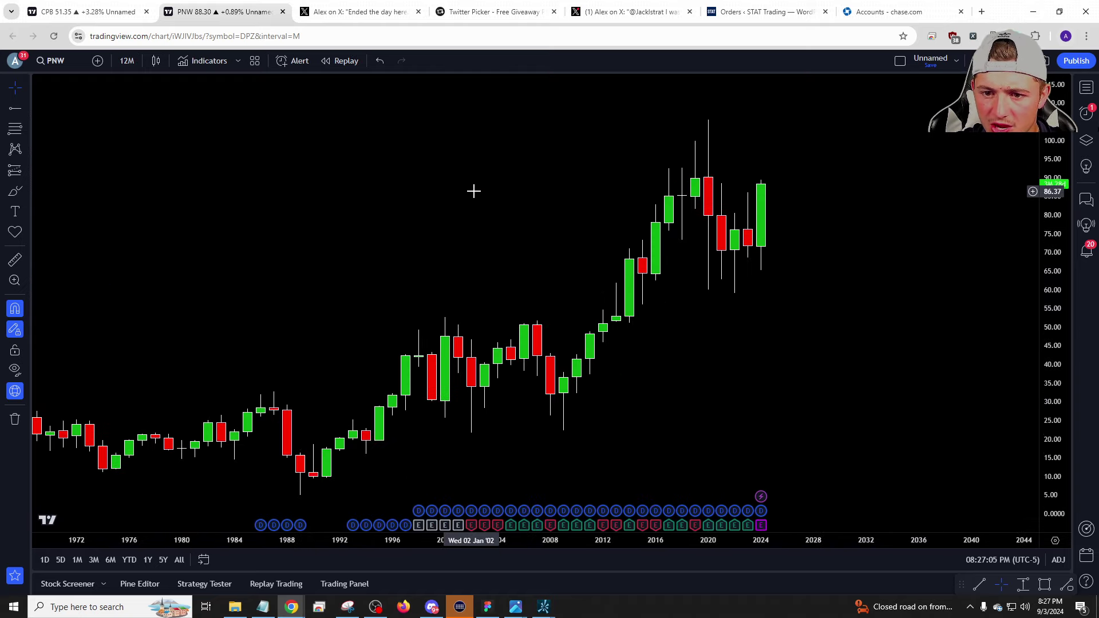
pyautogui.write('3M')
pyautogui.press('Return')
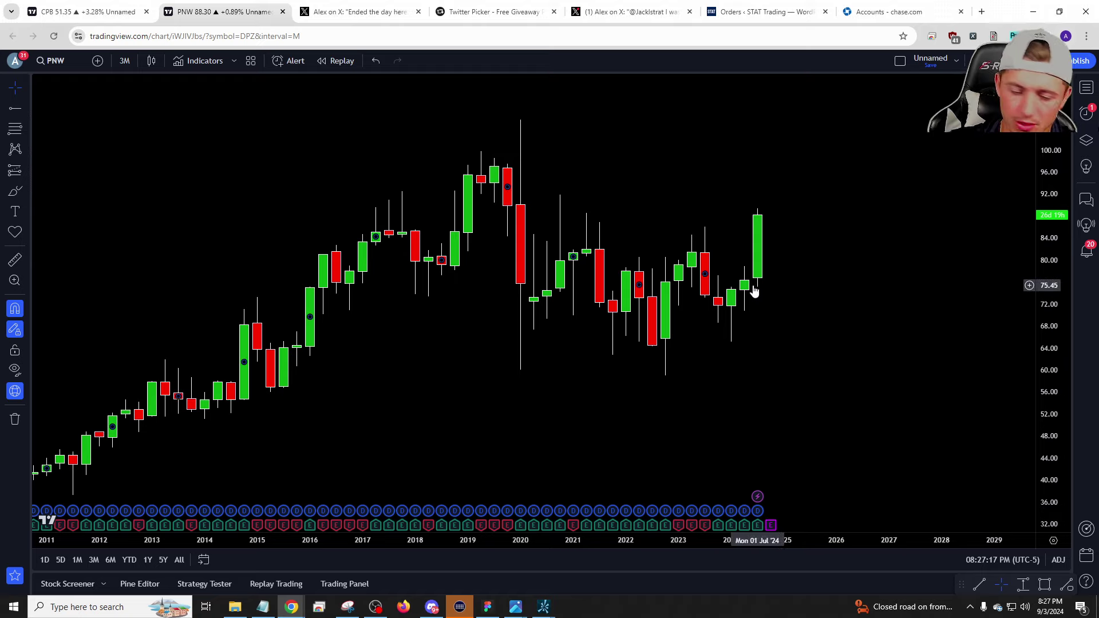
# Load NFLX and examine its weekly and monthly charts against the existing trend lines.
pyautogui.write('NFLX')
pyautogui.press('Return')
pyautogui.write('1w')
pyautogui.press('Return')
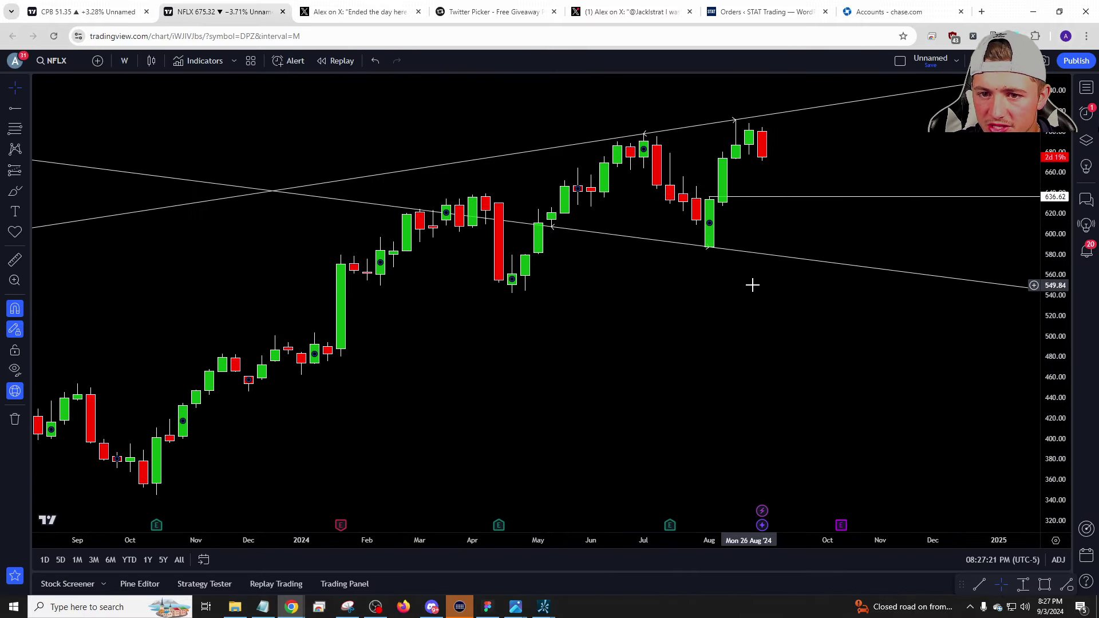
pyautogui.write('1M')
pyautogui.press('Return')
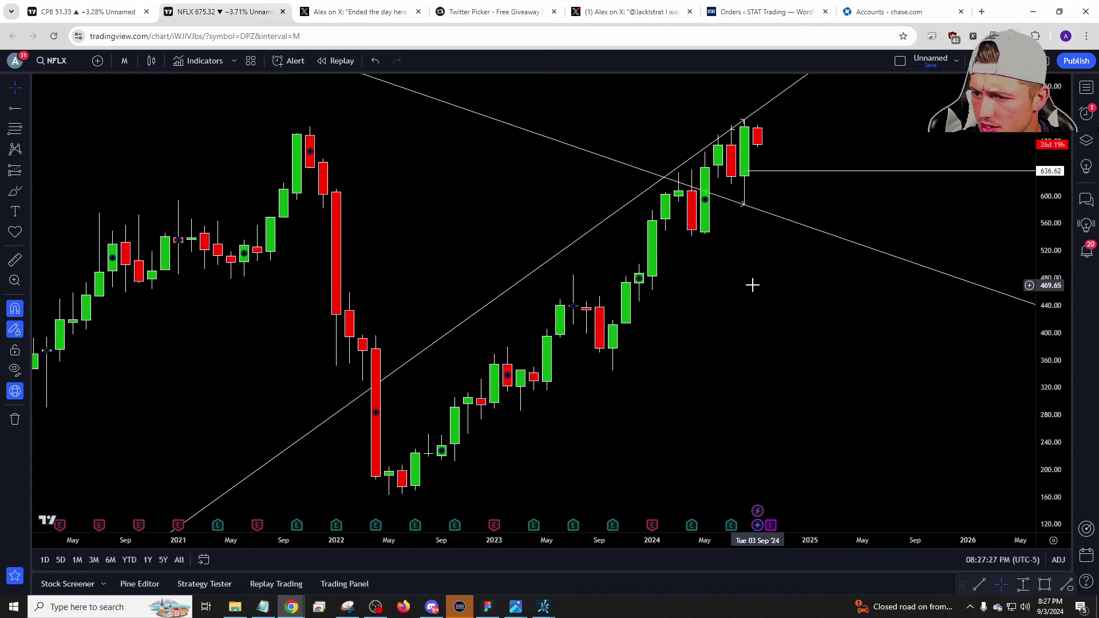
# Load TGT and examine its monthly and weekly charts.
pyautogui.write('TGT')
pyautogui.press('Return')
pyautogui.write('1M')
pyautogui.press('Return')
pyautogui.write('1W')
pyautogui.press('Return')
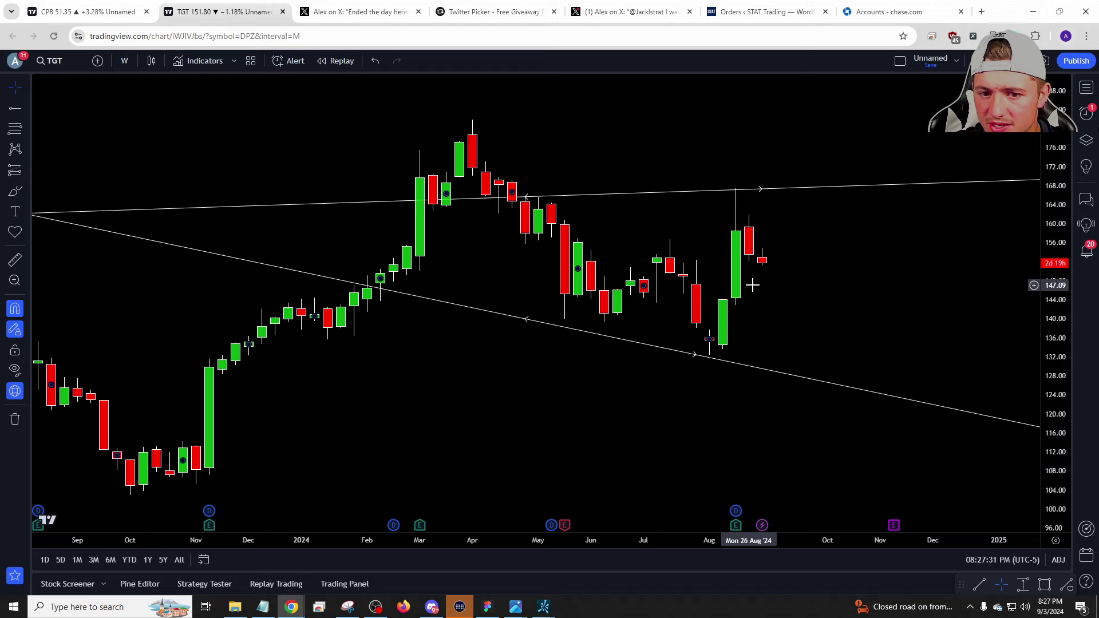
# Load XOM and examine its weekly and daily charts.
pyautogui.write('XOM')
pyautogui.press('Return')
pyautogui.write('W')
pyautogui.press('Return')
pyautogui.write('D')
pyautogui.press('Return')
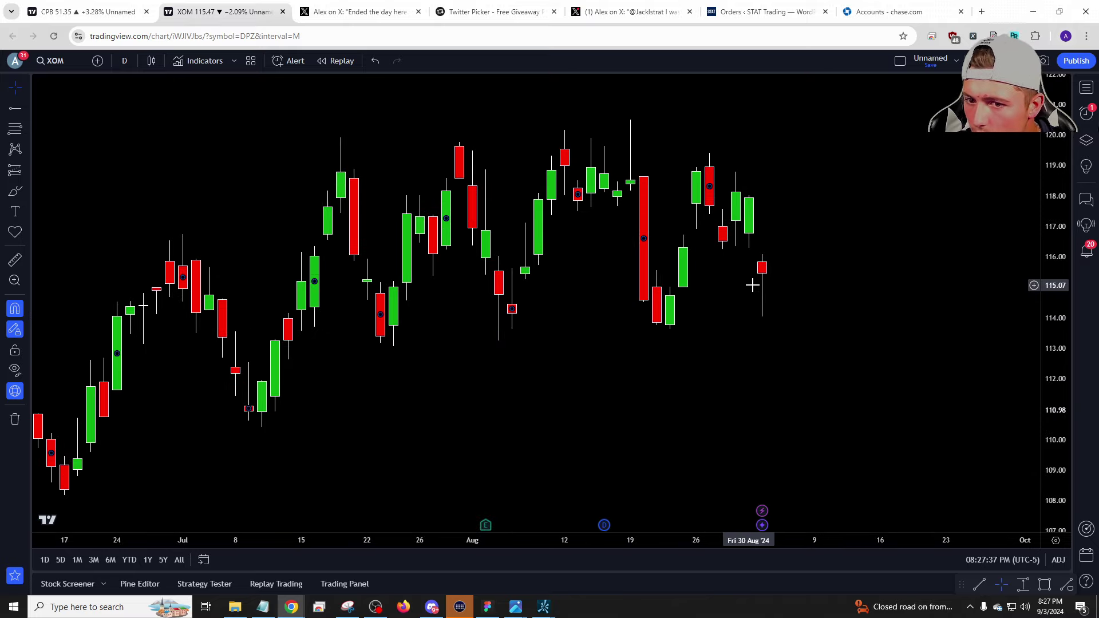
# Load AAPL and examine its weekly and monthly charts.
pyautogui.write('AAPL')
pyautogui.press('Return')
pyautogui.write('W')
pyautogui.press('Return')
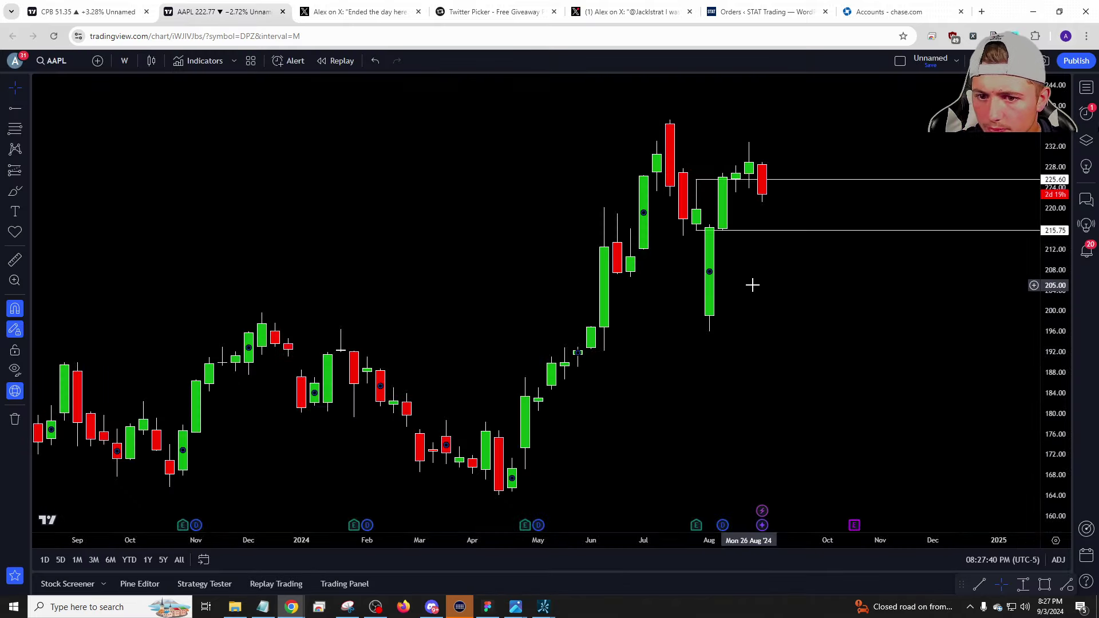
pyautogui.write('M')
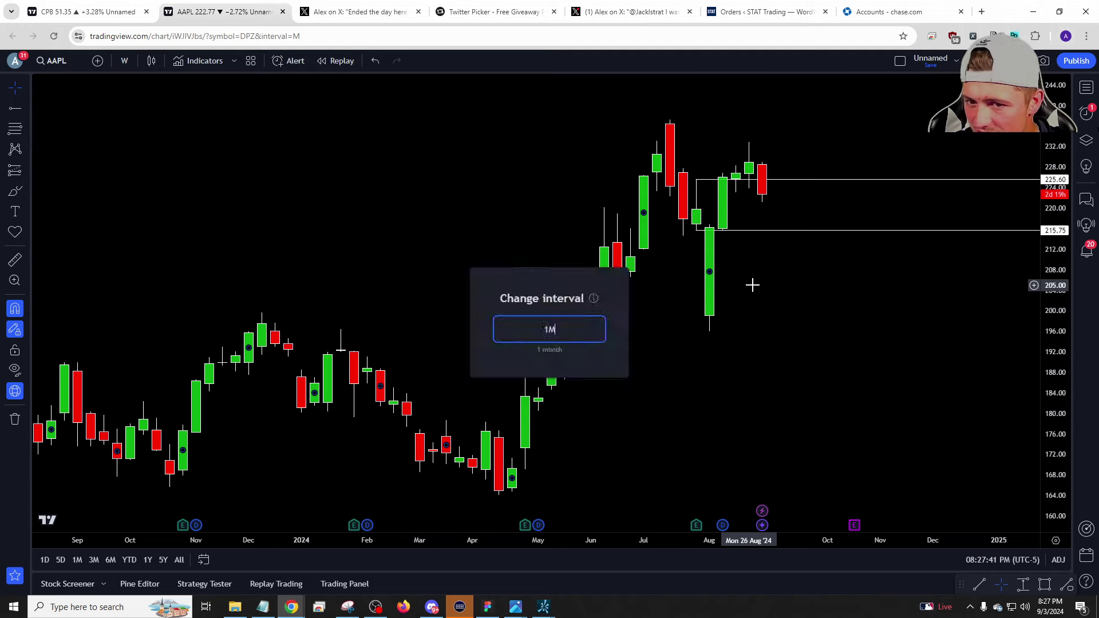
pyautogui.press('Return')
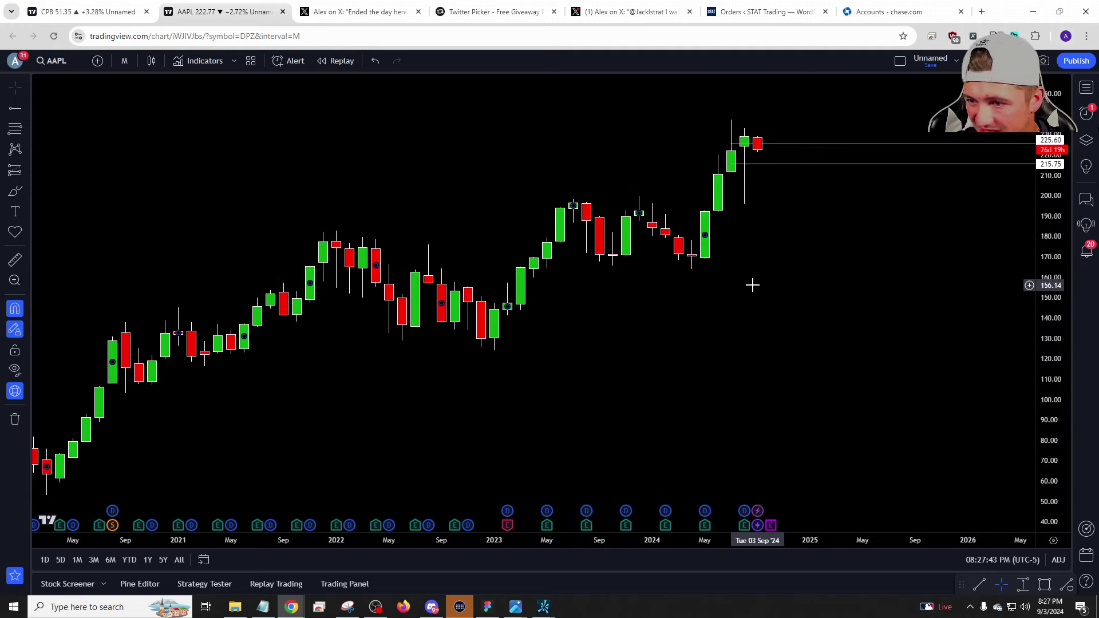
# Load CMG and examine its monthly and weekly charts.
pyautogui.write('CMG')
pyautogui.press('Return')
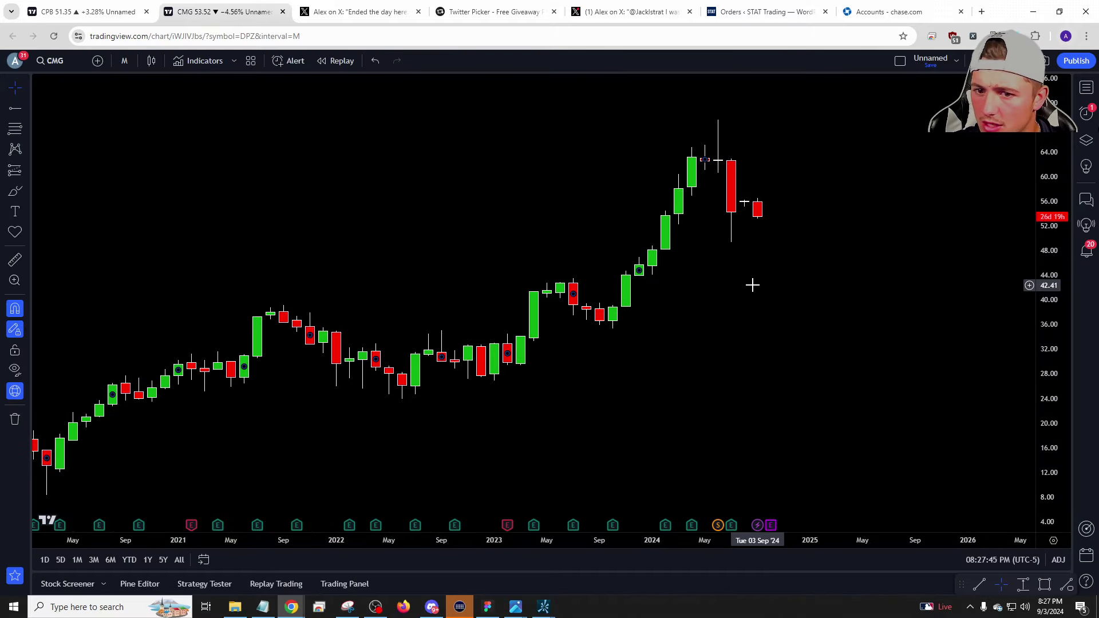
pyautogui.write('W')
pyautogui.press('Return')
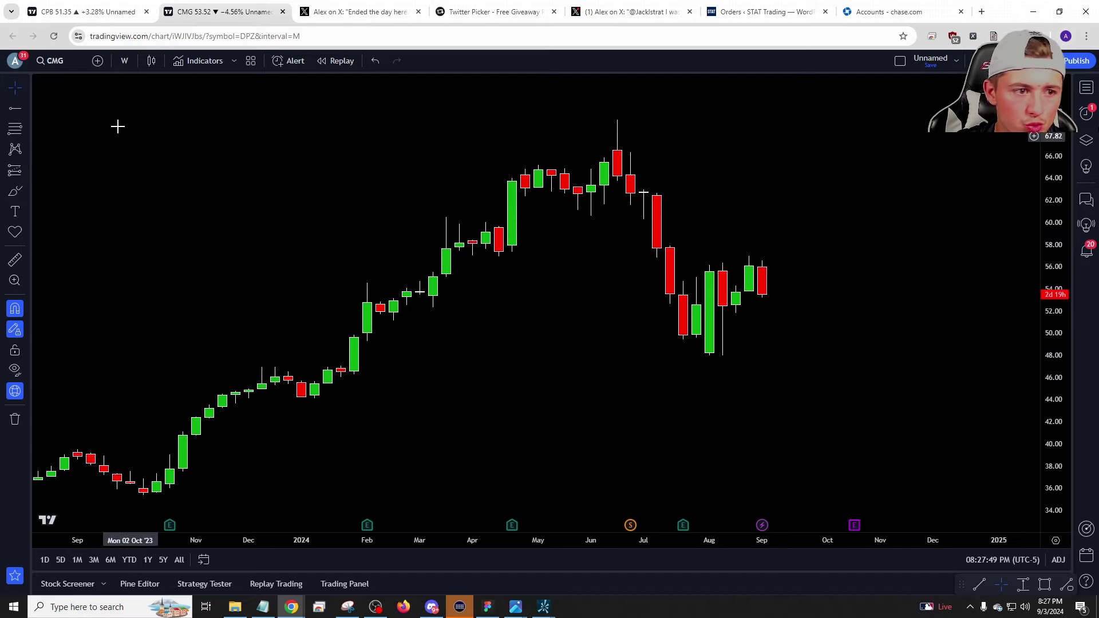
# Mark the recent weekly lows on the CMG chart with horizontal rays at 48.00, 53.78 and 51.80.
pyautogui.click(16, 109)
pyautogui.click(723, 361)
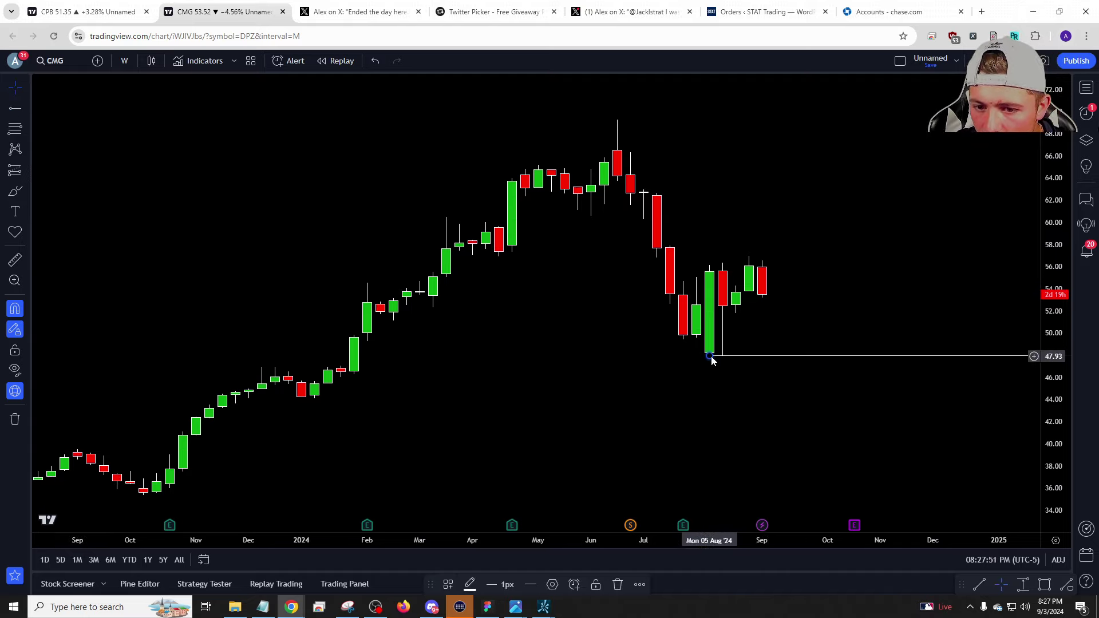
pyautogui.click(14, 109)
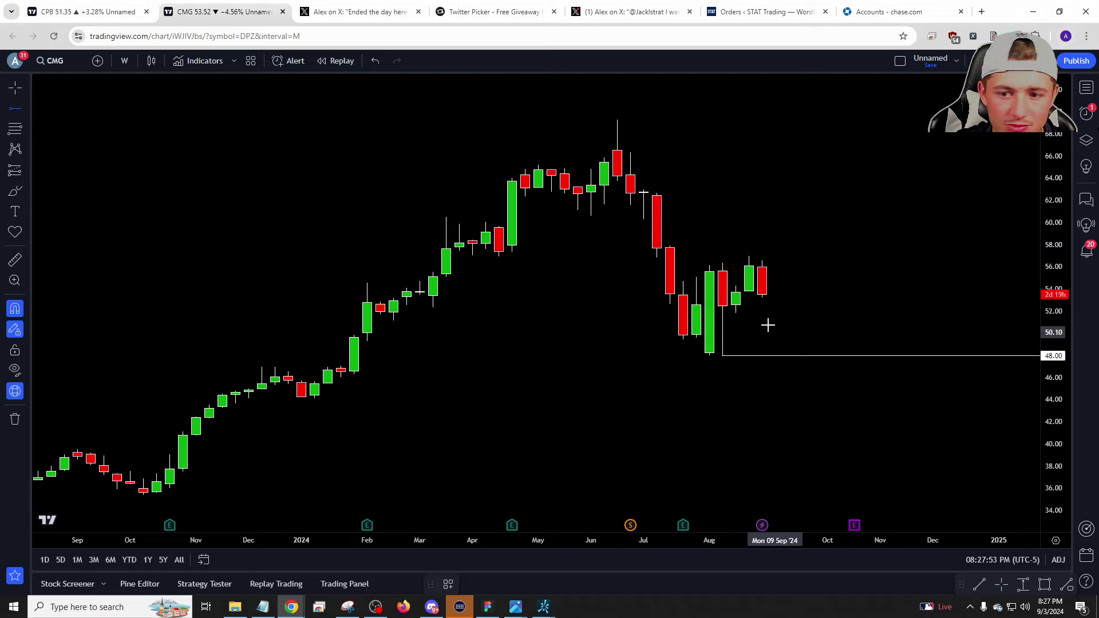
pyautogui.click(749, 292)
pyautogui.click(738, 309)
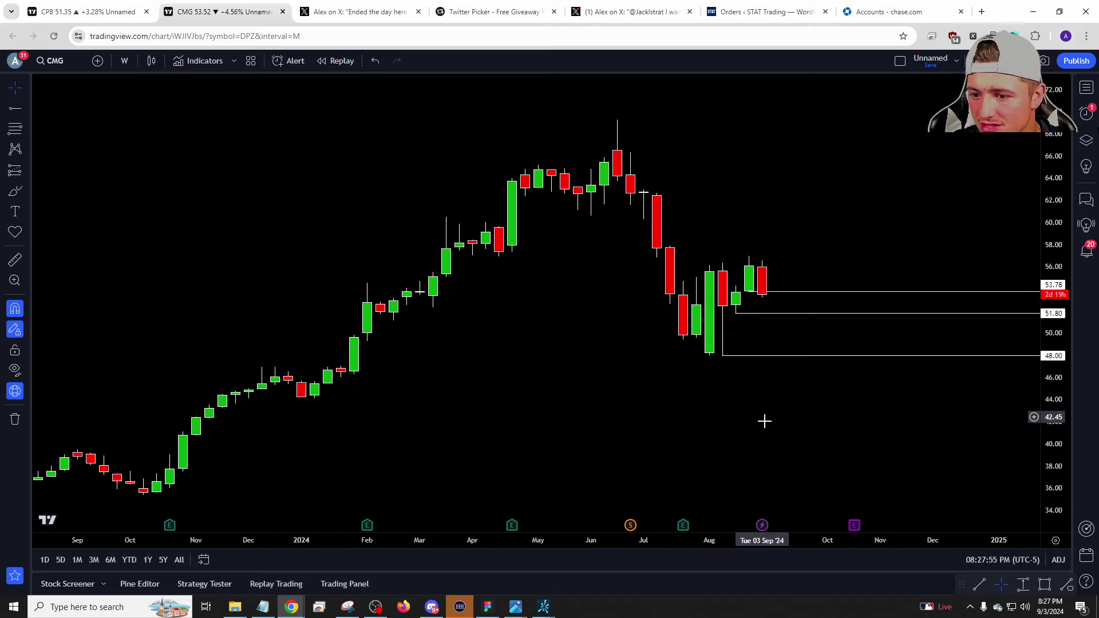
# Record CMG in the Notepad watchlist as "CMG 1-2-2 WK" and return to the chart.
pyautogui.scroll(3, 766, 381)
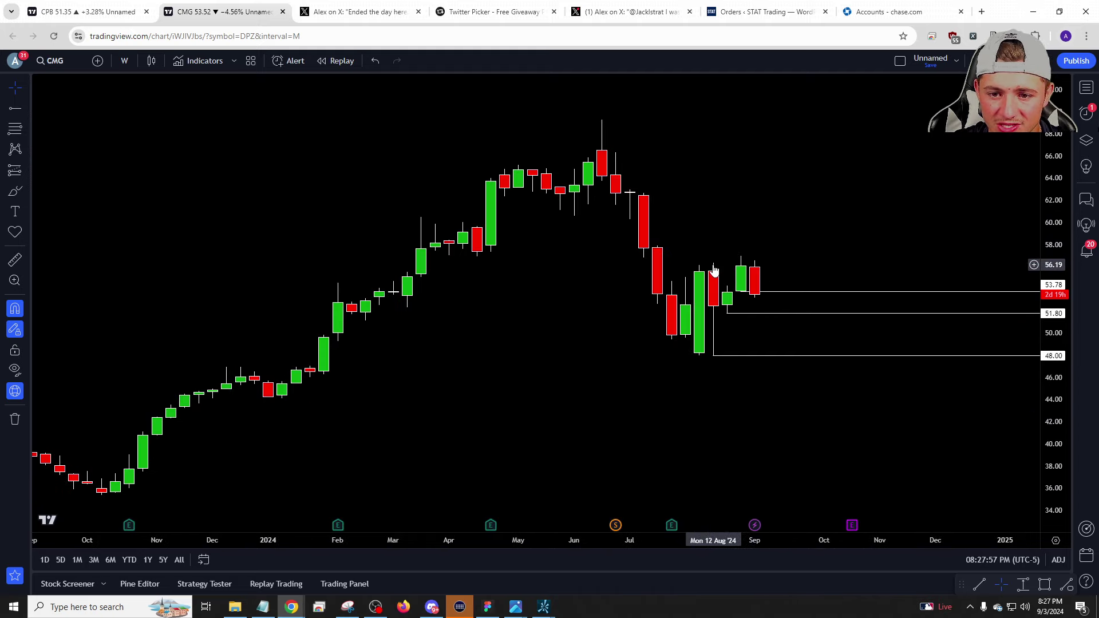
pyautogui.click(262, 607)
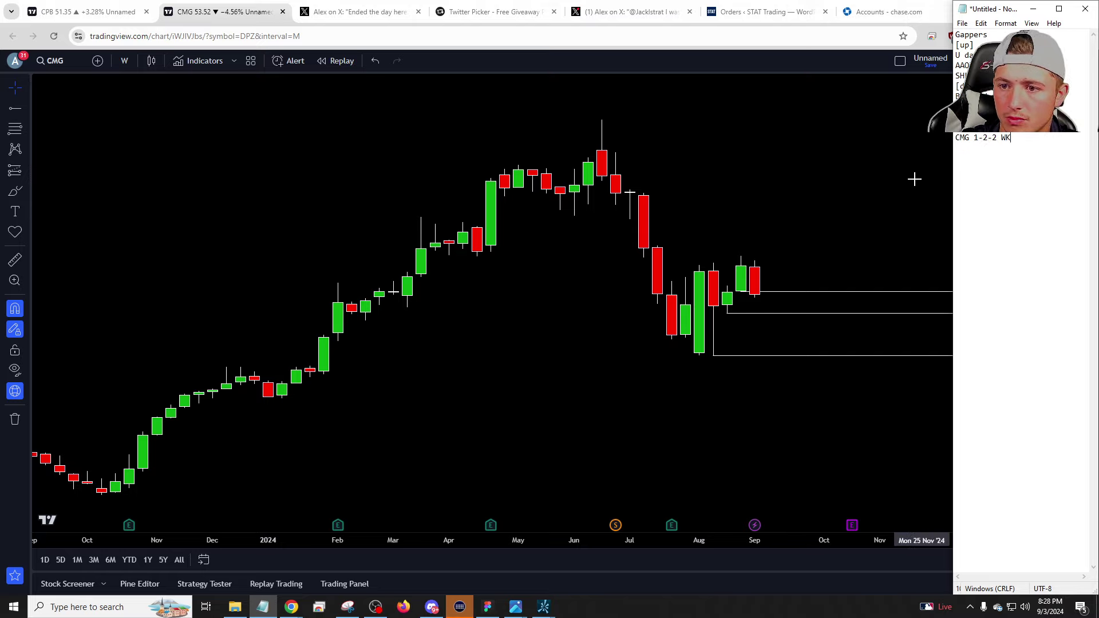
pyautogui.click(817, 206)
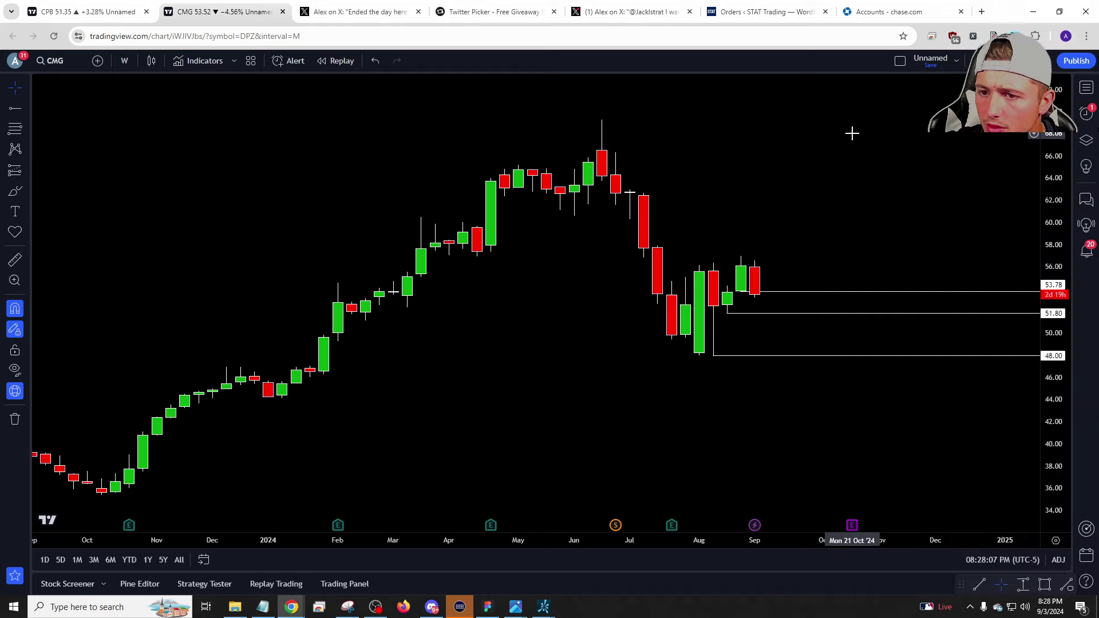
# Load COST and examine its weekly chart.
pyautogui.write('cost')
pyautogui.press('Return')
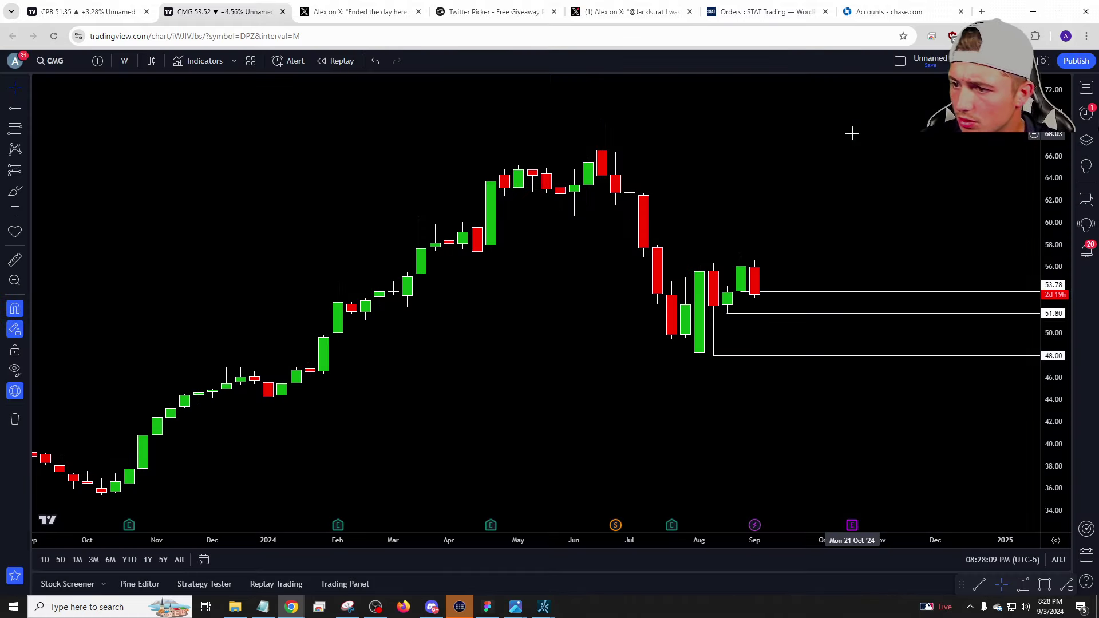
pyautogui.write('1')
pyautogui.press('Return')
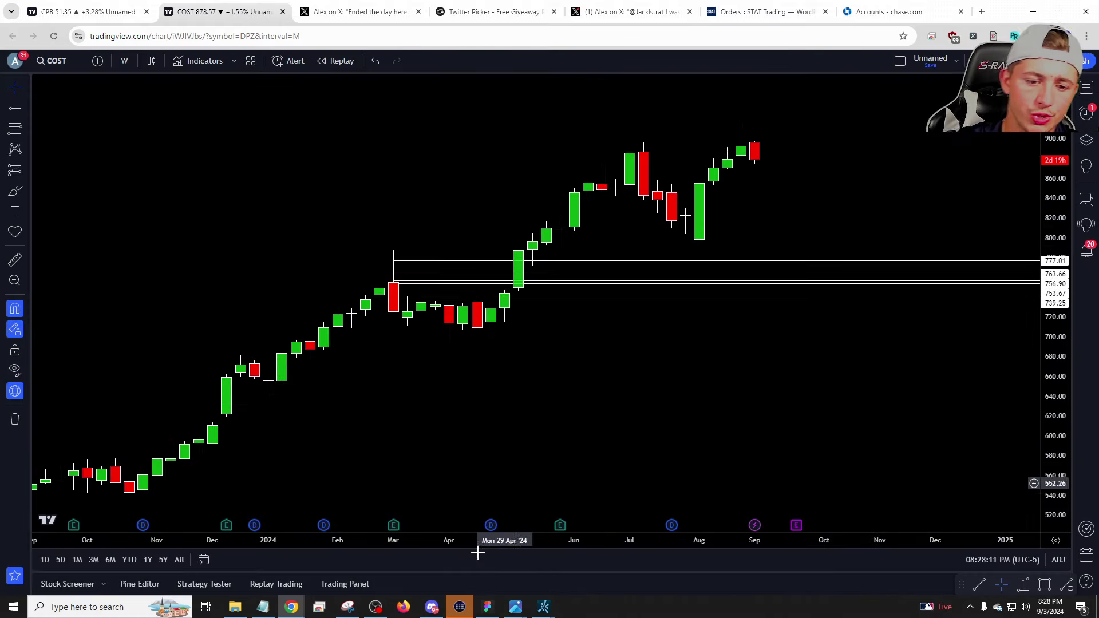
# Add "COST shoot wk" to the Notepad watchlist and return to COST on the monthly interval.
pyautogui.click(263, 607)
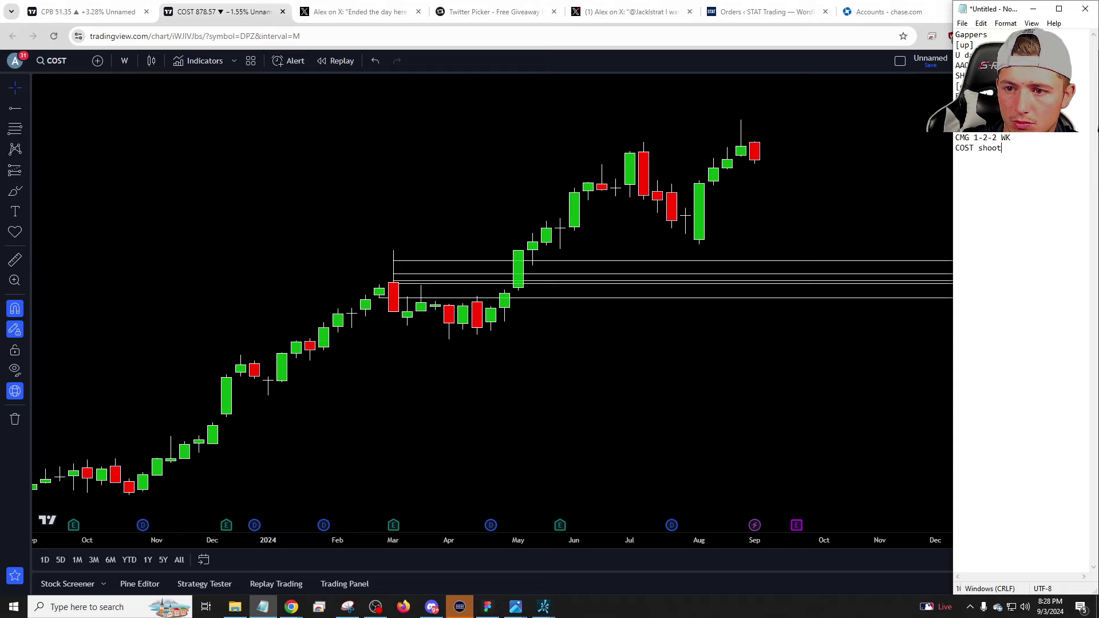
pyautogui.click(822, 138)
pyautogui.write('1m')
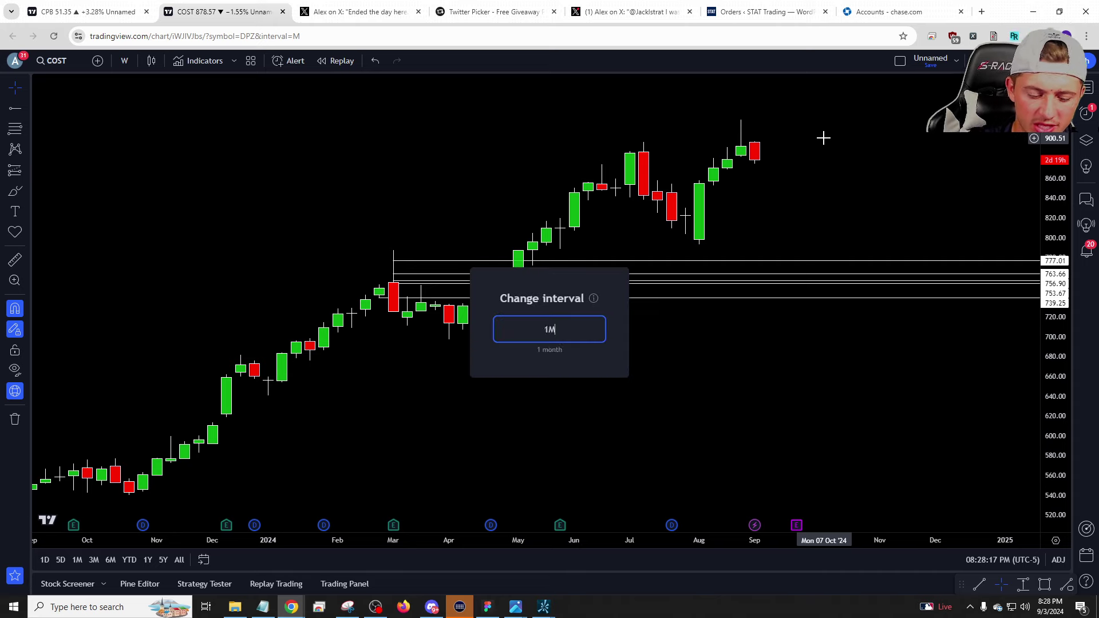
pyautogui.press('Return')
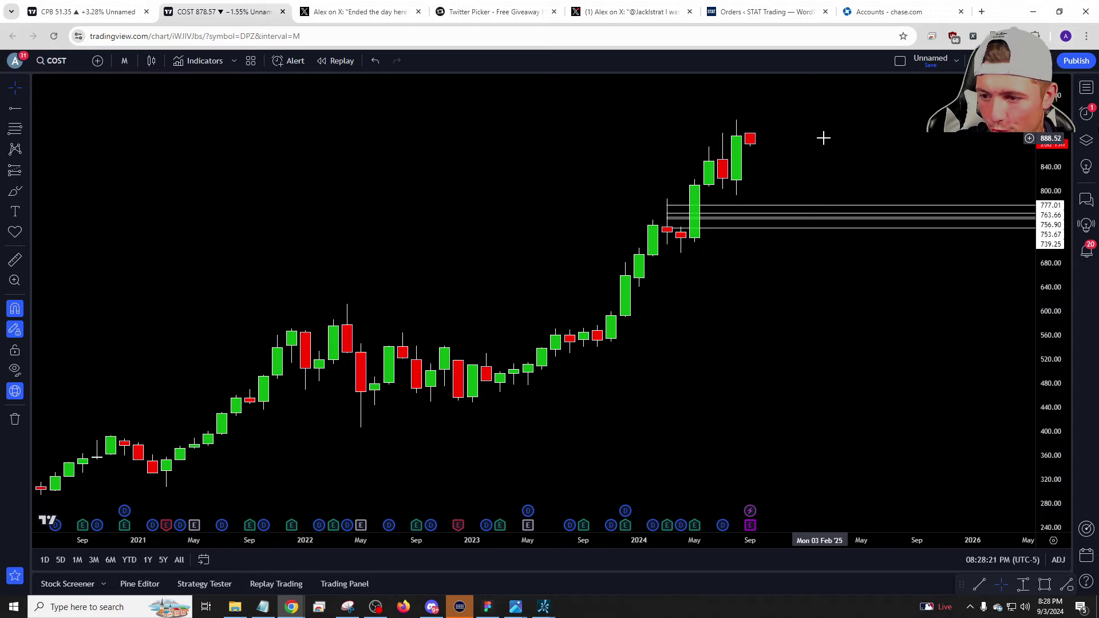
# Load CVX and examine its daily and weekly charts.
pyautogui.write('cvx')
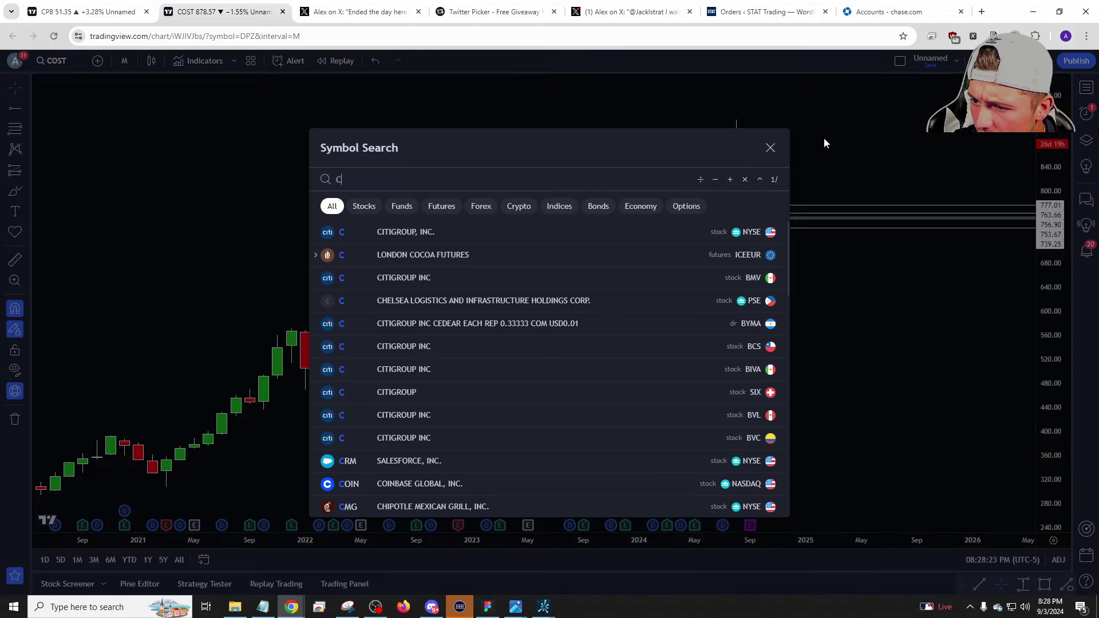
pyautogui.press('Return')
pyautogui.write('1d')
pyautogui.press('Return')
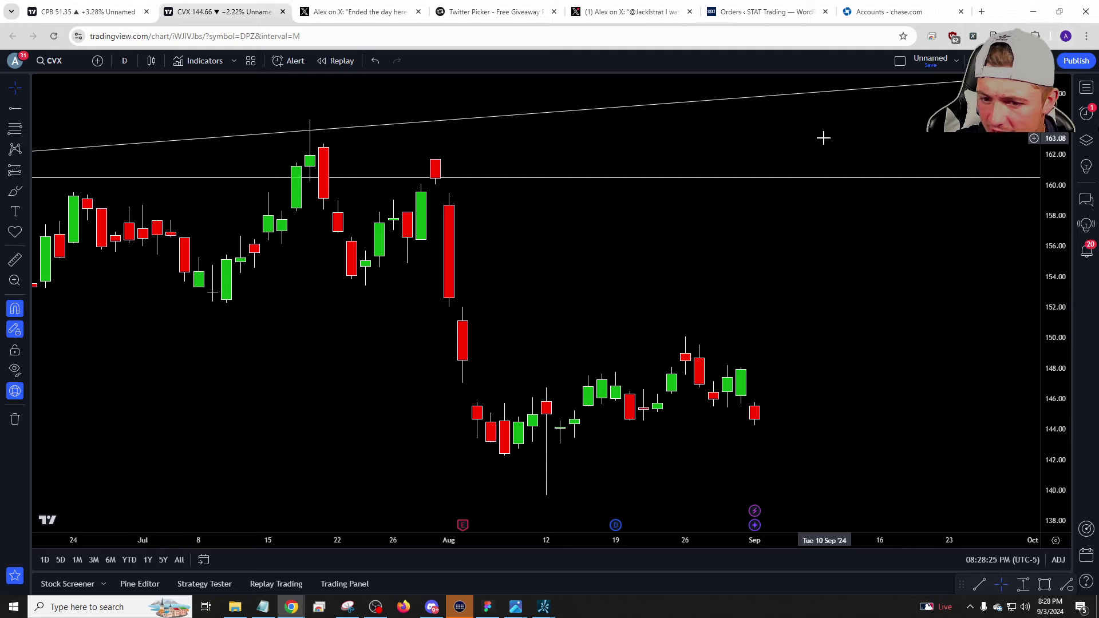
pyautogui.write('1w')
pyautogui.press('Return')
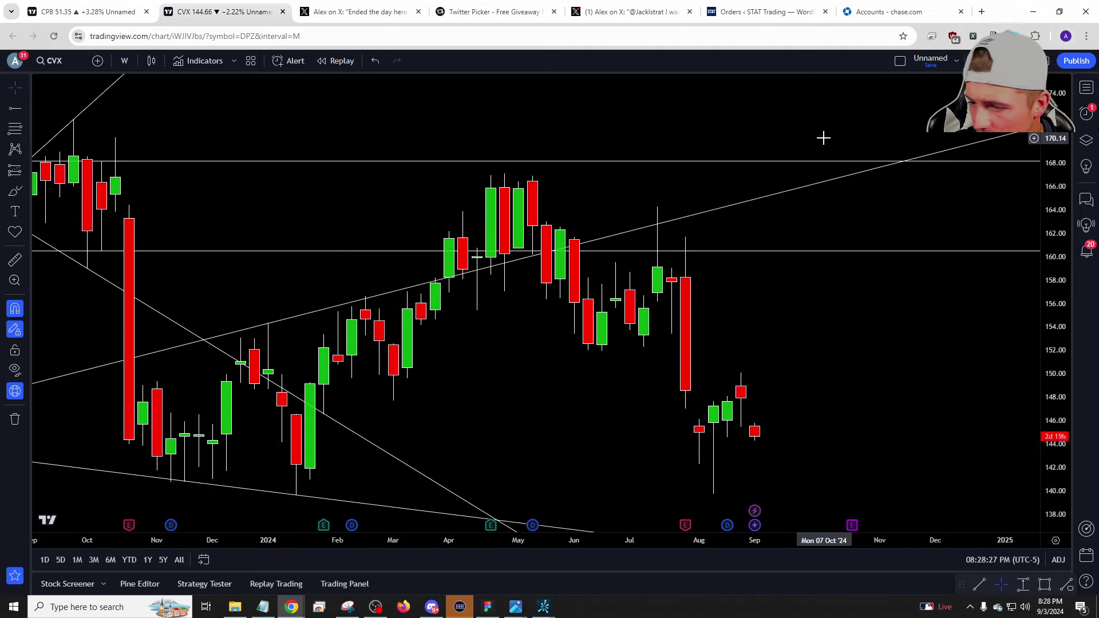
# Load DVN and examine its daily and weekly charts.
pyautogui.write('dvn')
pyautogui.press('Return')
pyautogui.write('1d')
pyautogui.press('Return')
pyautogui.write('1w')
pyautogui.press('Return')
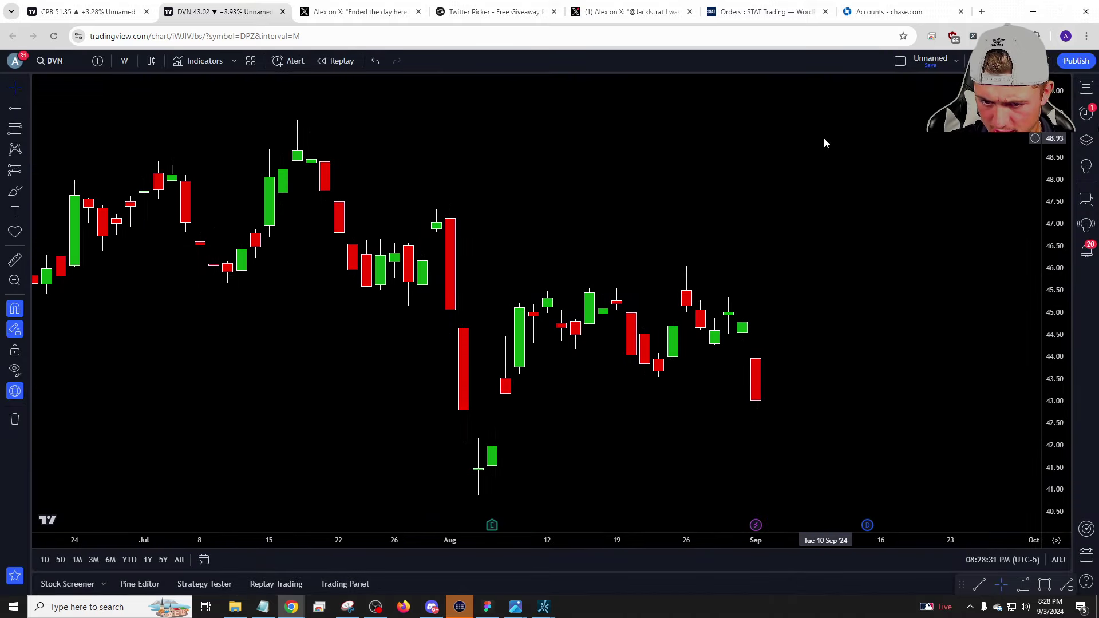
# Load ENPH on the weekly interval and remove all existing drawings from its chart.
pyautogui.write('enph')
pyautogui.press('Return')
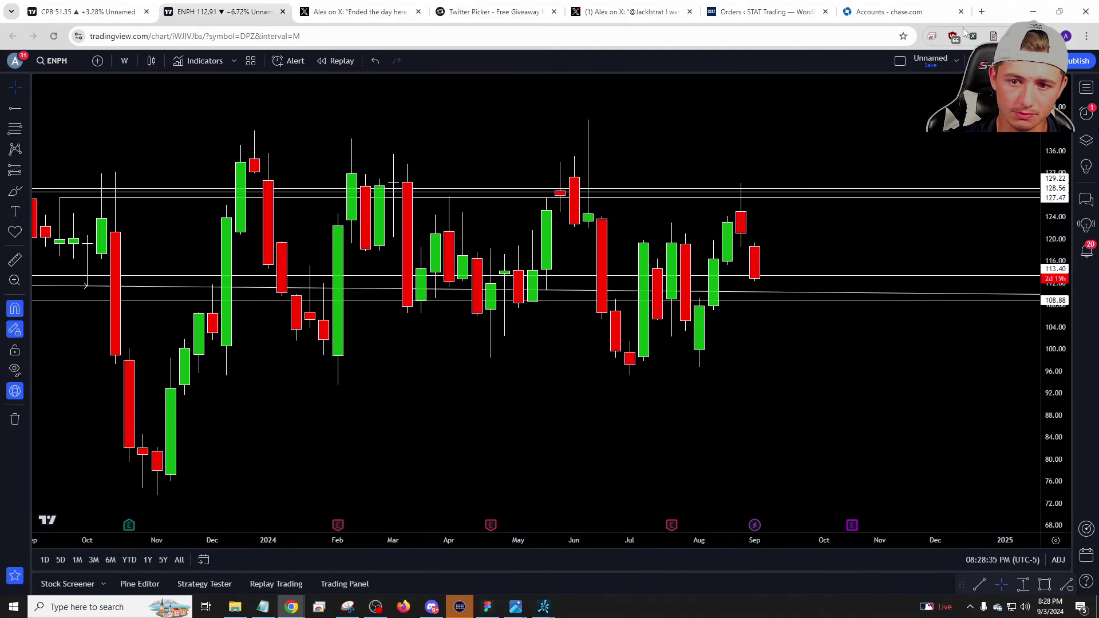
pyautogui.rightClick(796, 216)
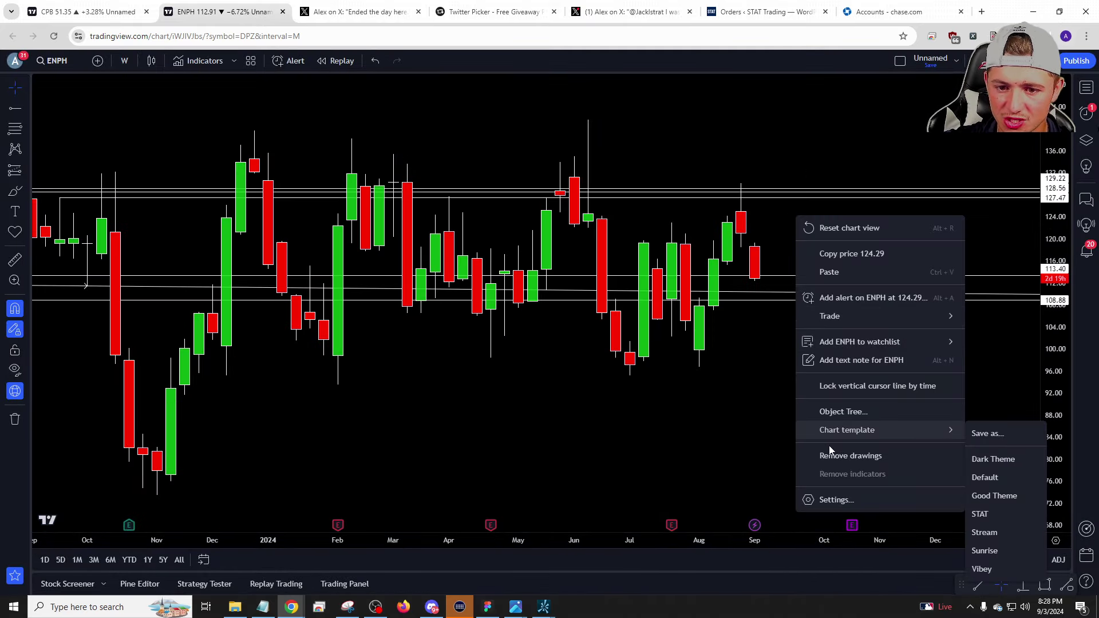
pyautogui.click(854, 455)
# Draw an ENPH trend line through the December 2023 and June 2024 highs, and a flat one at the February low of 93.52.
pyautogui.click(29, 108)
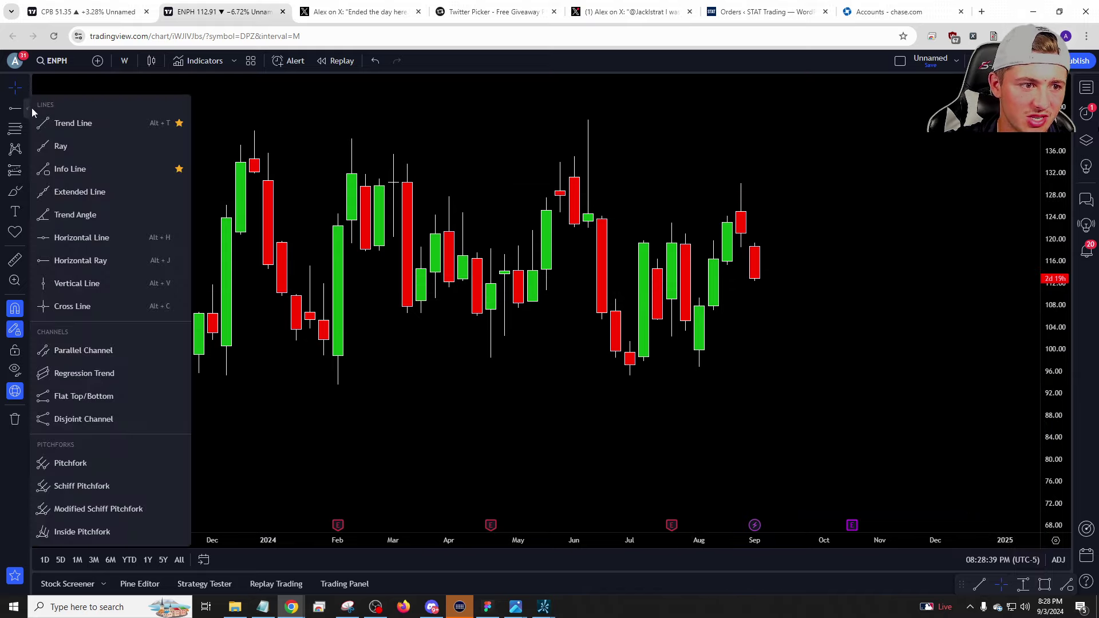
pyautogui.click(72, 123)
pyautogui.click(588, 119)
pyautogui.click(254, 131)
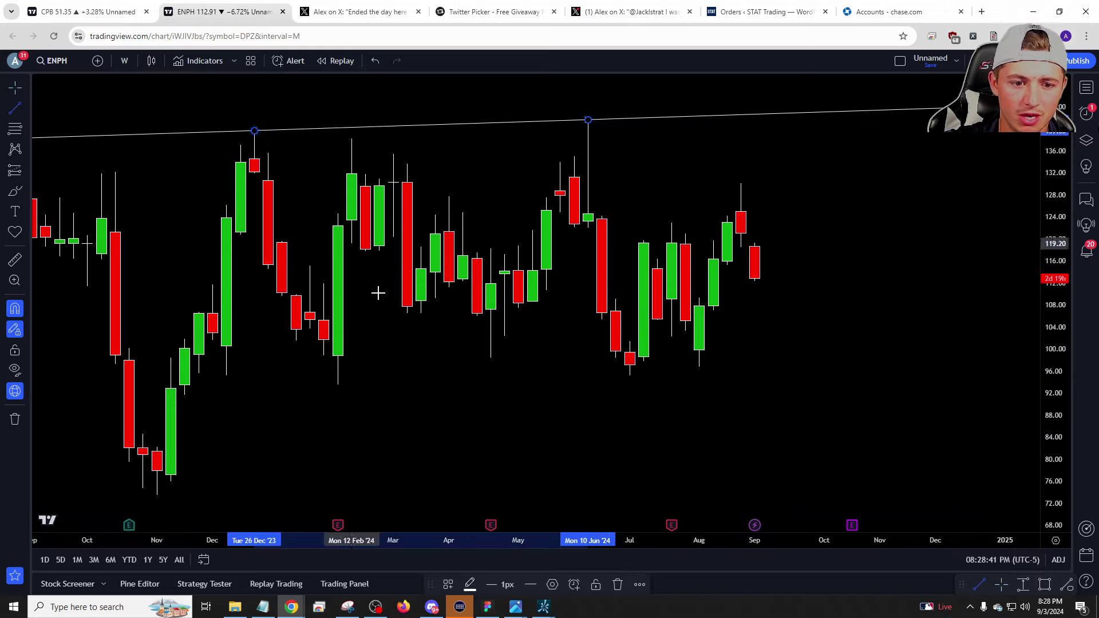
pyautogui.click(338, 384)
pyautogui.click(533, 384)
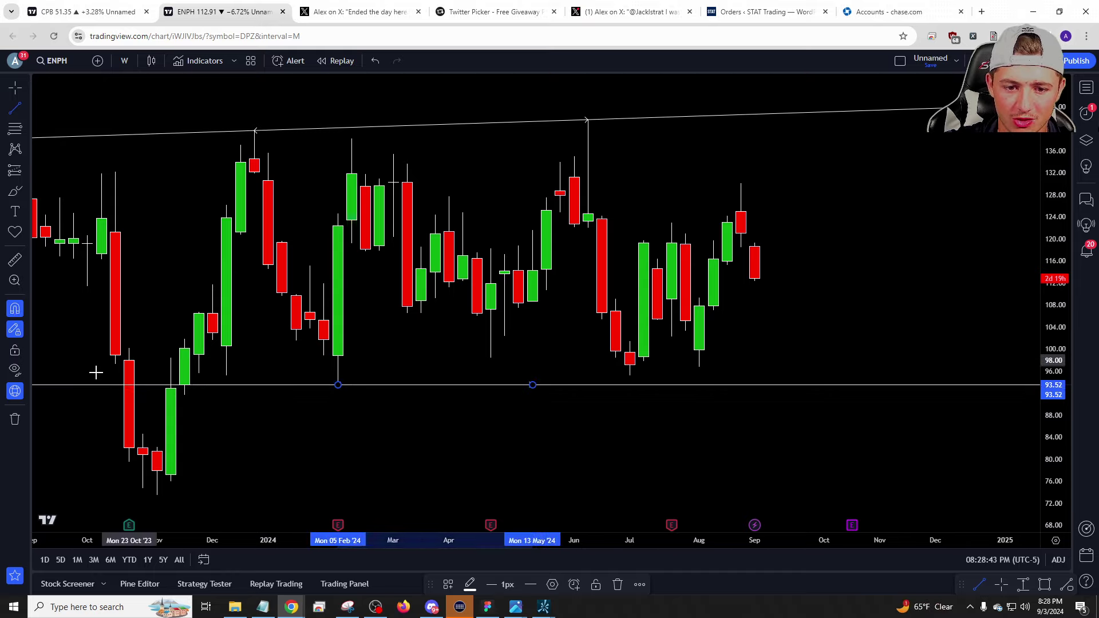
# Draw ENPH trend lines through the July and late August highs and through the July and August lows.
pyautogui.click(741, 187)
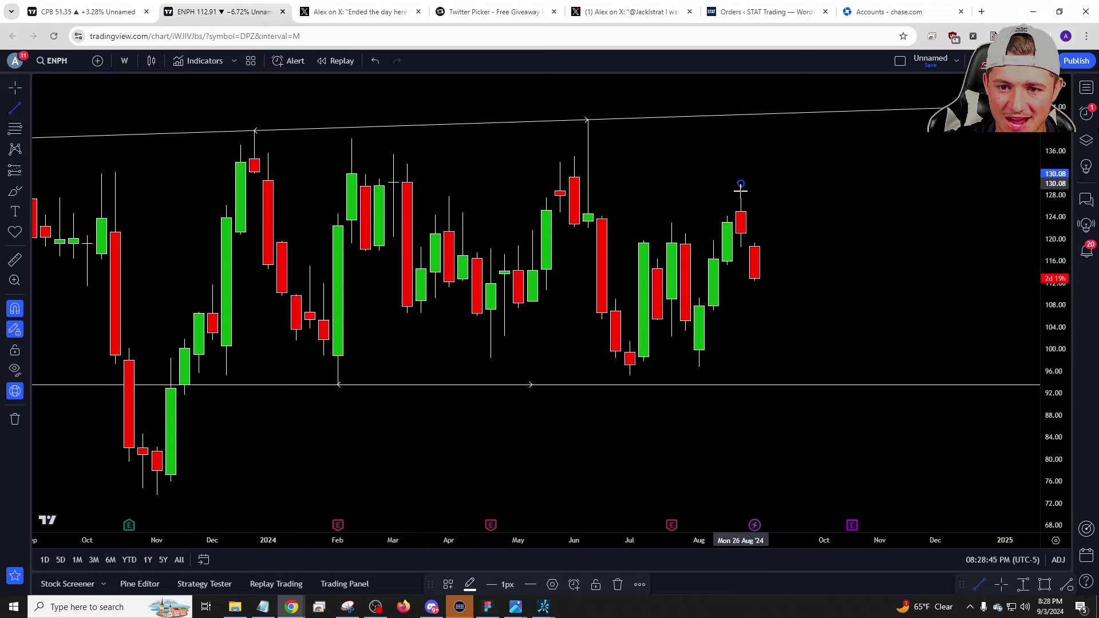
pyautogui.click(644, 241)
pyautogui.click(13, 117)
pyautogui.click(698, 367)
pyautogui.click(643, 362)
pyautogui.click(712, 359)
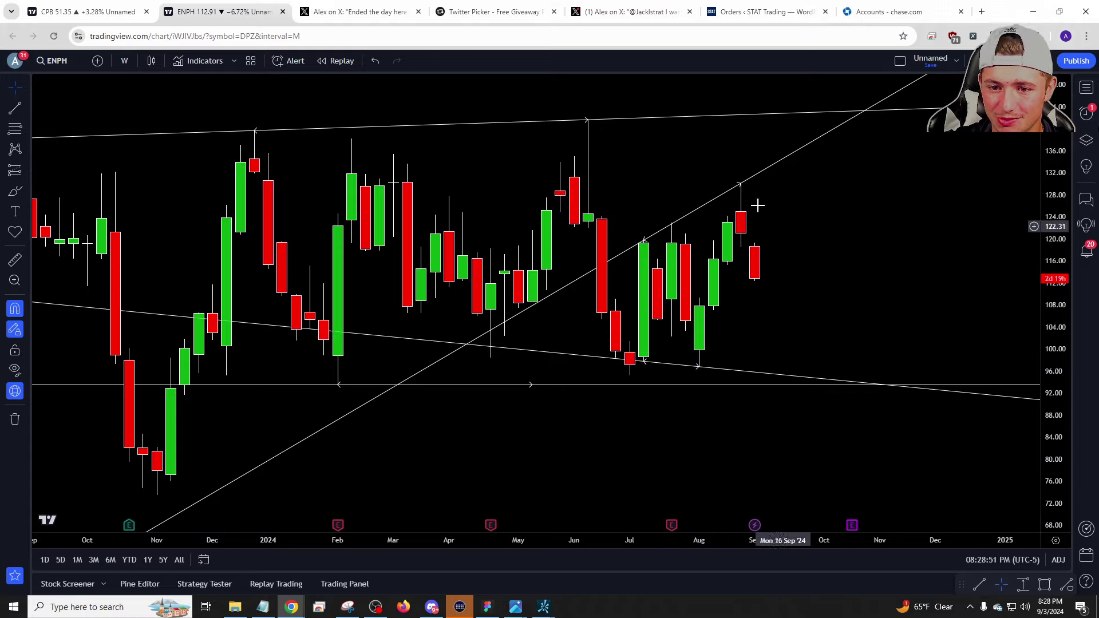
# Add "ENPH 2u-2d wk" to the Notepad watchlist and return to the chart.
pyautogui.click(263, 609)
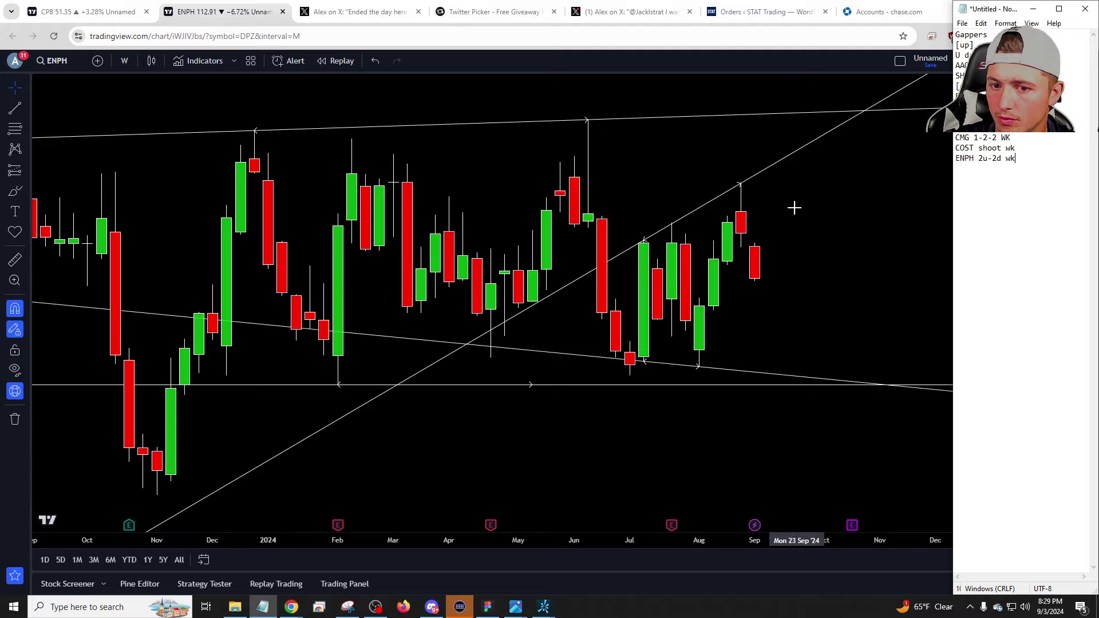
pyautogui.click(781, 230)
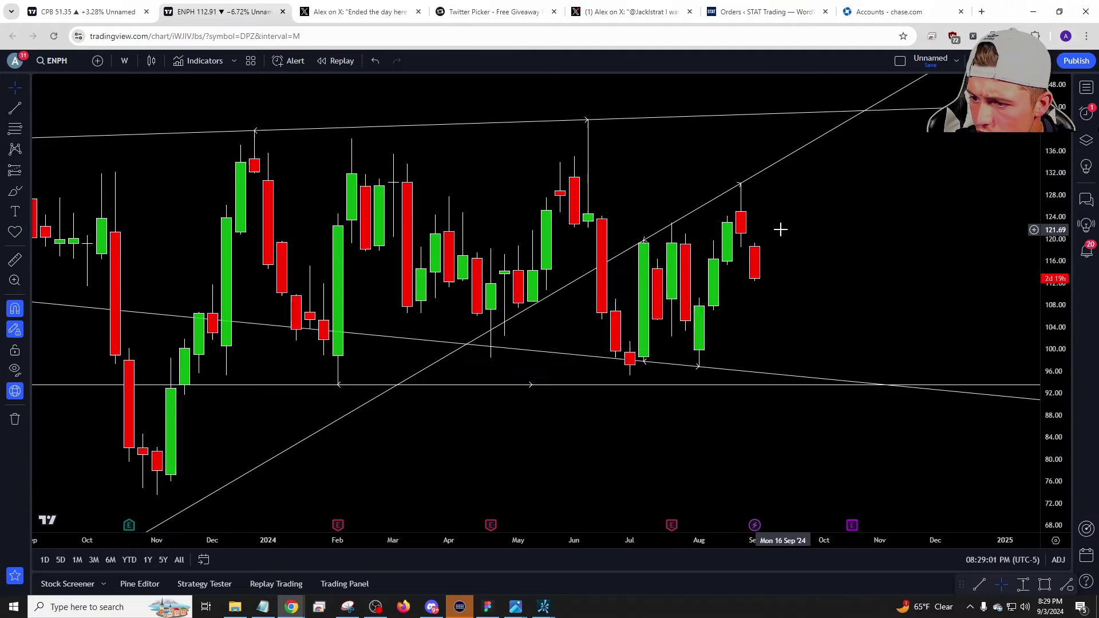
# Move on to GE and examine its daily, weekly and monthly charts against the existing trend lines.
pyautogui.press('space')
pyautogui.write('1d')
pyautogui.press('Return')
pyautogui.write('1m')
pyautogui.press('Return')
pyautogui.write('1D')
pyautogui.press('Return')
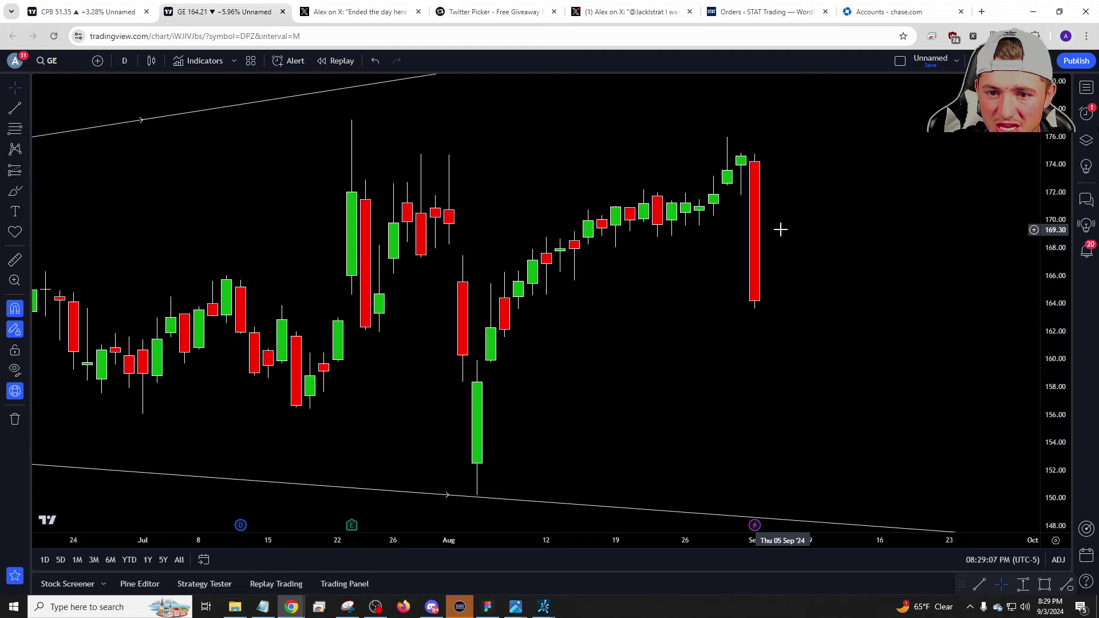
pyautogui.write('W')
pyautogui.press('Return')
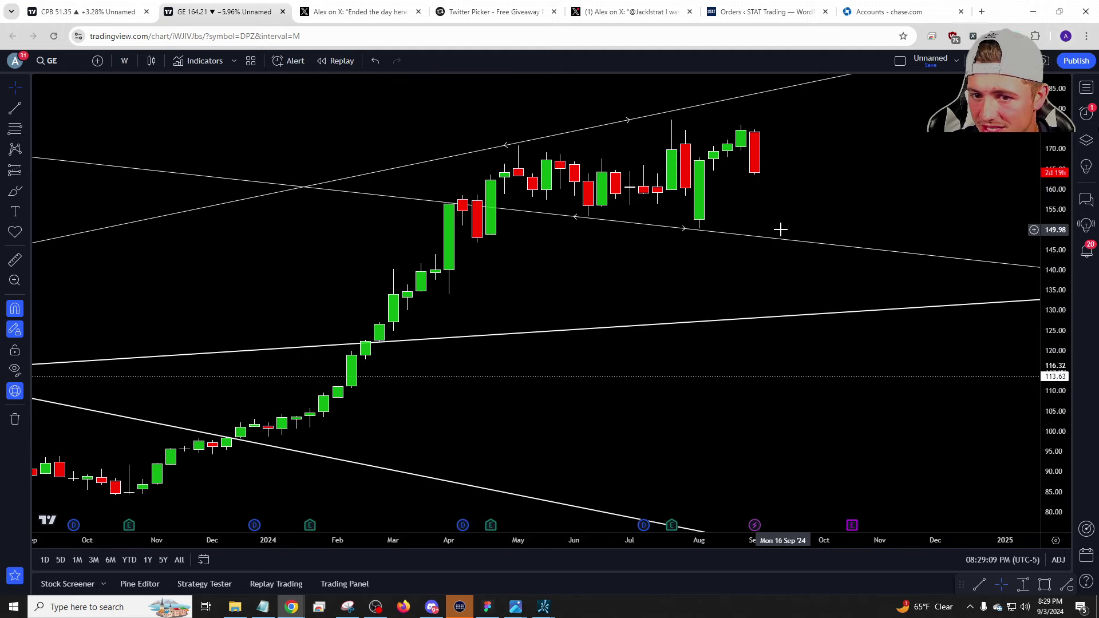
pyautogui.write('M')
pyautogui.press('Return')
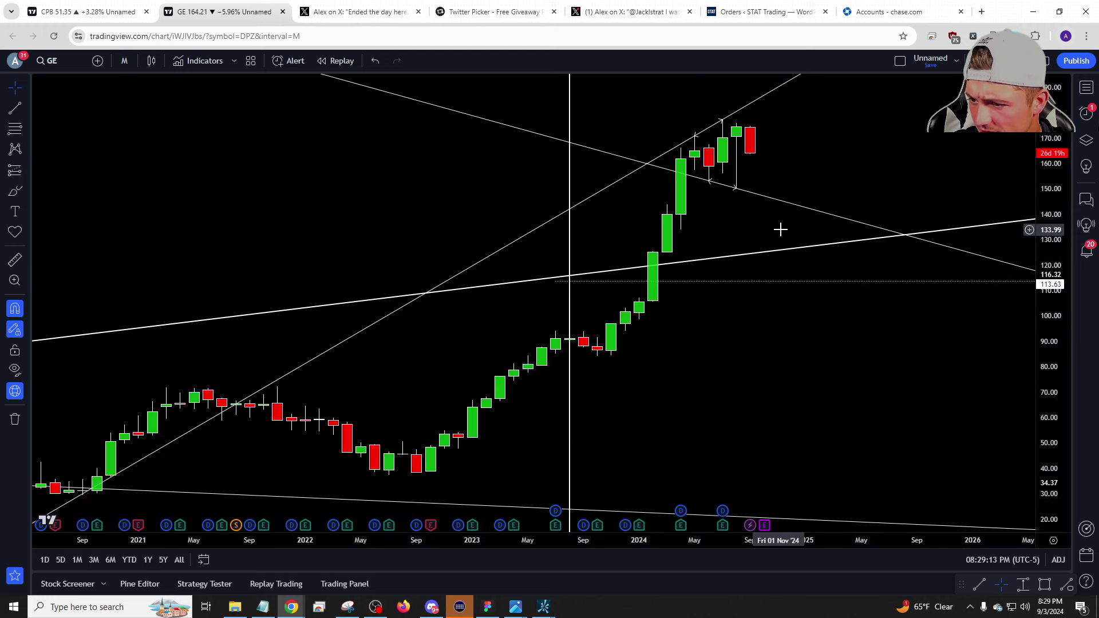
# Move on to GM and examine its monthly and weekly charts.
pyautogui.press('space')
pyautogui.write('W')
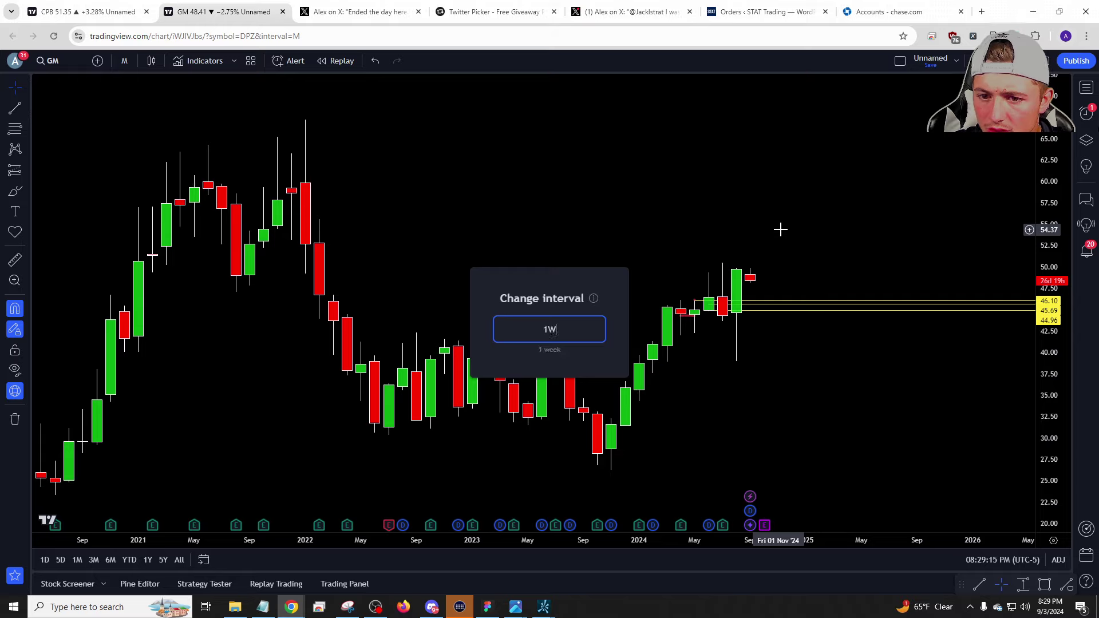
pyautogui.press('Return')
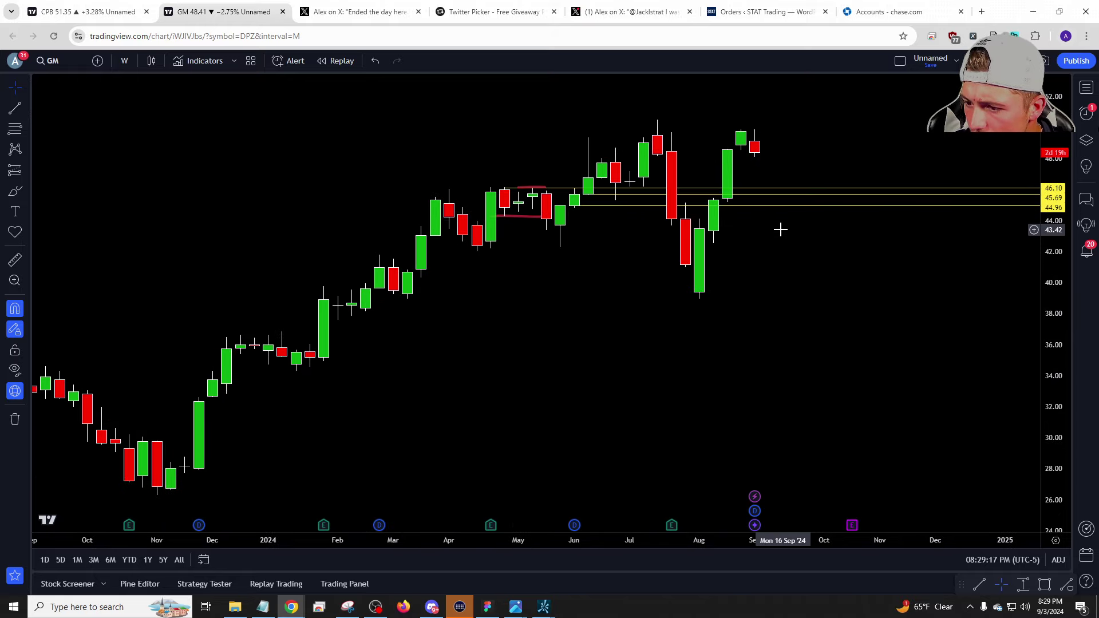
# Move on to QRVO and examine its monthly, weekly and two-week charts.
pyautogui.write('QRVO')
pyautogui.press('Return')
pyautogui.write('1M')
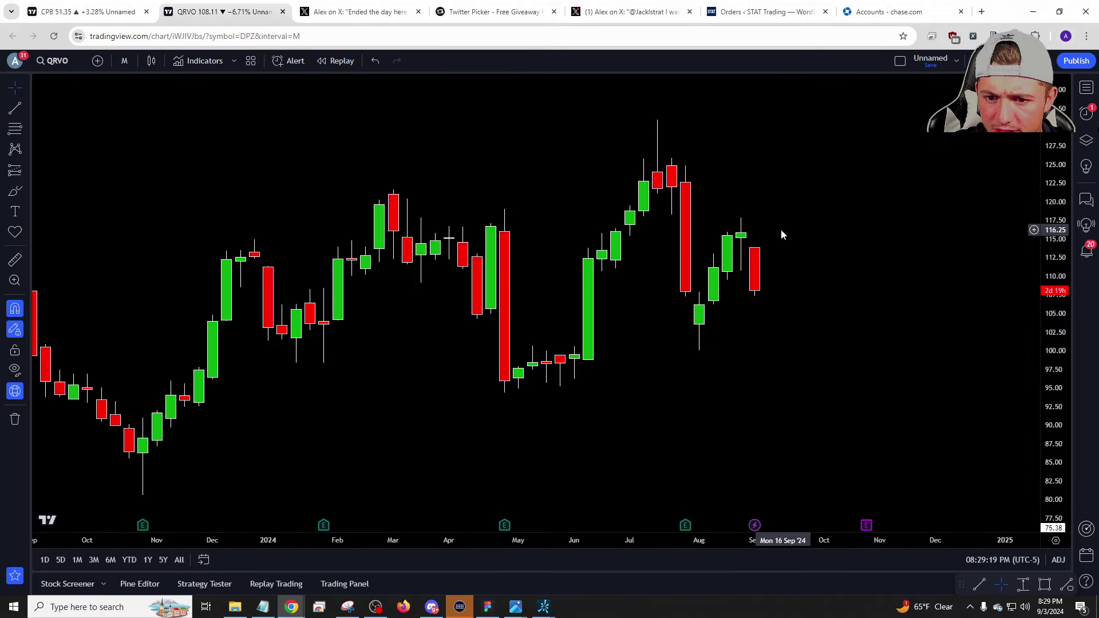
pyautogui.press('Return')
pyautogui.write('1W')
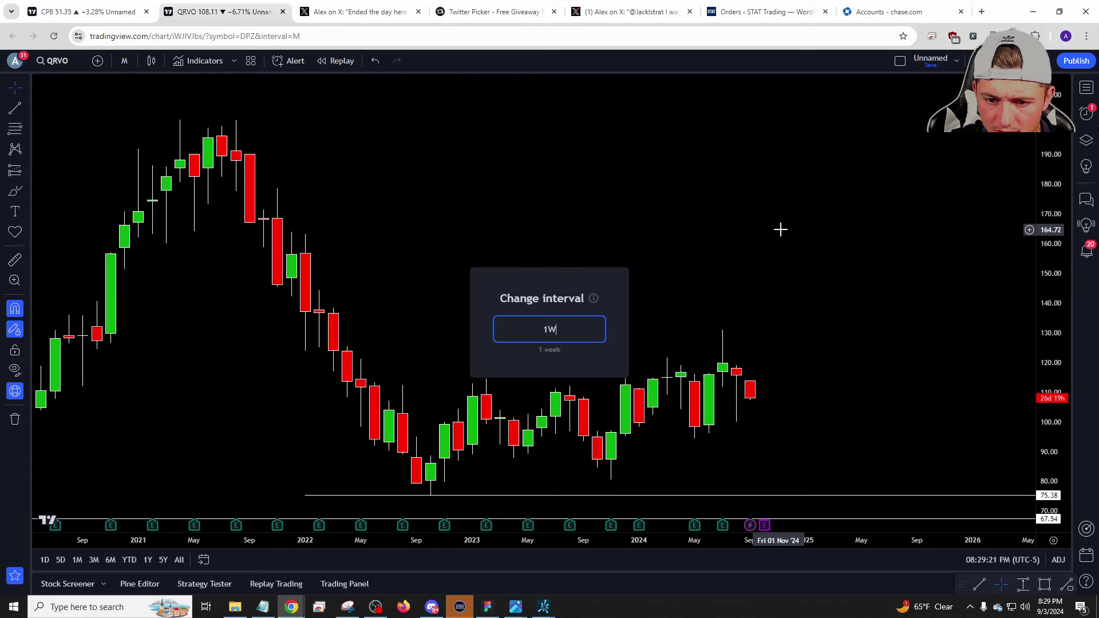
pyautogui.press('Return')
pyautogui.write('2W')
pyautogui.press('Return')
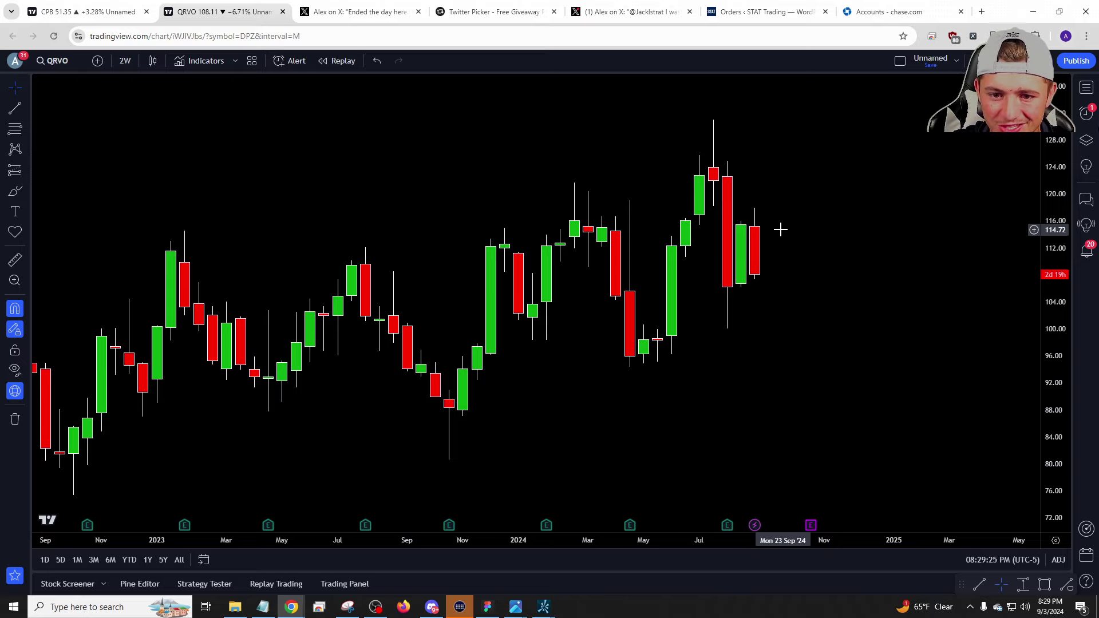
# Examine QRVO's weekly and daily charts and check the Notepad watchlist before returning to the chart.
pyautogui.write('1W')
pyautogui.press('Return')
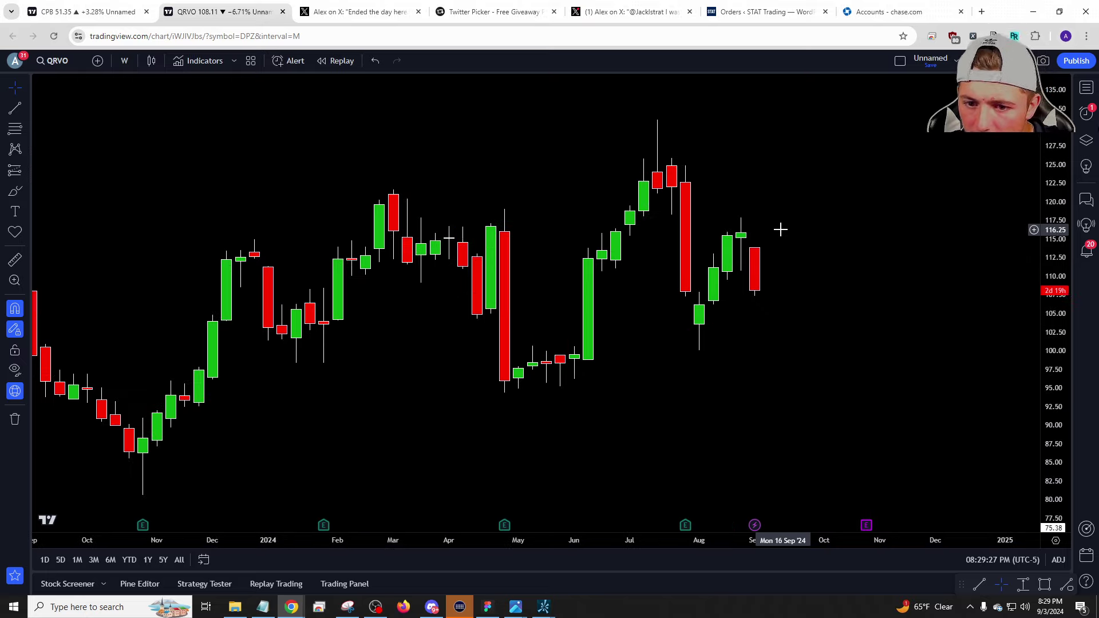
pyautogui.write('1D')
pyautogui.press('Return')
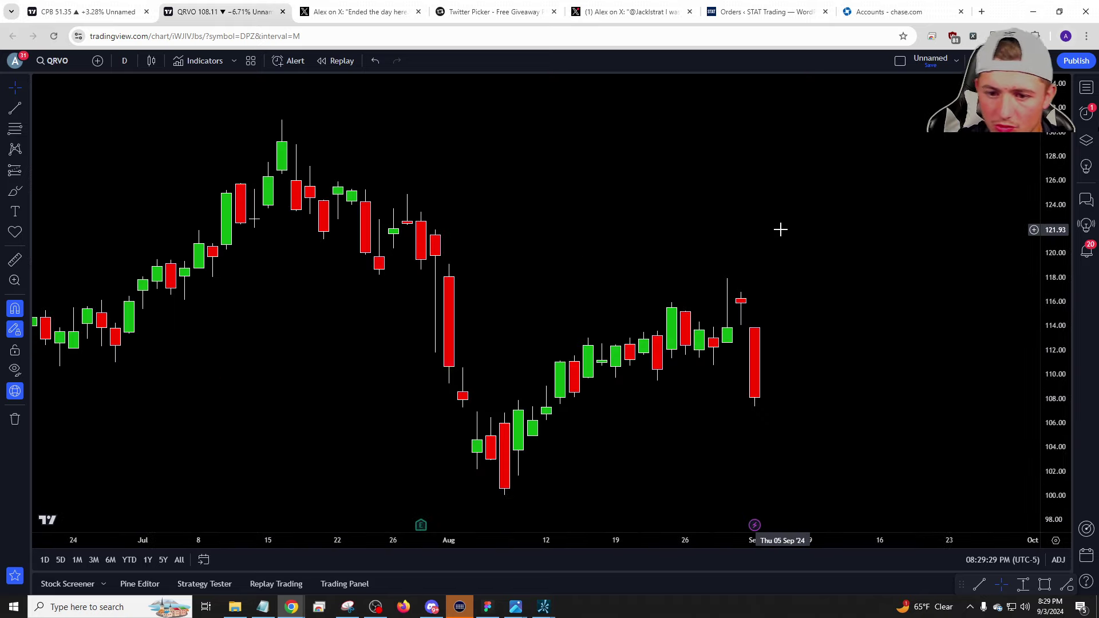
pyautogui.click(263, 606)
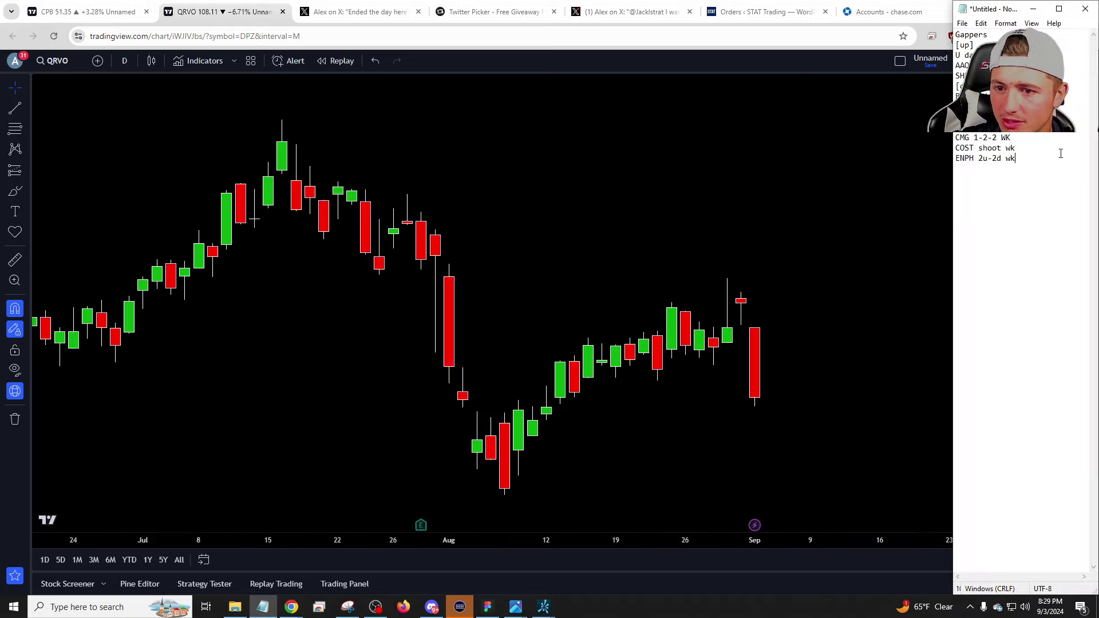
pyautogui.click(896, 271)
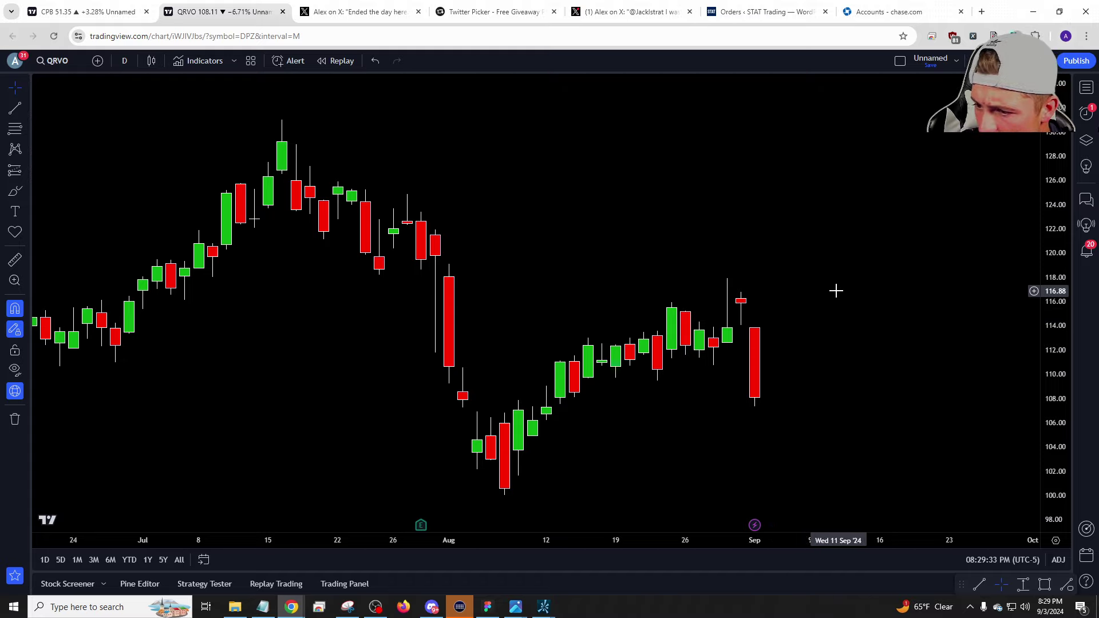
# Bring up SPY and examine its weekly and daily charts.
pyautogui.write('SPY')
pyautogui.press('Return')
pyautogui.write('1W')
pyautogui.press('Return')
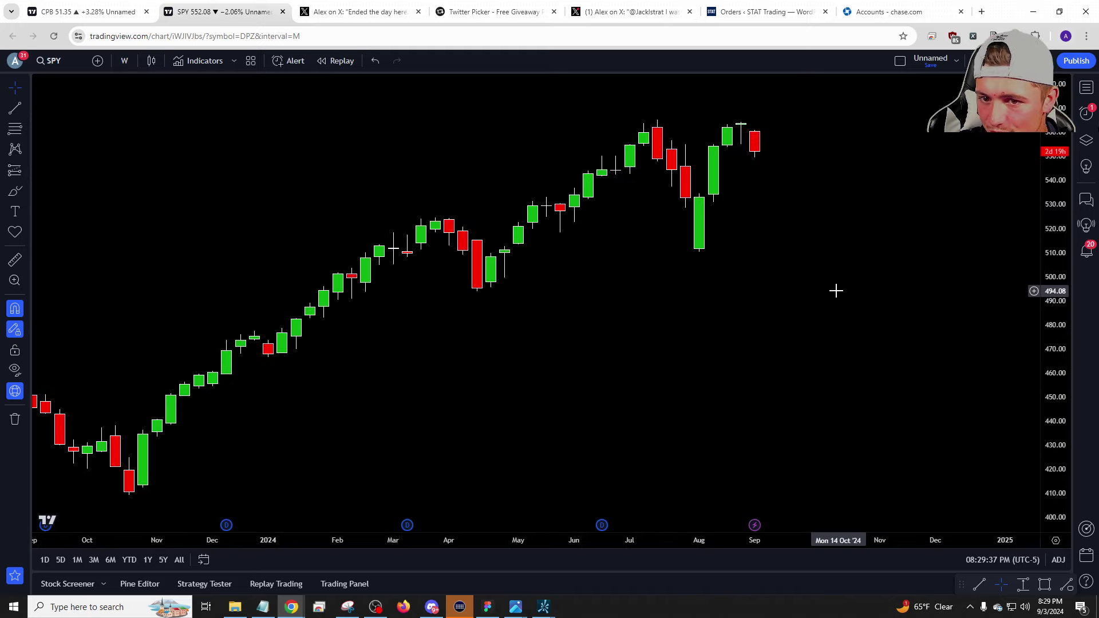
pyautogui.write('1D')
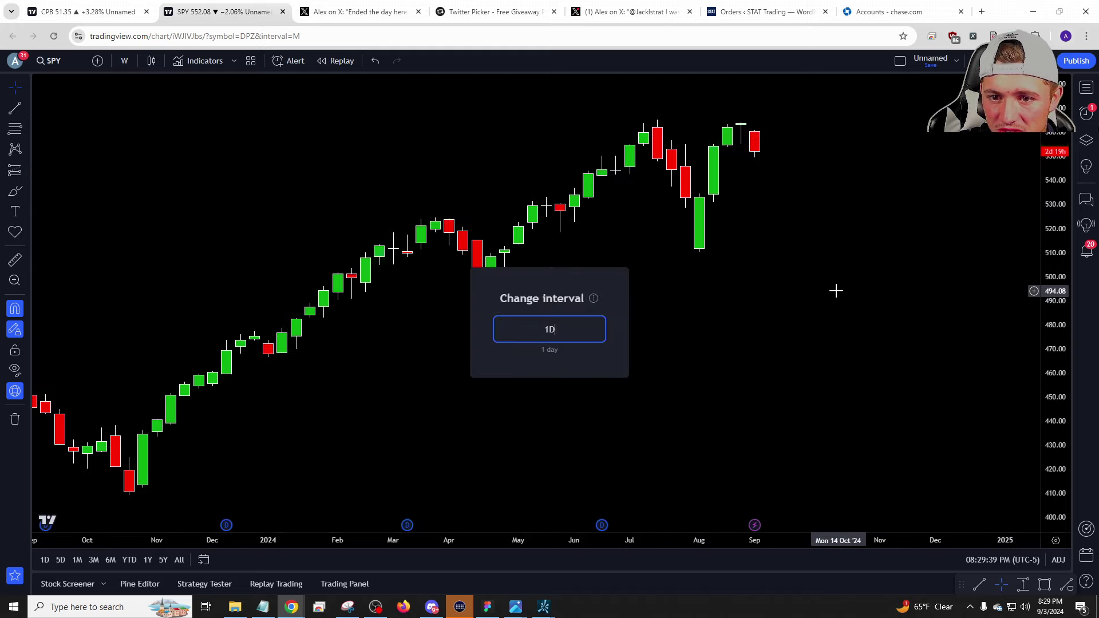
pyautogui.press('Return')
# Set SPY to the 1-hour interval and draw a trend line from the September 3 low to the August 15 lows.
pyautogui.write('1h')
pyautogui.press('Return')
pyautogui.scroll(-3, 842, 283)
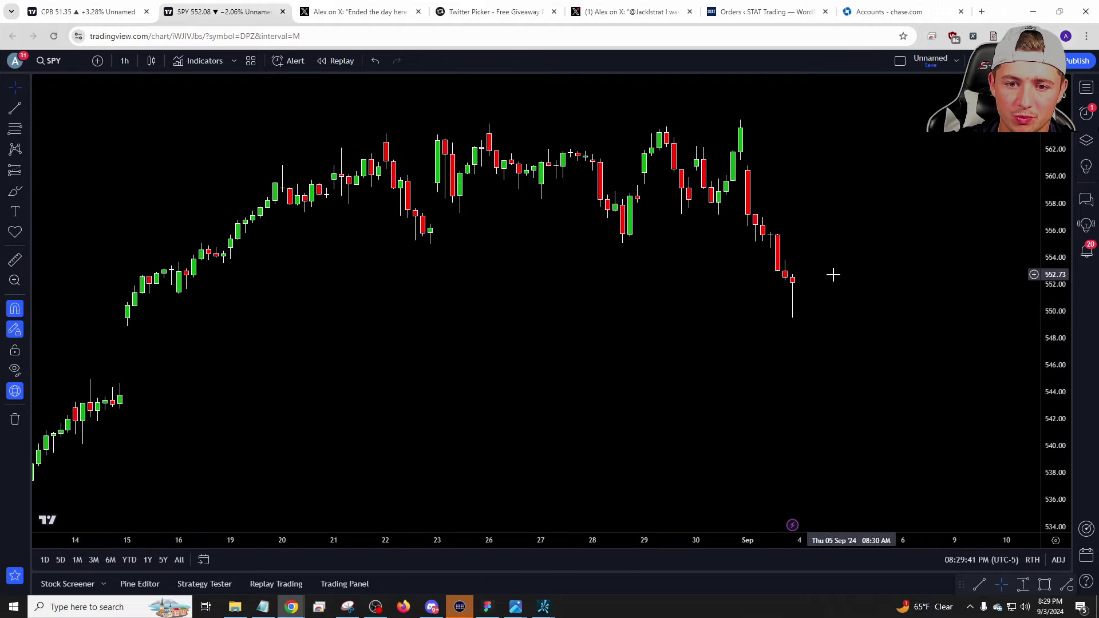
pyautogui.click(15, 108)
pyautogui.click(793, 317)
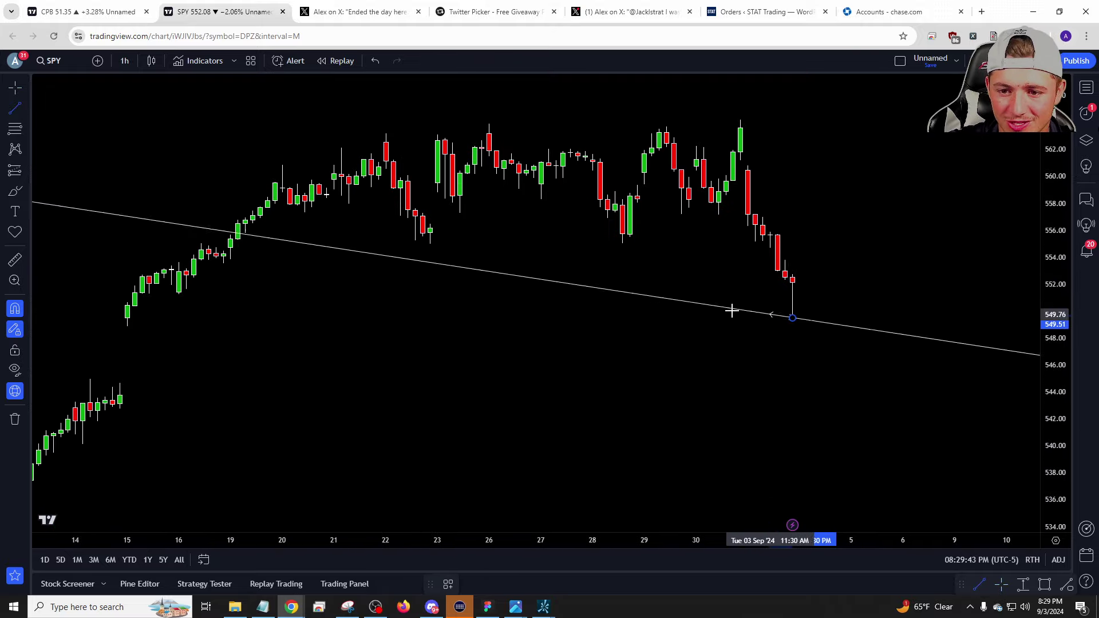
pyautogui.click(135, 304)
# Draw an upper trend line on the hourly SPY chart through the August 26 and August 30 highs.
pyautogui.click(386, 133)
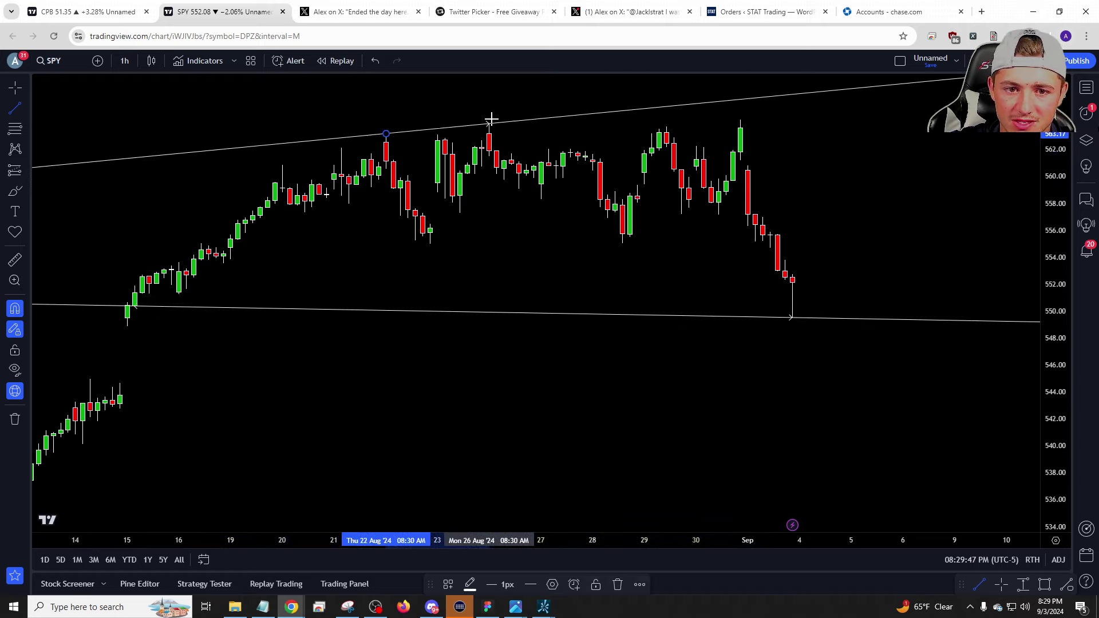
pyautogui.click(492, 119)
pyautogui.moveTo(386, 134); pyautogui.dragTo(740, 119)
pyautogui.moveTo(810, 169); pyautogui.dragTo(788, 178)
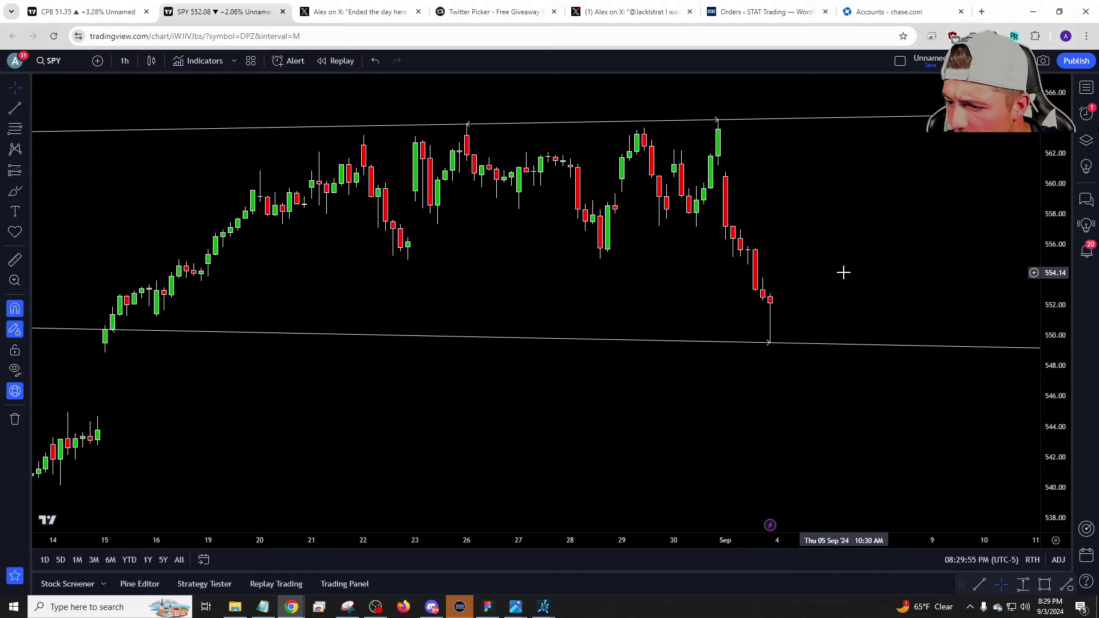
# Open the weekly SBUX chart and draw trend lines through the late January and late August highs and through the May and July lows.
pyautogui.write('SBUX')
pyautogui.press('Return')
pyautogui.write('1w')
pyautogui.press('Return')
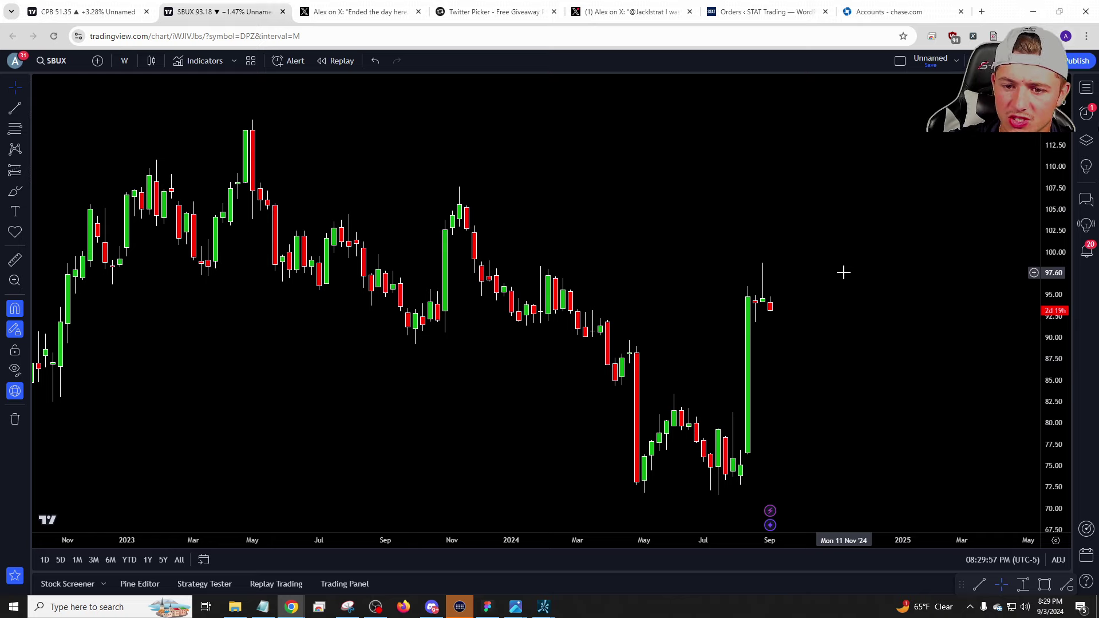
pyautogui.scroll(5, 764, 260)
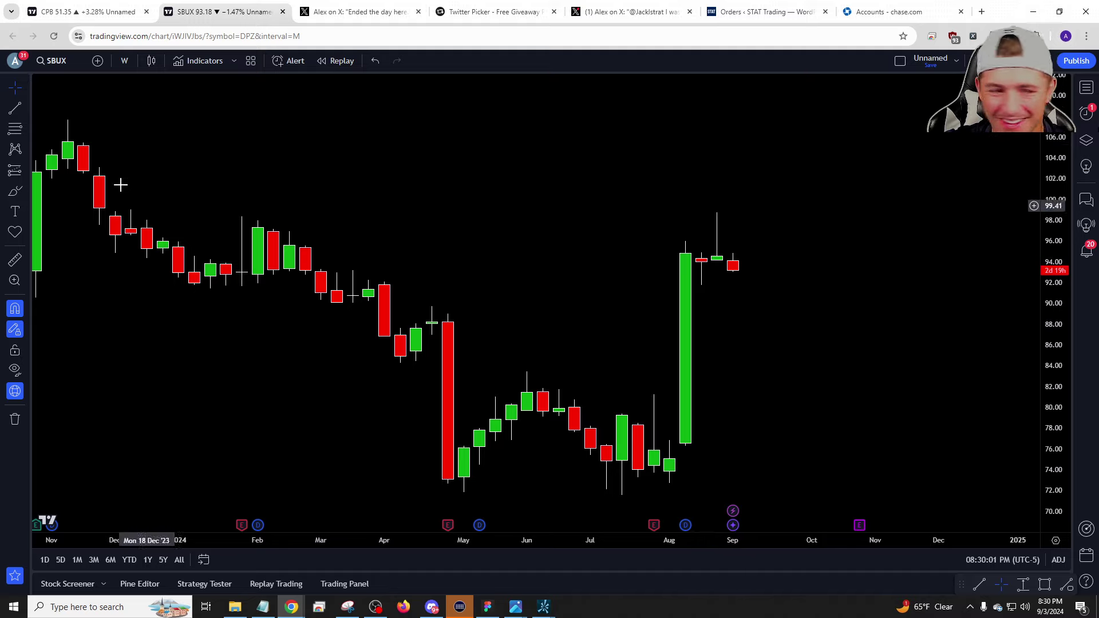
pyautogui.click(15, 108)
pyautogui.moveTo(716, 212); pyautogui.dragTo(590, 235)
pyautogui.moveTo(453, 245); pyautogui.dragTo(266, 224)
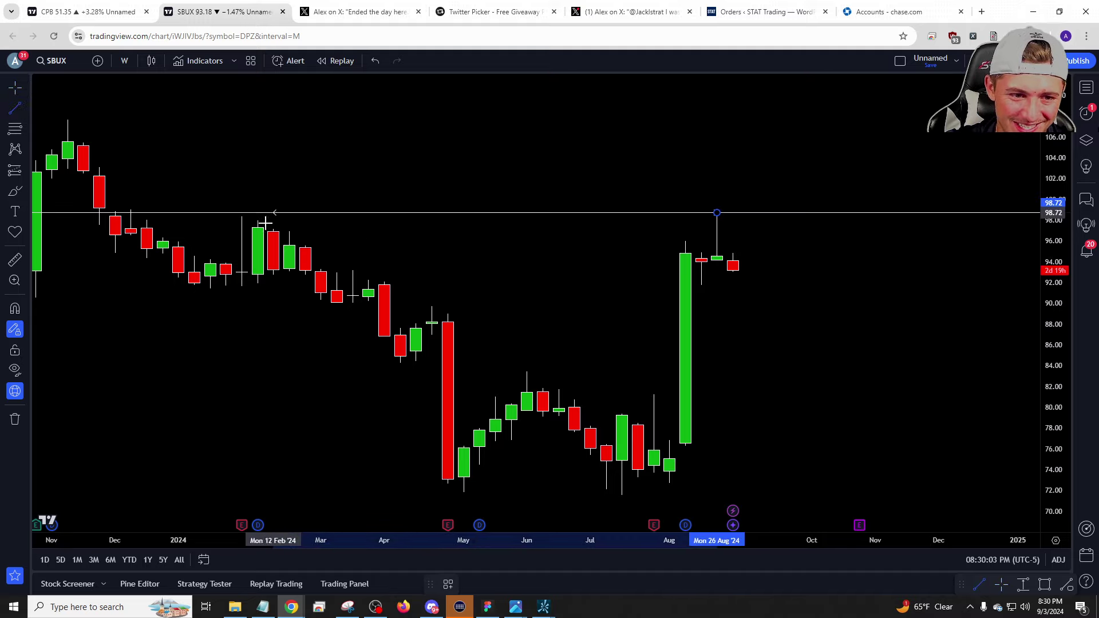
pyautogui.moveTo(464, 492); pyautogui.dragTo(666, 445)
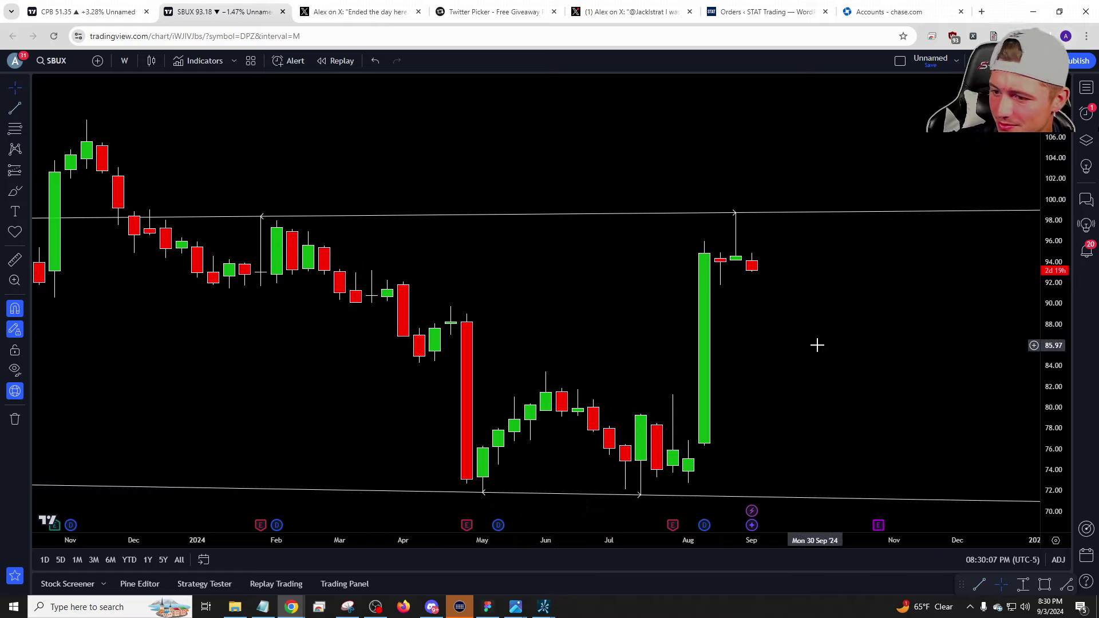
# Examine SBUX on the daily and monthly intervals and return to the daily chart.
pyautogui.write('1d')
pyautogui.press('Return')
pyautogui.write('1m')
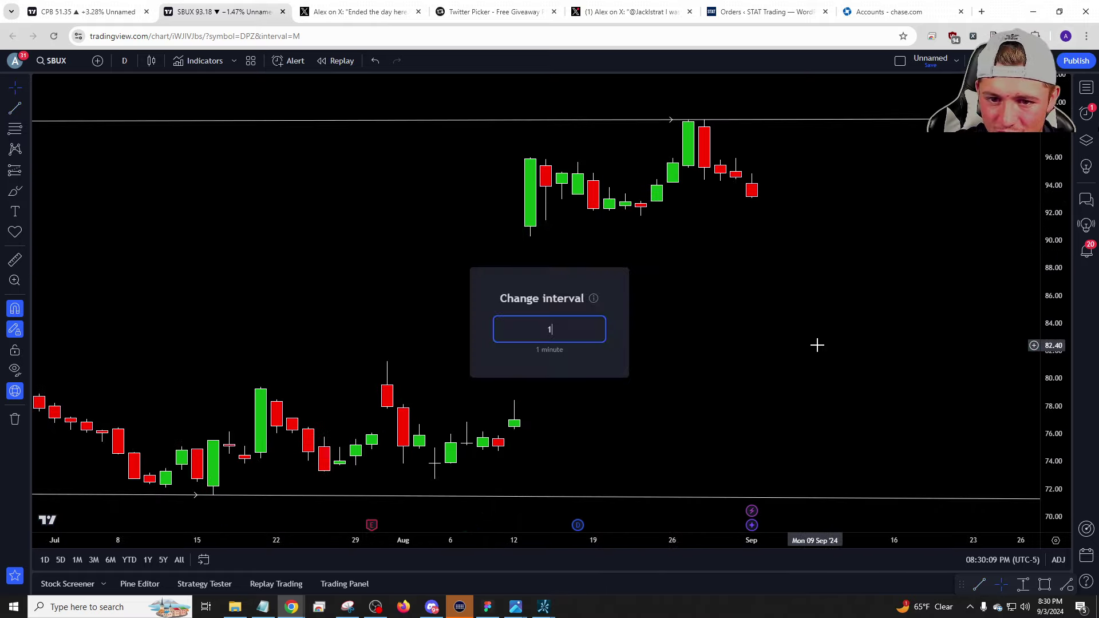
pyautogui.press('Return')
pyautogui.write('1d')
pyautogui.press('Return')
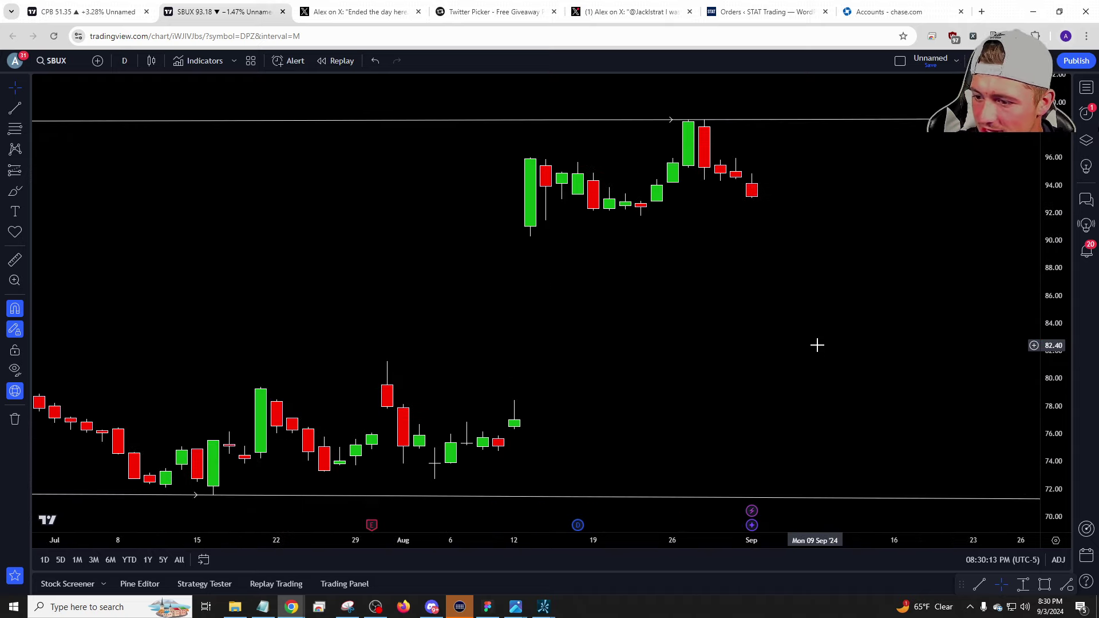
# Move on to ticker W and examine its daily, weekly and monthly charts against the existing trend lines.
pyautogui.write('w')
pyautogui.press('Return')
pyautogui.write('1w')
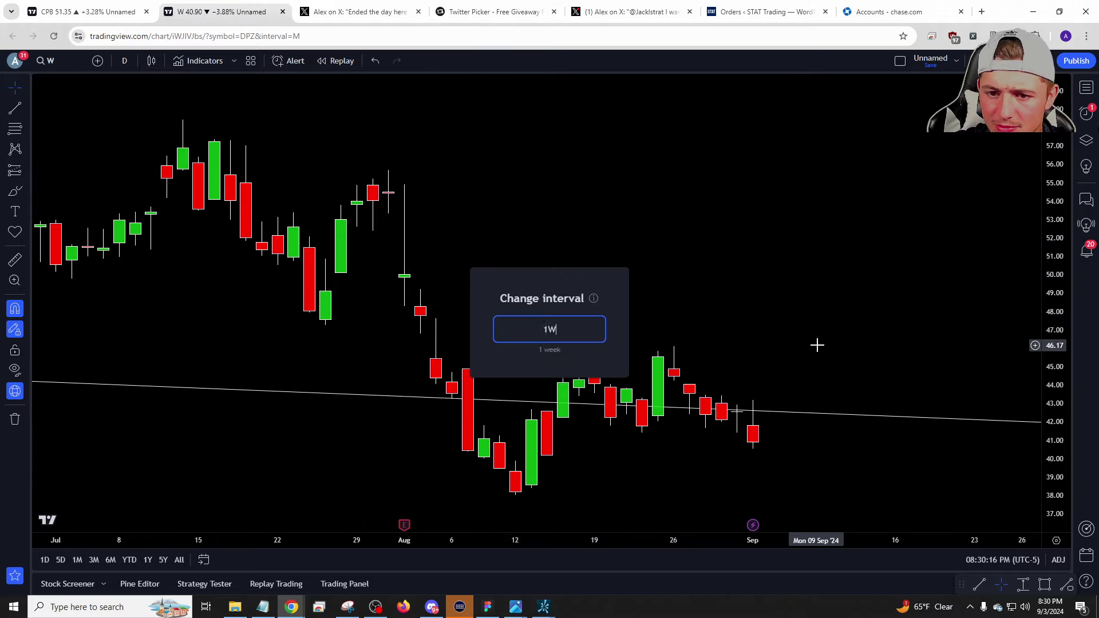
pyautogui.press('Return')
pyautogui.write('1M')
pyautogui.press('Return')
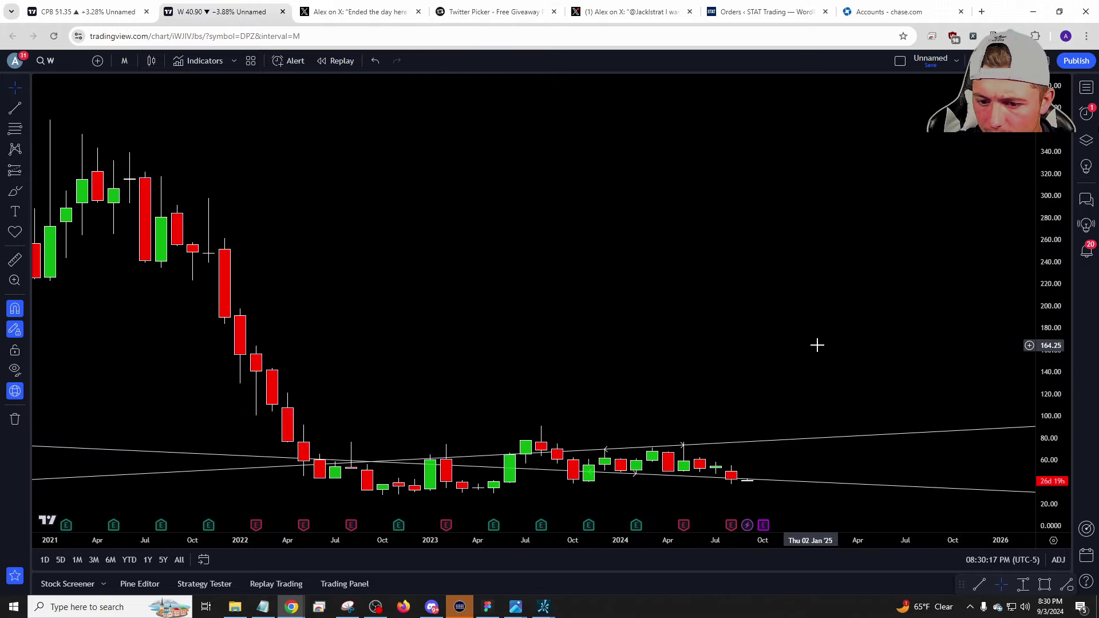
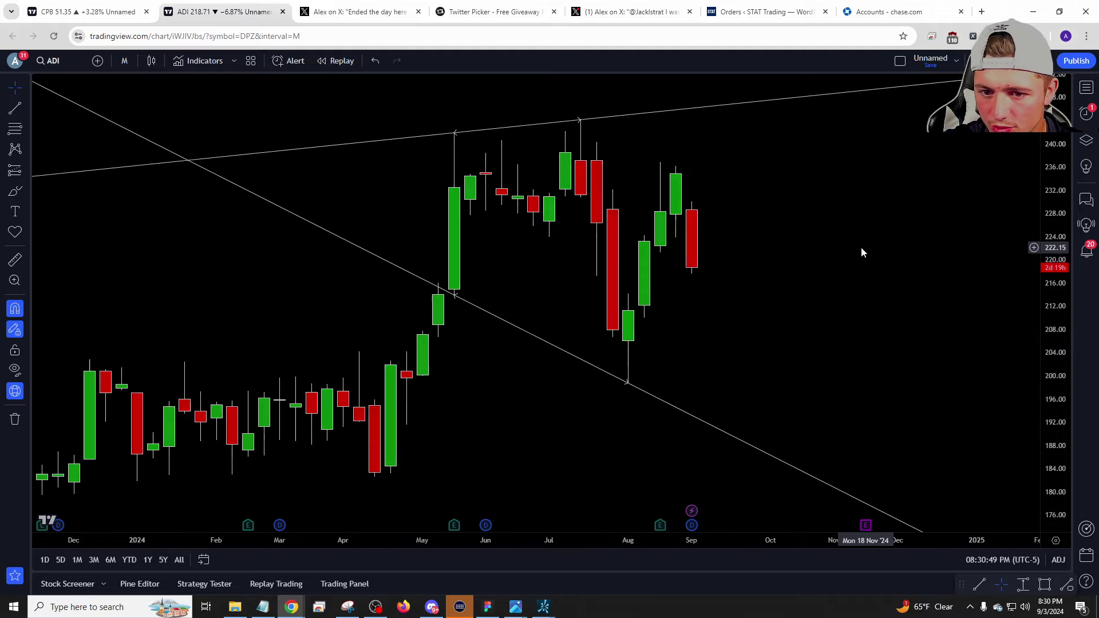
# Open the weekly NVDA chart and add "NVDA 3-2d WK" as a new line in the Notepad watchlist.
pyautogui.scroll(-3, 860, 247)
pyautogui.write('NV')
pyautogui.press('Return')
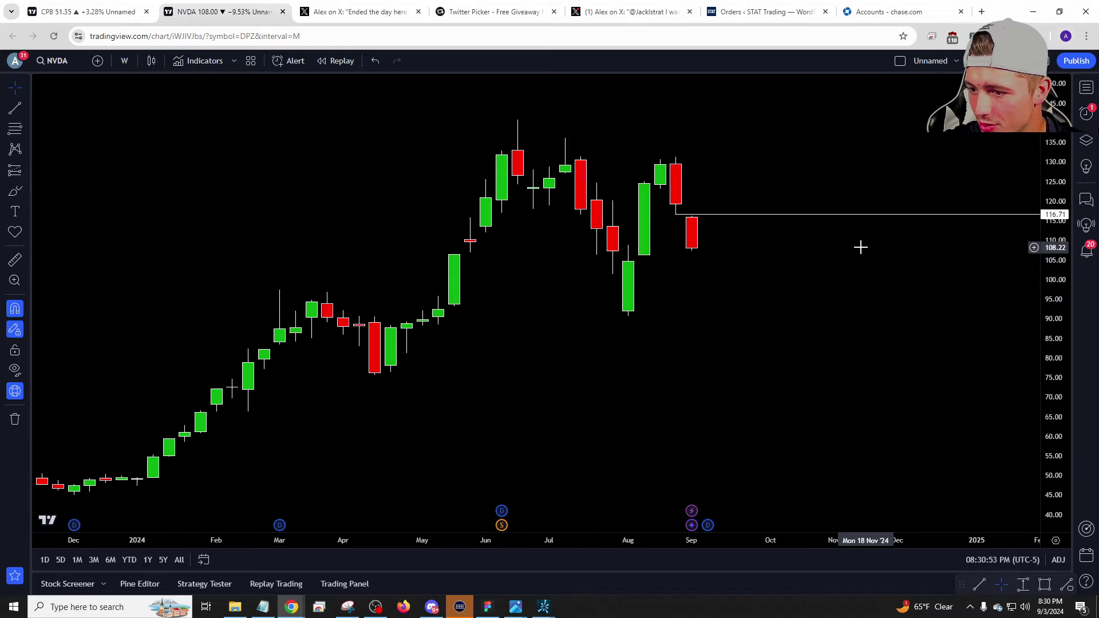
pyautogui.click(263, 607)
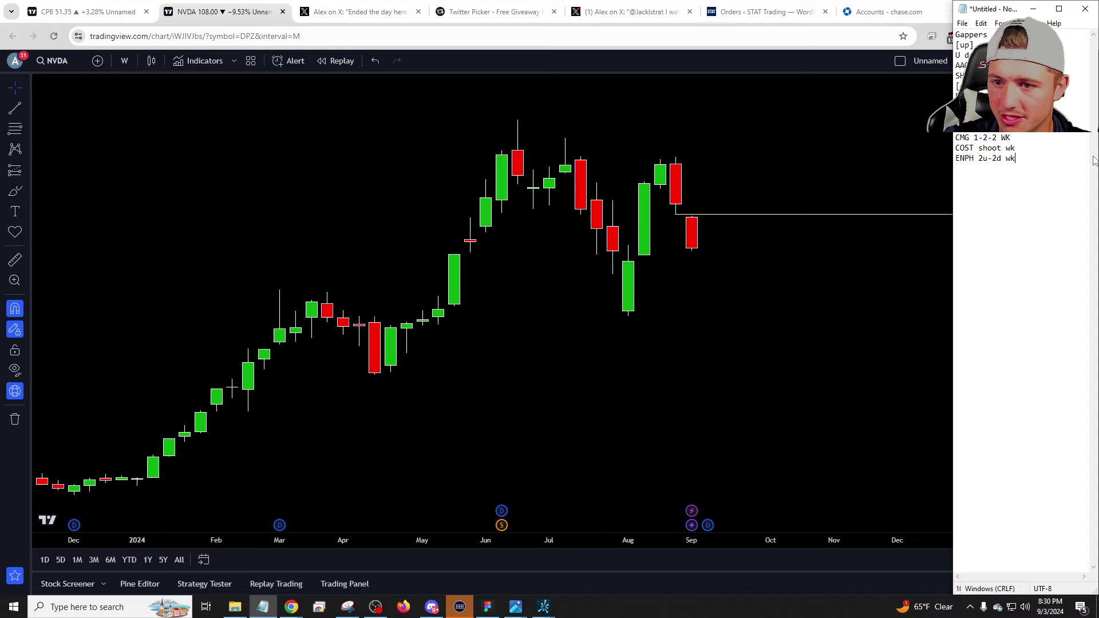
pyautogui.press('Return')
pyautogui.write('NVDA 3-2d WK')
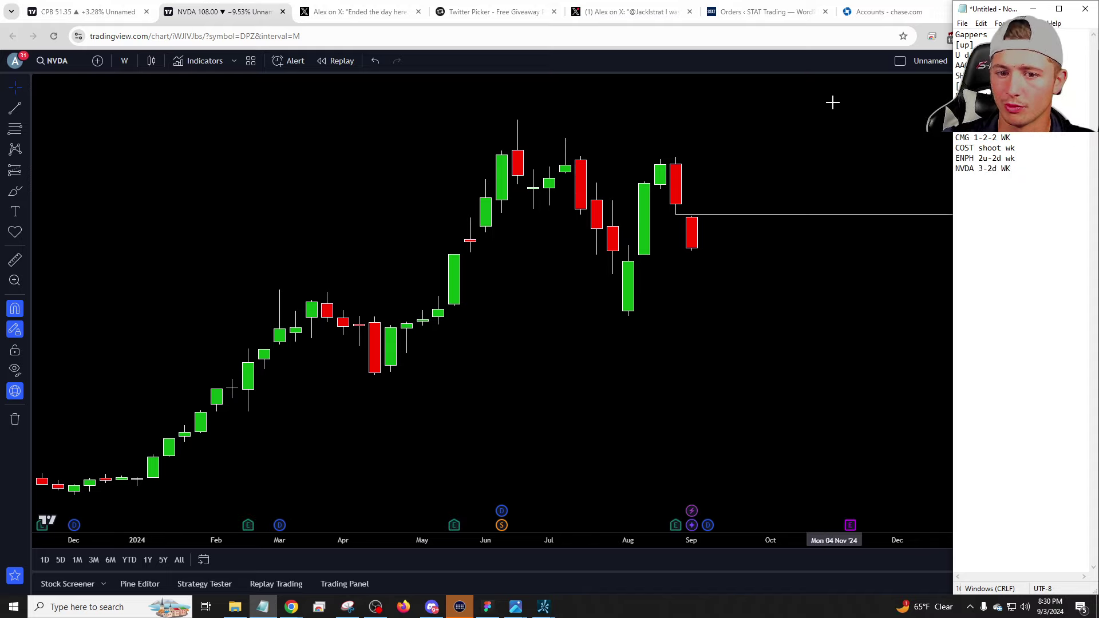
# Return to TradingView and review the weekly charts of LOW and CVX.
pyautogui.click(739, 301)
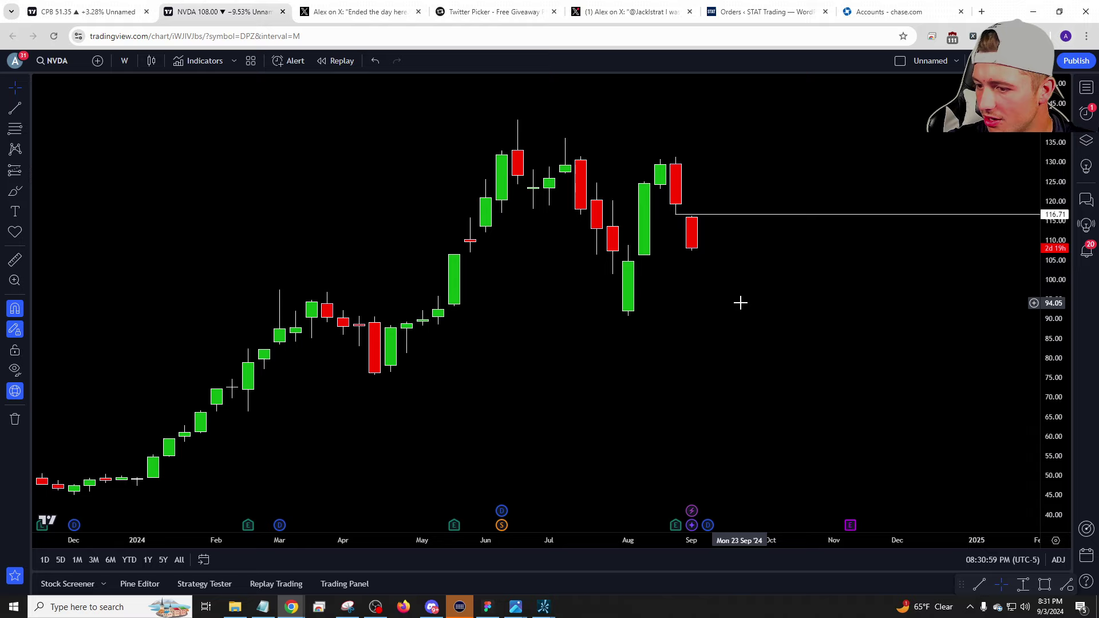
pyautogui.write('LOW')
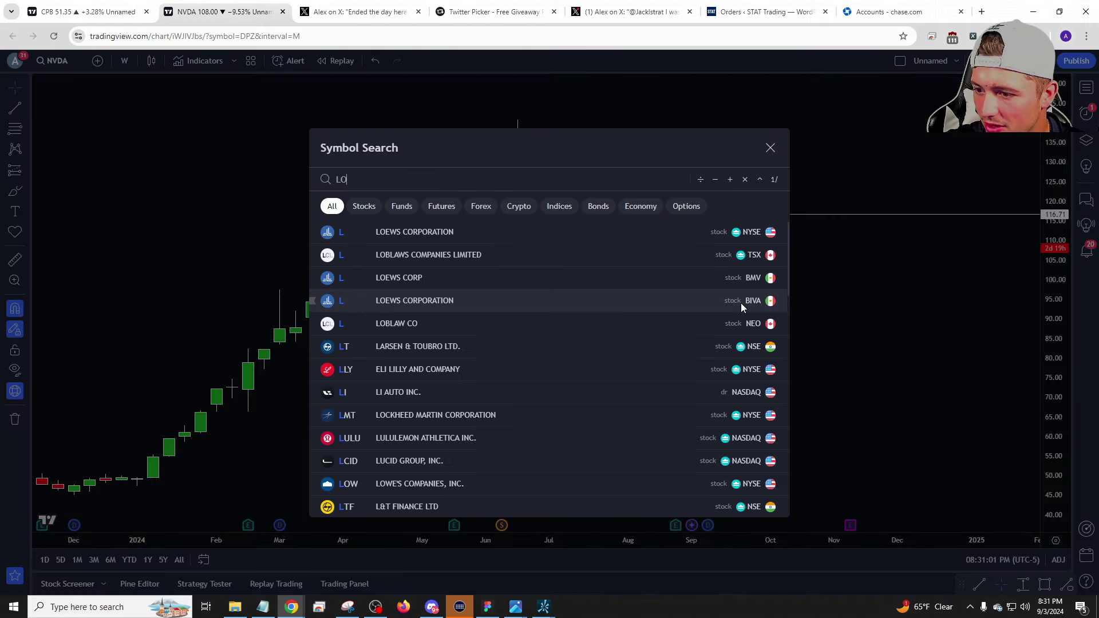
pyautogui.press('Return')
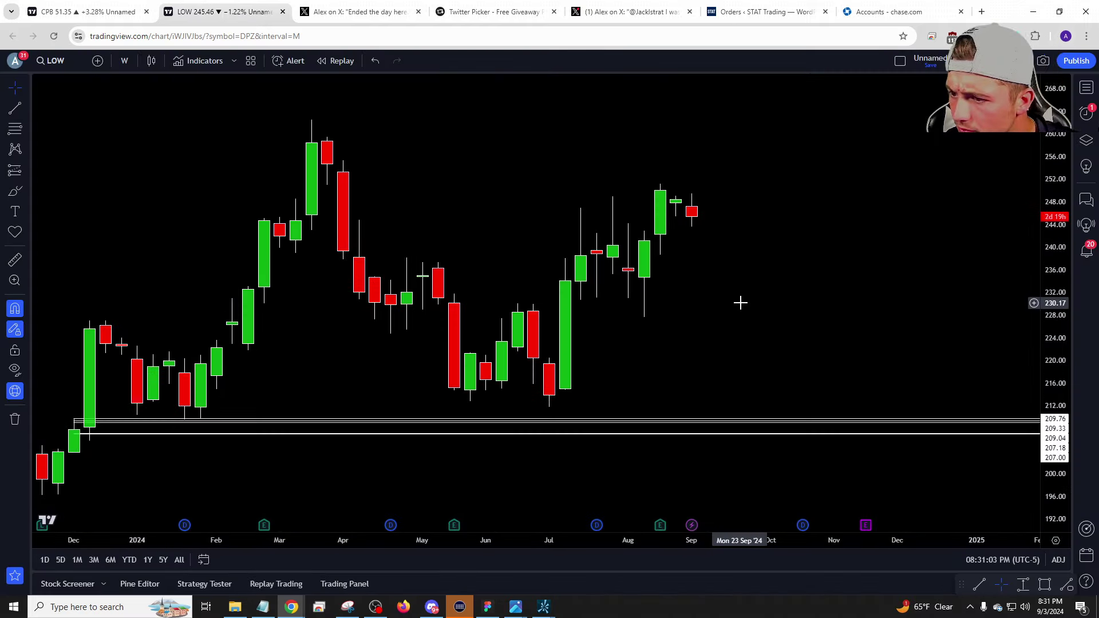
pyautogui.write('CVX')
pyautogui.press('Return')
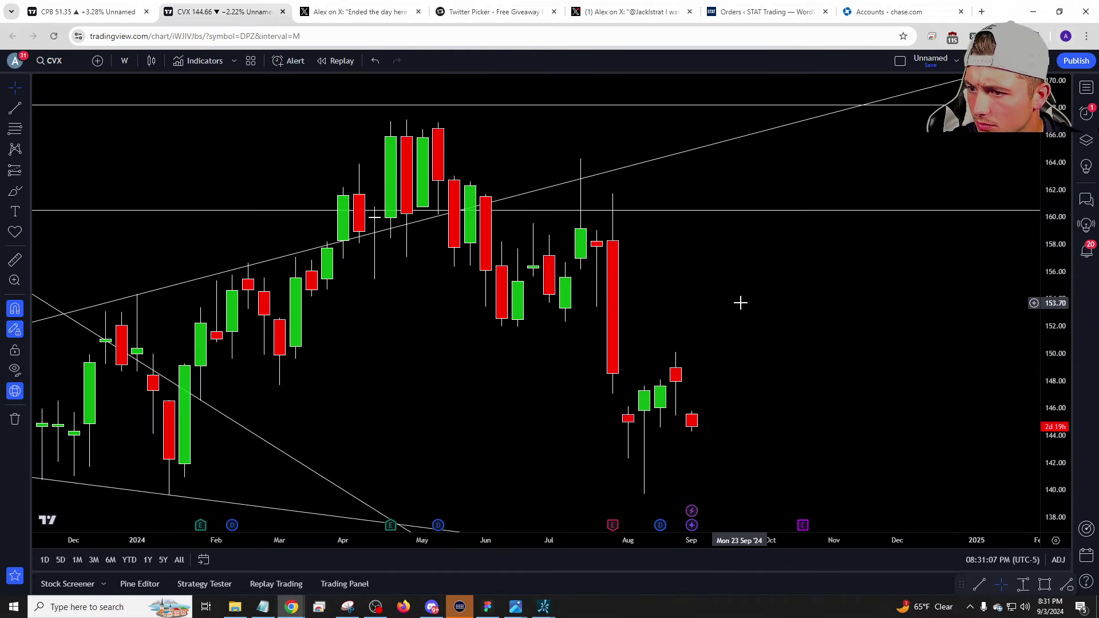
# Examine CAT on the daily and weekly intervals and move on to the weekly DE chart.
pyautogui.write('CAT')
pyautogui.press('Return')
pyautogui.write('D')
pyautogui.press('Return')
pyautogui.write('W')
pyautogui.press('Return')
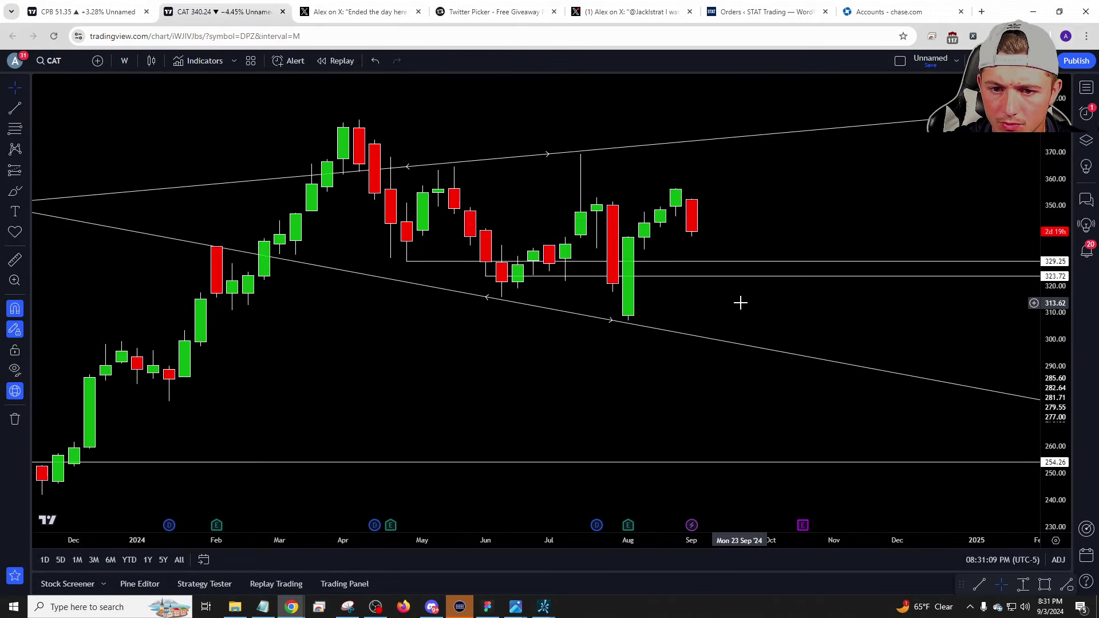
pyautogui.press('space')
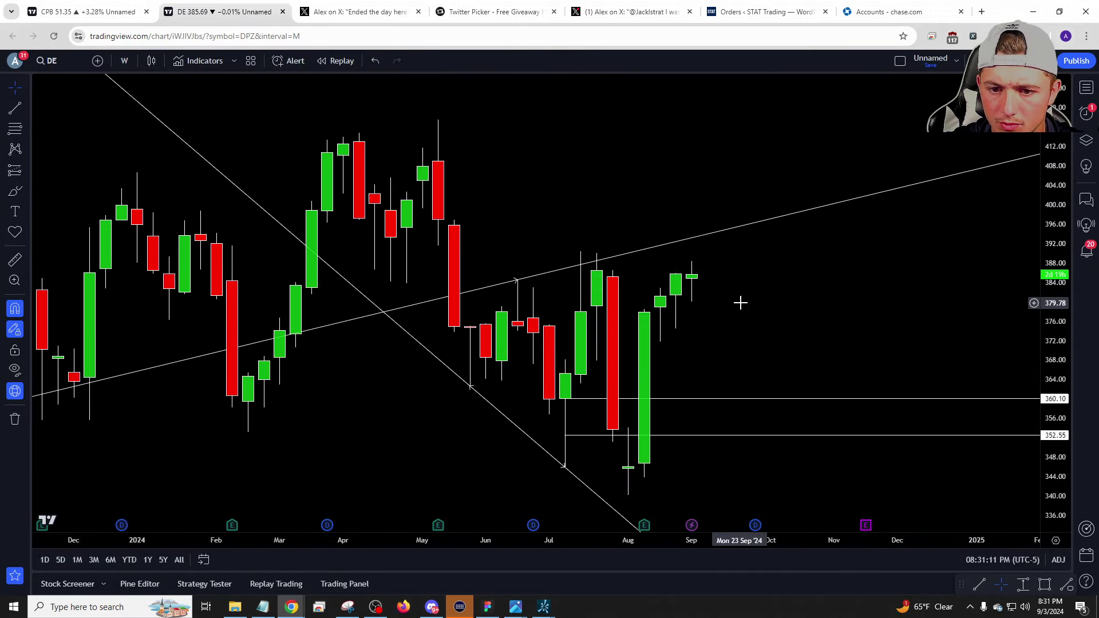
# Examine HD on the 1-hour and daily intervals against its marked price levels.
pyautogui.write('60')
pyautogui.press('Return')
pyautogui.write('HD')
pyautogui.press('Return')
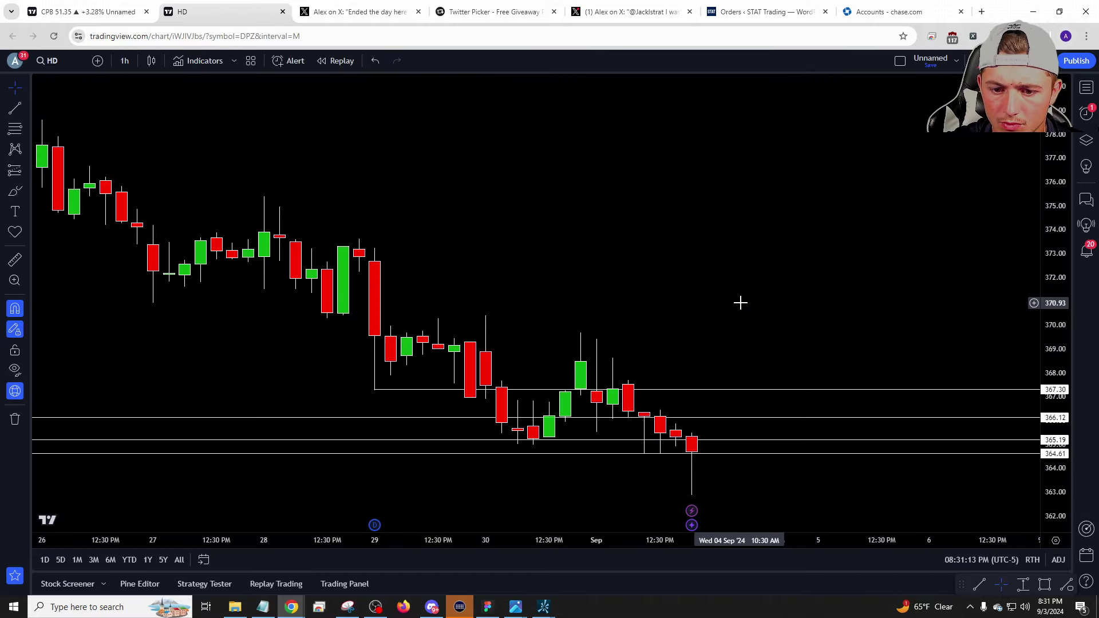
pyautogui.write('L')
pyautogui.press('Escape')
pyautogui.write('1D')
pyautogui.press('Return')
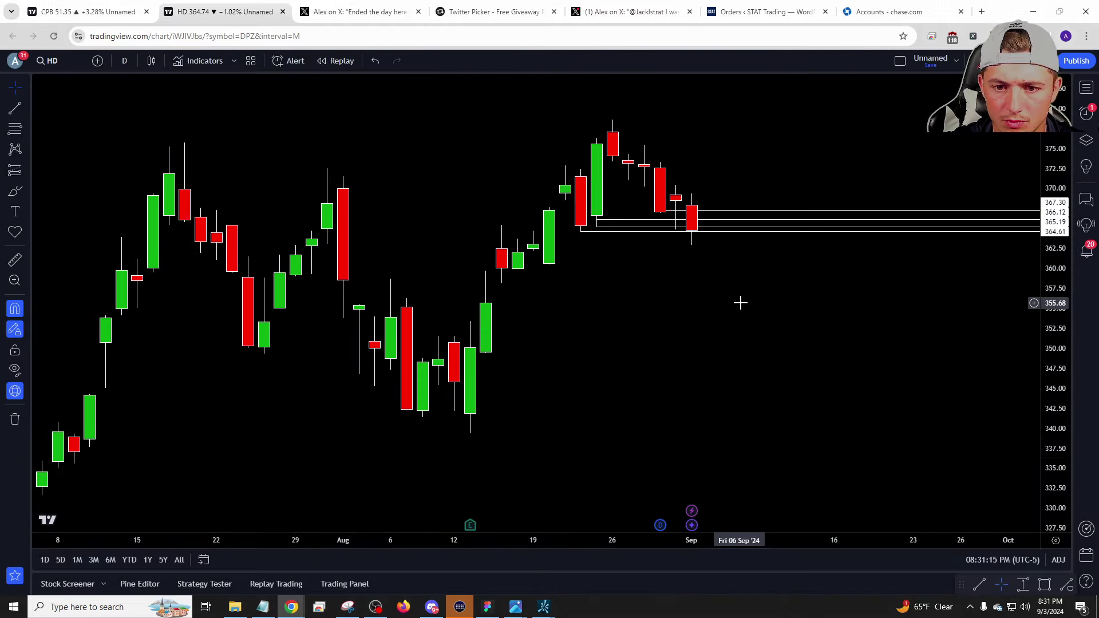
# Move on to LOW and view its price action on the 1-hour interval.
pyautogui.press('space')
pyautogui.write('1h')
pyautogui.press('Return')
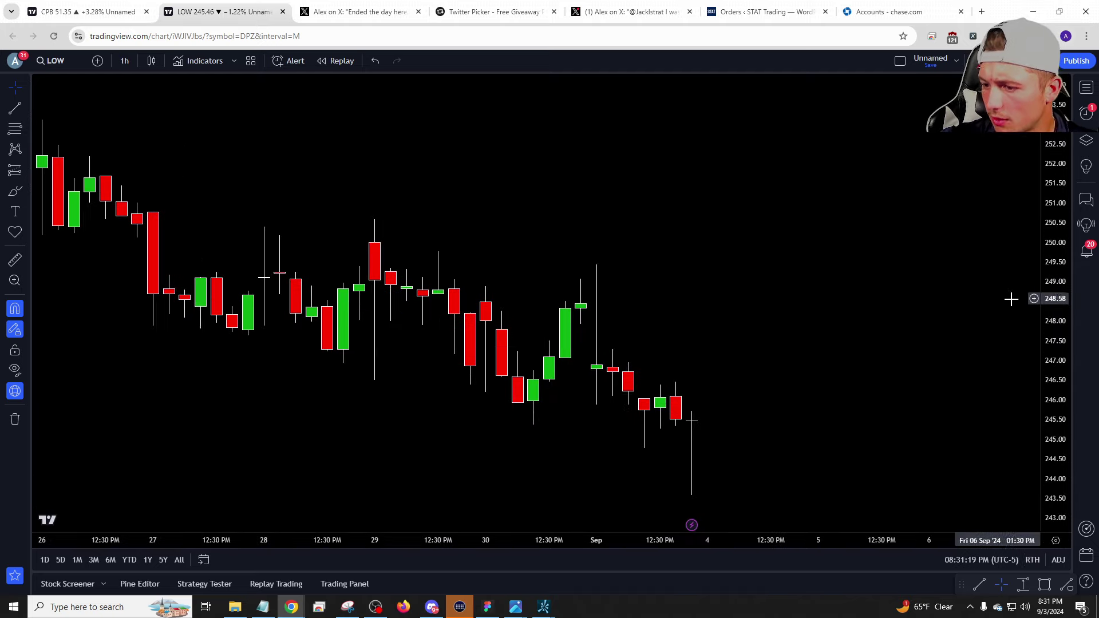
# Open TXN, examine its monthly chart and return to the weekly interval with its trend lines.
pyautogui.write('TXN')
pyautogui.press('Return')
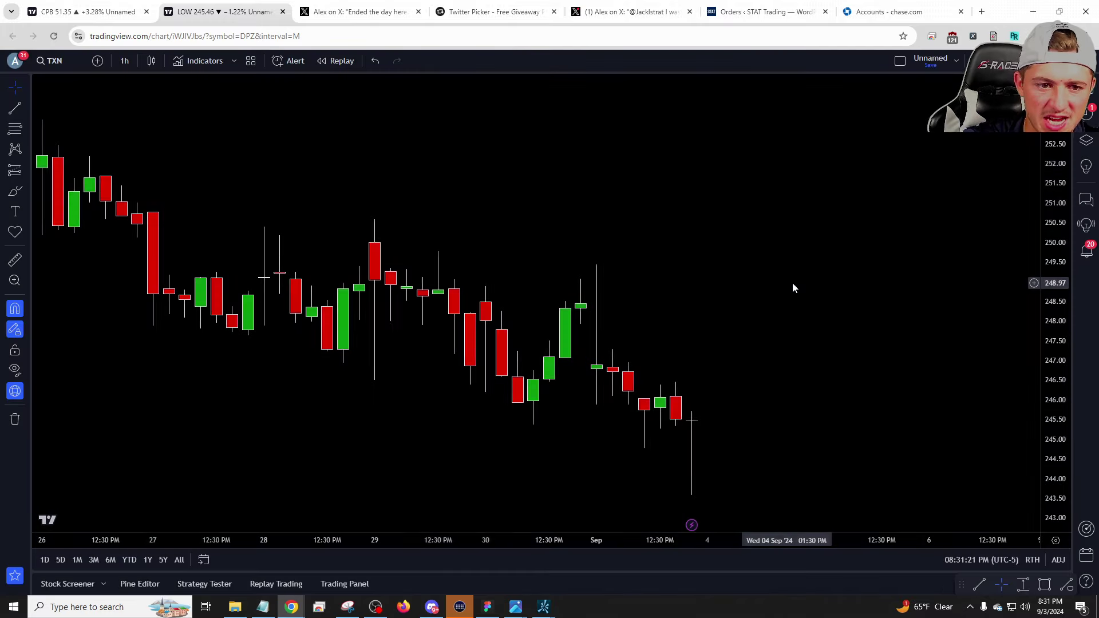
pyautogui.scroll(1, 793, 218)
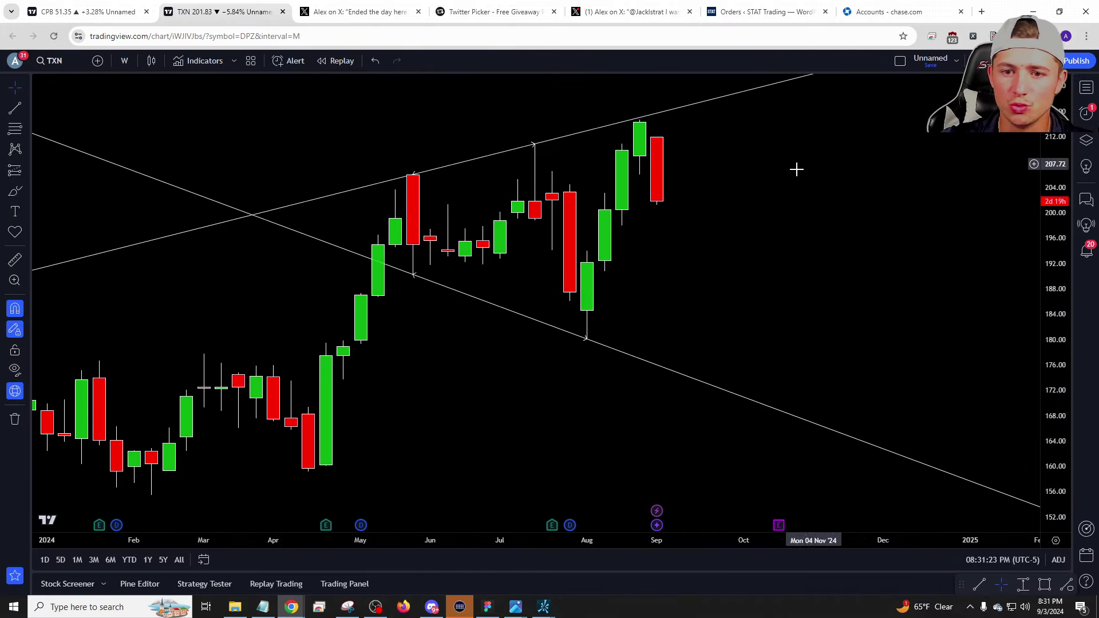
pyautogui.write('1M')
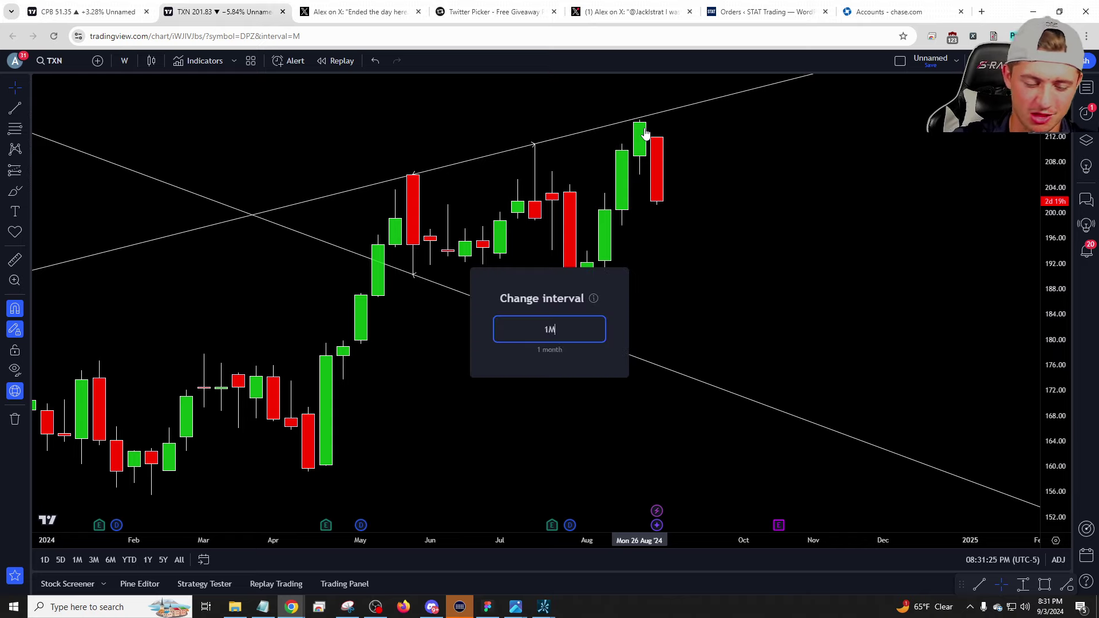
pyautogui.press('Return')
pyautogui.write('1W')
pyautogui.press('Return')
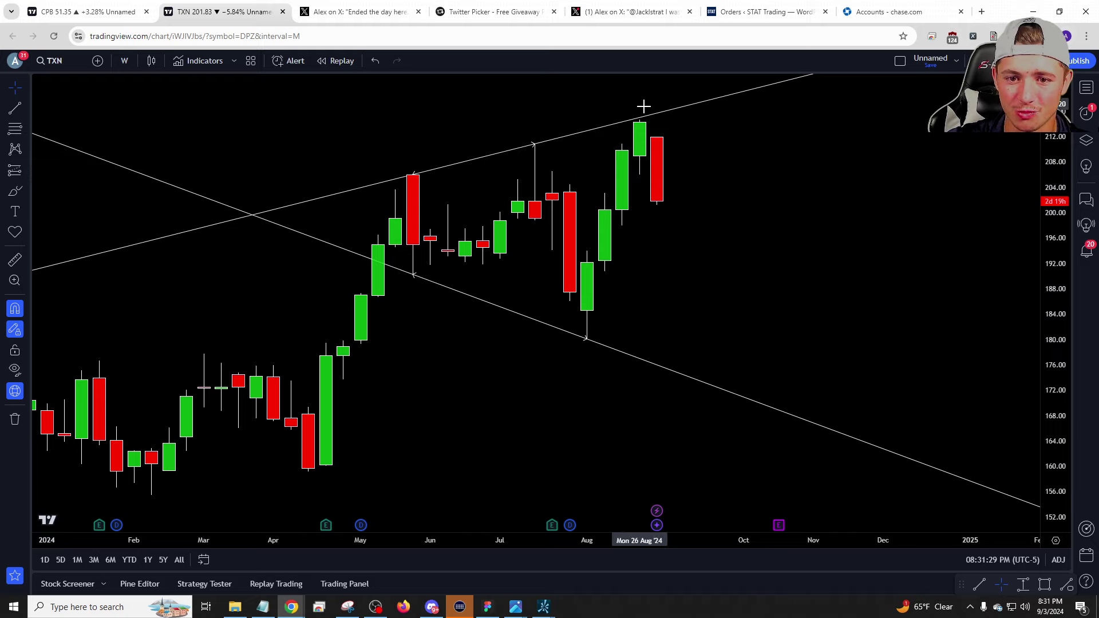
# Add "TXN 2u-2d WK" to the Notepad watchlist on a new line directly below the ENPH entry.
pyautogui.click(263, 607)
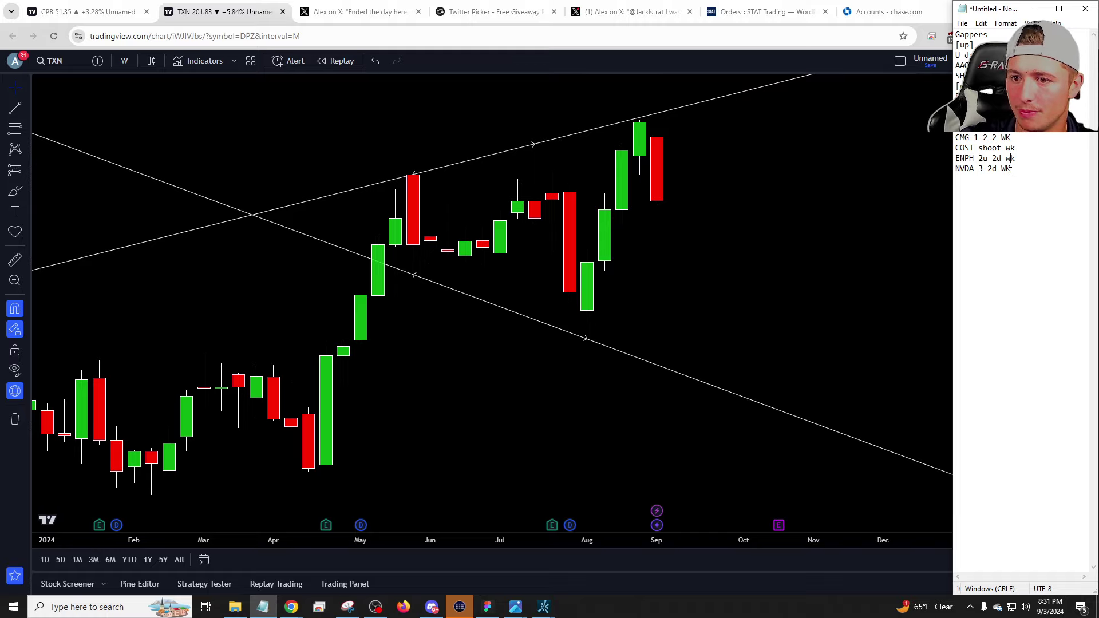
pyautogui.press('End')
pyautogui.press('Return')
pyautogui.write('TXN 2u-2d WK')
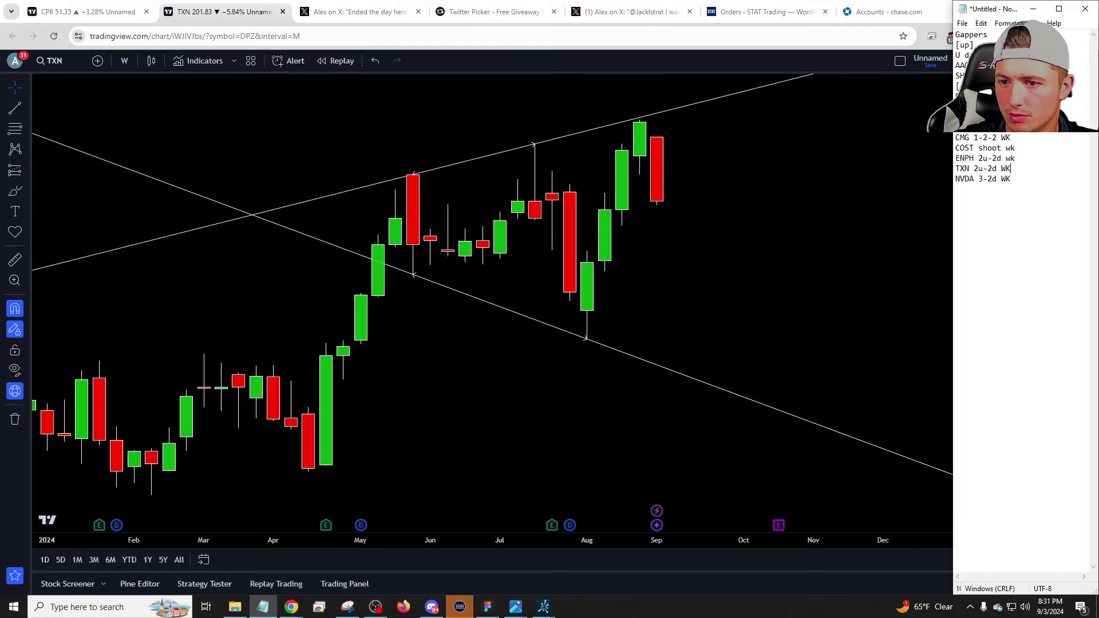
# Switch back to TradingView, examine AMZN on the daily and weekly intervals, and return to the daily chart.
pyautogui.click(744, 270)
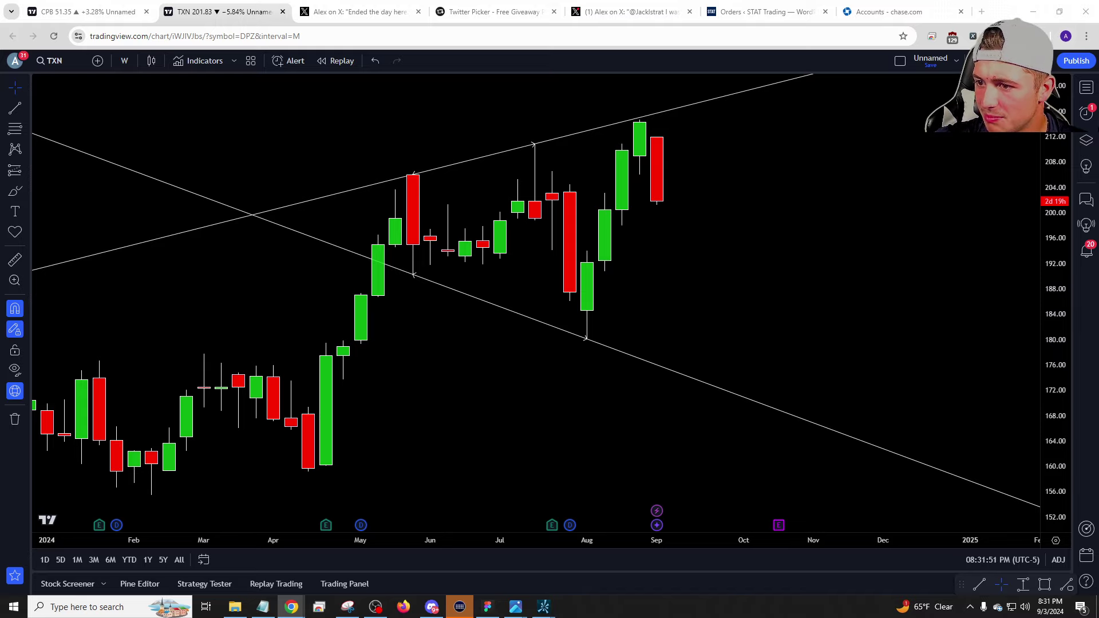
pyautogui.write('amzn')
pyautogui.press('Return')
pyautogui.write('1d')
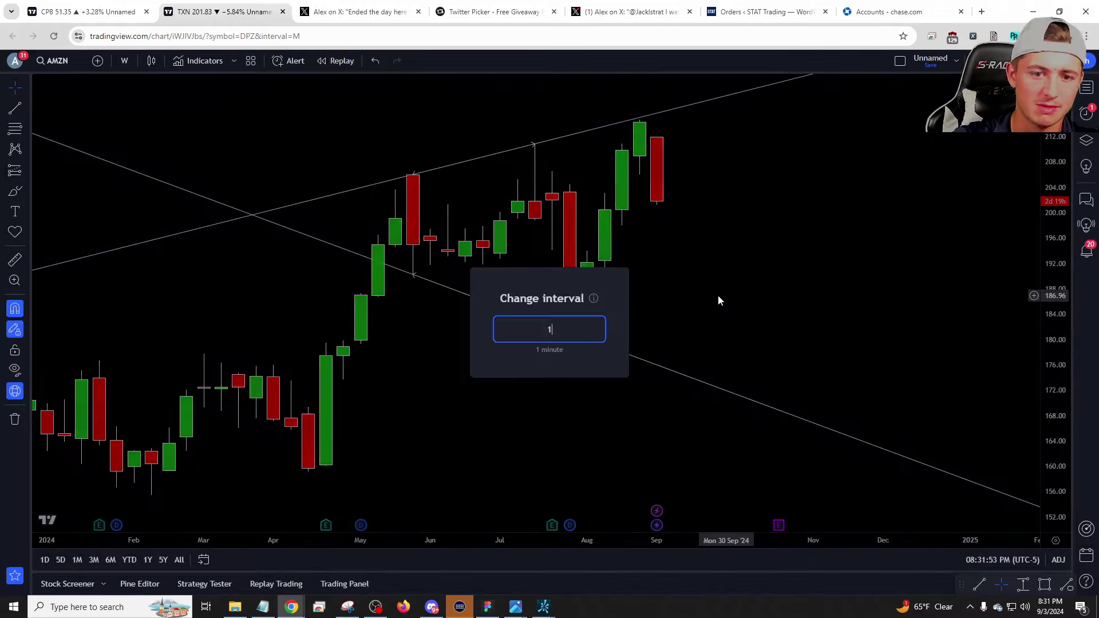
pyautogui.press('Return')
pyautogui.scroll(2, 718, 295)
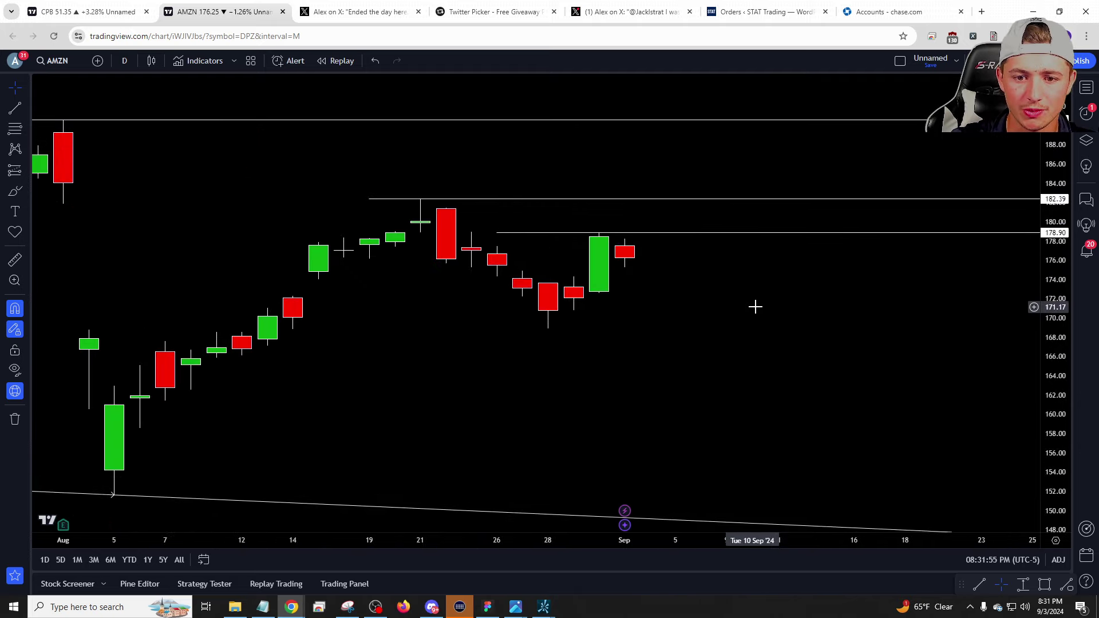
pyautogui.write('1W')
pyautogui.press('Return')
pyautogui.write('1D')
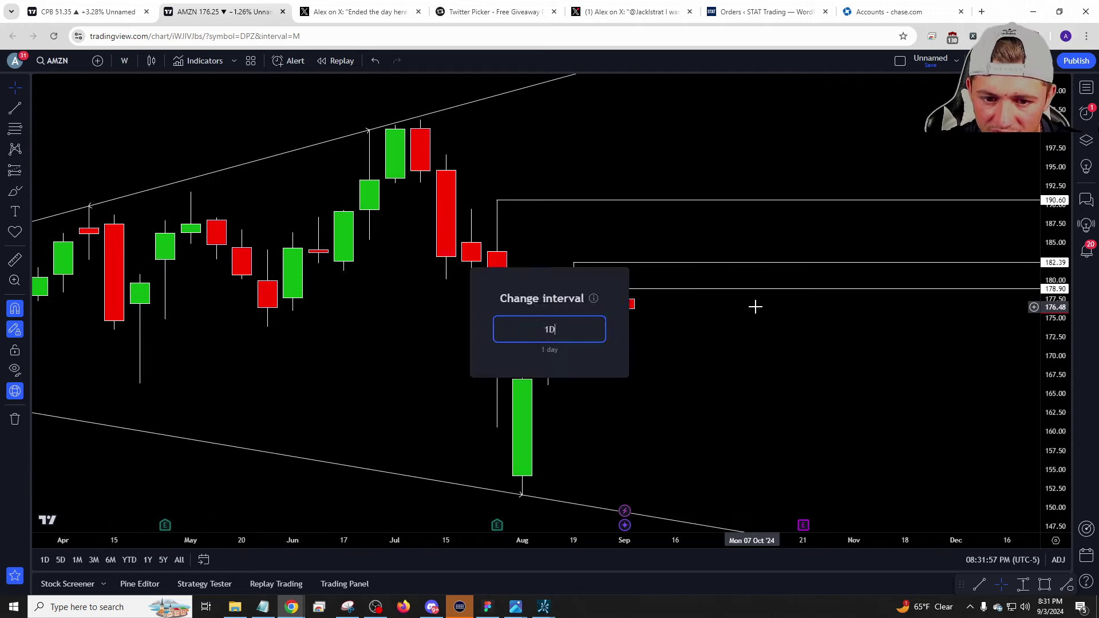
pyautogui.press('Return')
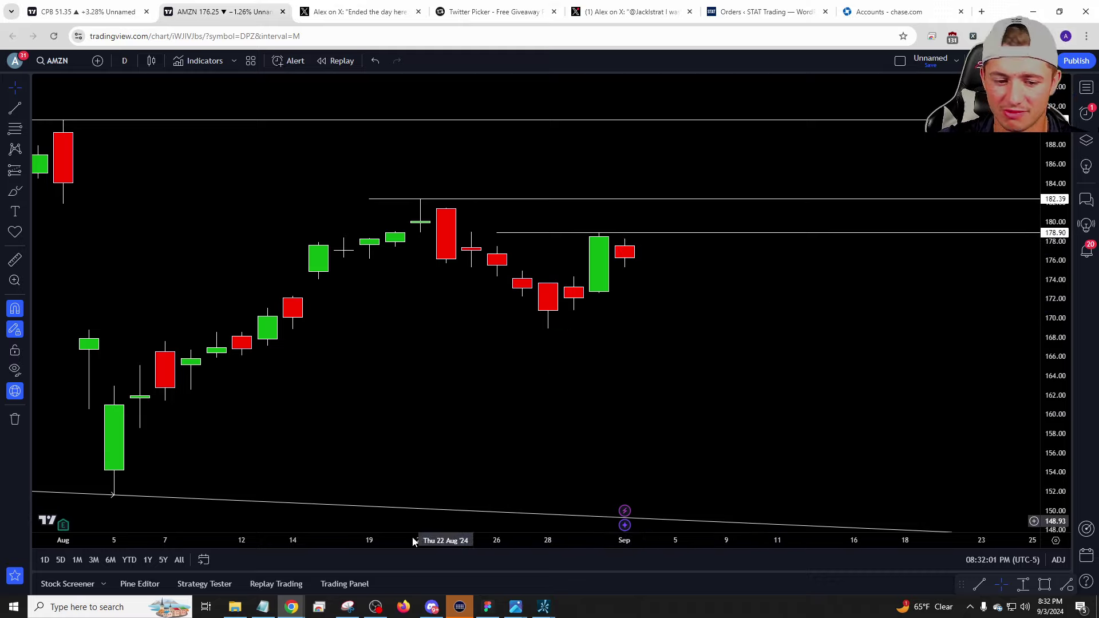
# Add a "Continue?" line below the NVDA entry in Notepad and start a separate section headed "Signals".
pyautogui.click(263, 607)
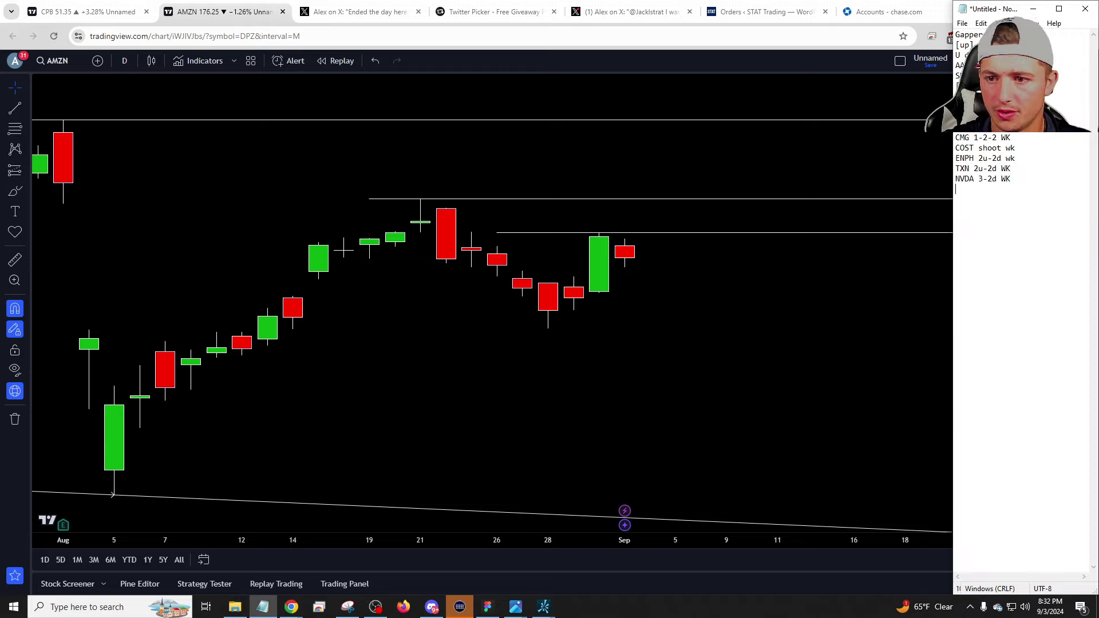
pyautogui.write('Continue?')
pyautogui.press('Return')
pyautogui.press('Return')
pyautogui.write('S')
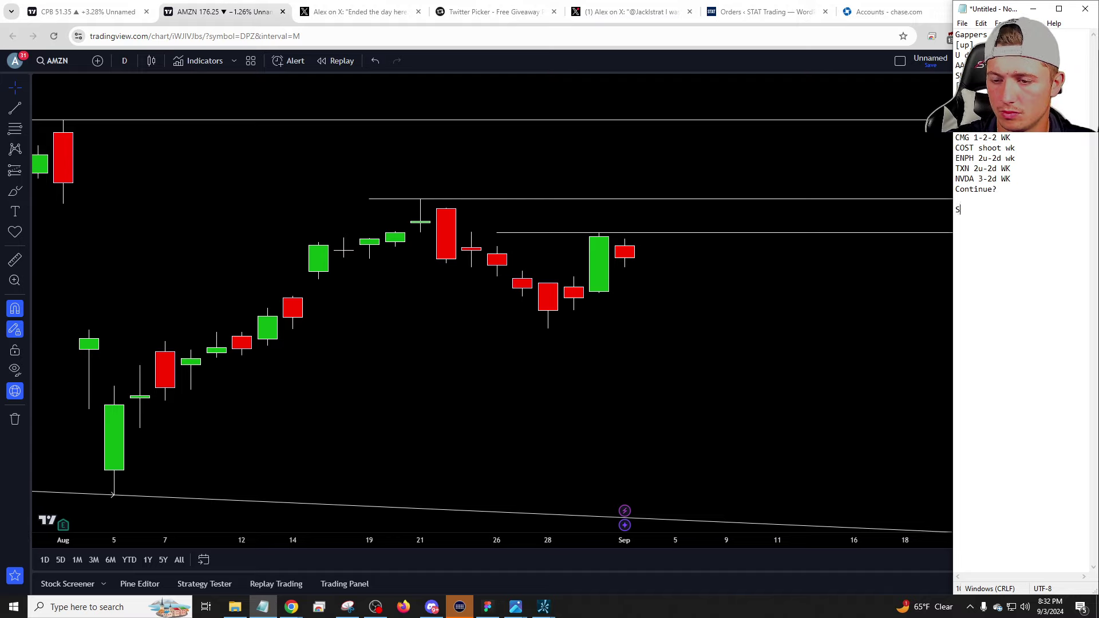
pyautogui.write('ignals')
pyautogui.press('Return')
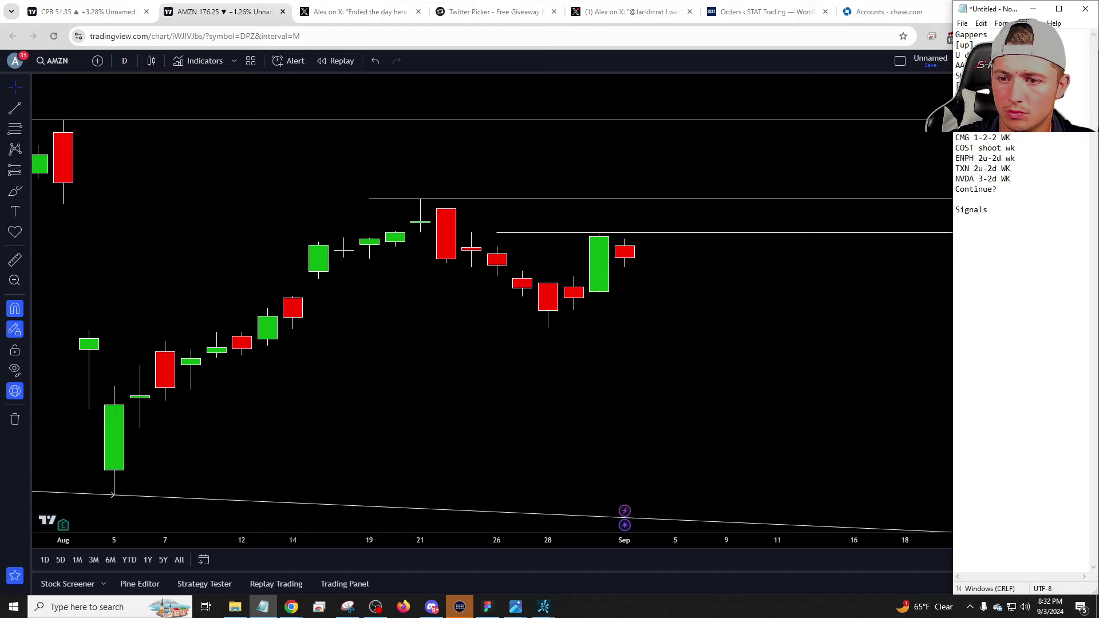
# Enter "$AMZN 2-1 D po. wk" under the Signals heading.
pyautogui.write('$AMZN 2-1')
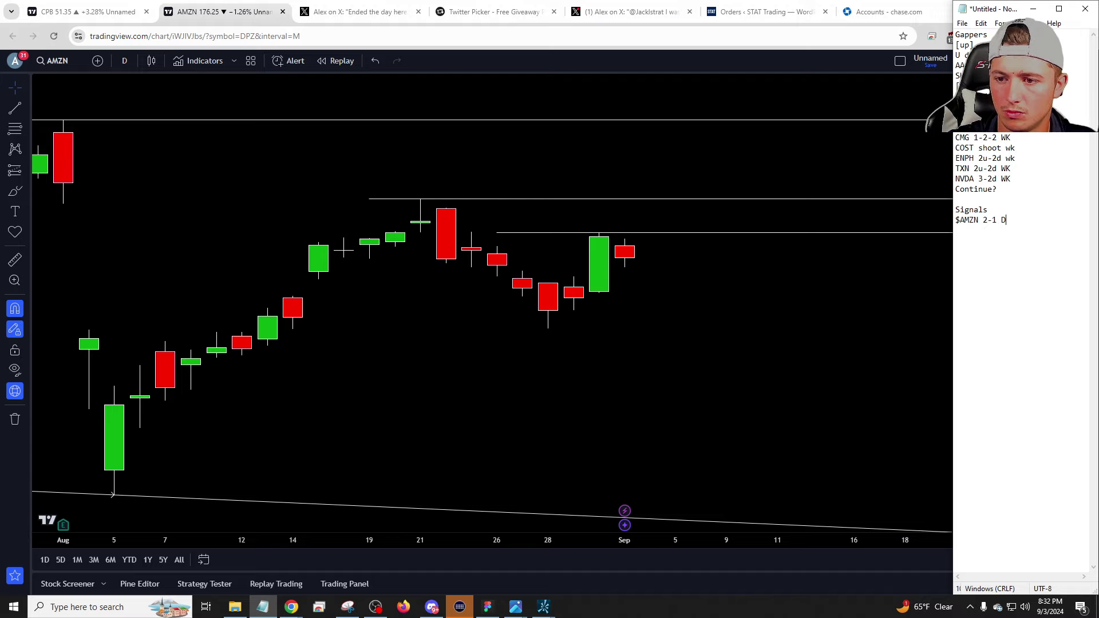
pyautogui.write(' D ')
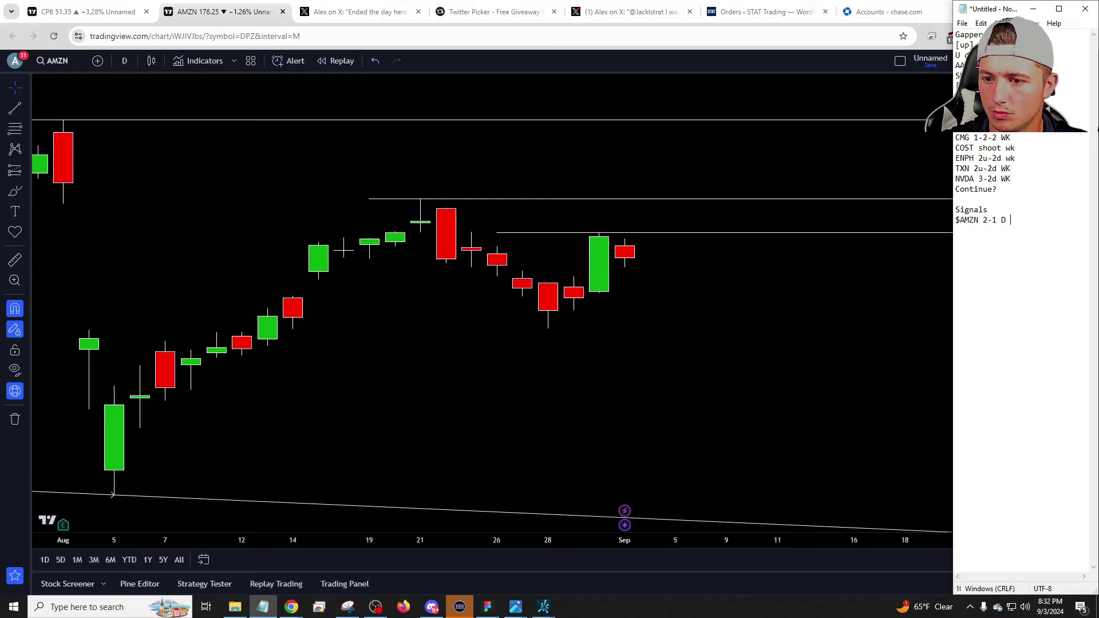
pyautogui.write('po. wq')
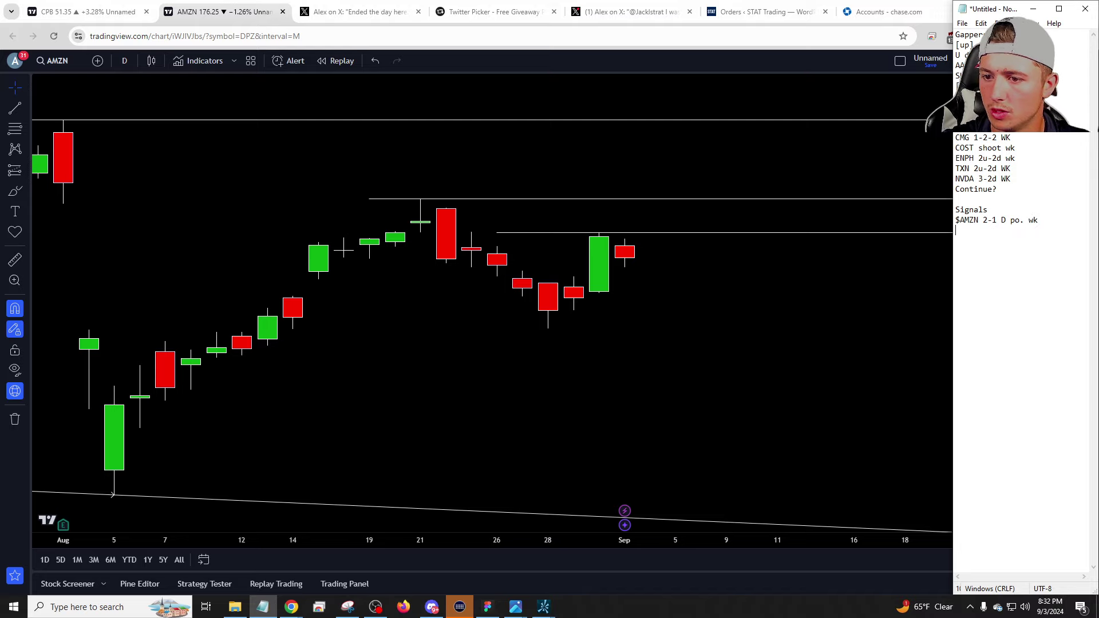
# Return to TradingView, examine IYT on the daily, weekly and monthly intervals, and go back to its daily chart.
pyautogui.click(718, 304)
pyautogui.write('l')
pyautogui.press('Escape')
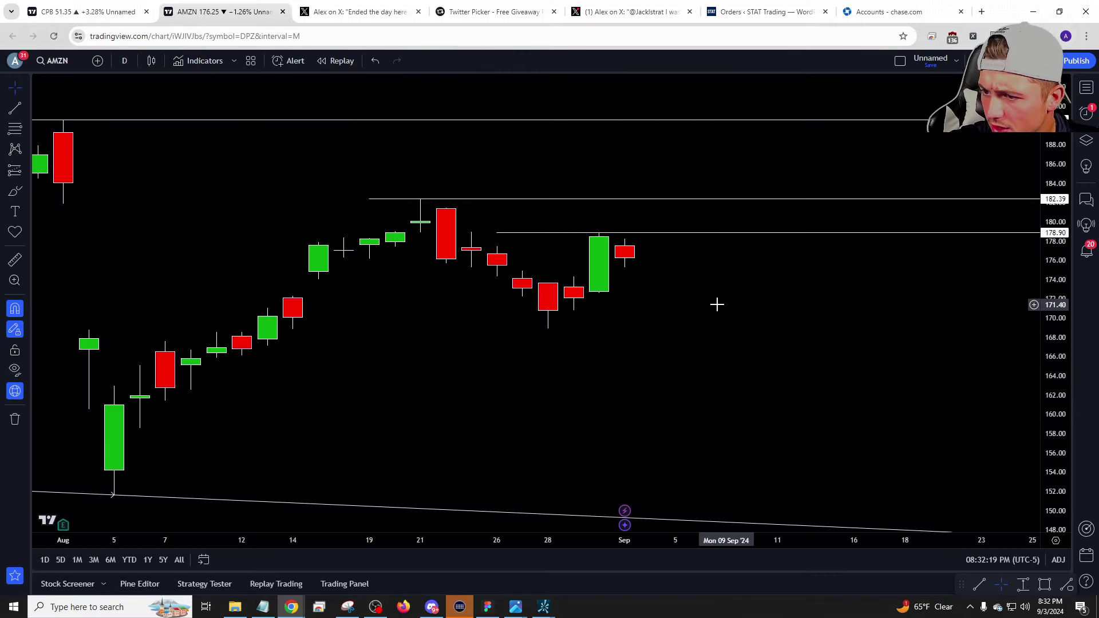
pyautogui.write('iyt')
pyautogui.press('Return')
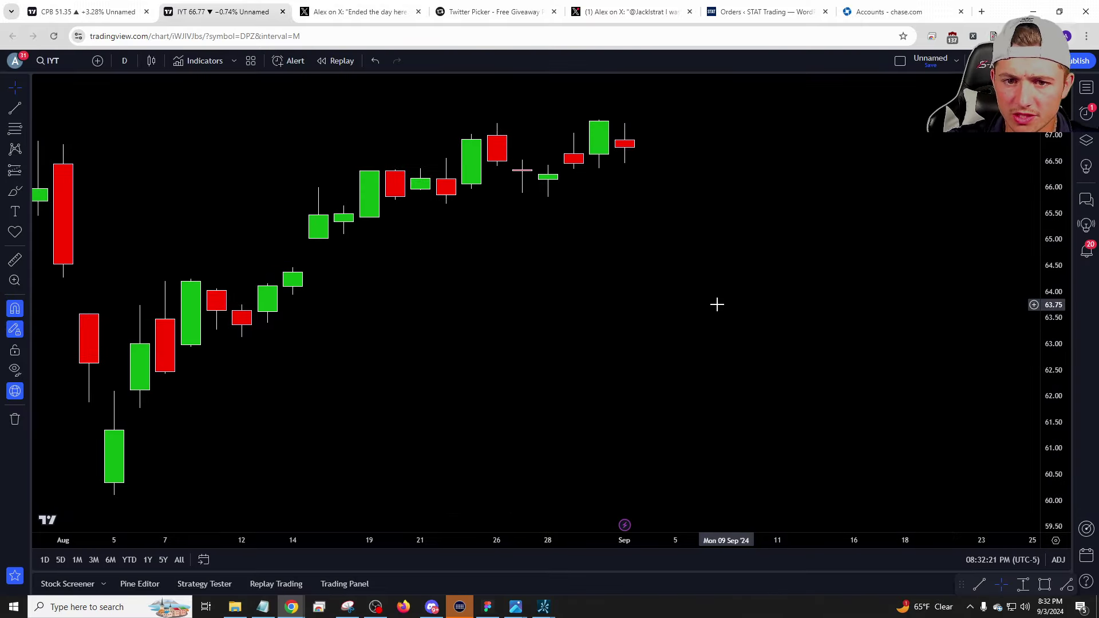
pyautogui.write('w')
pyautogui.press('Return')
pyautogui.write('m')
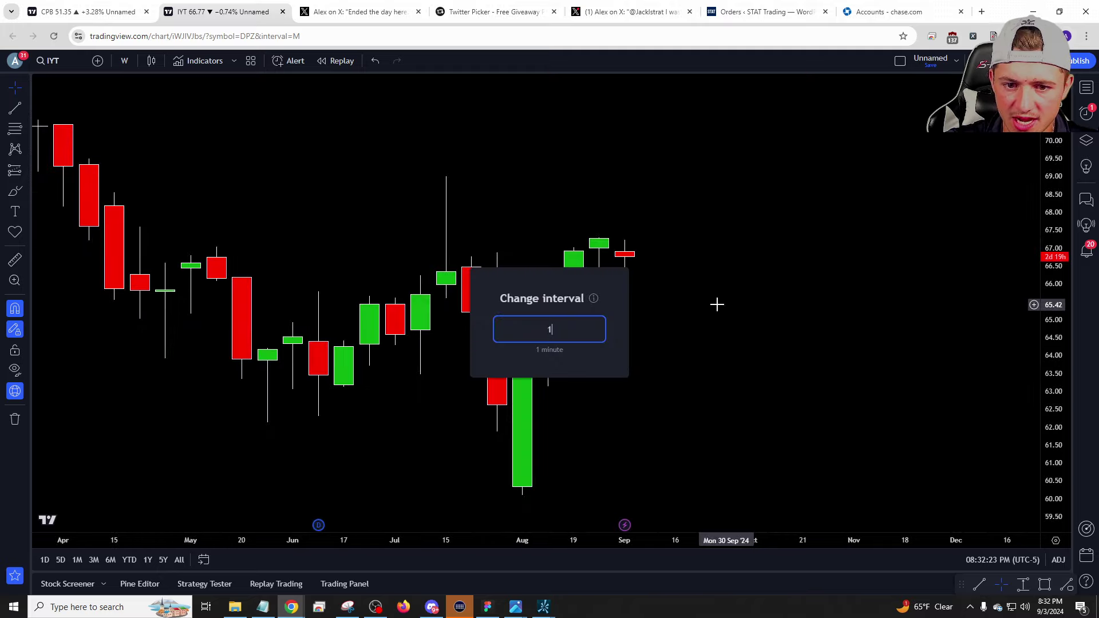
pyautogui.press('Return')
pyautogui.write('1d')
pyautogui.press('Return')
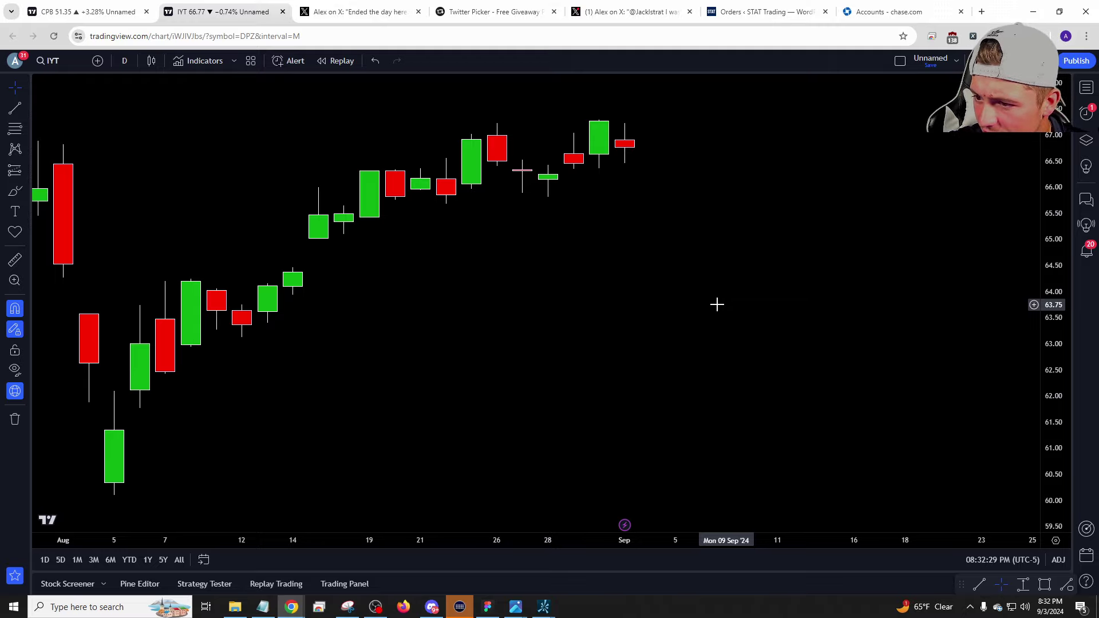
# Open ticker UPS and examine its daily and weekly charts.
pyautogui.write('ups')
pyautogui.press('Return')
pyautogui.write('1d')
pyautogui.press('Return')
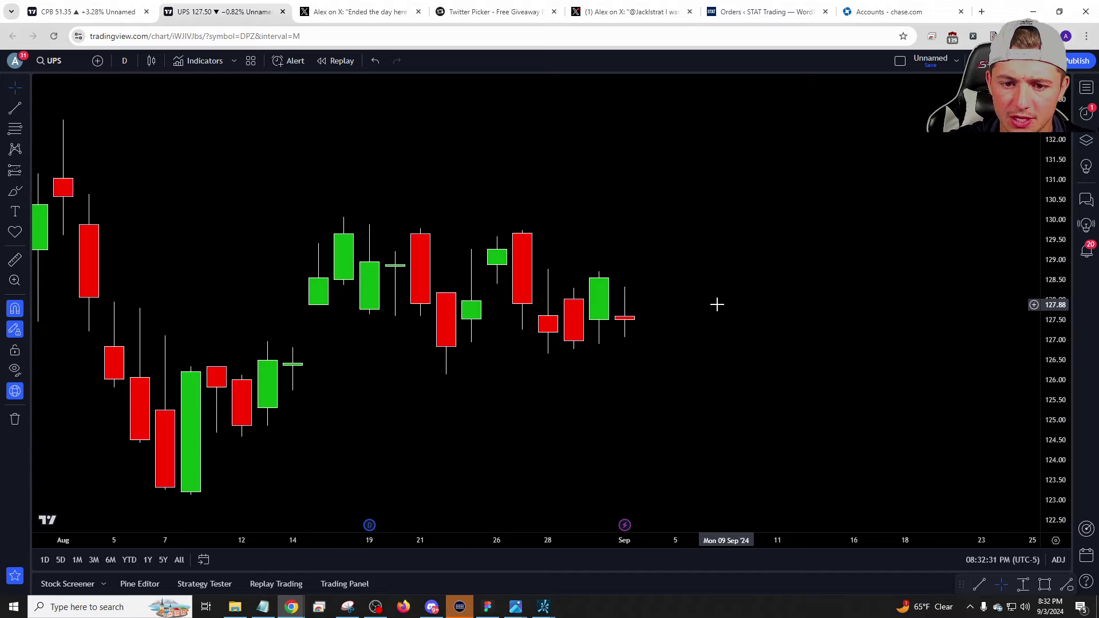
pyautogui.write('1d')
pyautogui.press('Return')
pyautogui.write('1w')
pyautogui.press('Return')
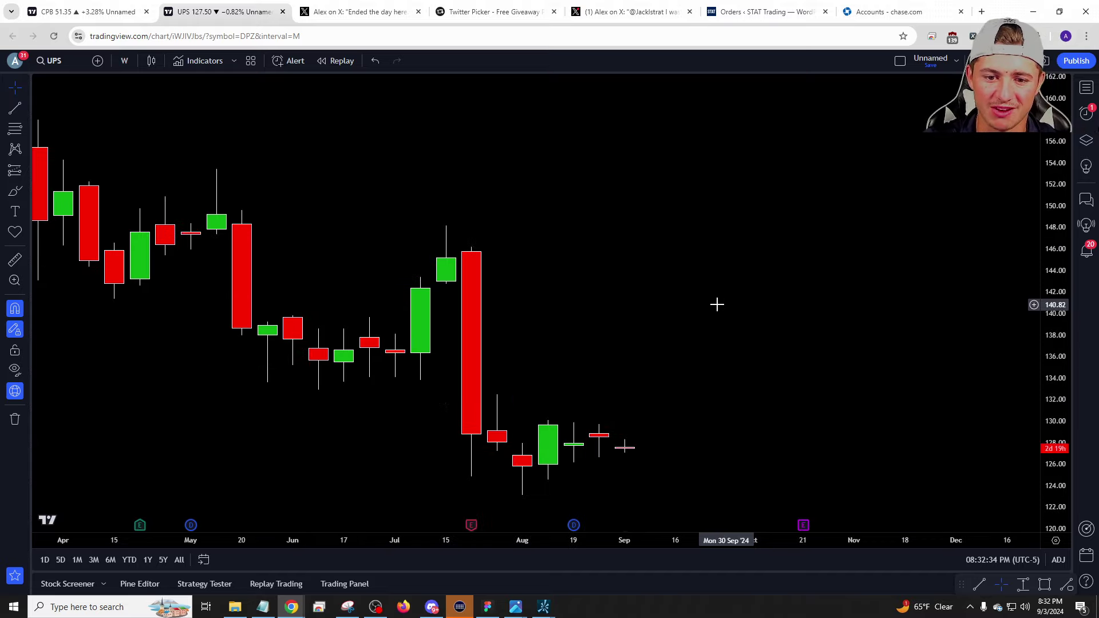
# On the UPS daily chart, draw horizontal rays from the successive lower candle lows between 3 September and 8 August, from 127.06 down to 123.12.
pyautogui.write('1d')
pyautogui.press('Return')
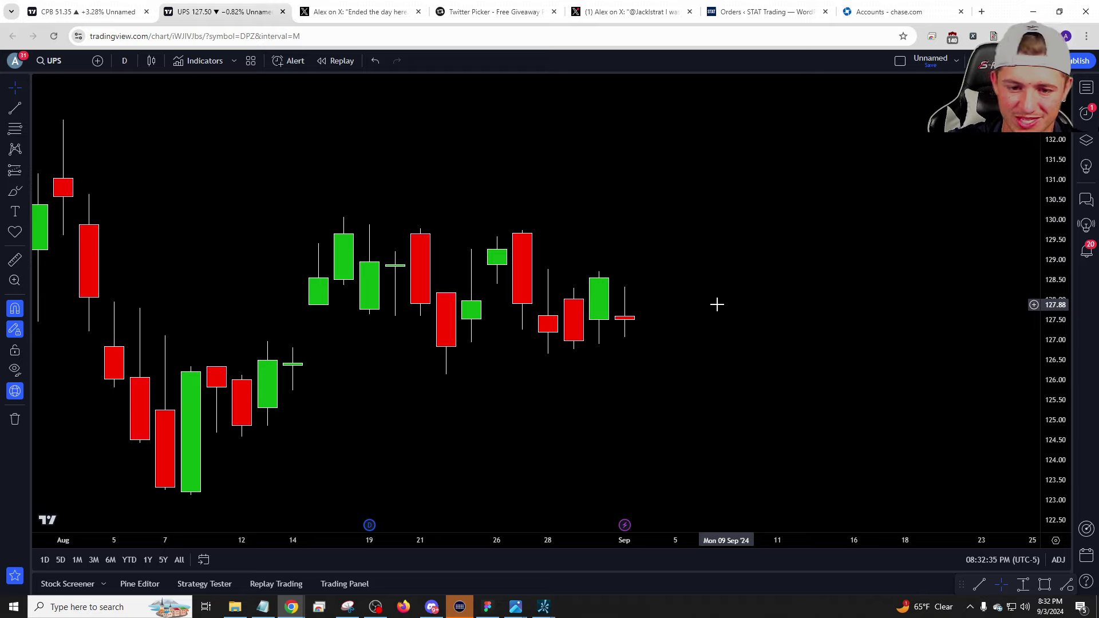
pyautogui.click(30, 112)
pyautogui.click(74, 258)
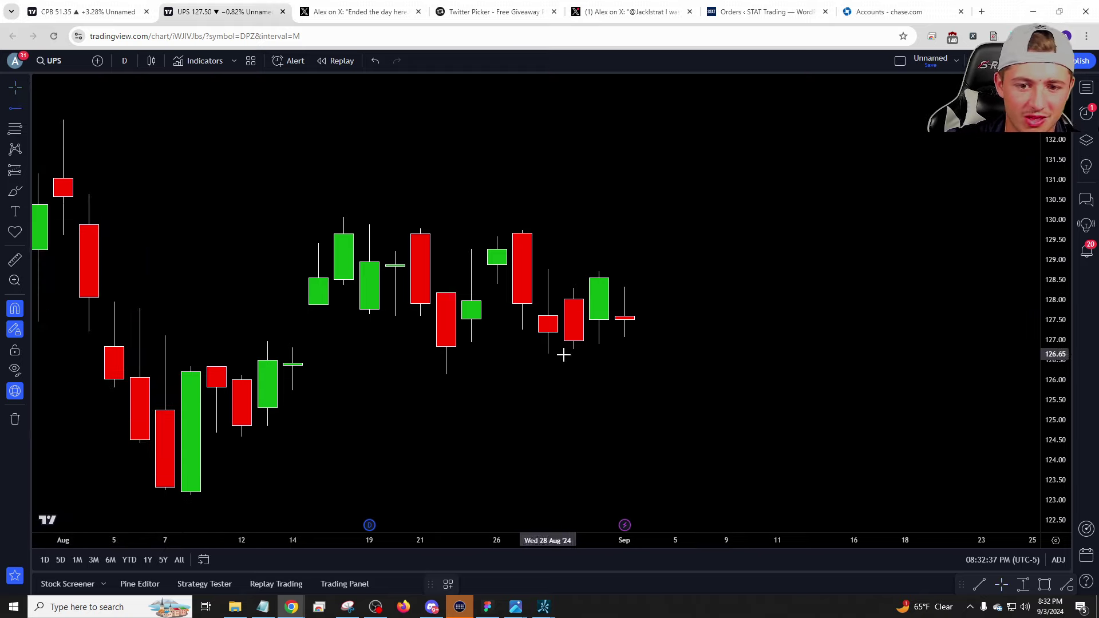
pyautogui.click(625, 338)
pyautogui.click(599, 345)
pyautogui.click(574, 350)
pyautogui.click(547, 355)
pyautogui.click(445, 375)
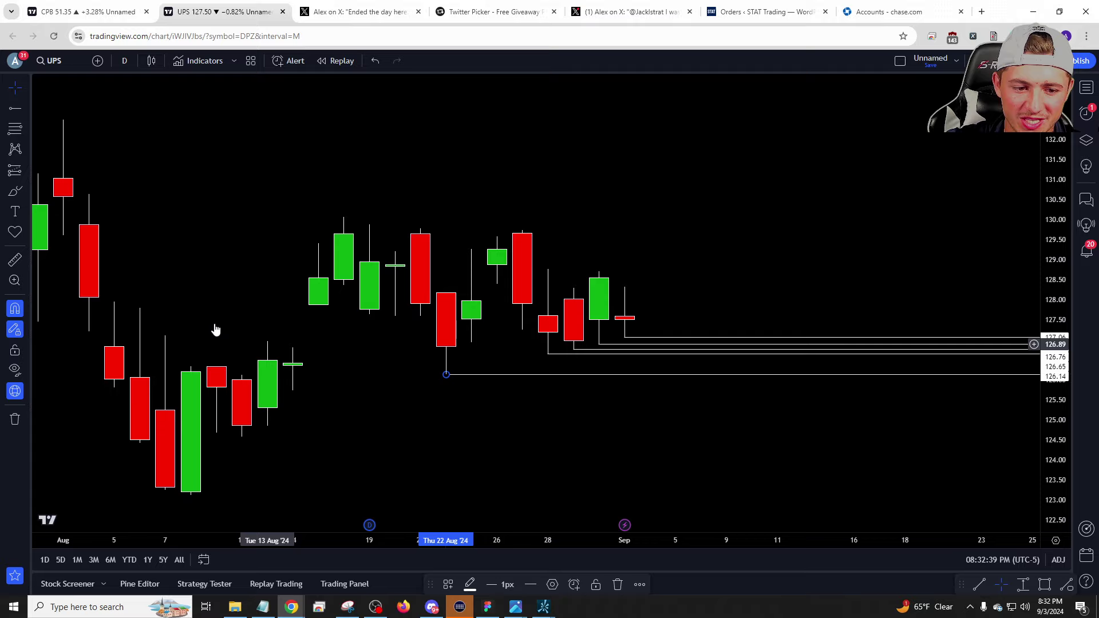
pyautogui.press('Escape')
pyautogui.click(292, 390)
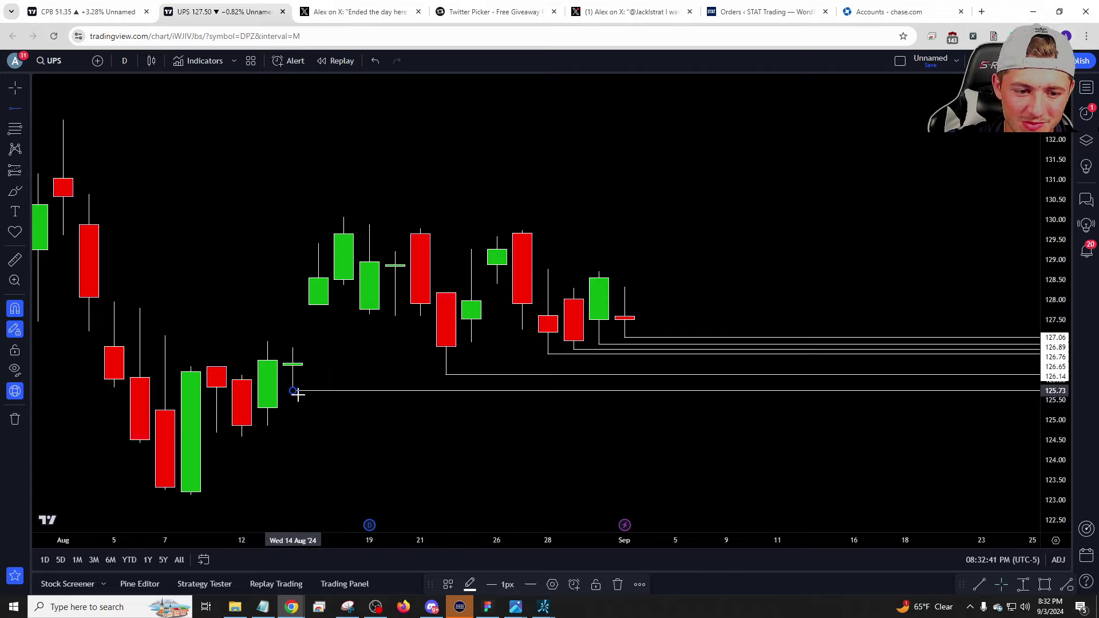
pyautogui.click(267, 426)
pyautogui.click(242, 437)
pyautogui.click(191, 494)
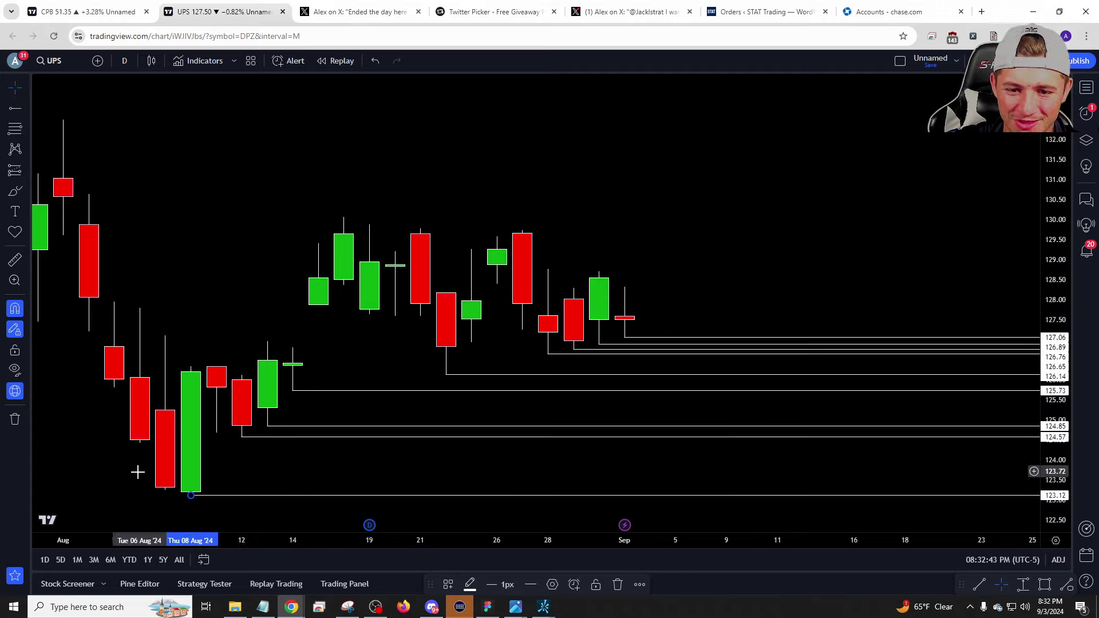
pyautogui.click(262, 607)
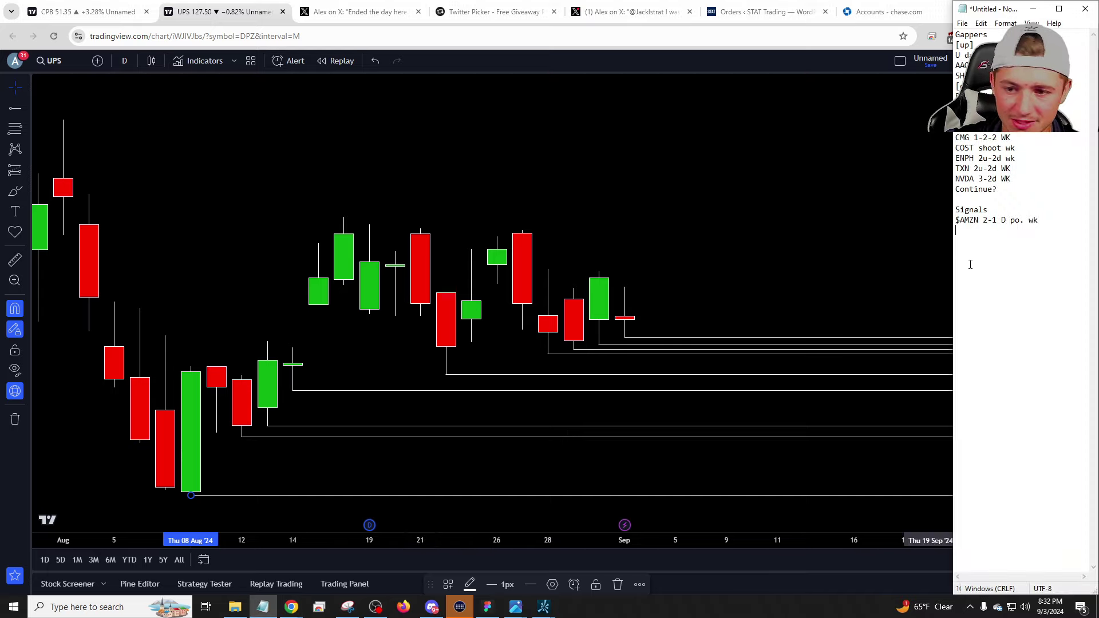
pyautogui.write('UP')
pyautogui.press('BackSpace')
pyautogui.press('BackSpace')
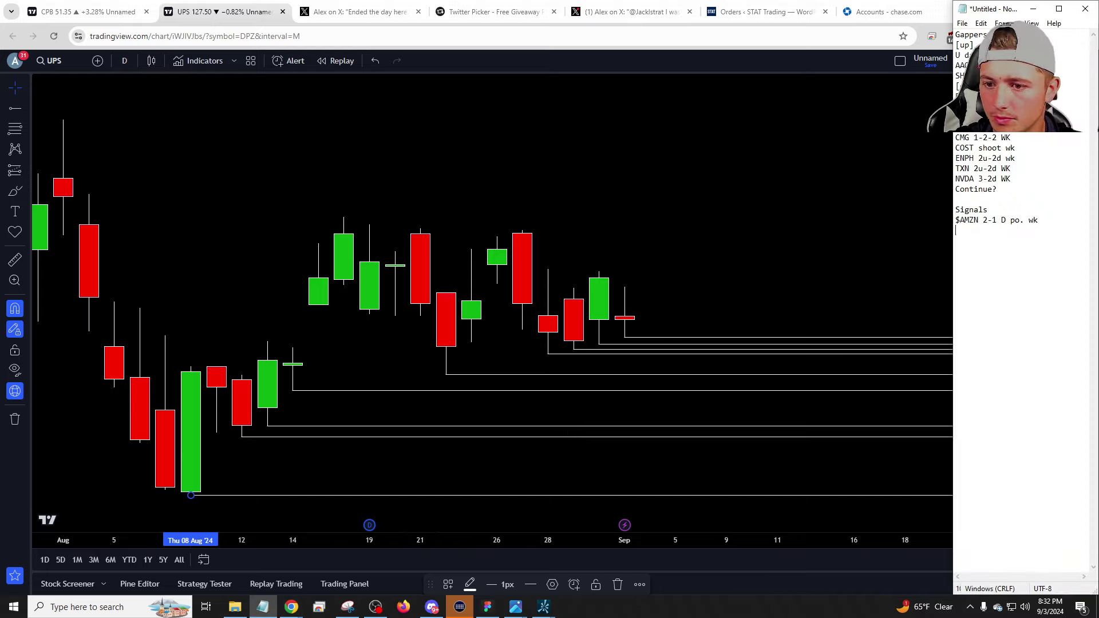
pyautogui.write('$UPS')
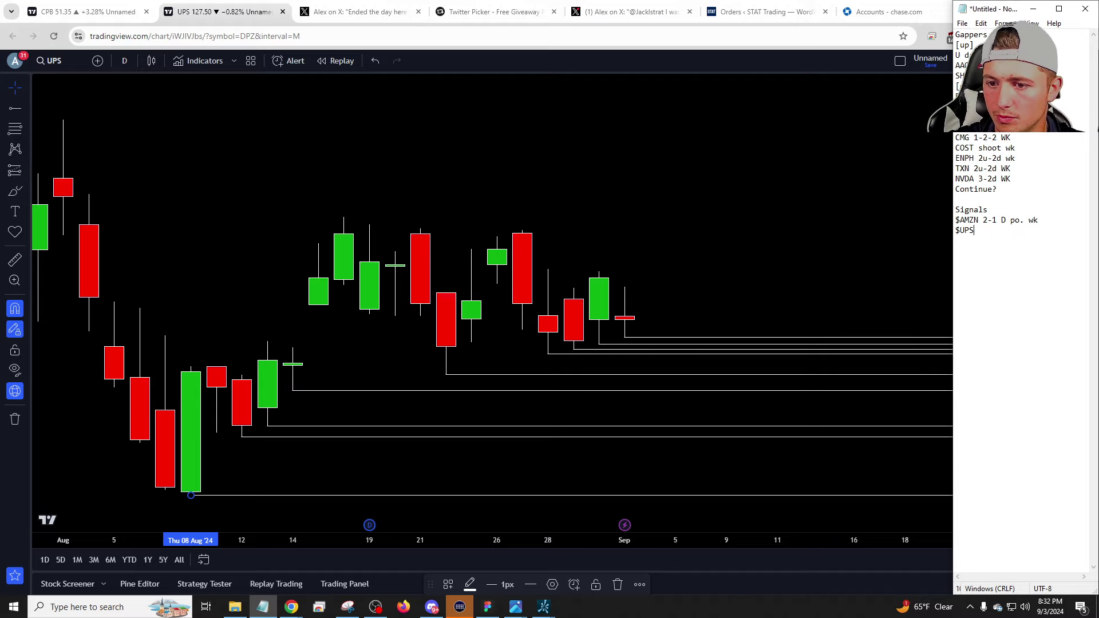
pyautogui.write(' 2-1IYT')
pyautogui.press('BackSpace')
pyautogui.press('BackSpace')
pyautogui.press('BackSpace')
pyautogui.press('BackSpace')
pyautogui.press('BackSpace')
pyautogui.press('BackSpace')
pyautogui.press('BackSpace')
pyautogui.press('BackSpace')
pyautogui.press('BackSpace')
pyautogui.press('BackSpace')
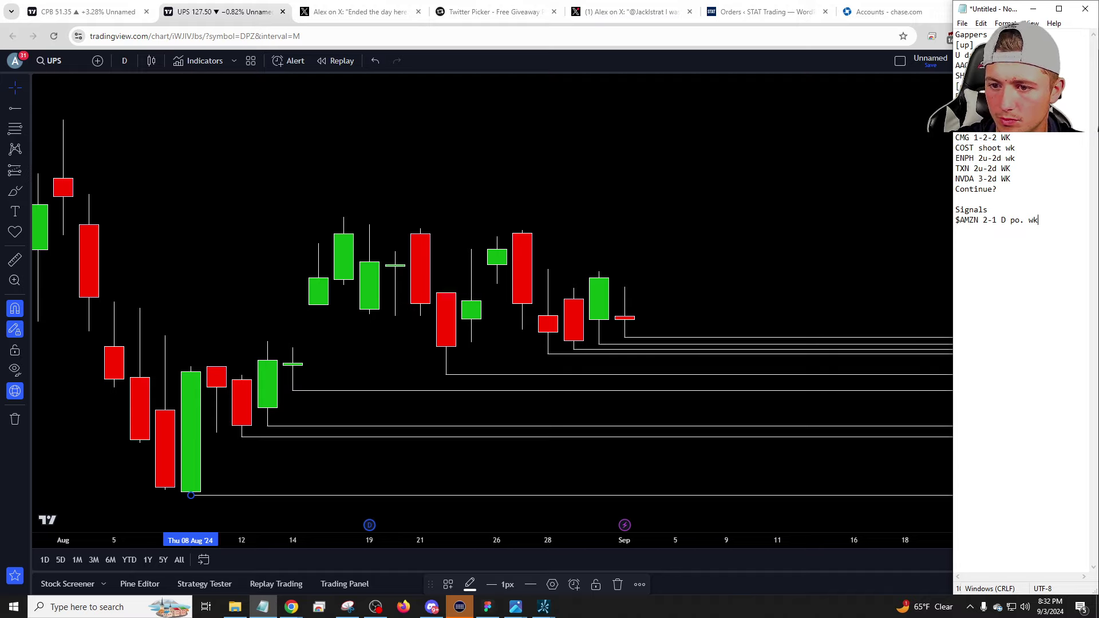
pyautogui.write('IYT 2-1D')
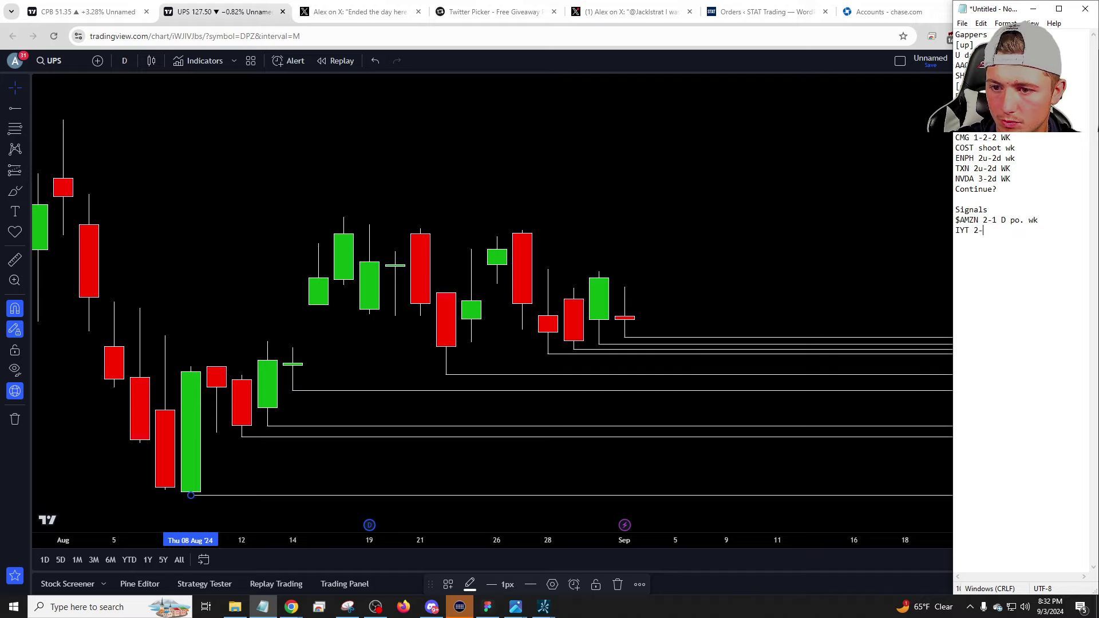
pyautogui.press('BackSpace')
pyautogui.press('BackSpace')
pyautogui.press('BackSpace')
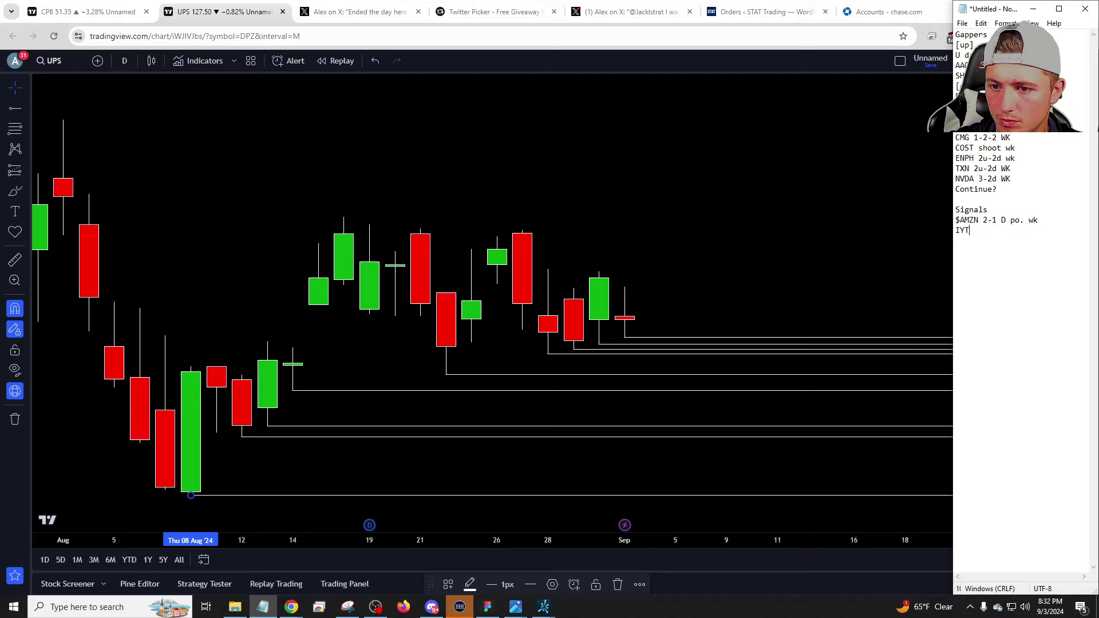
pyautogui.press('BackSpace')
pyautogui.press('BackSpace')
pyautogui.press('BackSpace')
# Add a "Transport" line below the AMZN entry in Notepad and enter "UPS 2-1D PMG D+WK" beneath it.
pyautogui.write('Transport')
pyautogui.press('Return')
pyautogui.write('UP')
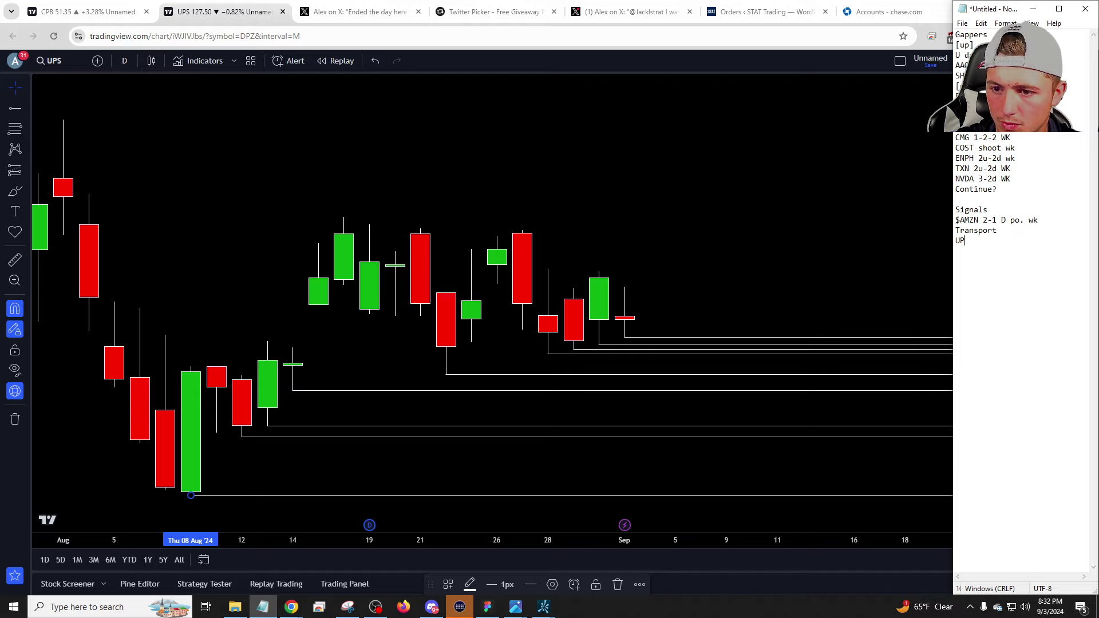
pyautogui.write('S 2-1D PMG ')
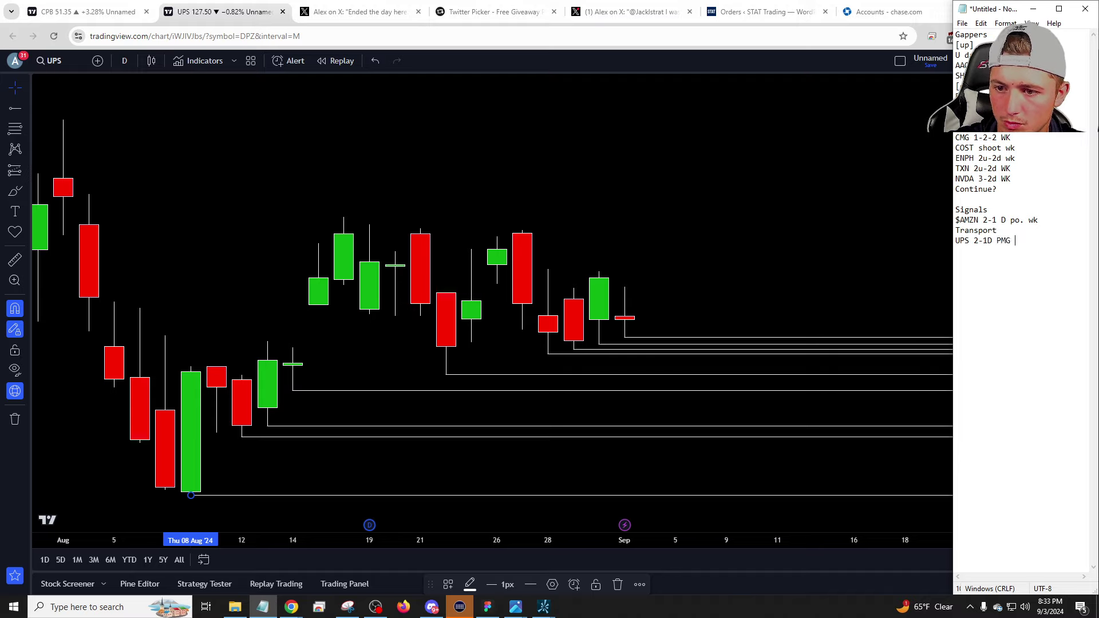
pyautogui.write('D+WK')
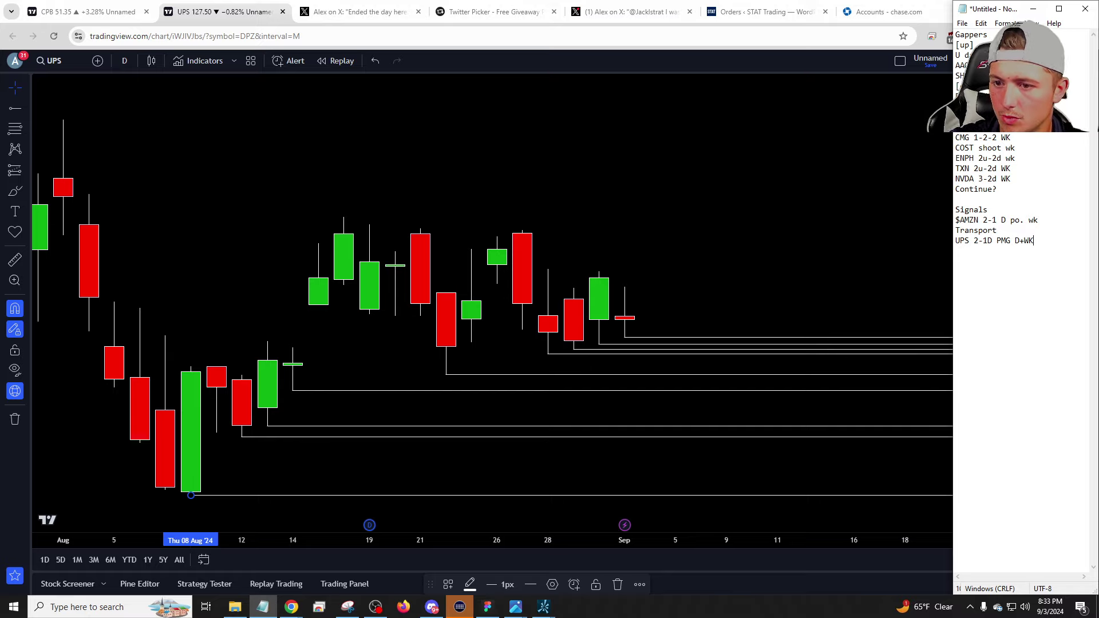
# Return to TradingView, open ticker NSC and examine its weekly and daily charts, finishing on the weekly interval.
pyautogui.click(719, 257)
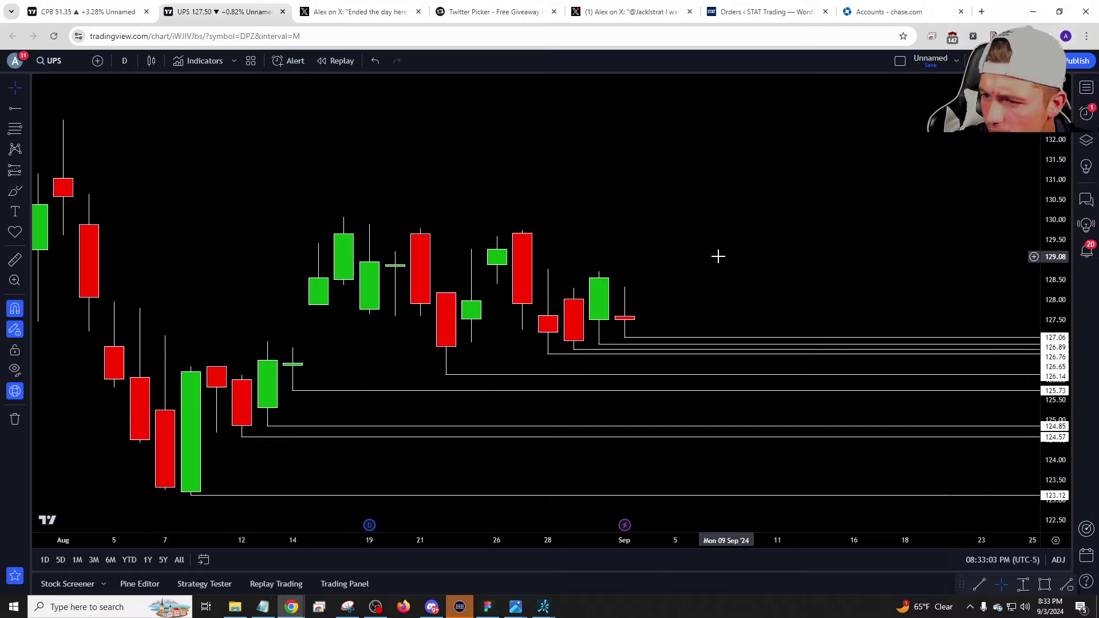
pyautogui.write('c')
pyautogui.press('Return')
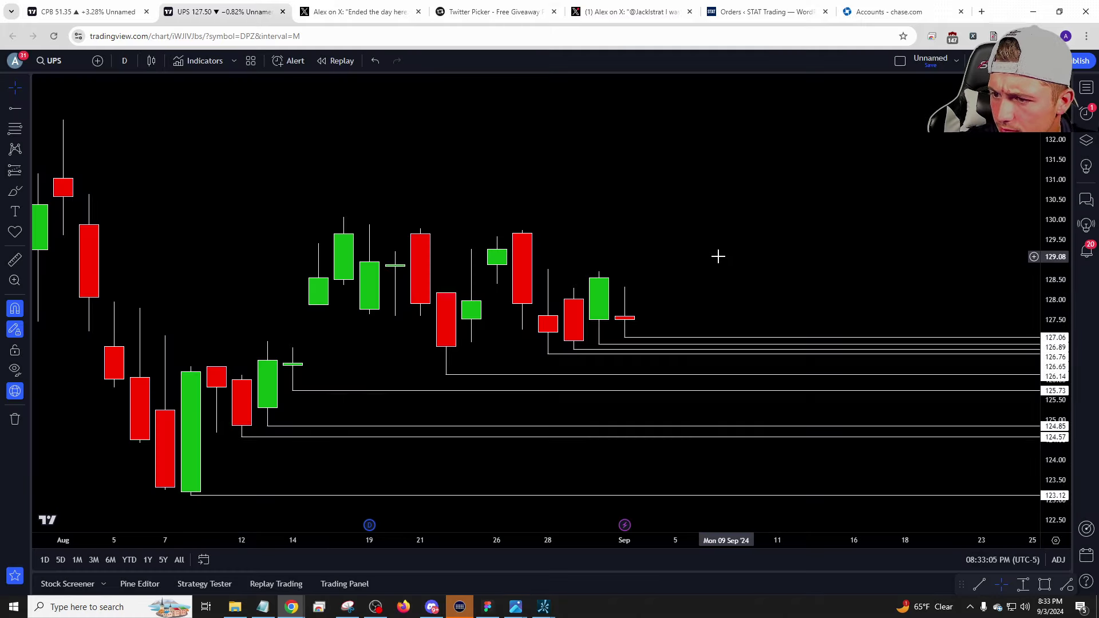
pyautogui.write('nsc')
pyautogui.press('Return')
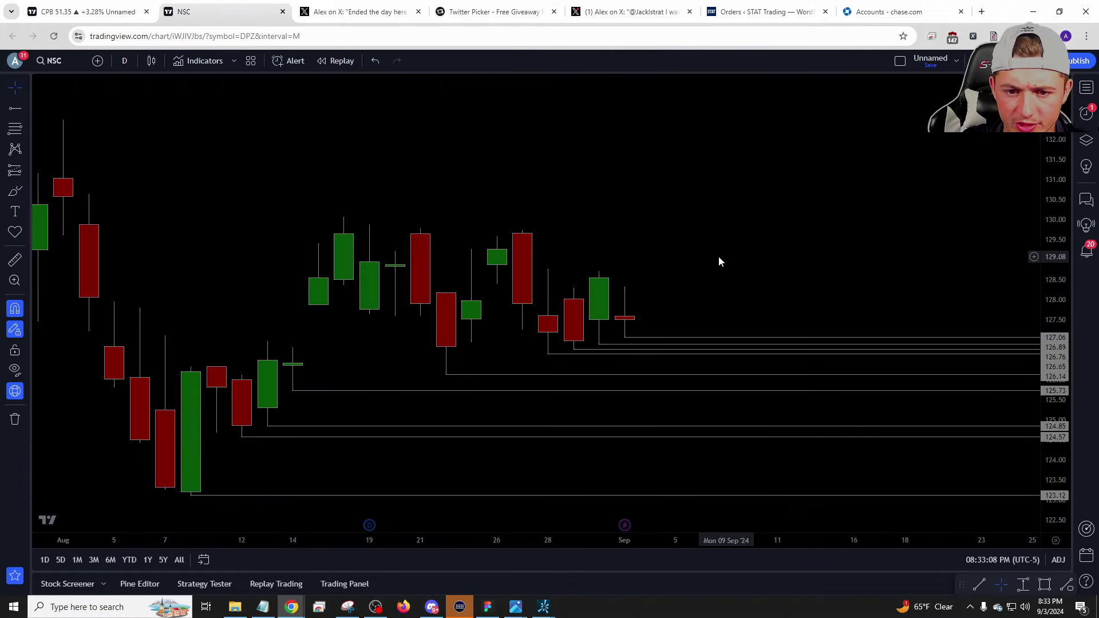
pyautogui.write('1W')
pyautogui.press('Return')
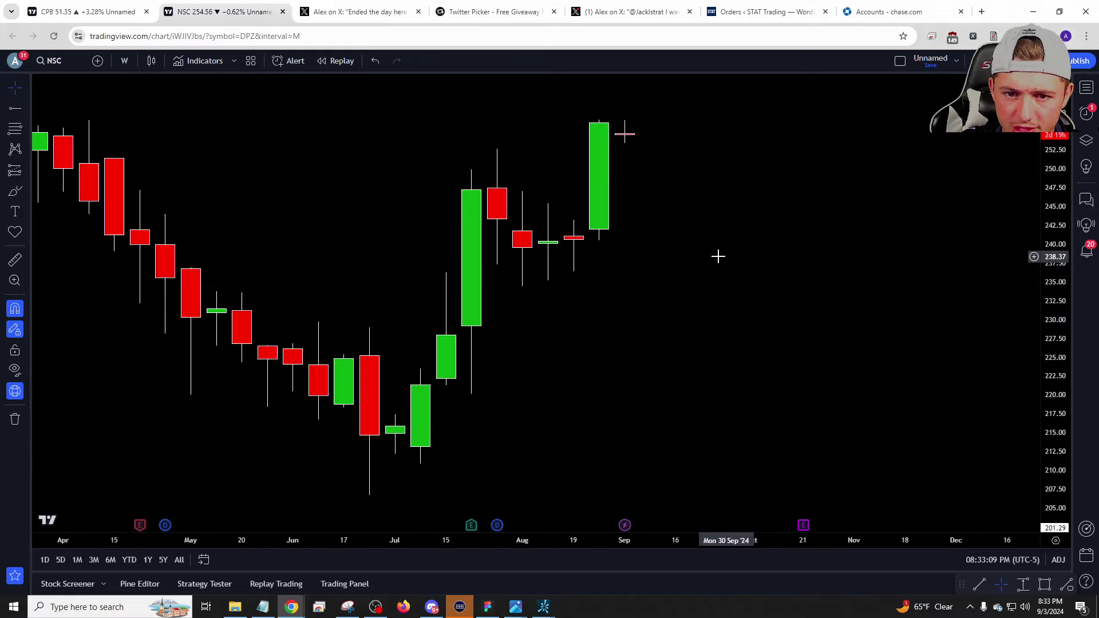
pyautogui.write('1D')
pyautogui.press('Return')
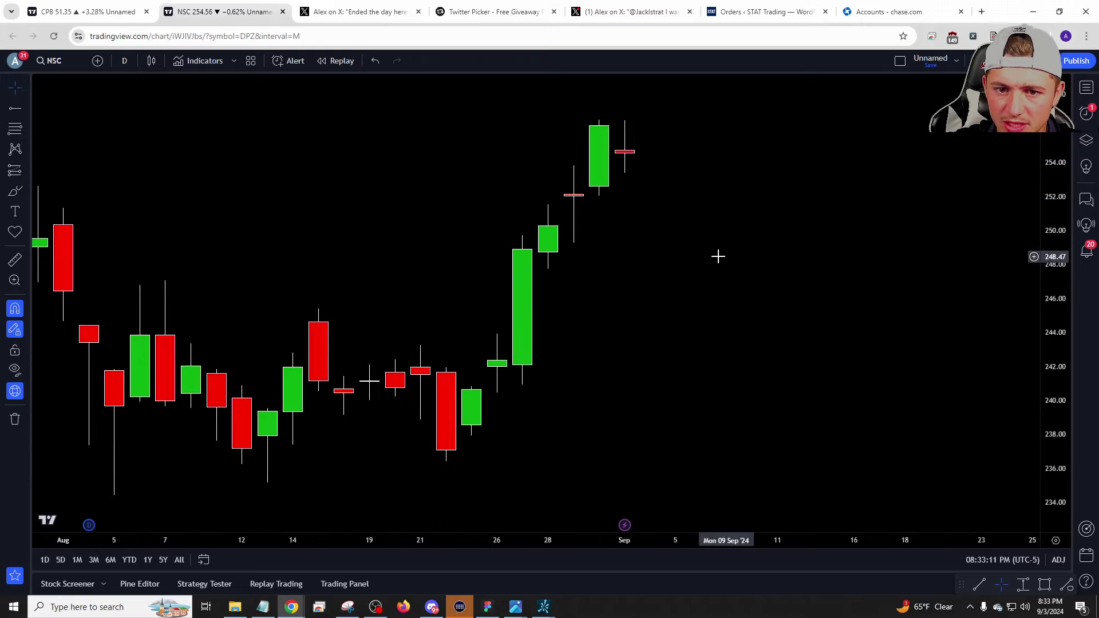
pyautogui.write('1W')
pyautogui.press('Return')
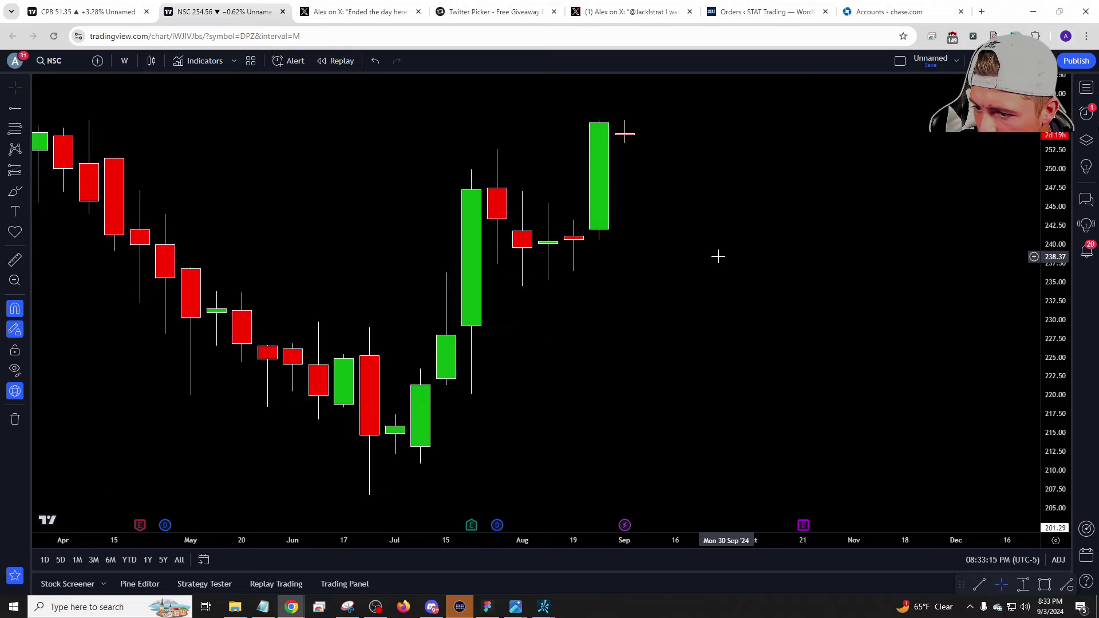
# Open ticker FDX, examine its daily, weekly and 1-hour charts, and go back to the daily interval.
pyautogui.write('FDX')
pyautogui.press('Return')
pyautogui.write('1D')
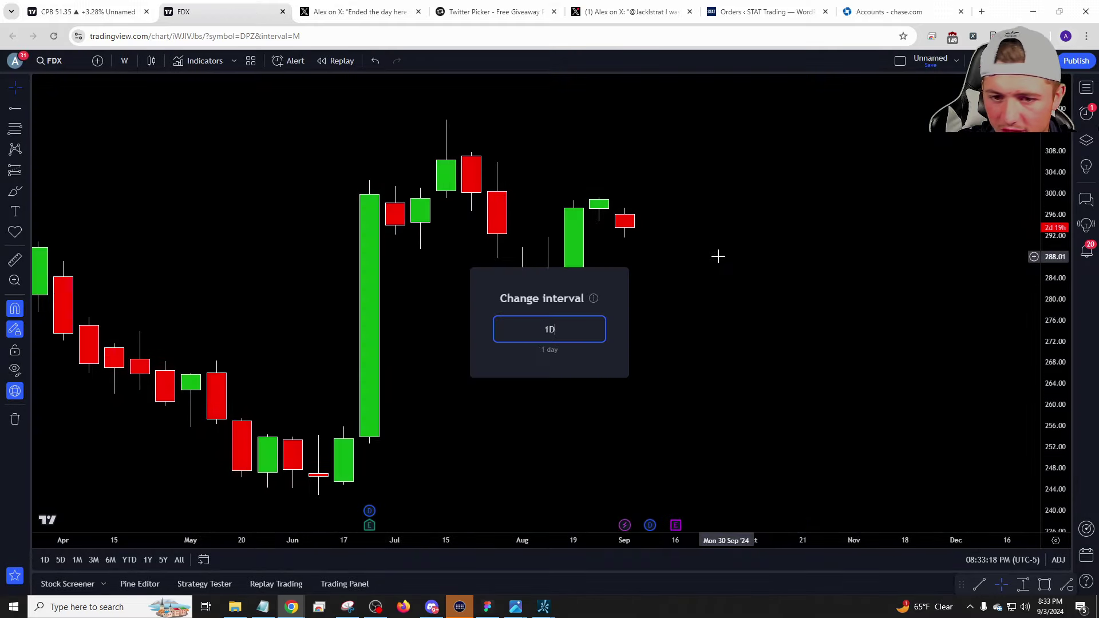
pyautogui.press('Return')
pyautogui.write('1W')
pyautogui.press('Return')
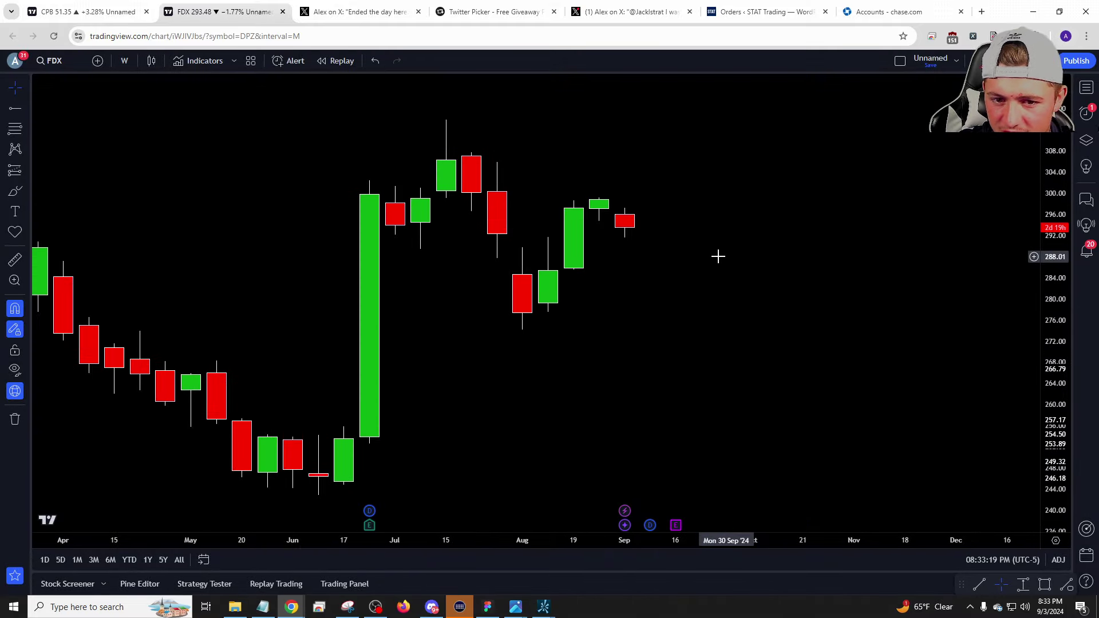
pyautogui.write('1')
pyautogui.press('Return')
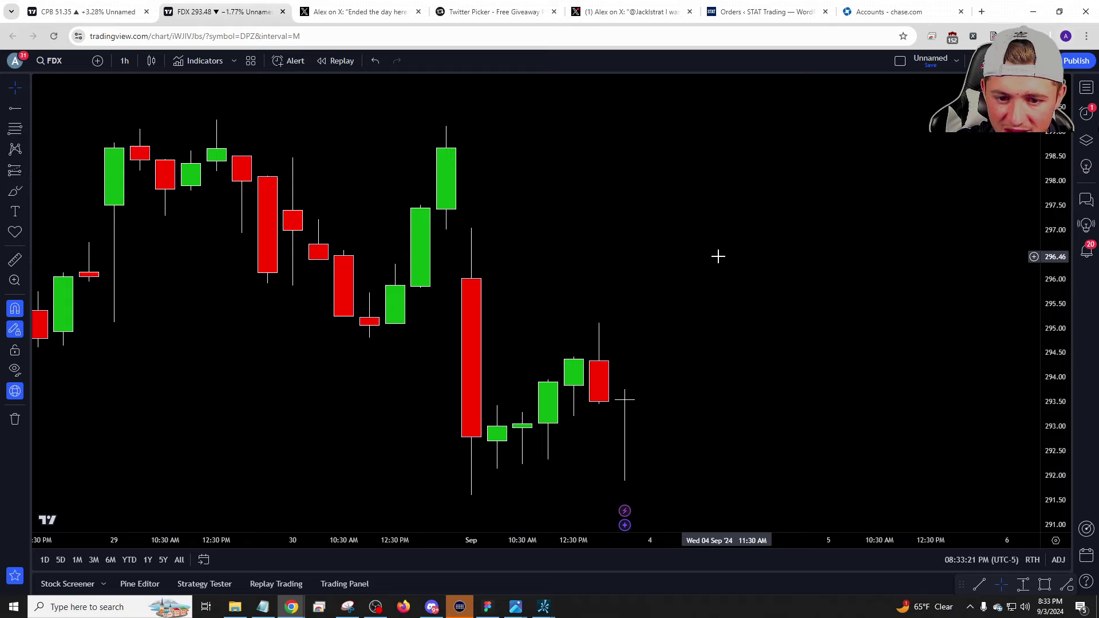
pyautogui.write('1D')
pyautogui.press('Return')
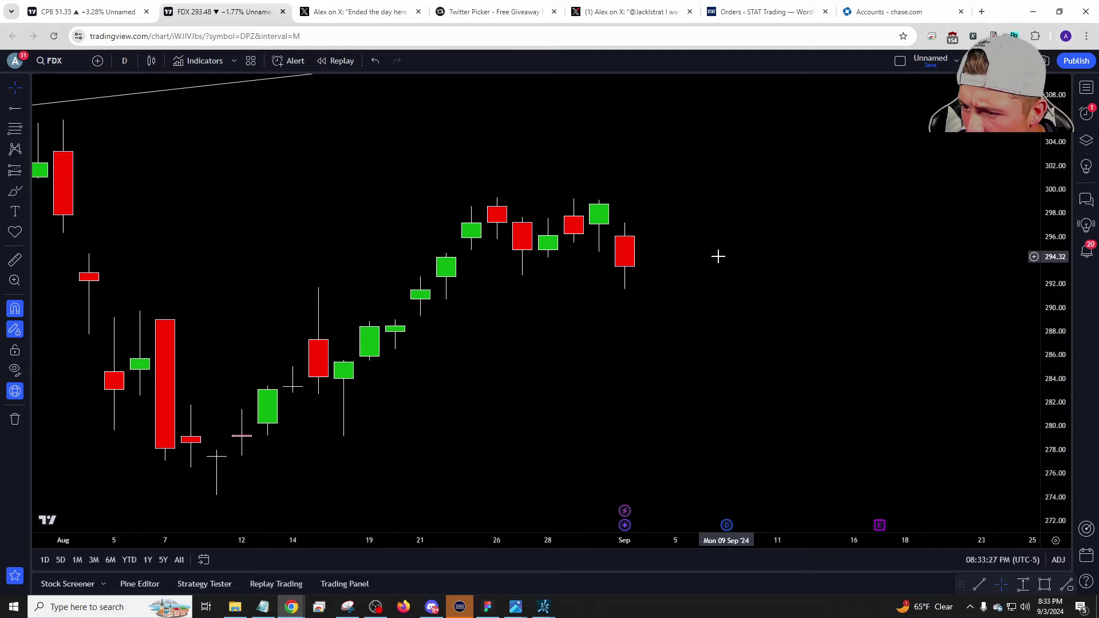
pyautogui.write('orsly')
pyautogui.press('Return')
pyautogui.write('5')
pyautogui.press('Return')
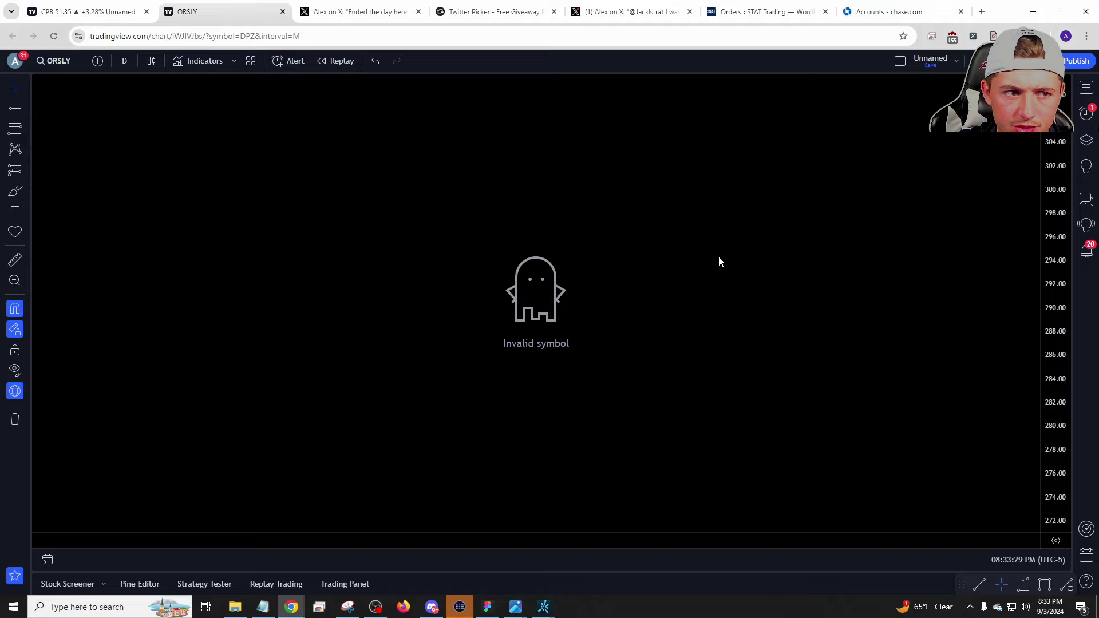
# Open ticker ORLY on the daily interval and measure the price move from the 6 August low to the 3 September low.
pyautogui.write('ORLY')
pyautogui.press('Return')
pyautogui.write('1')
pyautogui.press('Return')
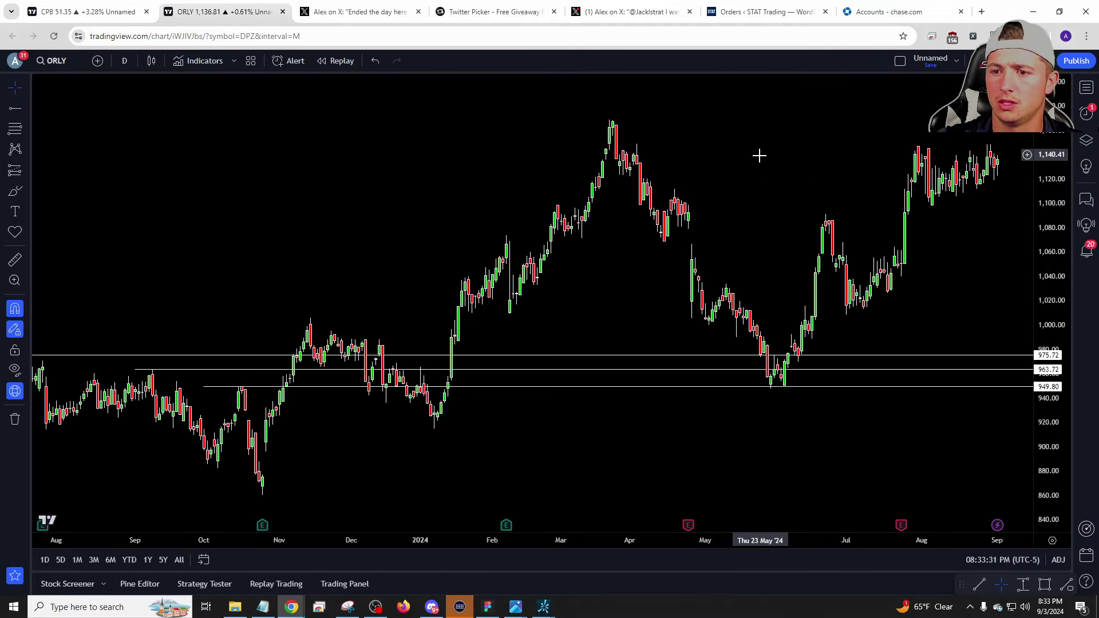
pyautogui.scroll(10, 805, 252)
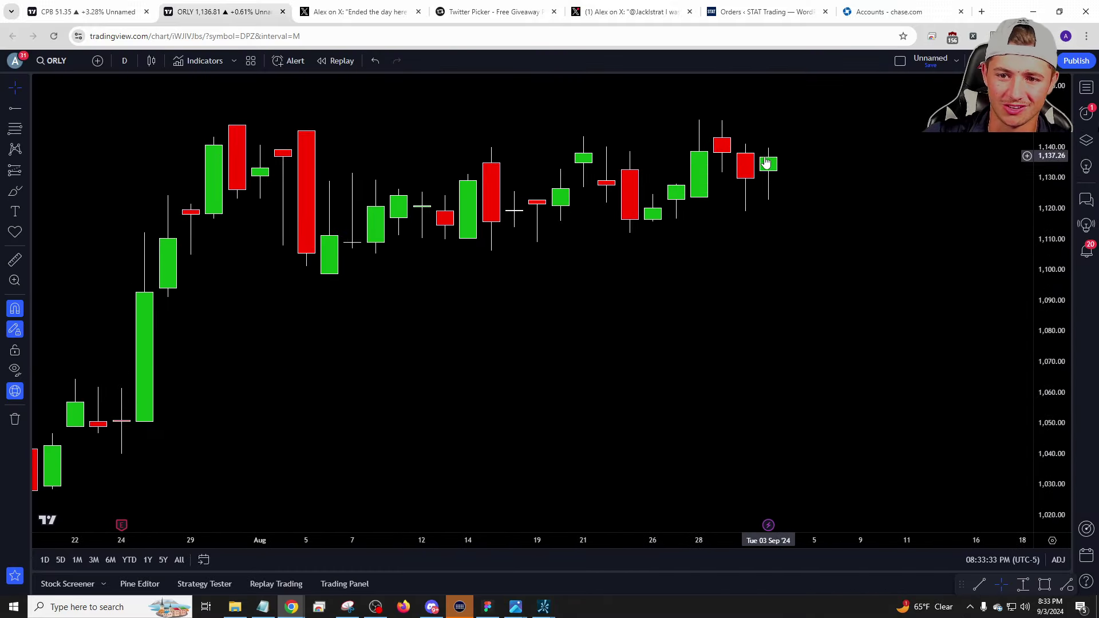
pyautogui.keyDown('shift'); pyautogui.click(334, 275); pyautogui.keyUp('shift')
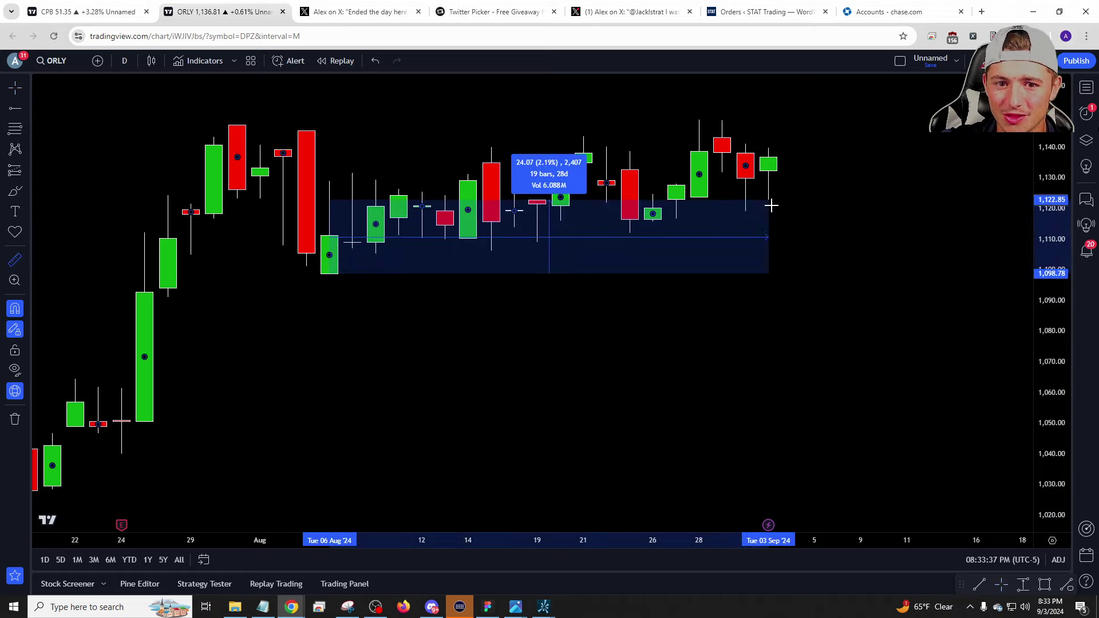
pyautogui.click(771, 205)
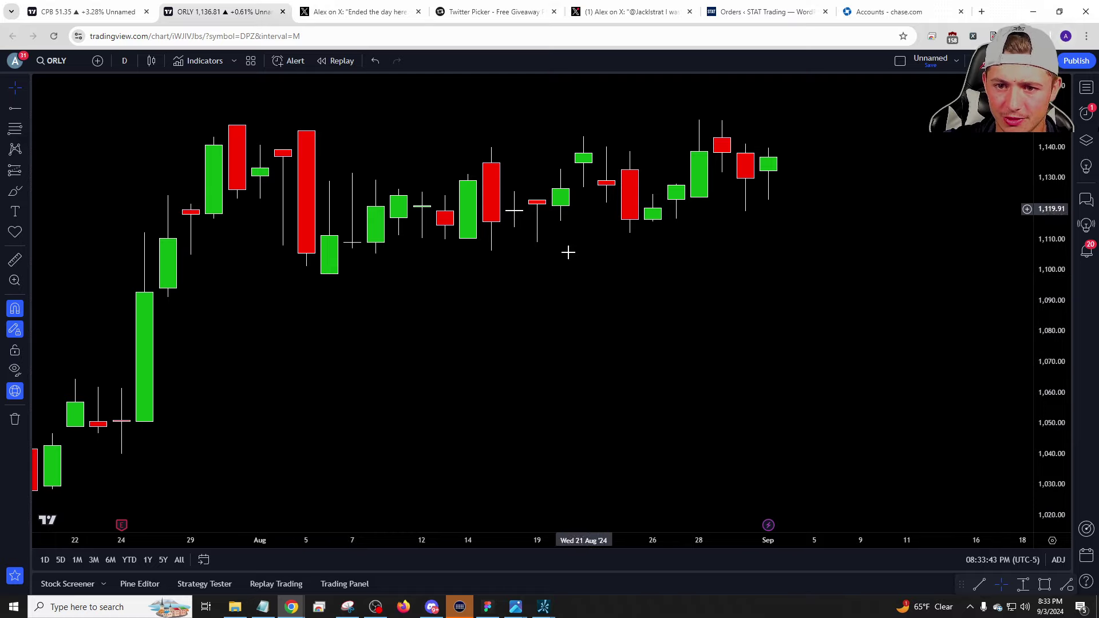
# Examine ORLY on the weekly and monthly intervals and return to its daily chart.
pyautogui.write('1w')
pyautogui.press('Return')
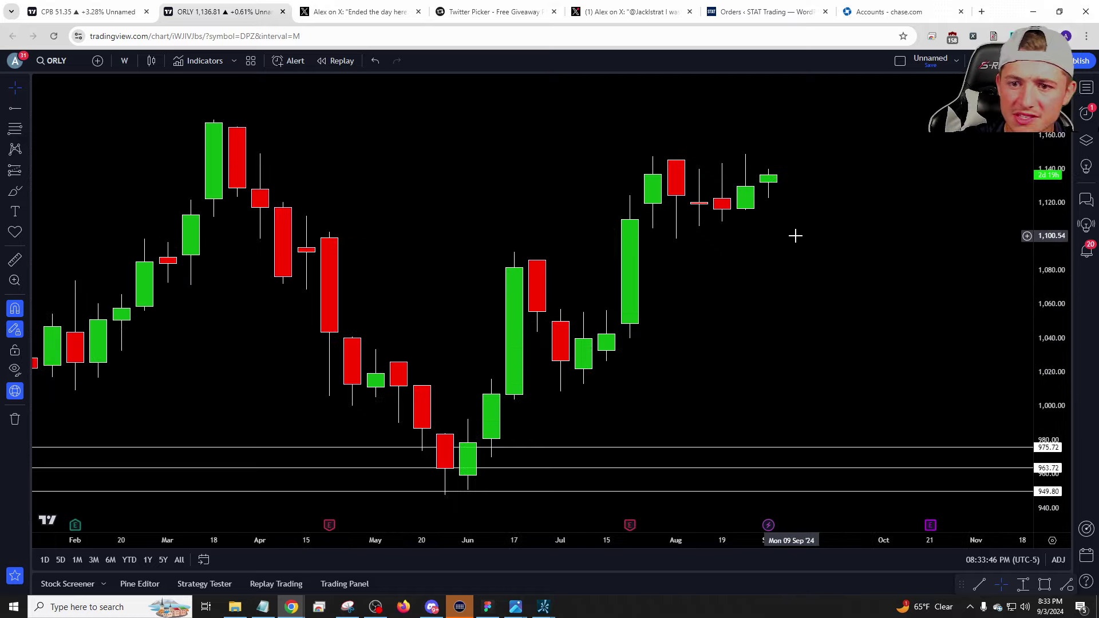
pyautogui.write('1m')
pyautogui.press('Return')
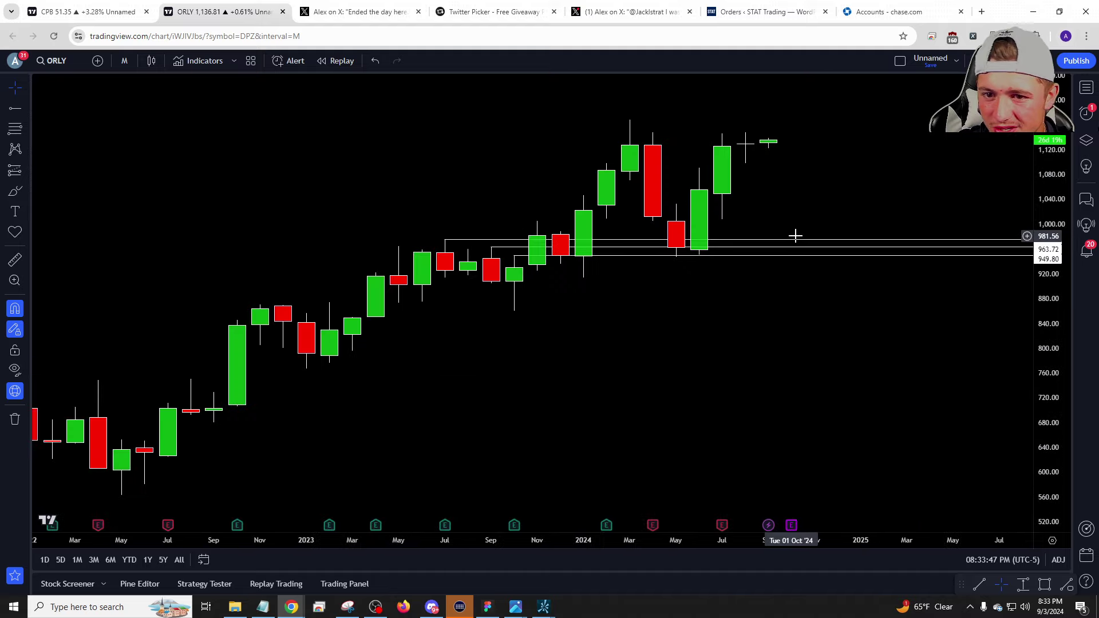
pyautogui.write('1d')
pyautogui.press('Return')
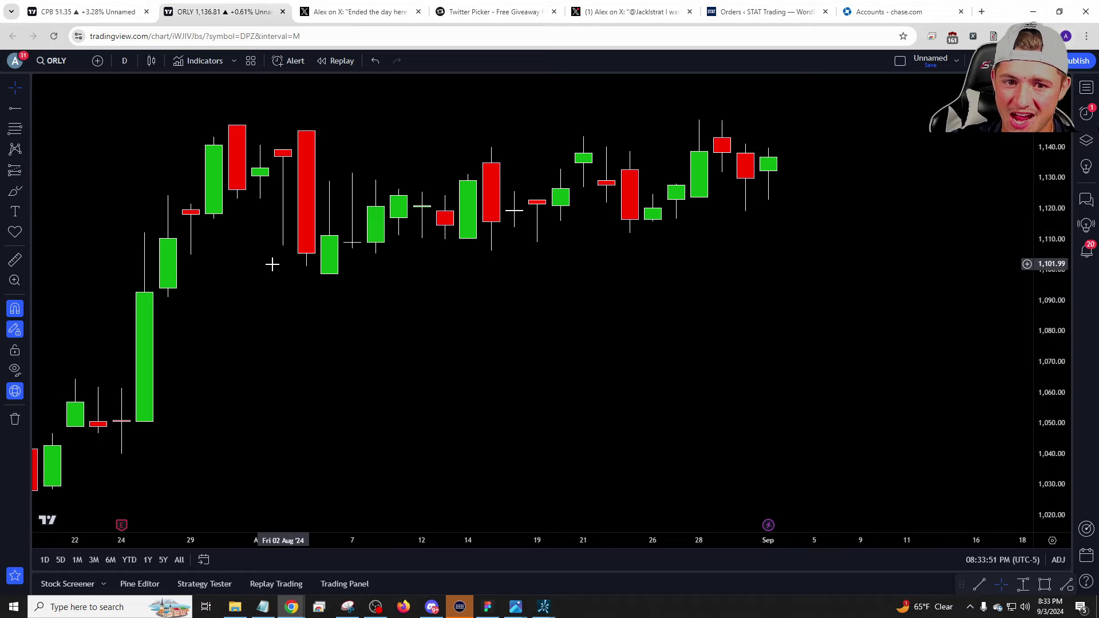
# Switch to Notepad and insert a "Cyclical" line between the Signals heading and the AMZN entry.
pyautogui.click(263, 607)
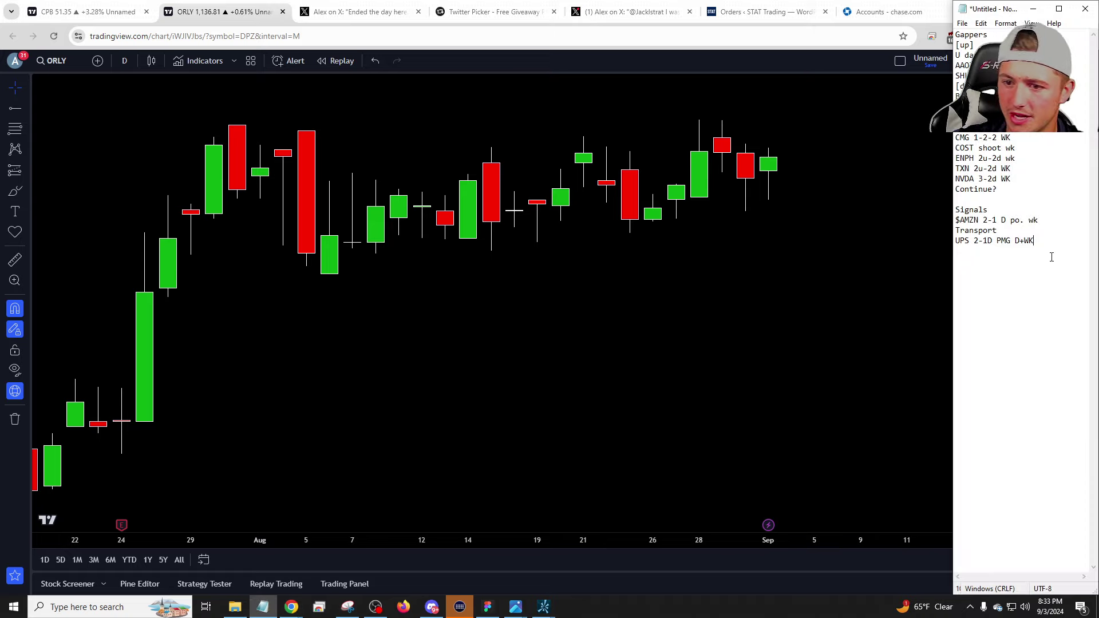
pyautogui.press('Up')
pyautogui.press('Return')
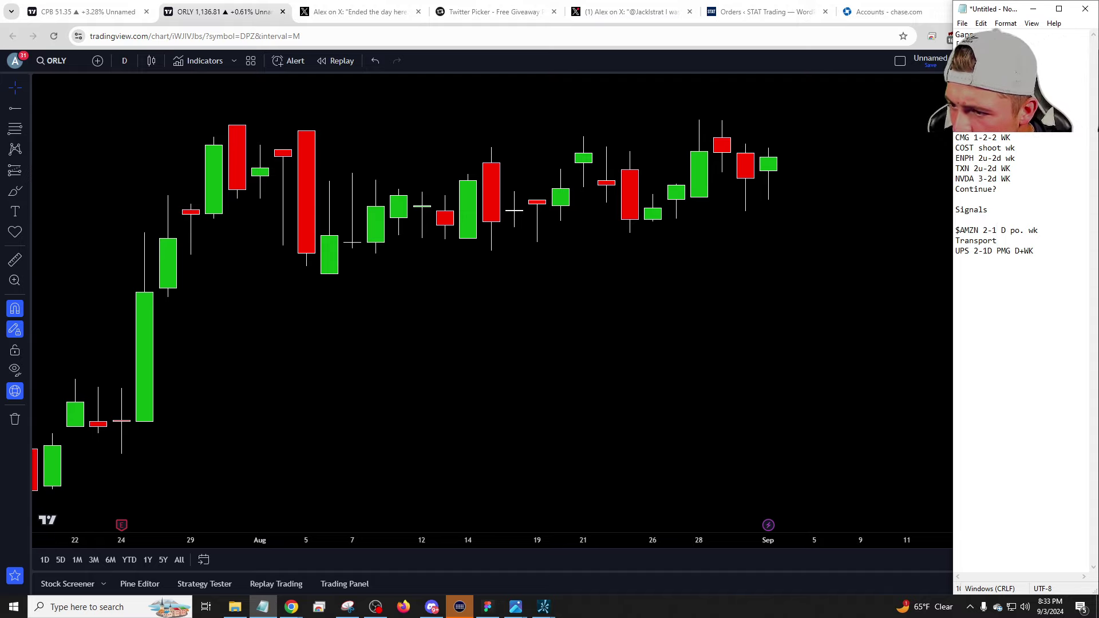
pyautogui.write('Cyclical')
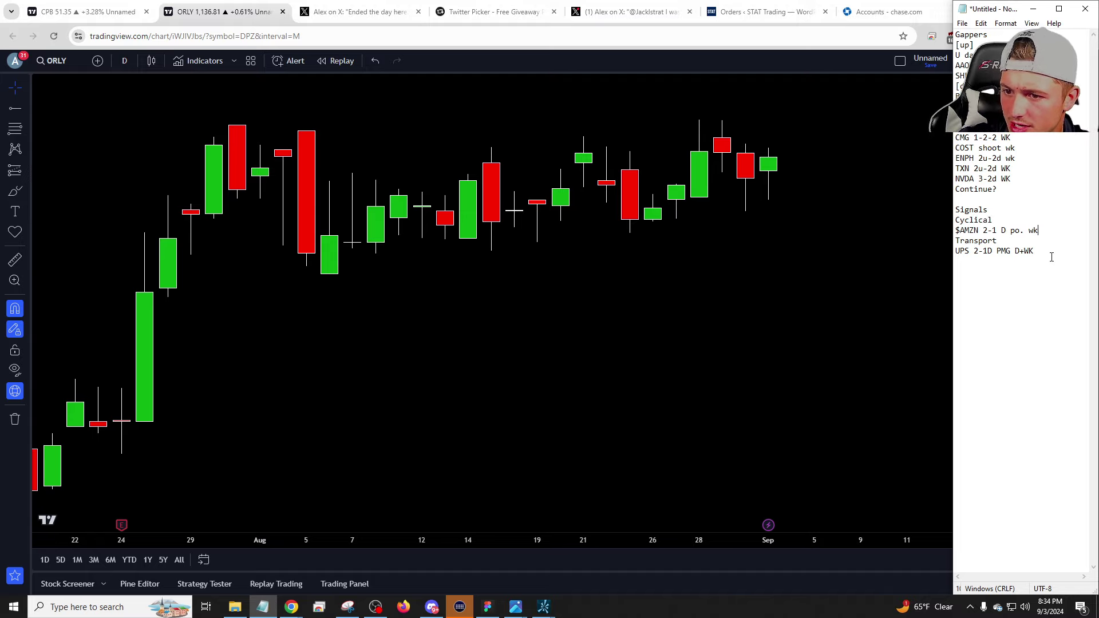
# Add the line "$ORLY 2-1 D" below the AMZN entry under Cyclical in the Notepad watchlist.
pyautogui.press('Return')
pyautogui.write('$ORLY 2-1')
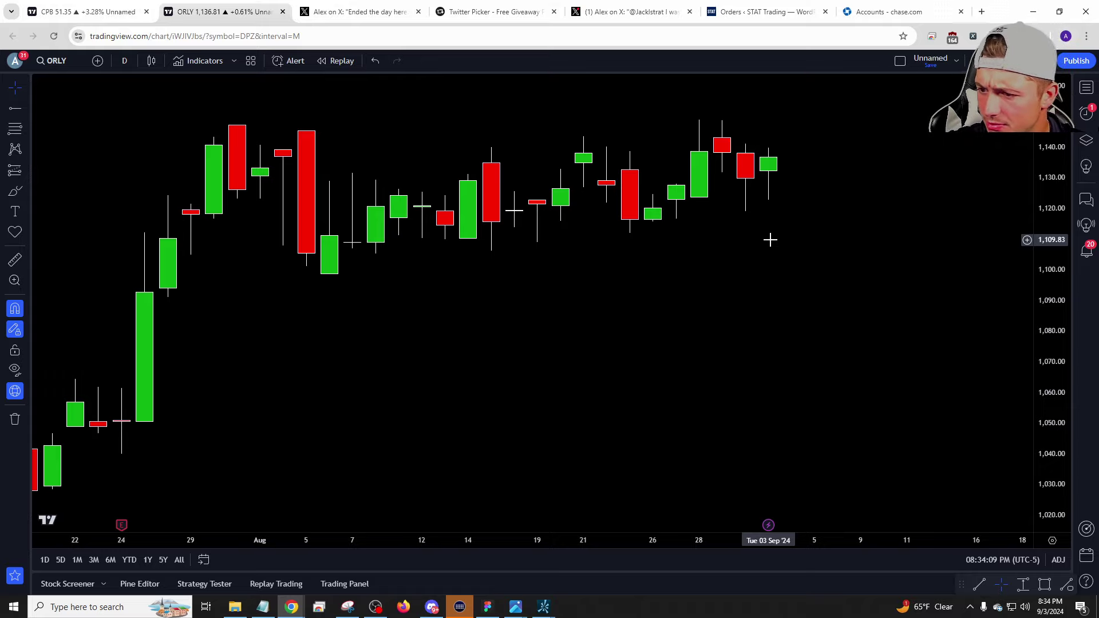
# Switch to TradingView, open ticker LULU, examine its monthly chart, and return to the daily interval.
pyautogui.write('LULU')
pyautogui.press('Return')
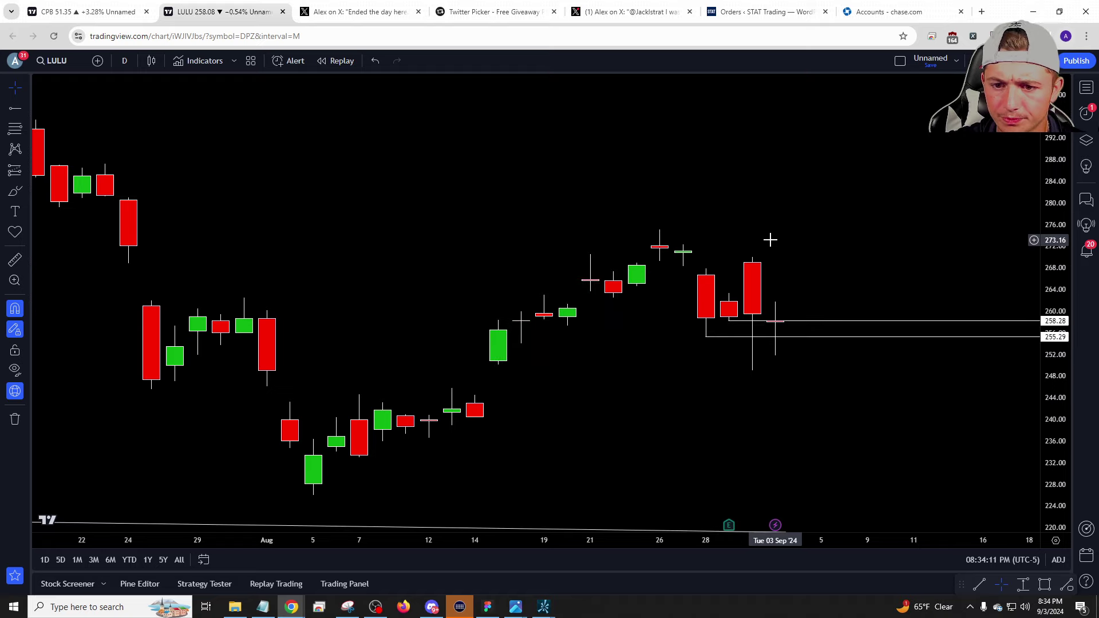
pyautogui.write('1d')
pyautogui.press('Return')
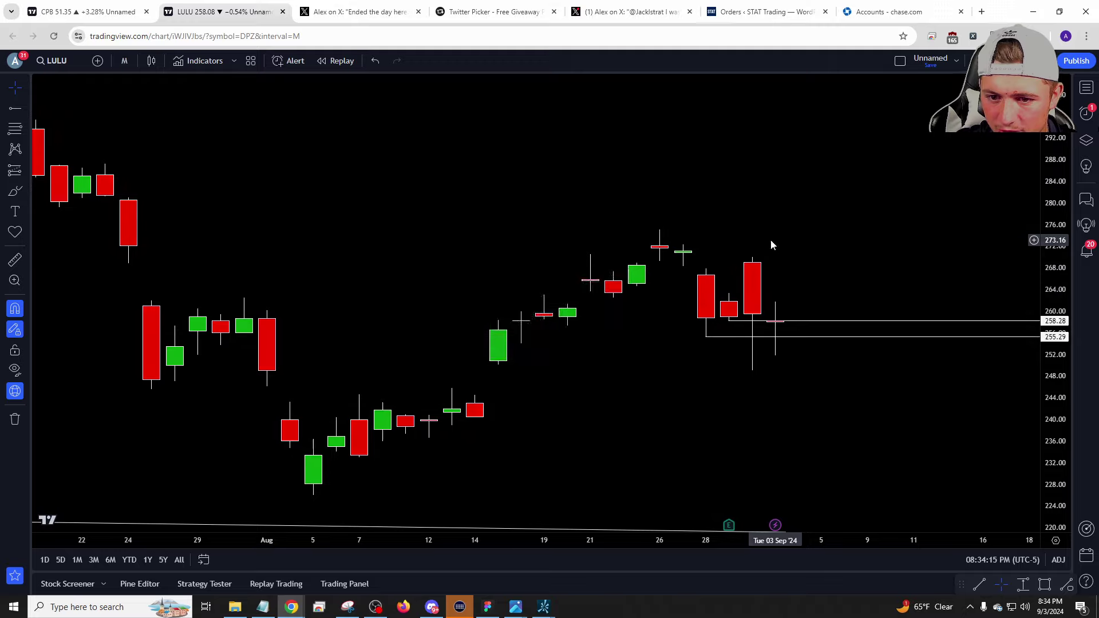
pyautogui.write('1M')
pyautogui.press('Return')
pyautogui.write('1D')
pyautogui.press('Return')
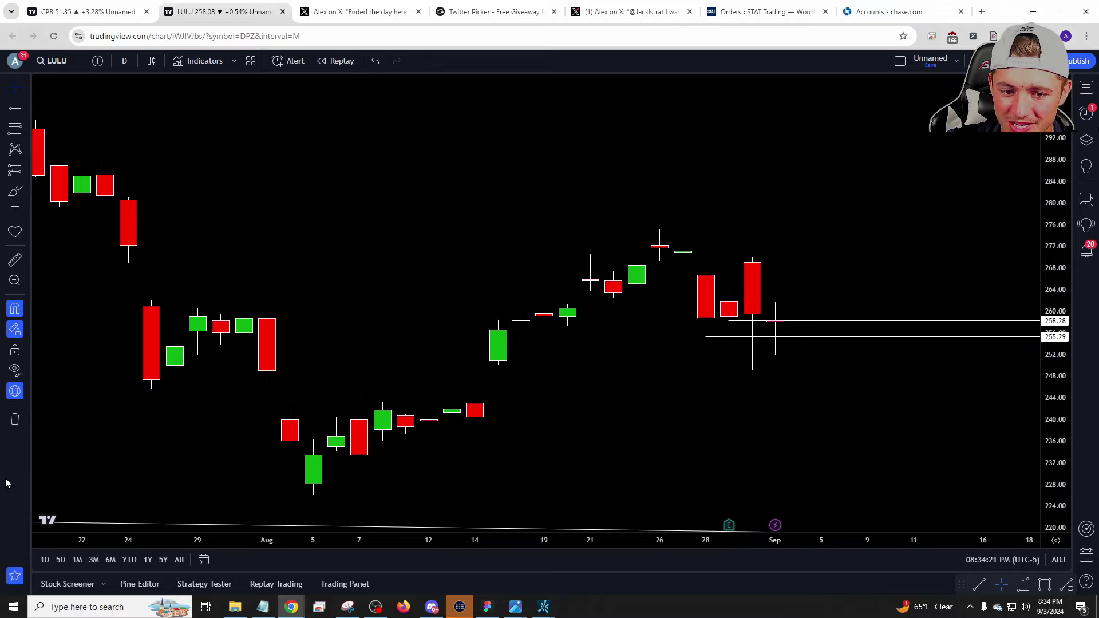
# Draw a horizontal ray from LULU's May 2022 low at 251.51 on the monthly chart and return to the daily interval.
pyautogui.scroll(-10, 824, 412)
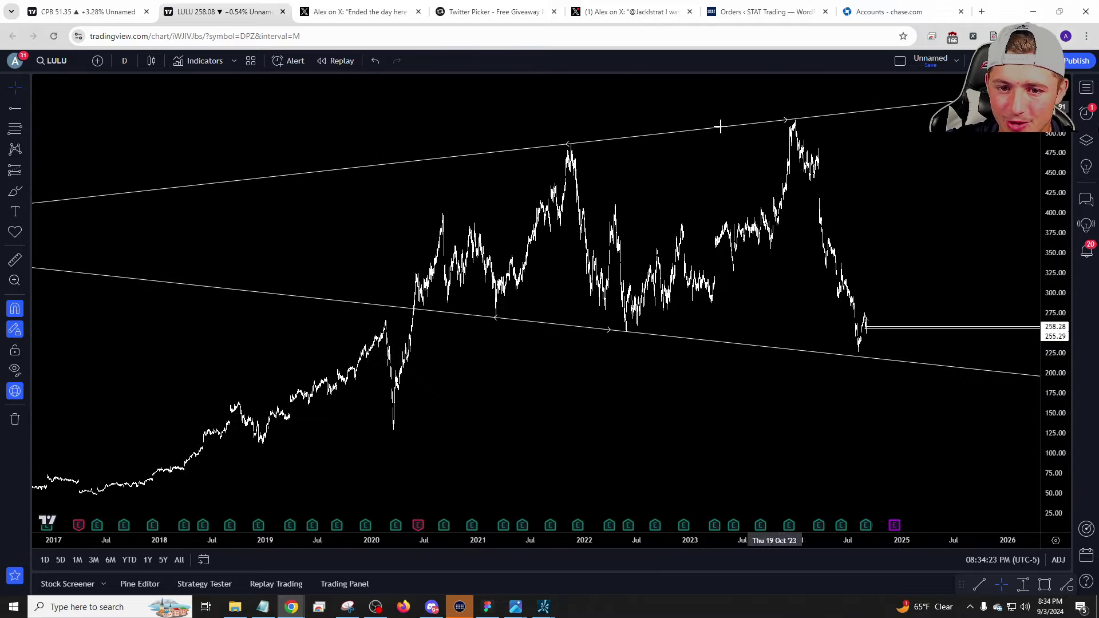
pyautogui.scroll(-10, 868, 178)
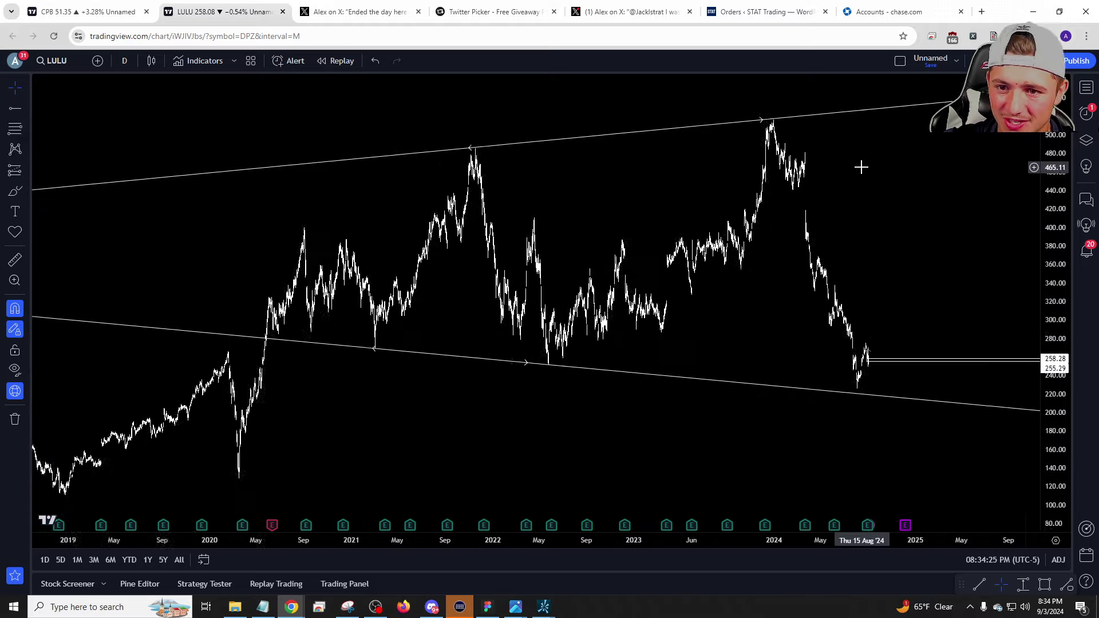
pyautogui.scroll(10, 860, 179)
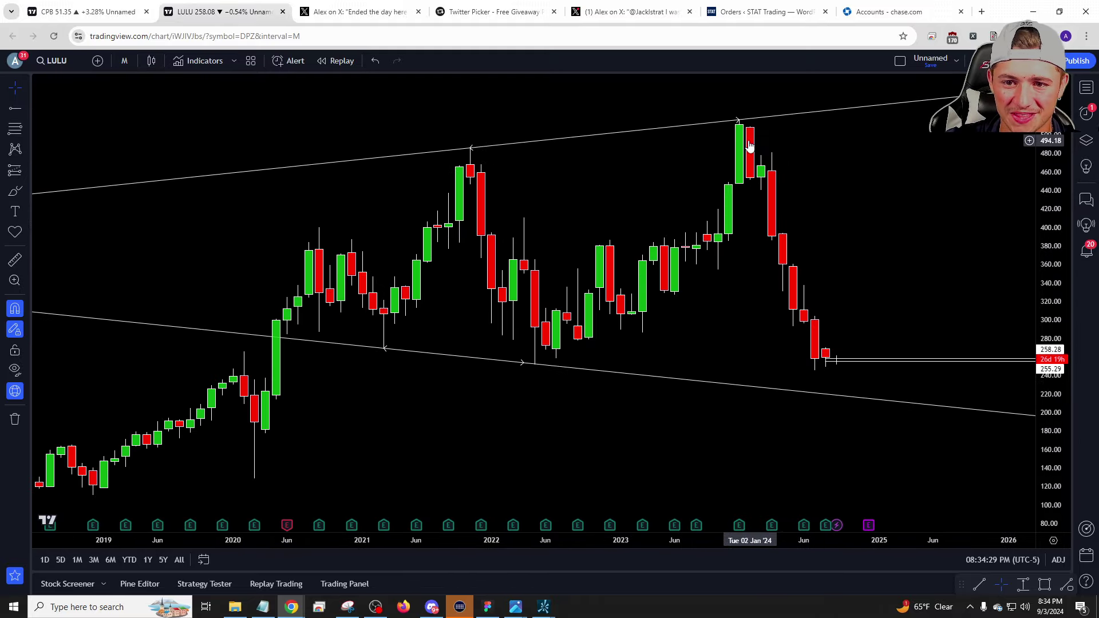
pyautogui.click(15, 109)
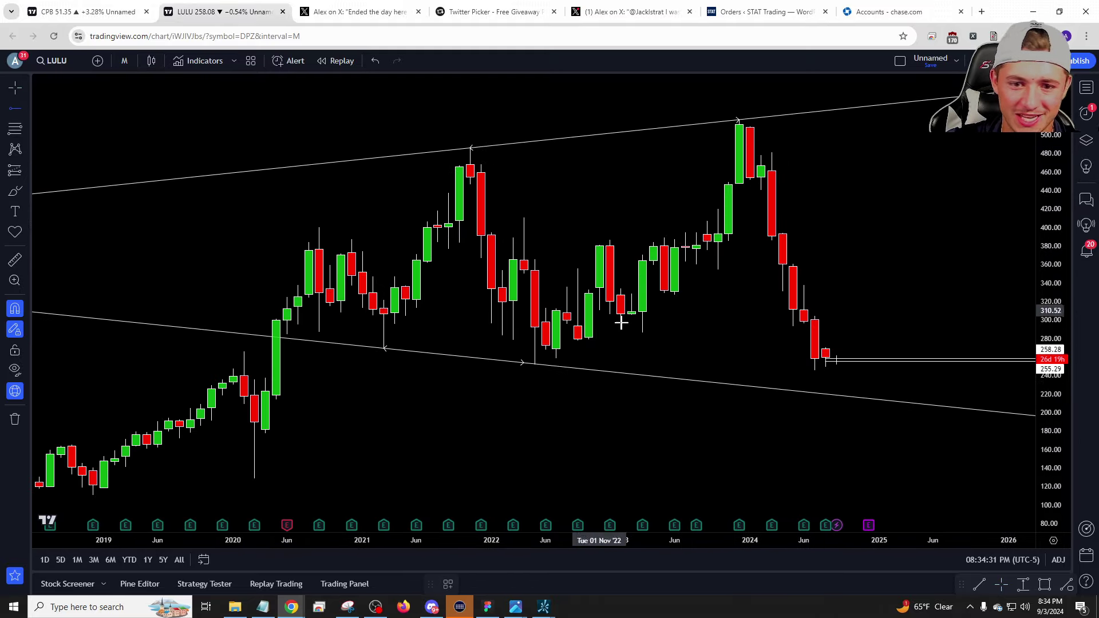
pyautogui.click(535, 364)
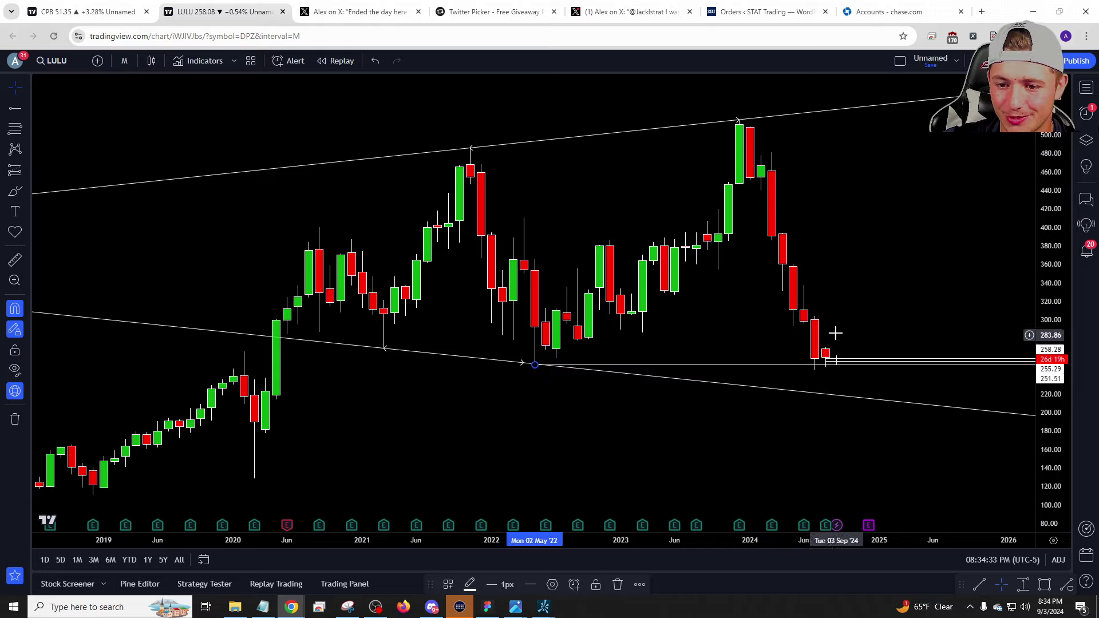
pyautogui.scroll(3, 743, 341)
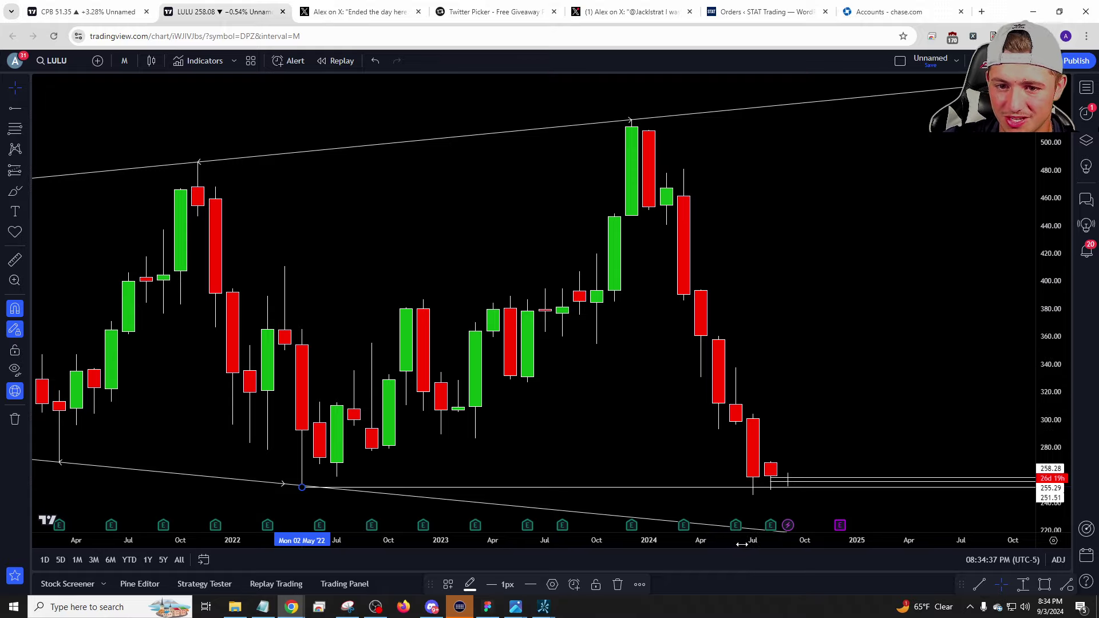
pyautogui.write('D')
pyautogui.press('Return')
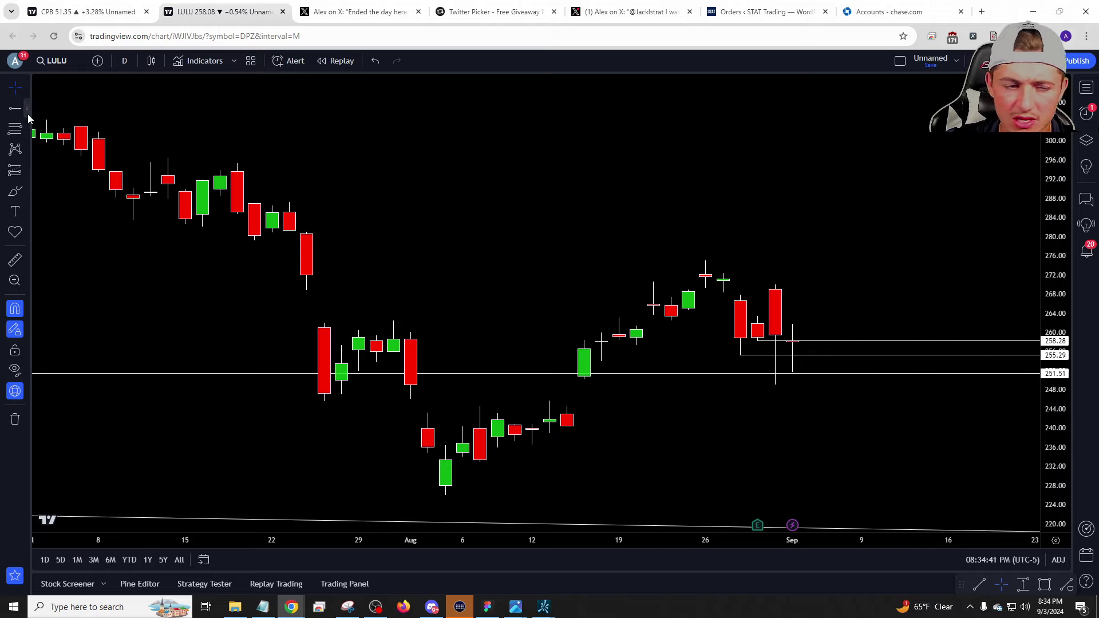
# Switch to Notepad and add the line "$LULU 2-1 D po 3-2wk" below the ORLY entry.
pyautogui.click(263, 607)
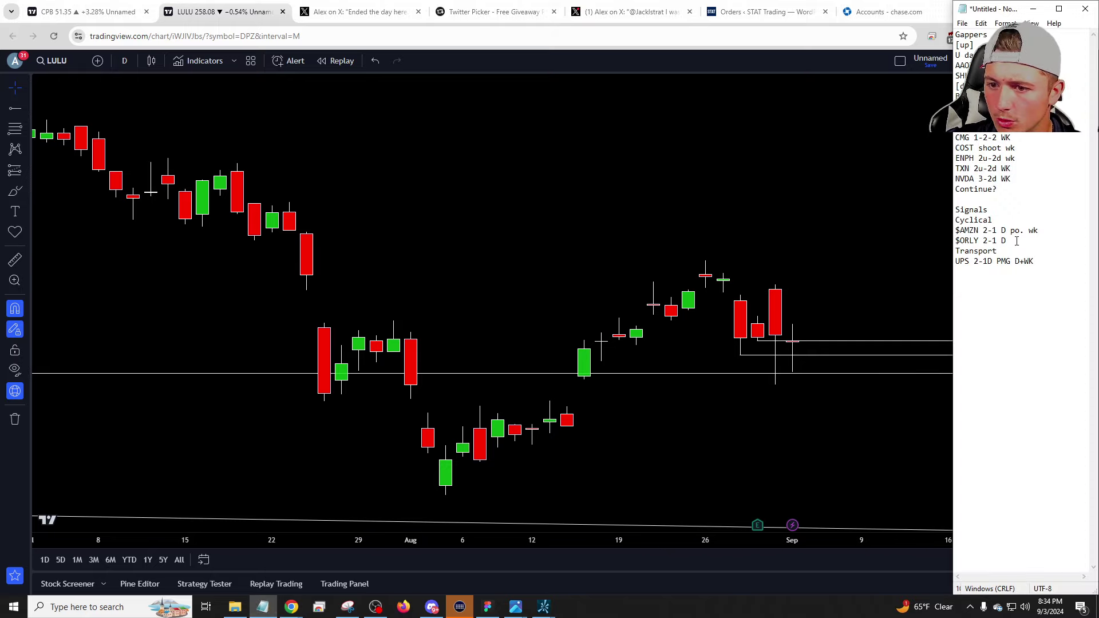
pyautogui.press('Return')
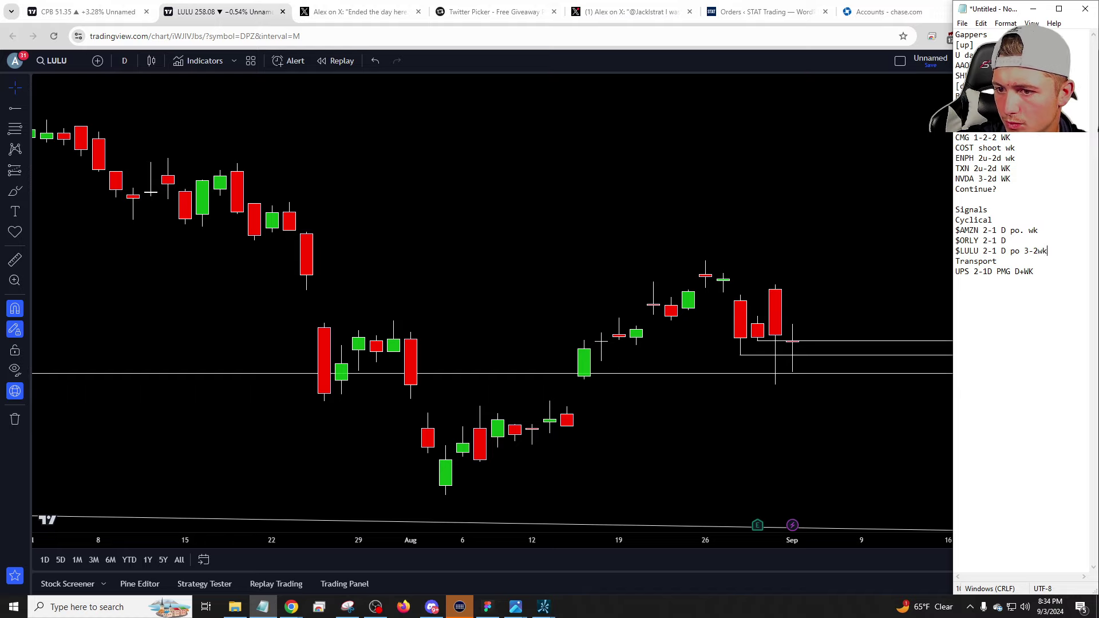
# Switch back to TradingView, open ticker BSX, examine its weekly chart, and return to the daily interval.
pyautogui.click(822, 264)
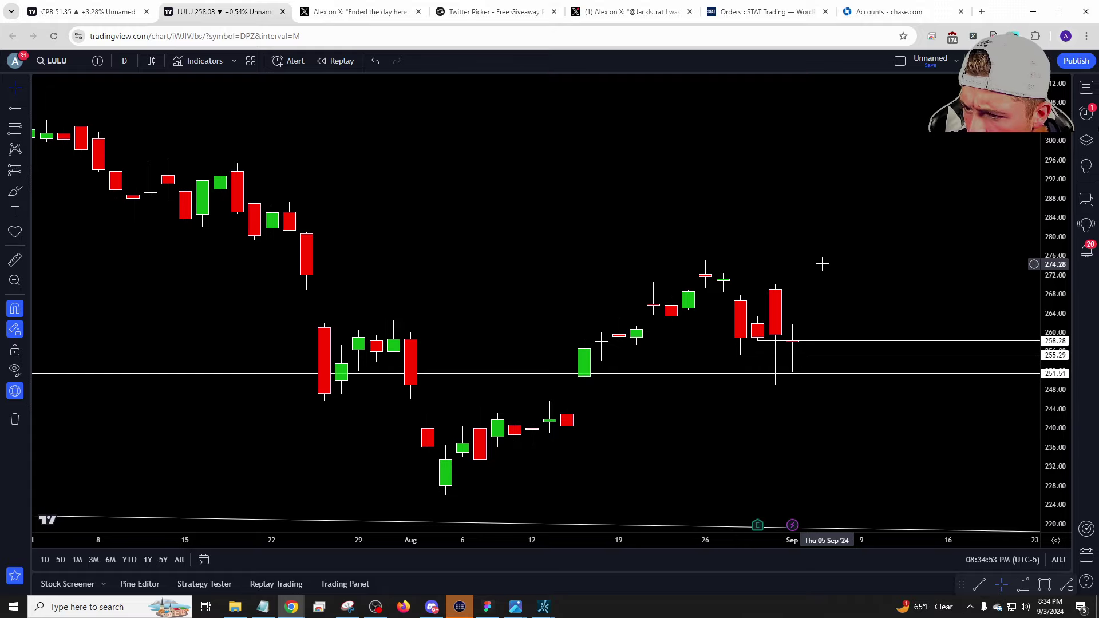
pyautogui.write('BSX')
pyautogui.press('Return')
pyautogui.write('1W')
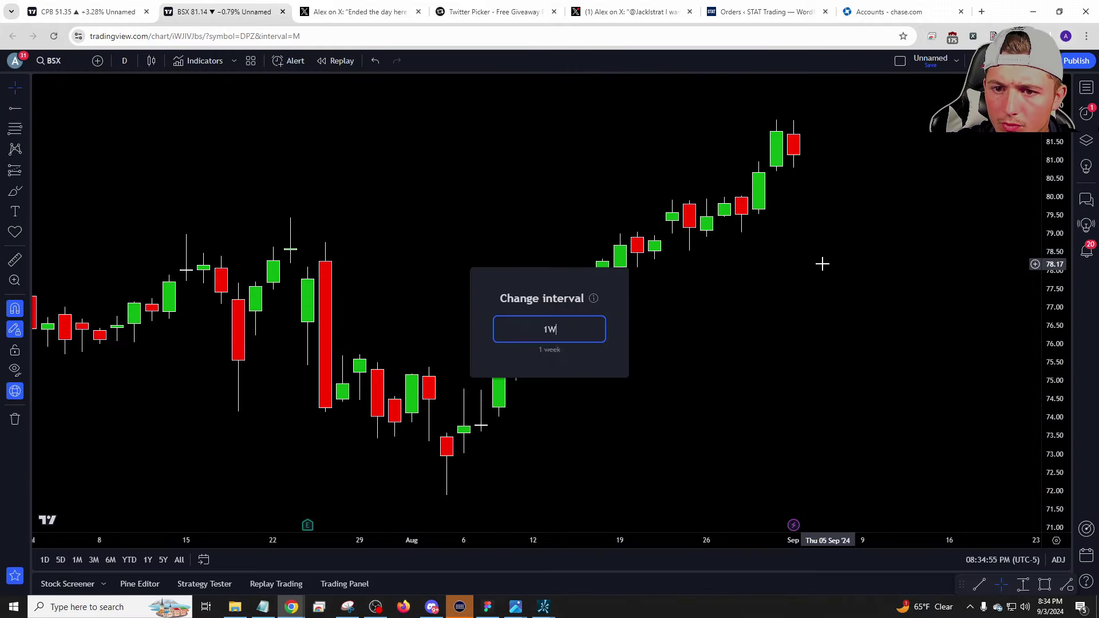
pyautogui.press('Return')
pyautogui.write('1D')
pyautogui.press('Return')
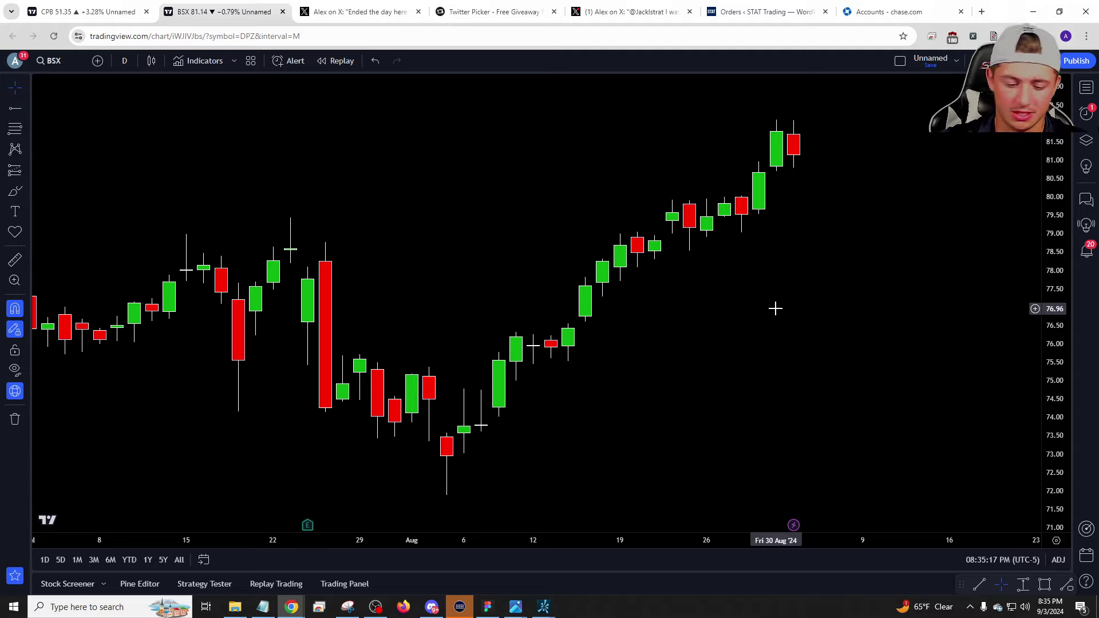
# Examine the daily charts of tickers ADM, PYPL and TEAM one after another.
pyautogui.write('ADM')
pyautogui.press('Return')
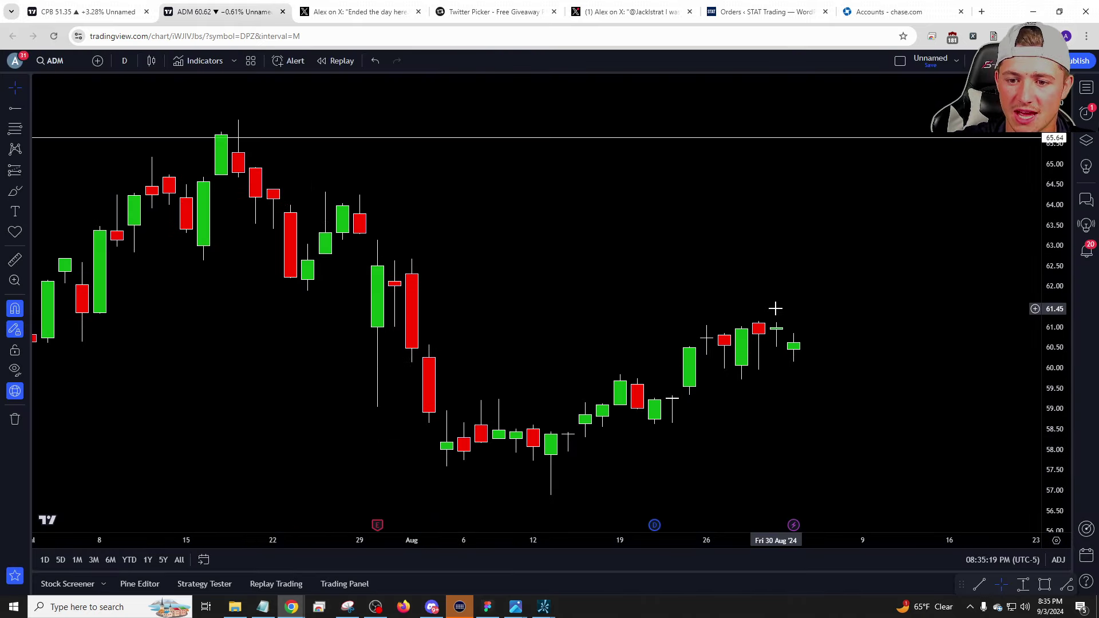
pyautogui.write('PYPL')
pyautogui.press('Return')
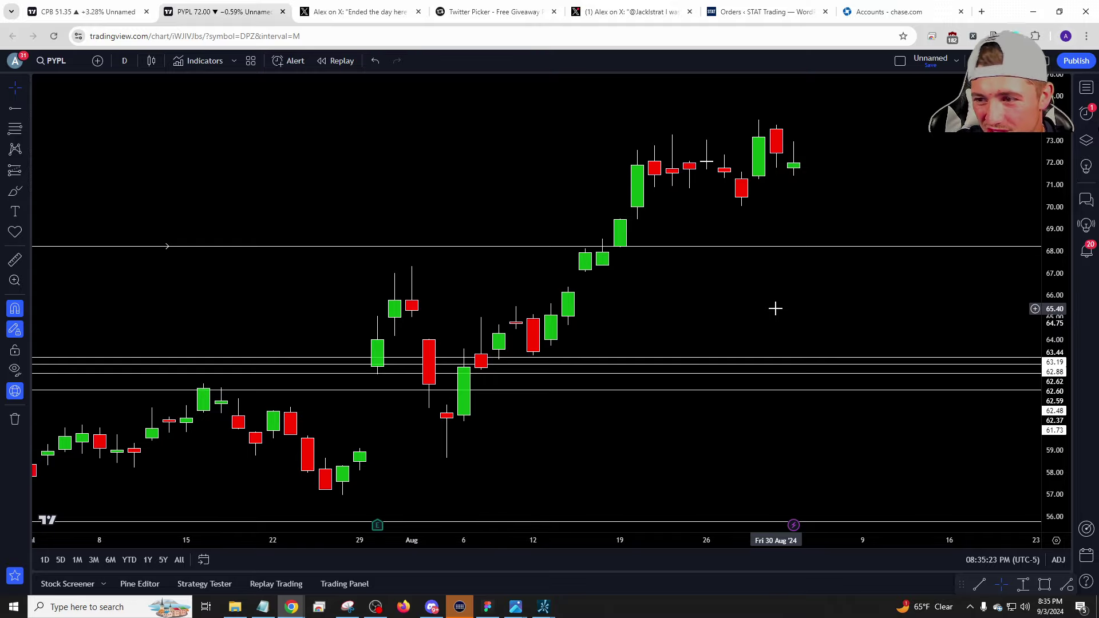
pyautogui.write('TEAM')
pyautogui.press('Return')
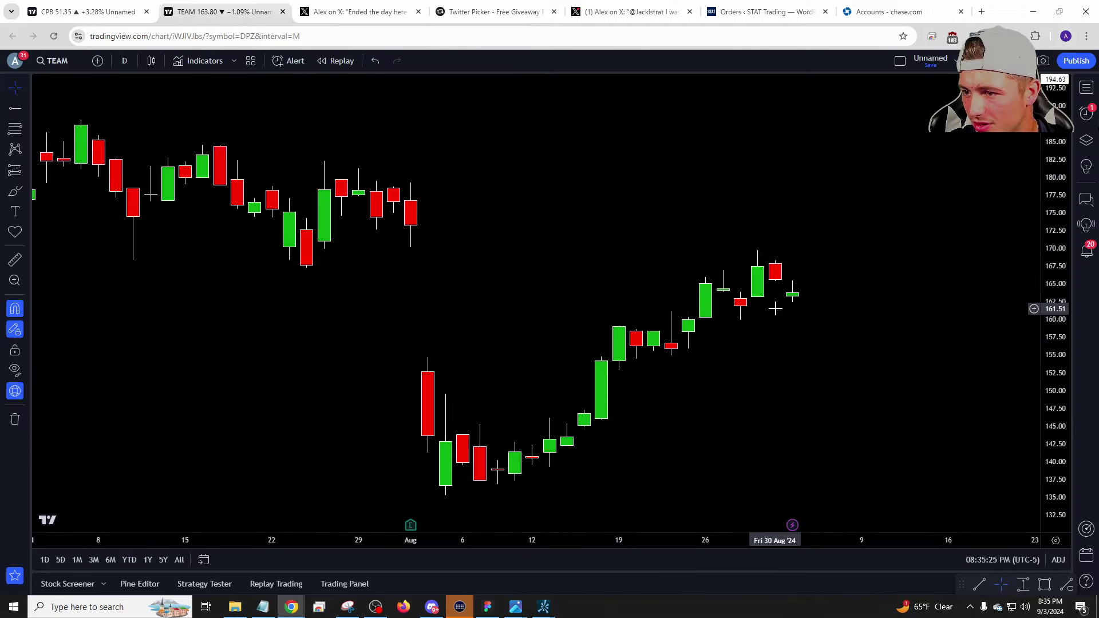
pyautogui.write("1'")
pyautogui.press('Escape')
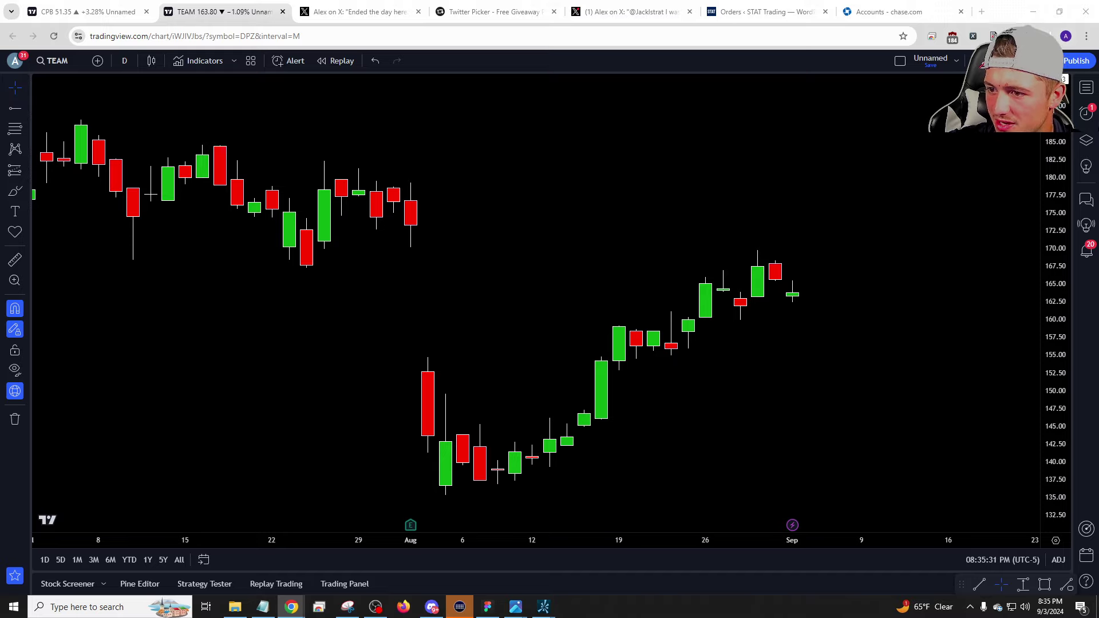
# Open the NYSE-listed Coterra Energy chart for ticker CTRA on the daily interval.
pyautogui.write('CTRA')
pyautogui.press('Return')
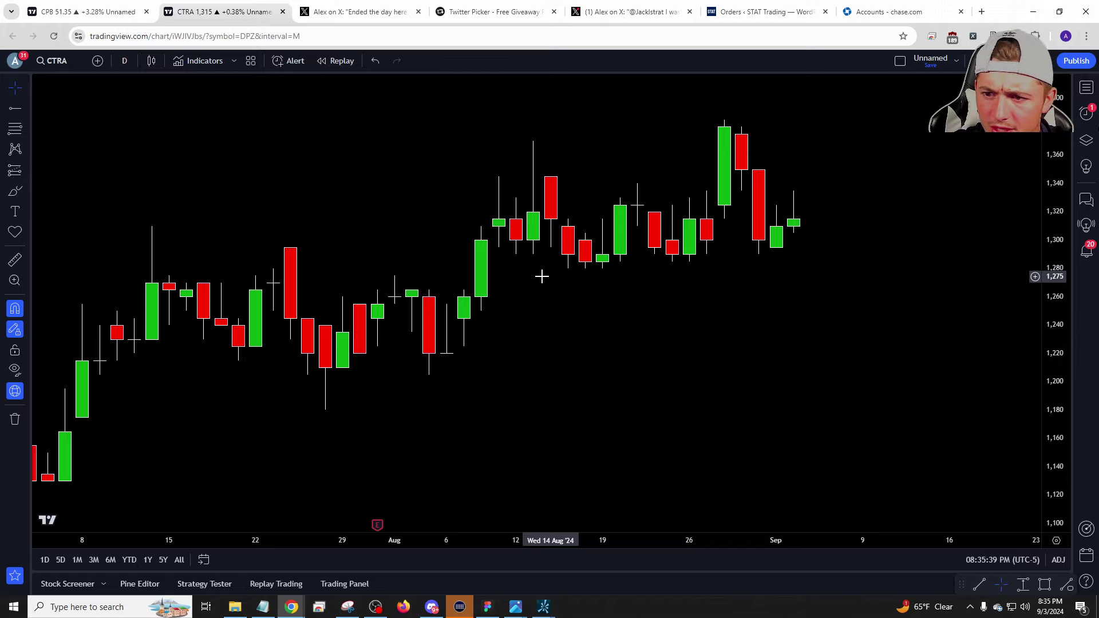
pyautogui.write('CTRA')
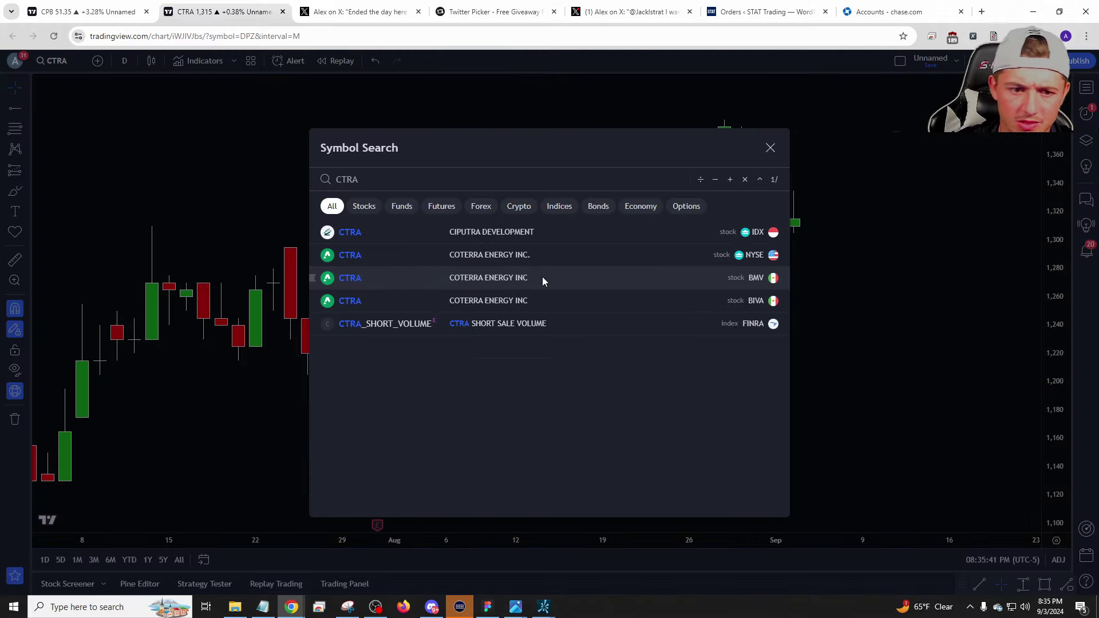
pyautogui.click(587, 254)
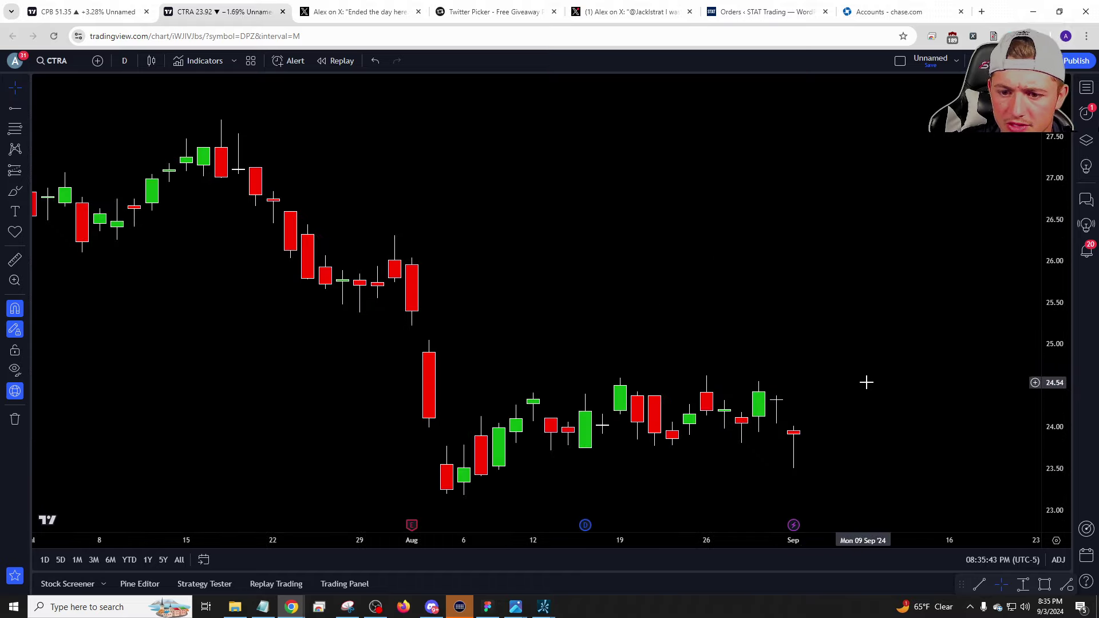
# Draw horizontal rays on CTRA's daily chart from the 26 August high at 24.62 and the 15 August level at 23.75.
pyautogui.scroll(5, 682, 434)
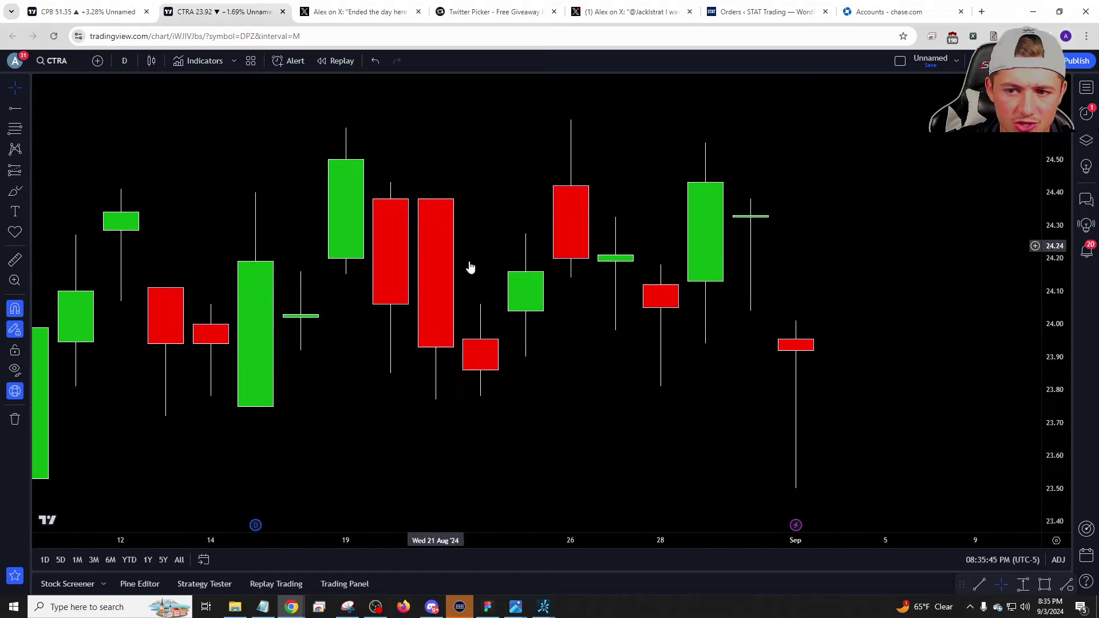
pyautogui.scroll(-3, 469, 268)
pyautogui.click(15, 108)
pyautogui.click(525, 300)
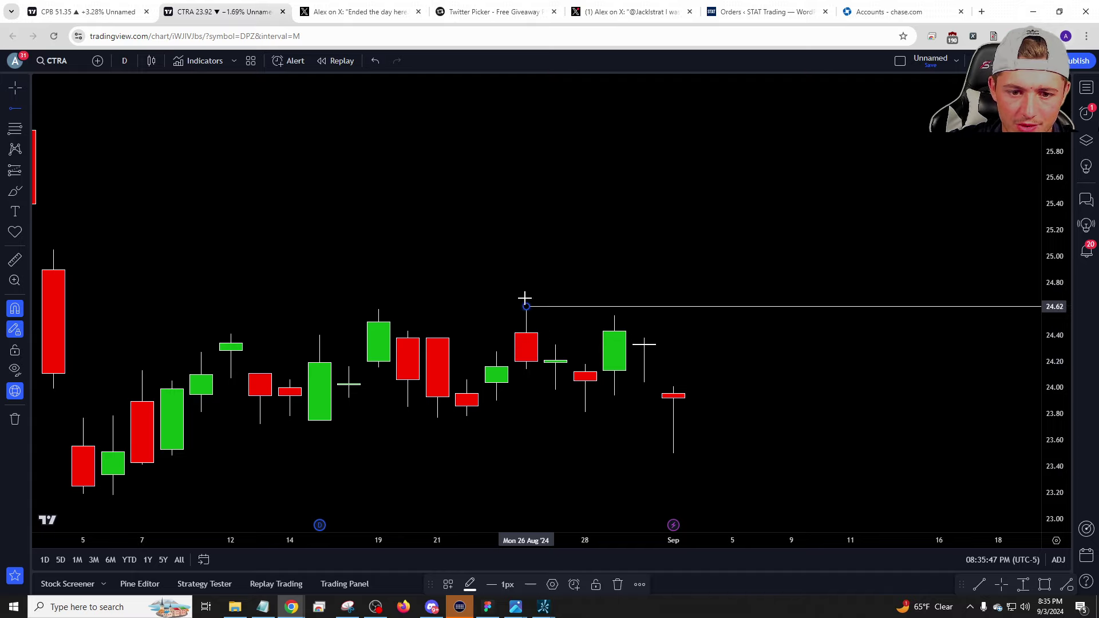
pyautogui.click(320, 421)
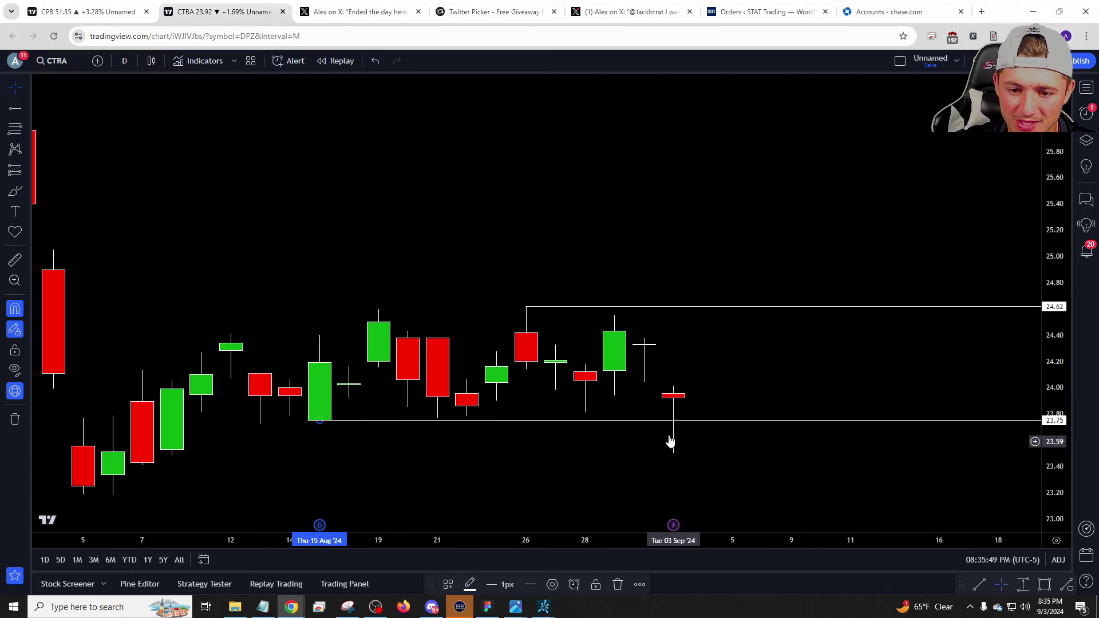
# Measure CTRA's price move from the 3 September high up to the 24.62 level and clear the measurement.
pyautogui.click(676, 391)
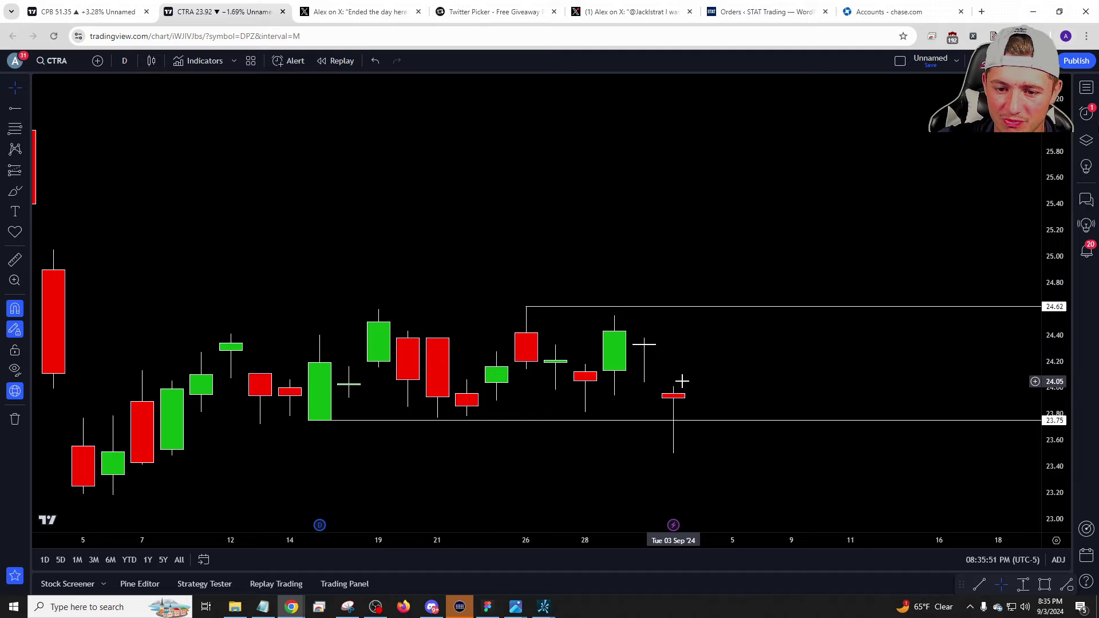
pyautogui.keyDown('shift'); pyautogui.click(677, 389); pyautogui.keyUp('shift')
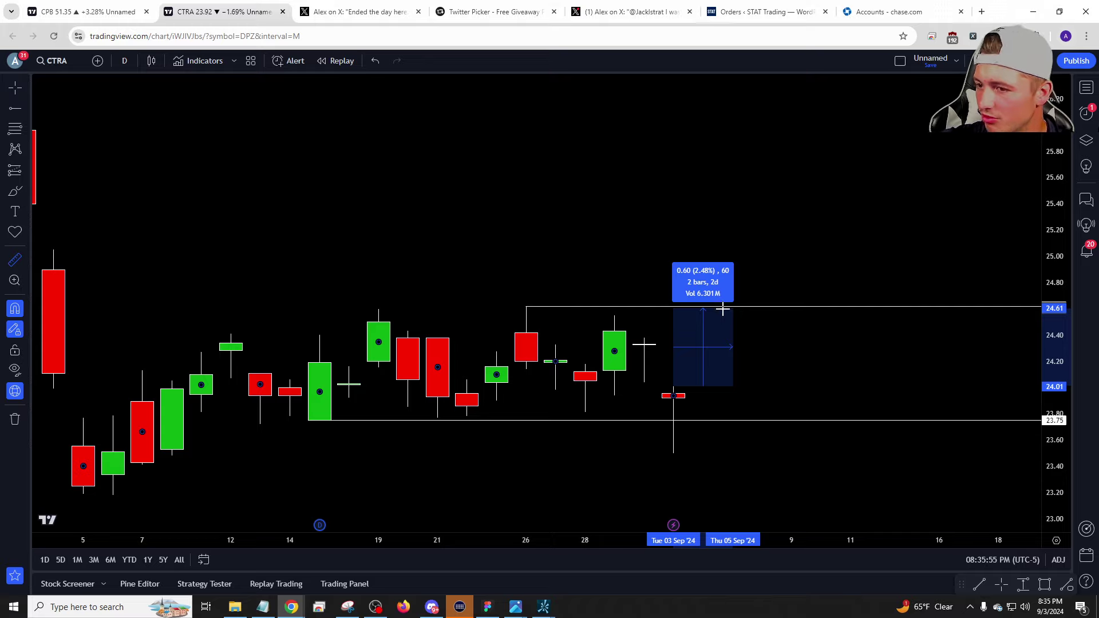
pyautogui.press('Escape')
# Open ticker IEP and examine its longer daily price history.
pyautogui.write('iep')
pyautogui.press('Return')
pyautogui.write('1')
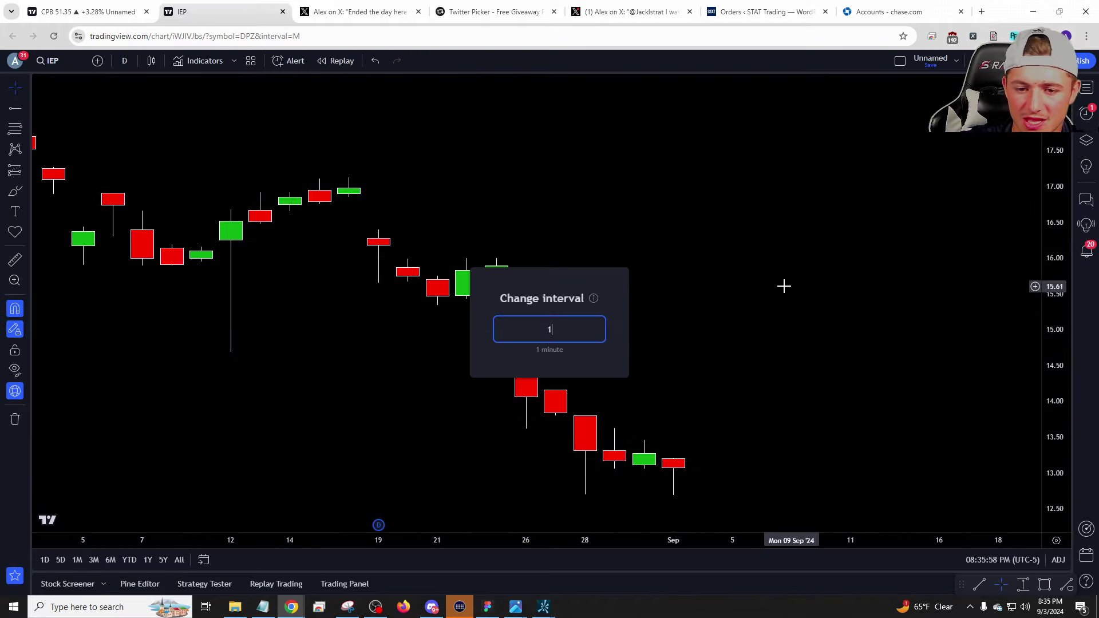
pyautogui.press('Escape')
pyautogui.scroll(-5, 809, 298)
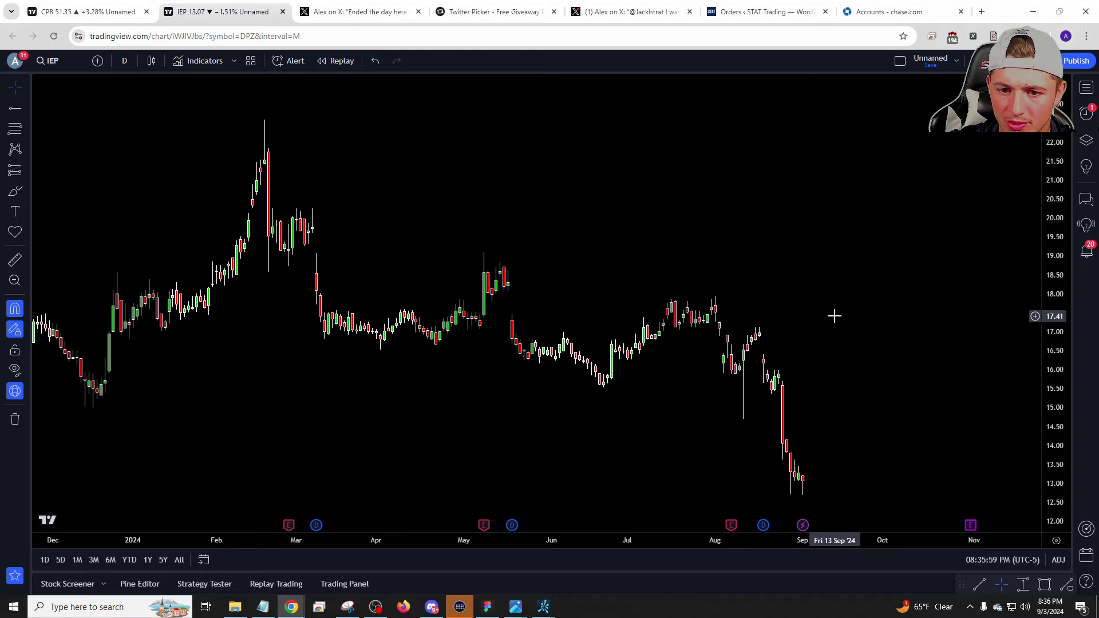
pyautogui.scroll(-5, 841, 317)
pyautogui.scroll(8, 835, 329)
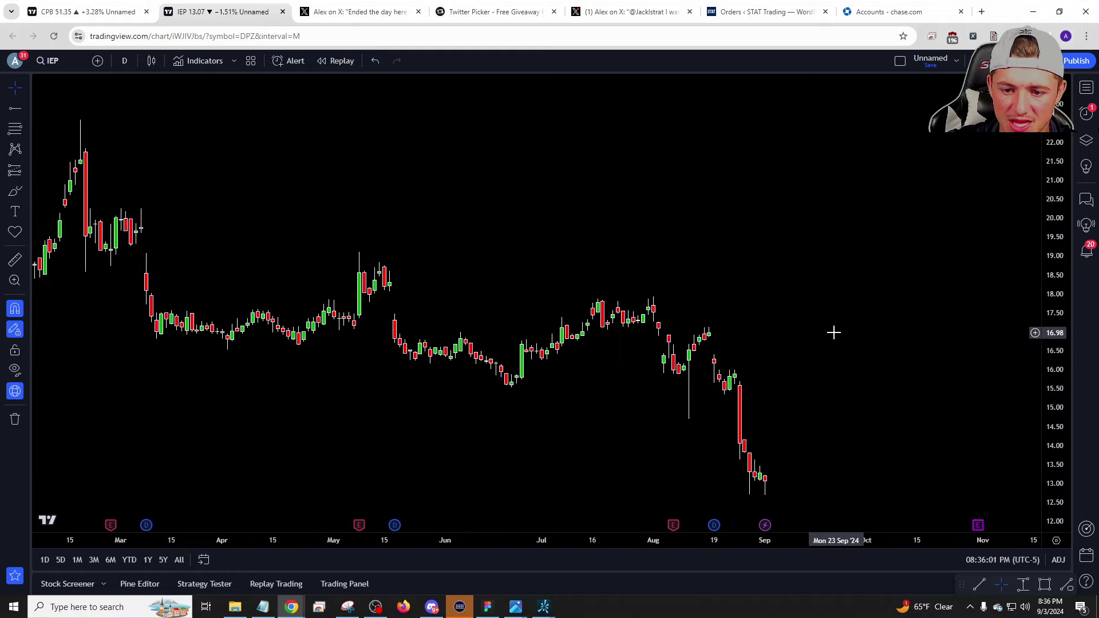
# Draw a downward trend line on IEP's daily chart from the 21 June low through the 12 August low.
pyautogui.scroll(2, 833, 332)
pyautogui.click(25, 112)
pyautogui.click(71, 121)
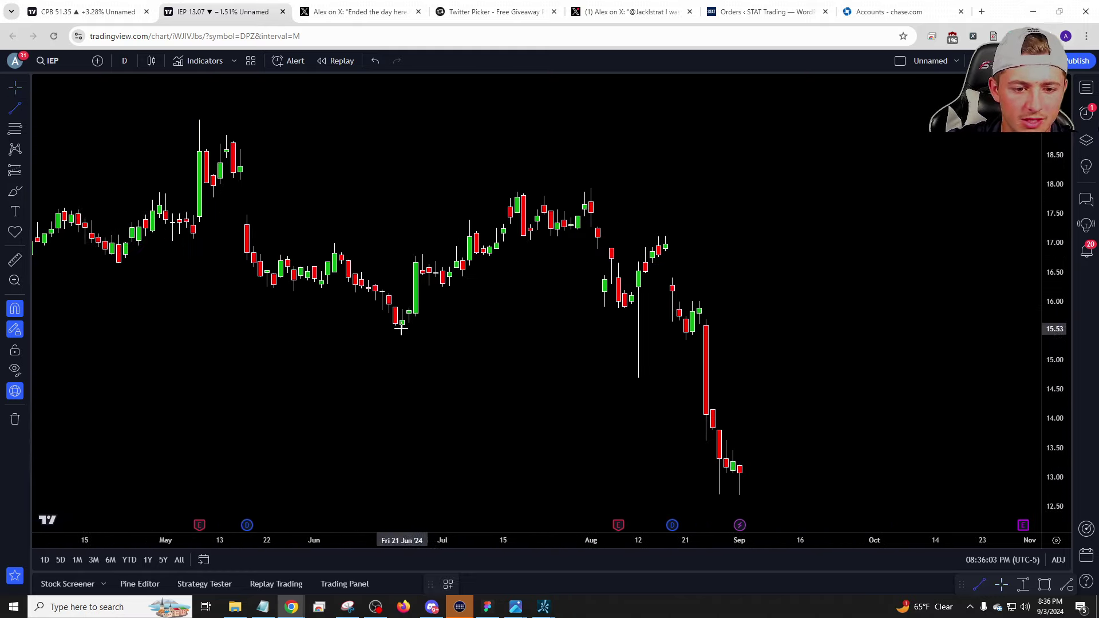
pyautogui.moveTo(401, 328); pyautogui.dragTo(792, 409)
# Open ticker XOP and examine its chart.
pyautogui.write('XOP')
pyautogui.press('Return')
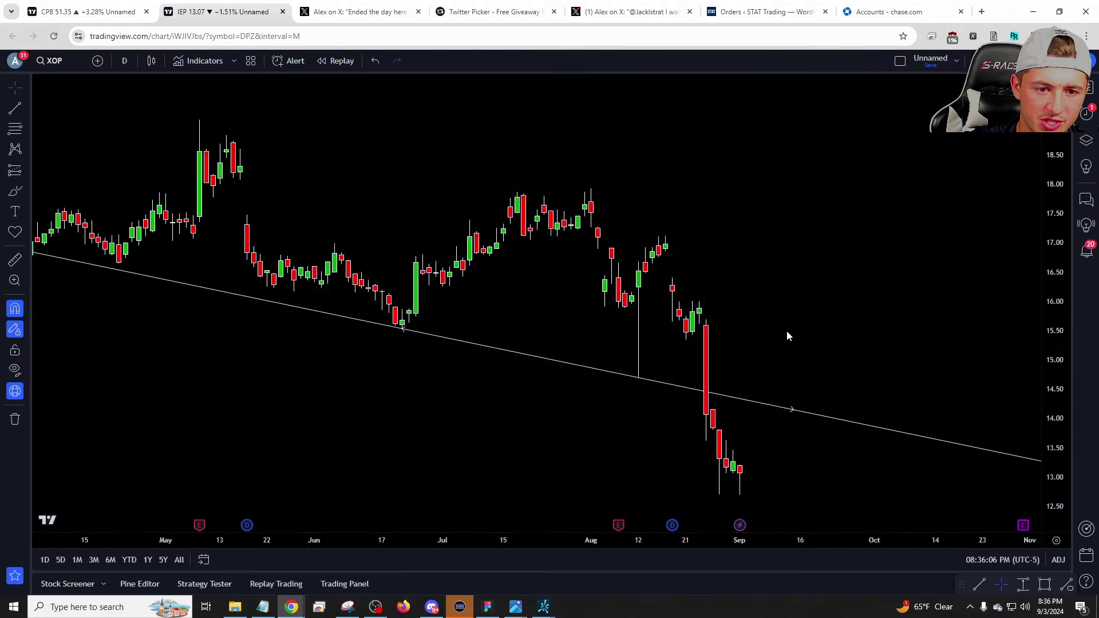
pyautogui.write('5')
pyautogui.press('Return')
# Open ticker XOM, examine its weekly chart, and return to the daily interval.
pyautogui.write('XOM')
pyautogui.press('Return')
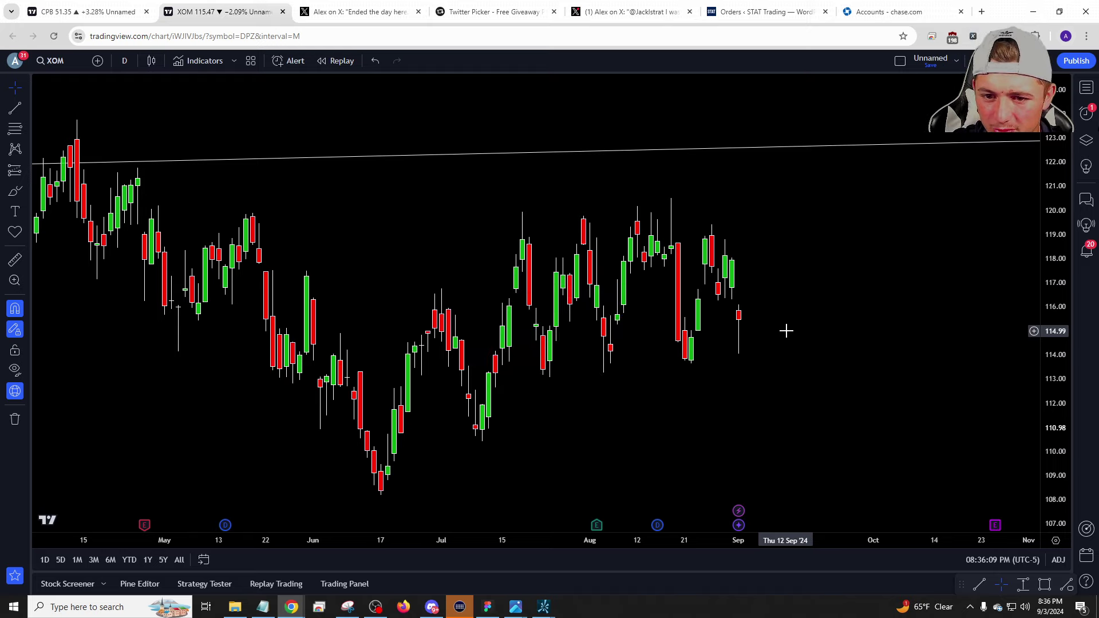
pyautogui.write('1W')
pyautogui.press('Return')
pyautogui.write('1D')
pyautogui.press('Return')
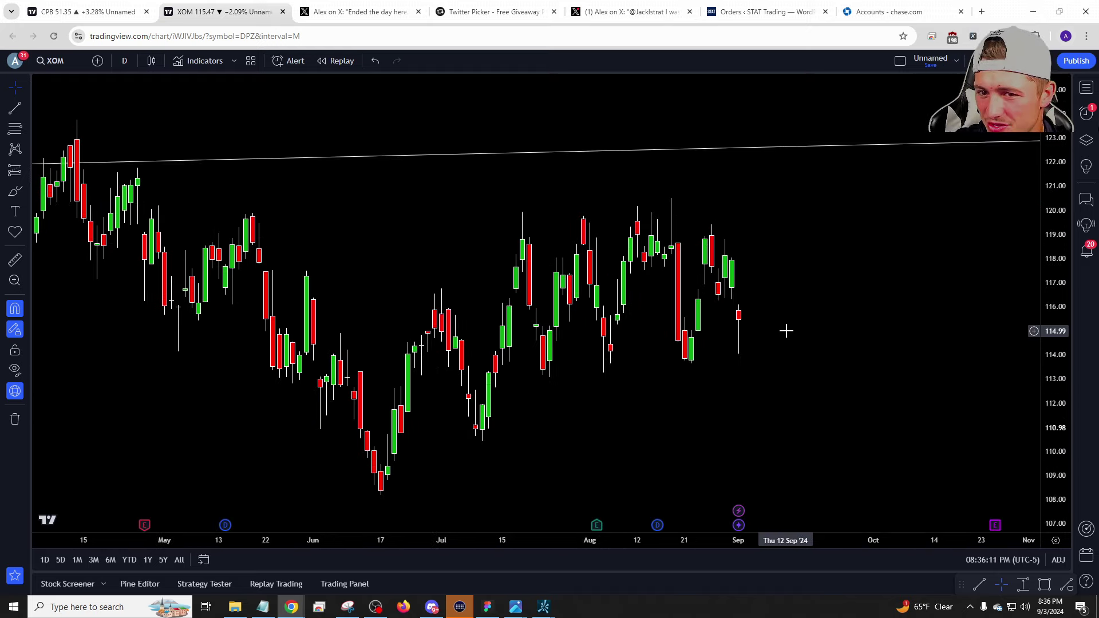
# Open crude oil futures CL1! on the weekly interval and remove all drawings from its chart.
pyautogui.write('CL1')
pyautogui.press('Return')
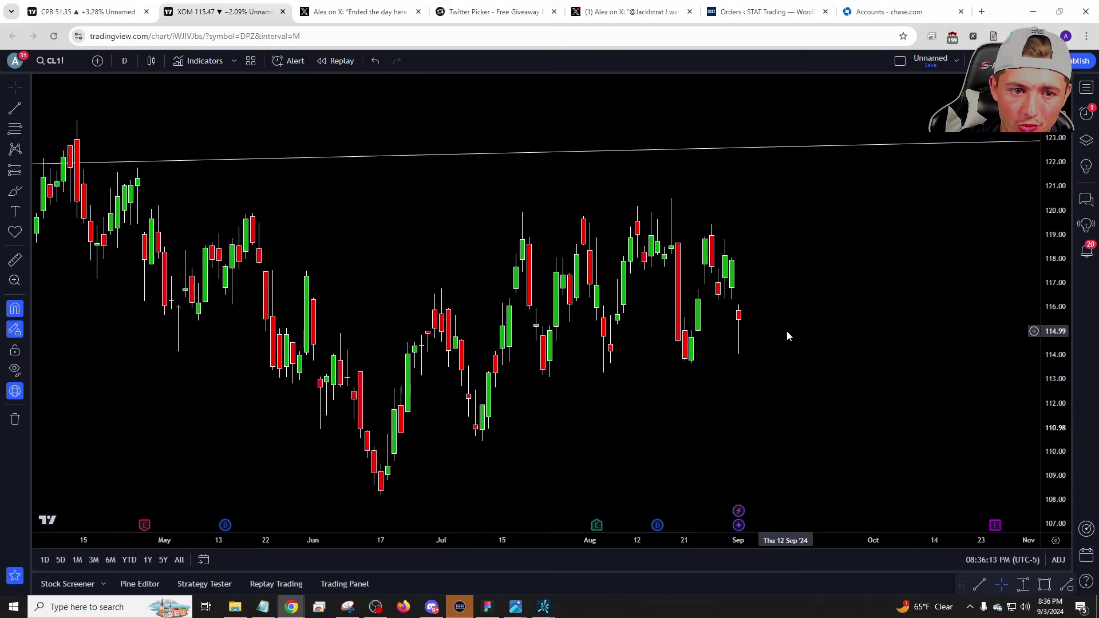
pyautogui.write('1w')
pyautogui.press('Return')
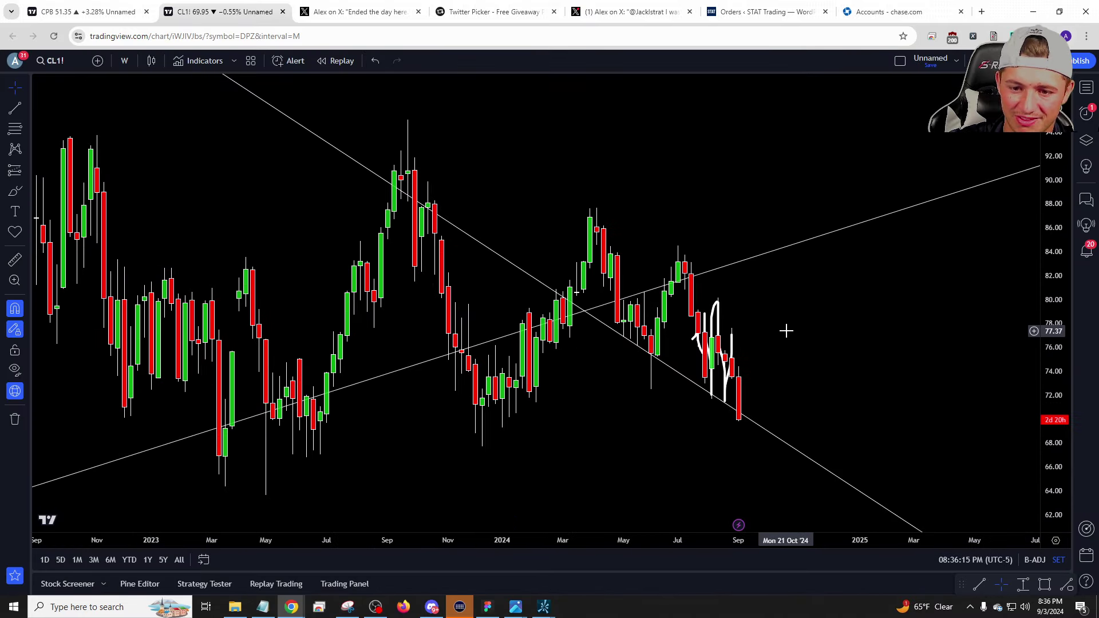
pyautogui.rightClick(787, 331)
pyautogui.click(813, 537)
# On CL1!'s 3-month chart, draw horizontal rays from the candle lows at 72.48, 69.28, 67.71 and 63.64.
pyautogui.write('3')
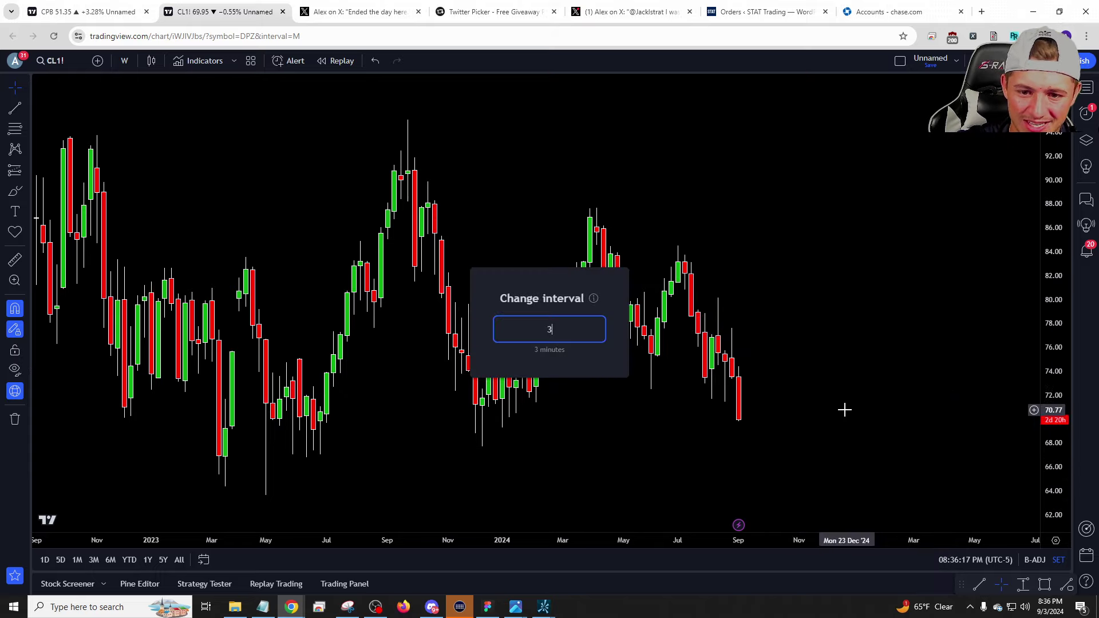
pyautogui.write('M')
pyautogui.press('Return')
pyautogui.scroll(5, 788, 363)
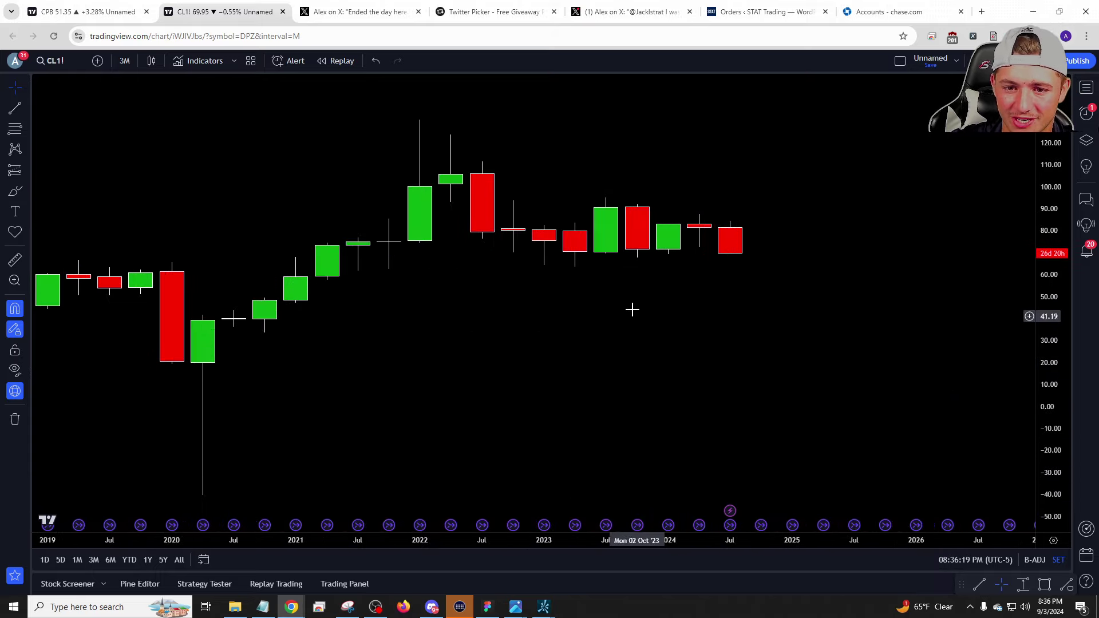
pyautogui.scroll(2, 632, 310)
pyautogui.click(26, 108)
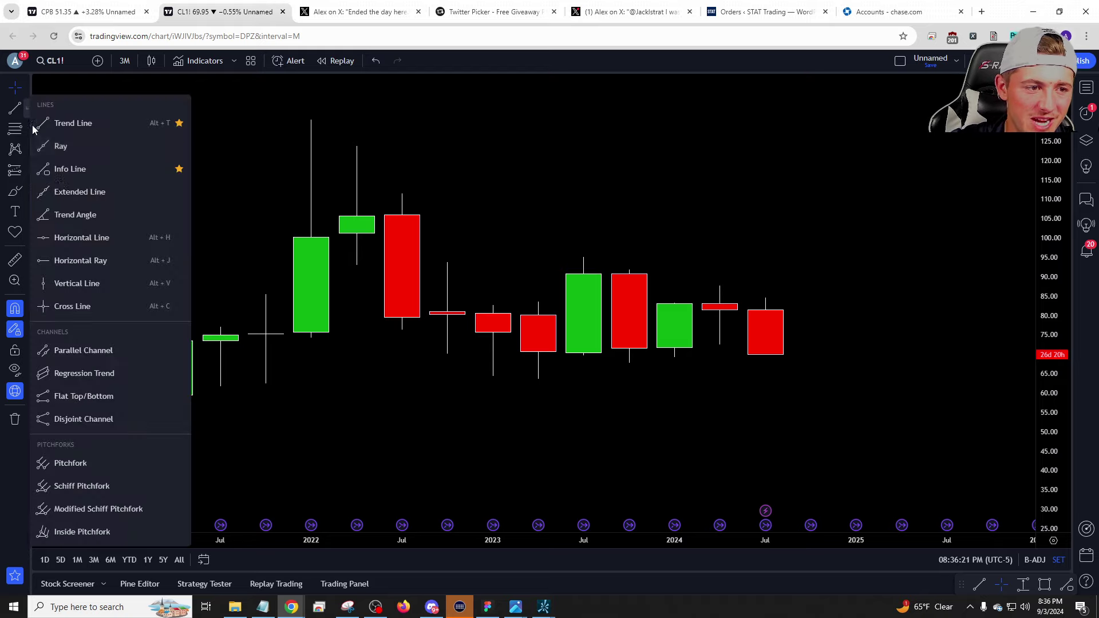
pyautogui.click(61, 261)
pyautogui.click(722, 346)
pyautogui.click(676, 357)
pyautogui.click(630, 363)
pyautogui.click(538, 379)
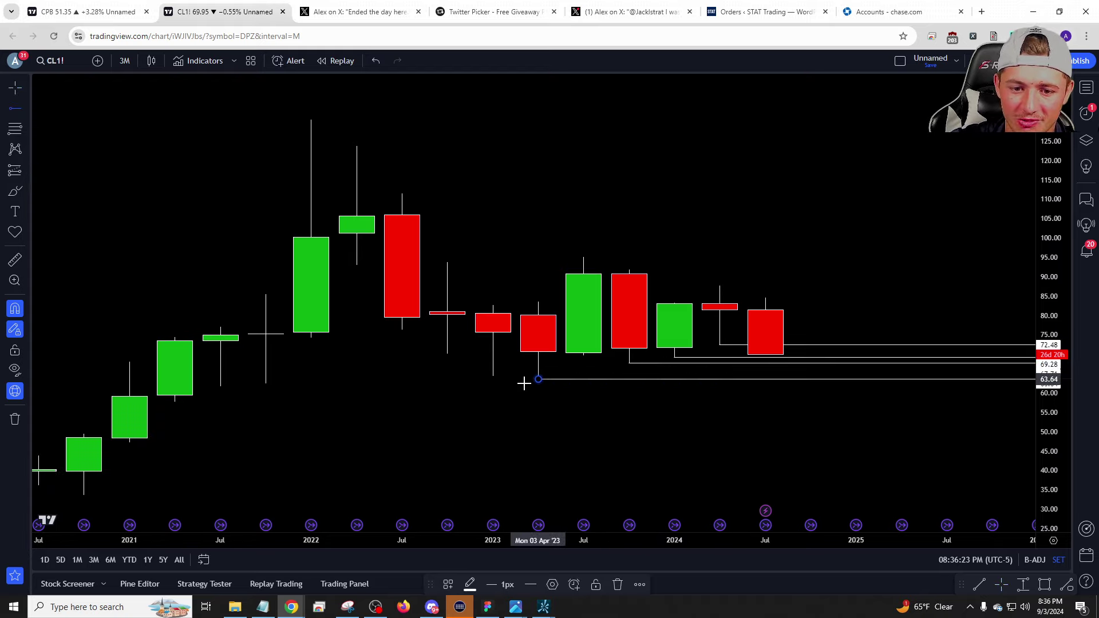
pyautogui.click(735, 398)
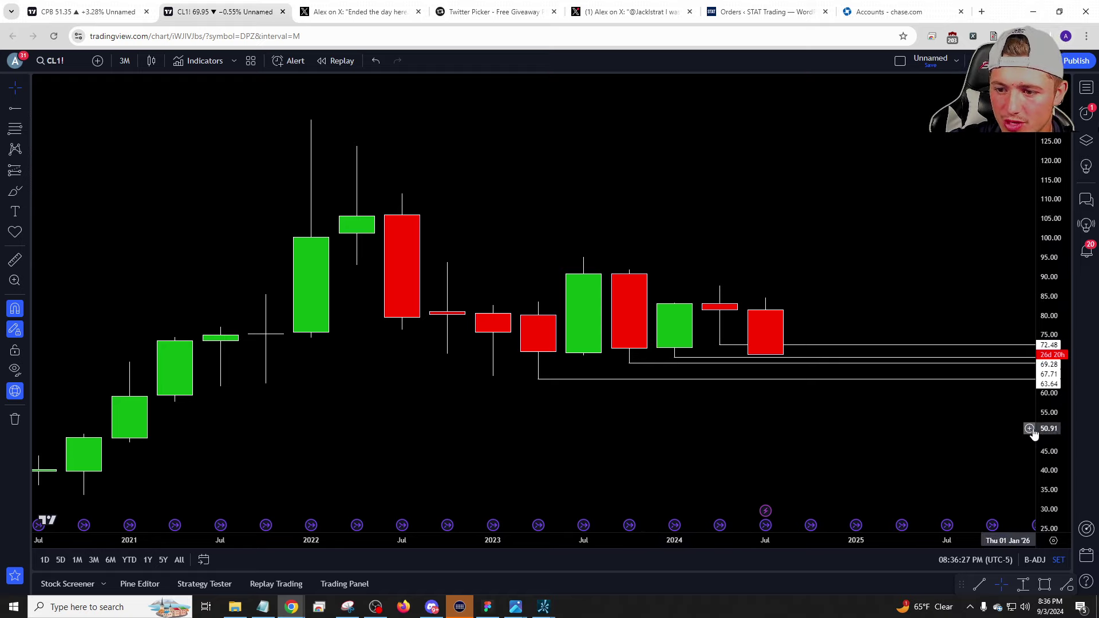
pyautogui.scroll(-2, 540, 383)
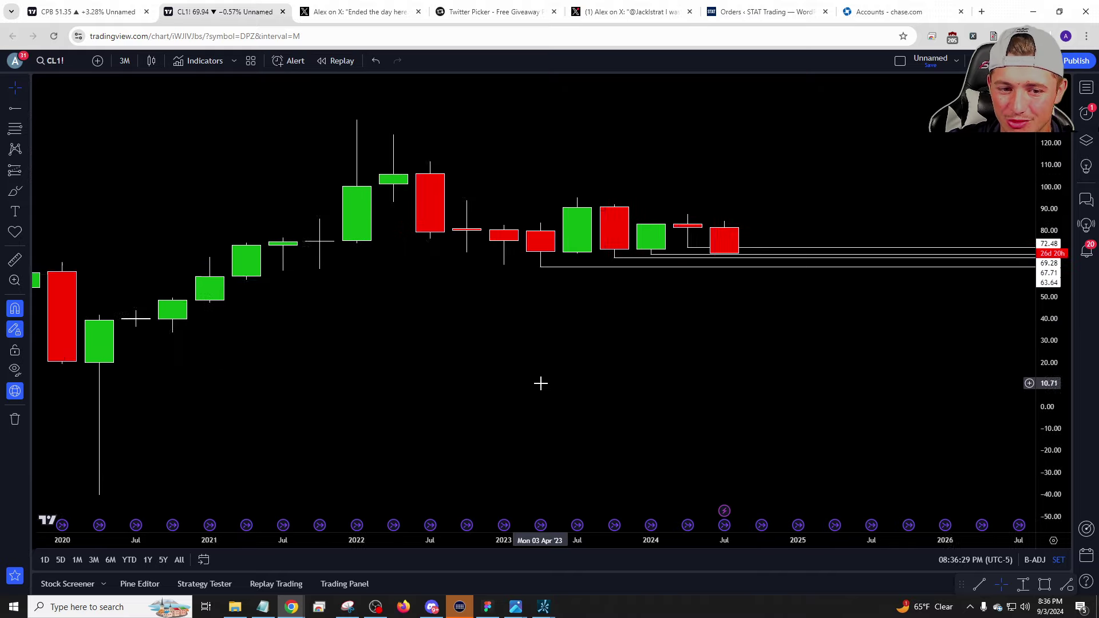
pyautogui.scroll(-1, 540, 384)
# Open gold futures GC1! and examine its daily and weekly charts.
pyautogui.write('GC')
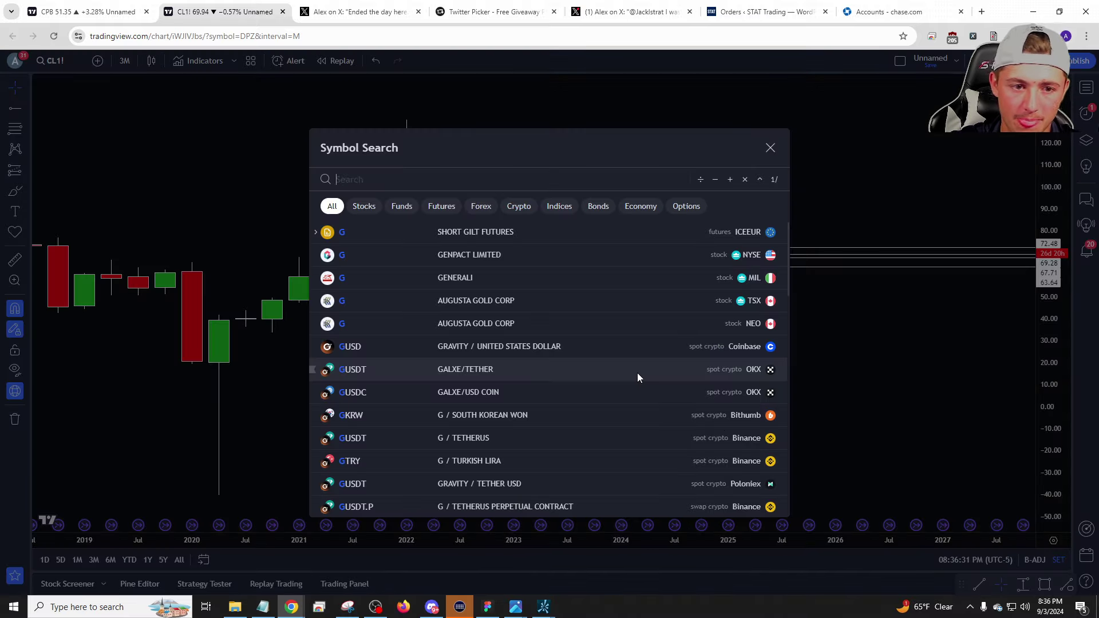
pyautogui.press('Return')
pyautogui.write('1d')
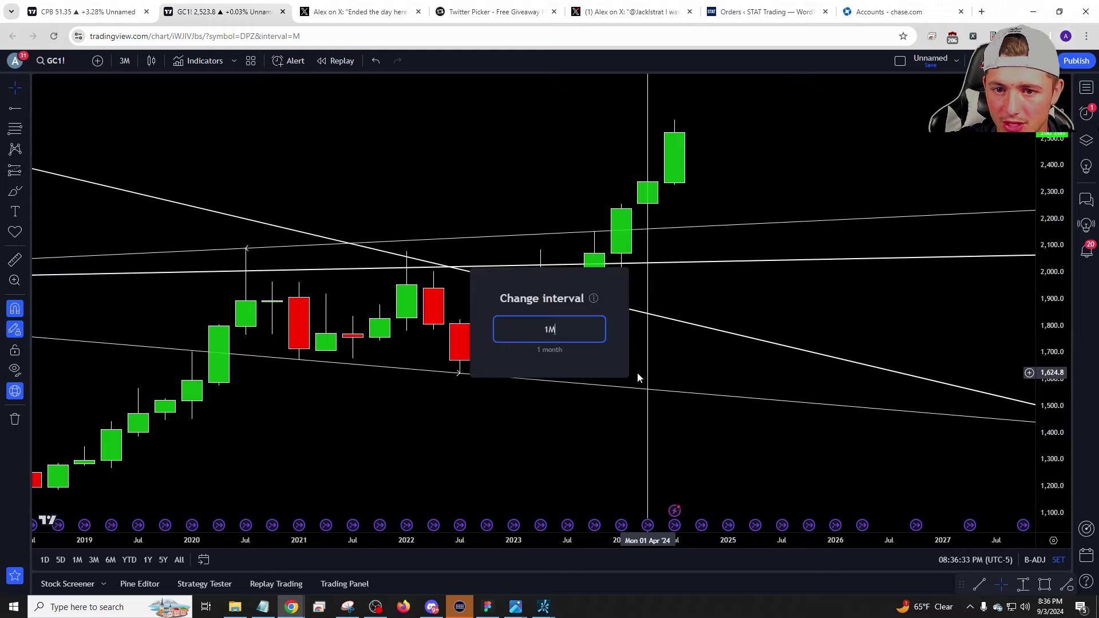
pyautogui.press('Return')
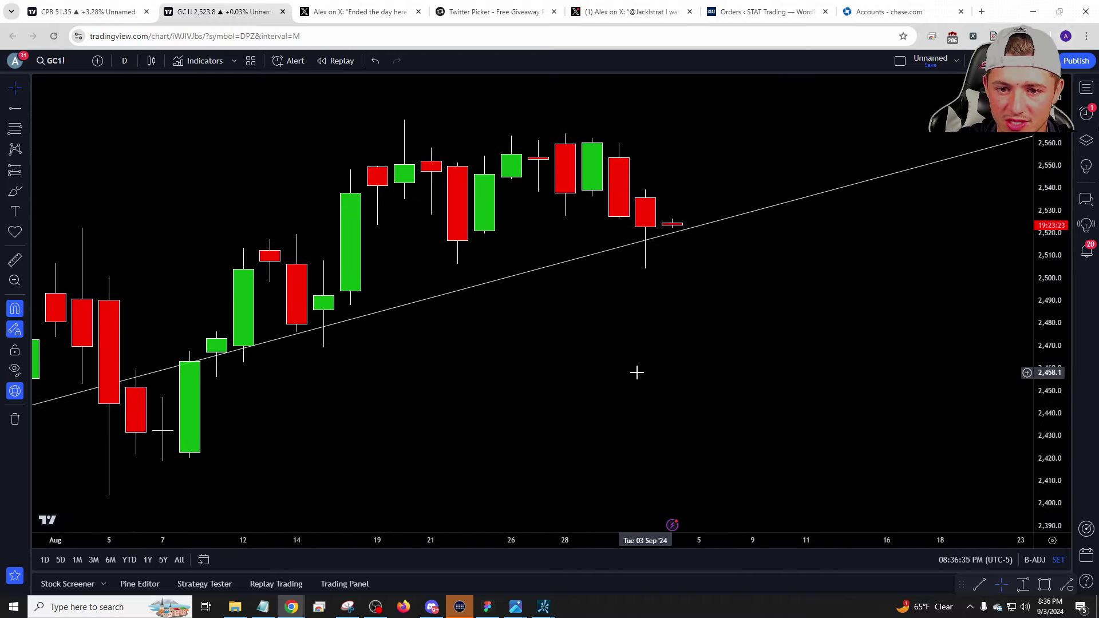
pyautogui.write('1w')
pyautogui.press('Return')
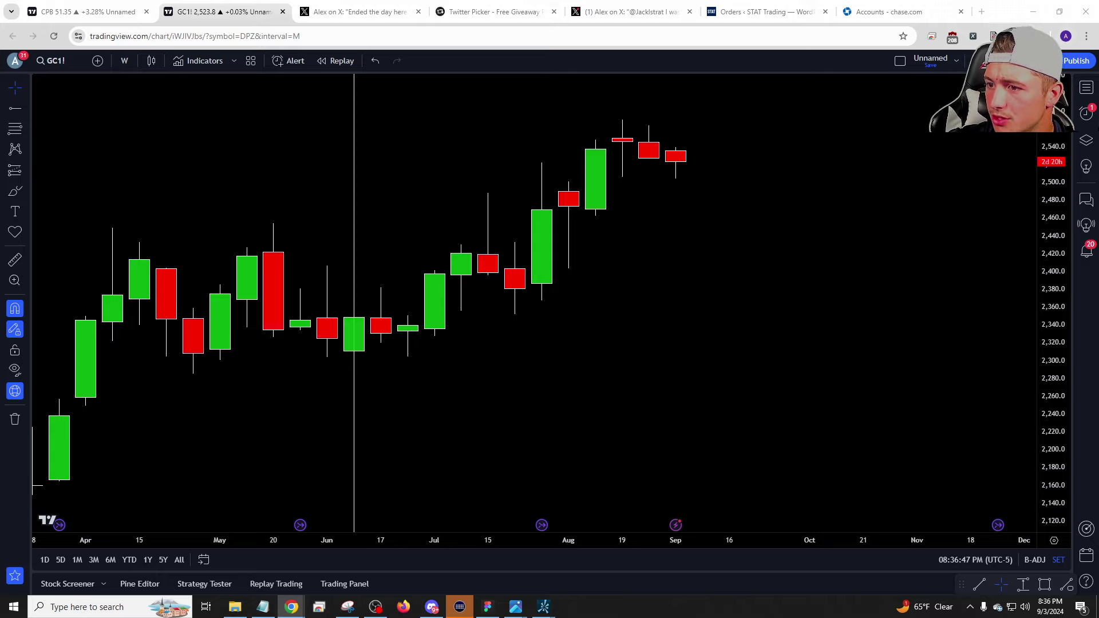
# Open ticker BROS, examine its daily, weekly and monthly charts, and return to the daily interval.
pyautogui.write('ba')
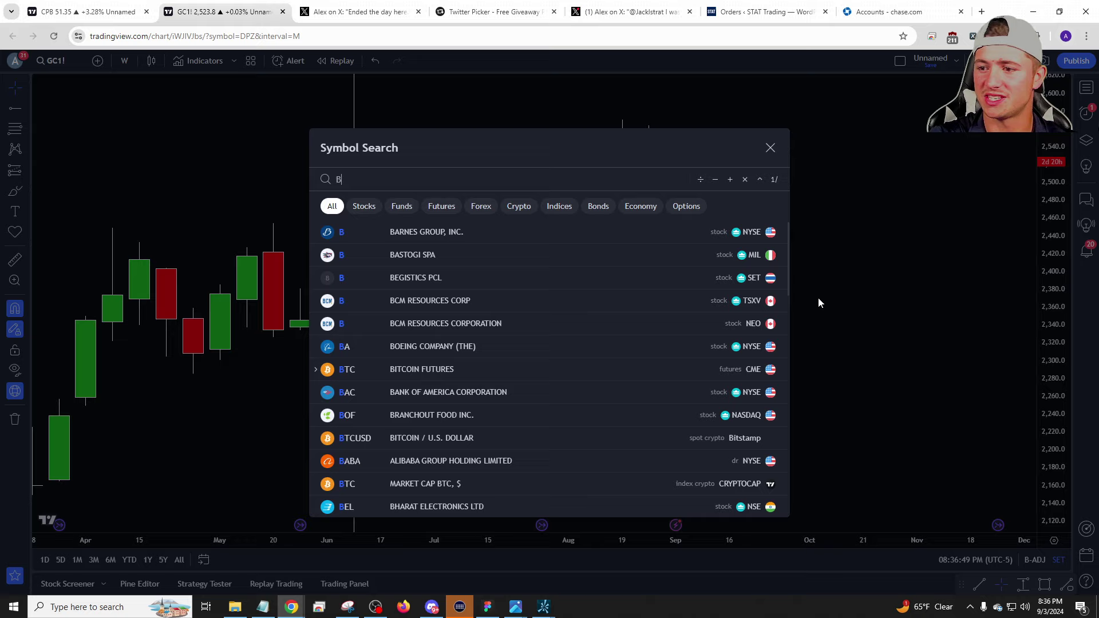
pyautogui.press('Return')
pyautogui.write('1d')
pyautogui.press('Return')
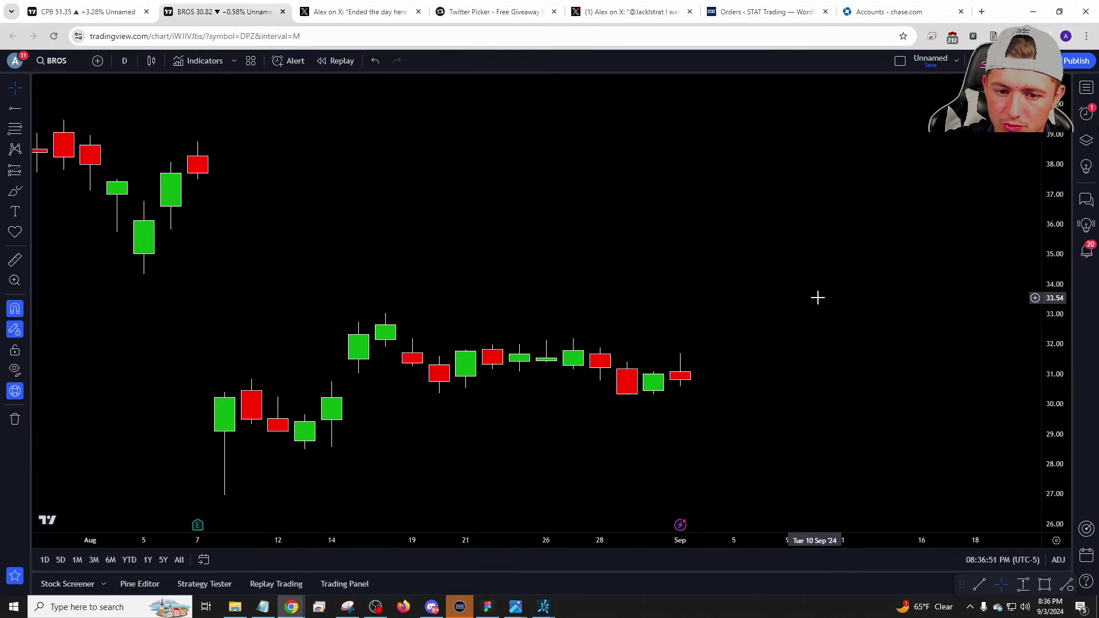
pyautogui.write('1w')
pyautogui.press('Return')
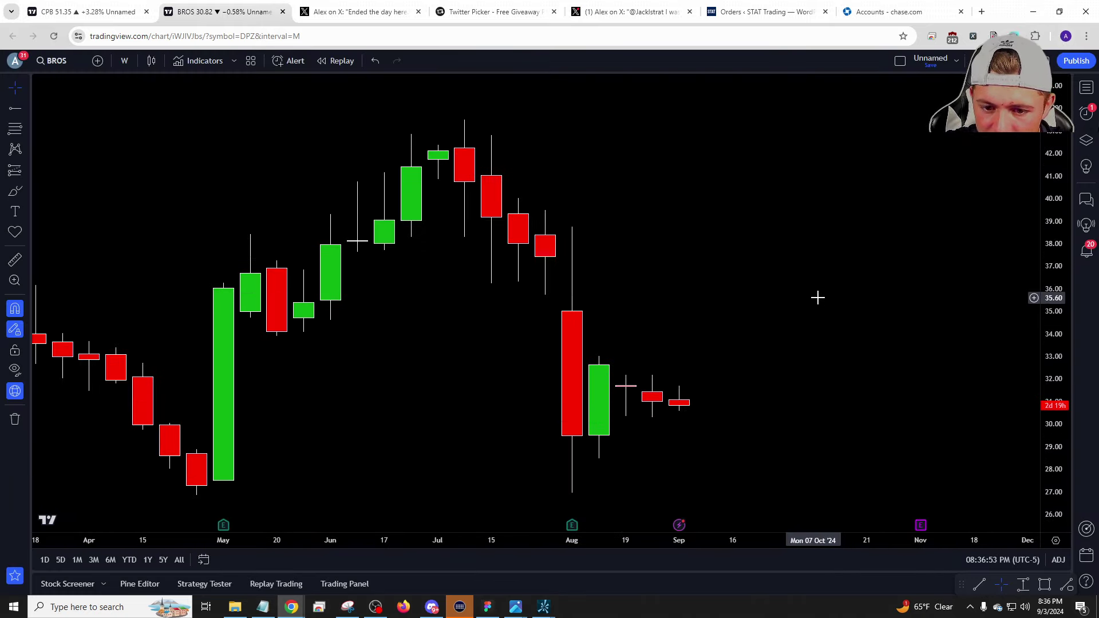
pyautogui.press('1')
pyautogui.press('m')
pyautogui.press('Return')
pyautogui.press('1')
pyautogui.press('d')
pyautogui.press('Return')
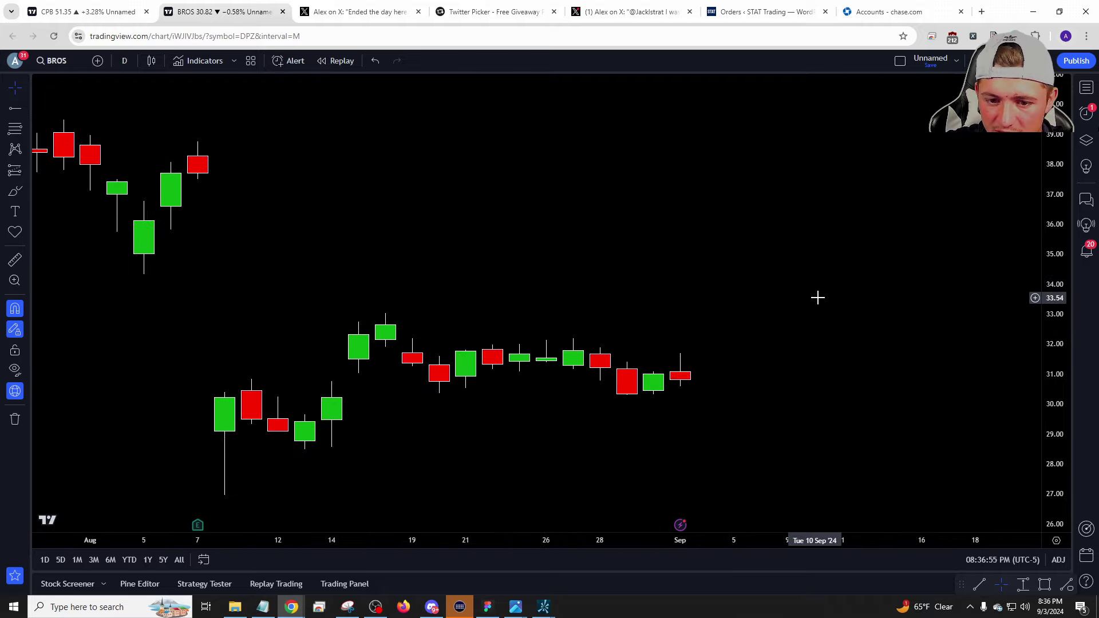
# Open ticker EBAY, examine its weekly, daily and monthly charts, and return to the daily interval.
pyautogui.write('ebay')
pyautogui.press('Return')
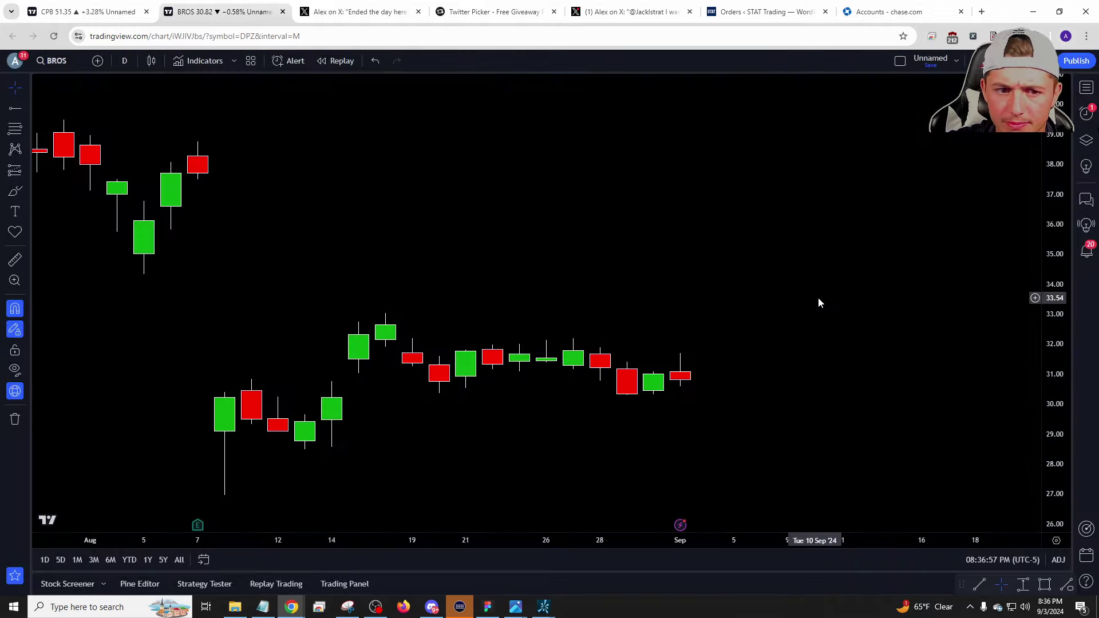
pyautogui.write('1w')
pyautogui.press('Return')
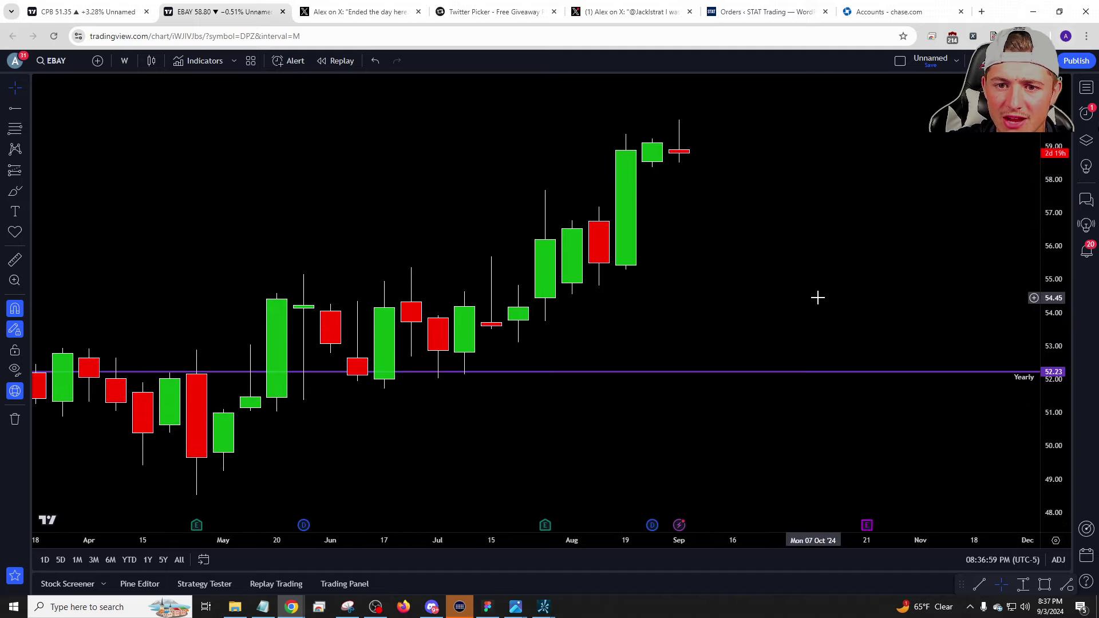
pyautogui.write('1d')
pyautogui.press('Return')
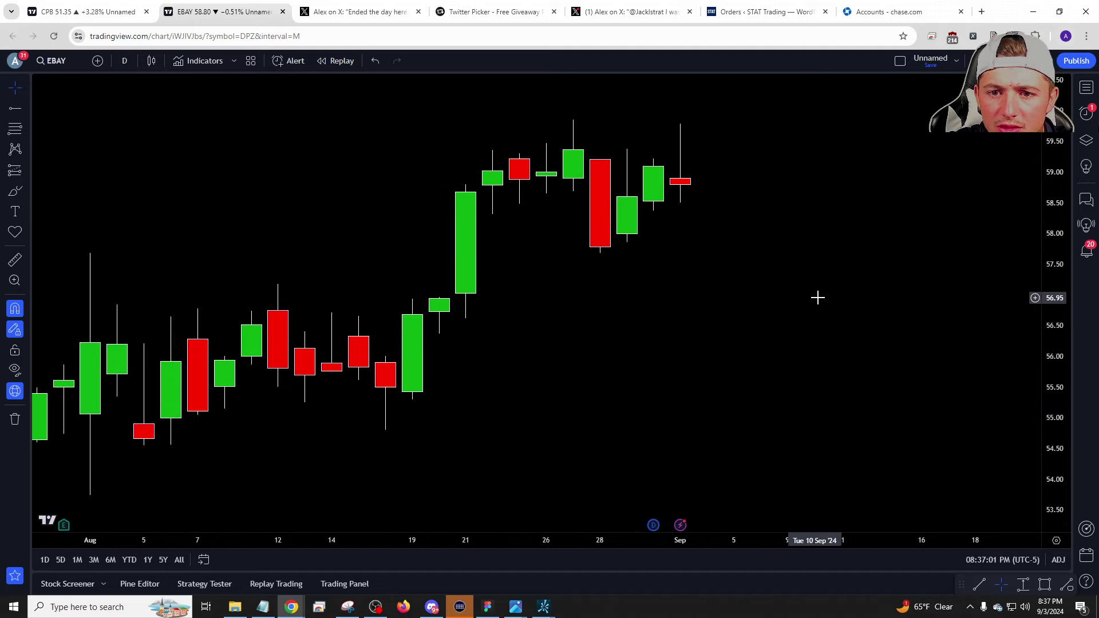
pyautogui.write('1m')
pyautogui.press('Return')
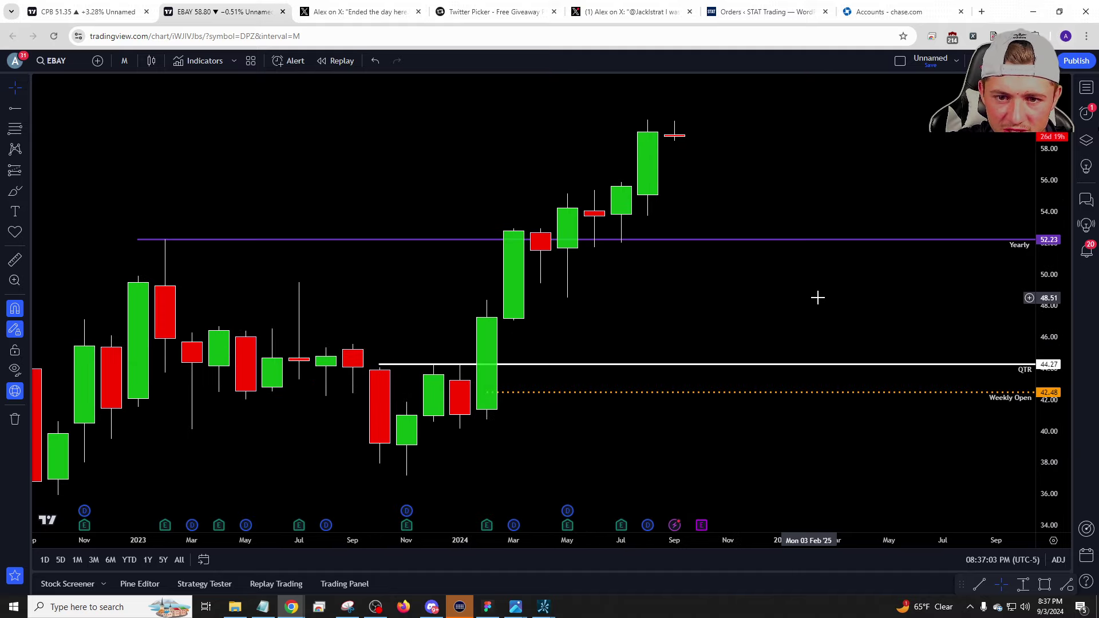
pyautogui.write('1d')
pyautogui.press('Return')
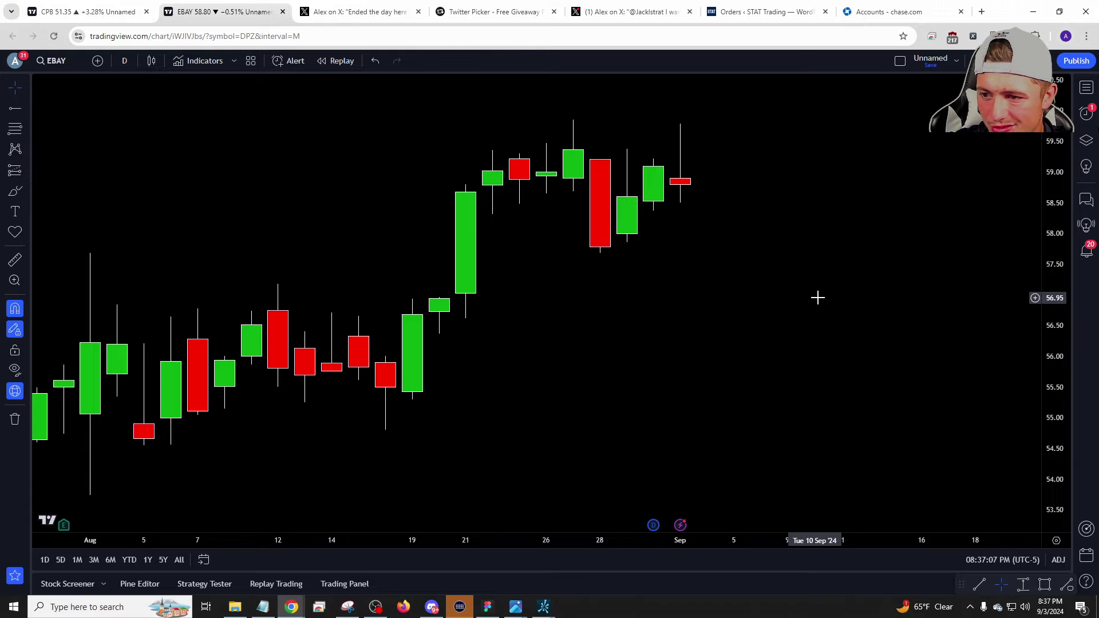
# Open ticker TSLA, examine its weekly chart, and return to the daily interval.
pyautogui.write('TSLA')
pyautogui.press('Return')
pyautogui.write('1')
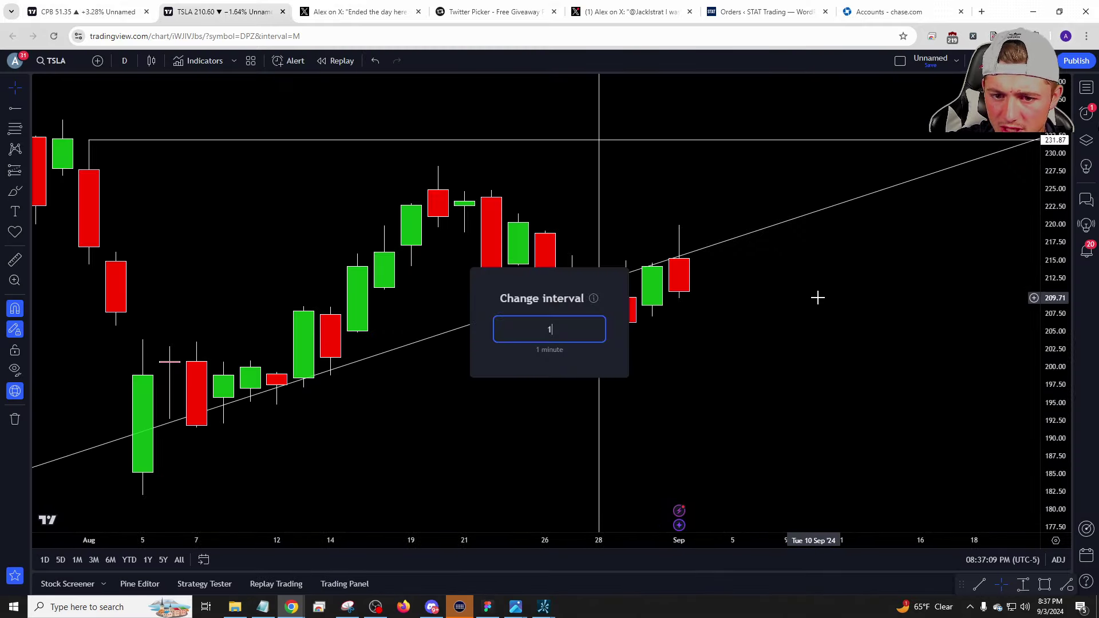
pyautogui.write('w')
pyautogui.press('Return')
pyautogui.write('1d')
pyautogui.press('Return')
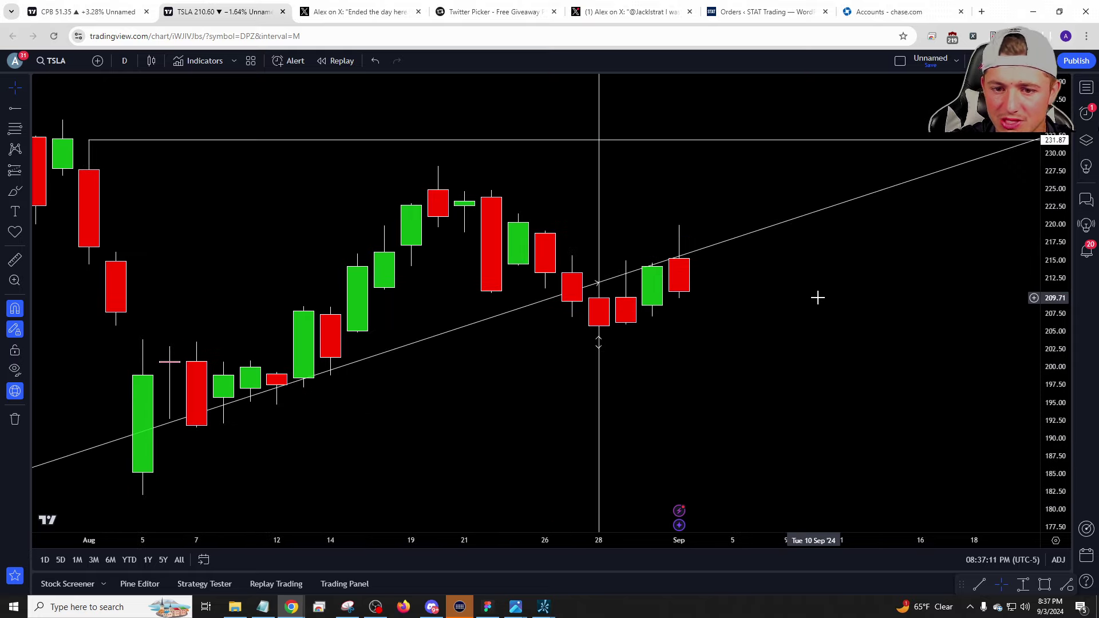
# Remove TSLA's existing drawings and draw horizontal rays at the last four daily lows: 209.64, 207.03, 205.97 and 202.59.
pyautogui.rightClick(844, 291)
pyautogui.click(895, 532)
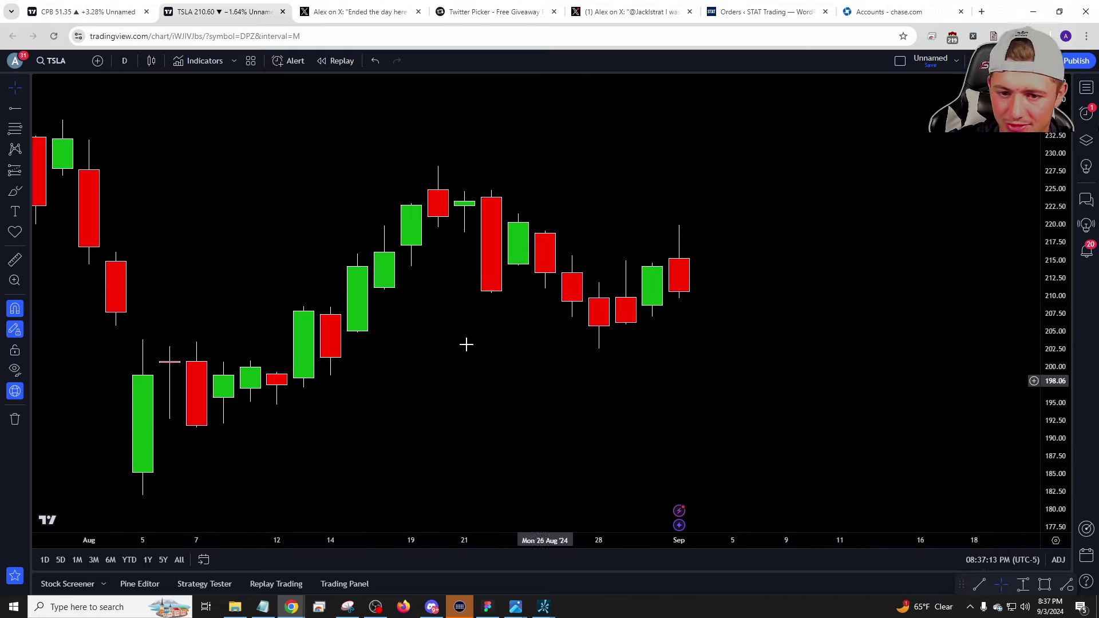
pyautogui.click(15, 108)
pyautogui.click(670, 311)
pyautogui.click(652, 316)
pyautogui.click(625, 325)
pyautogui.click(599, 347)
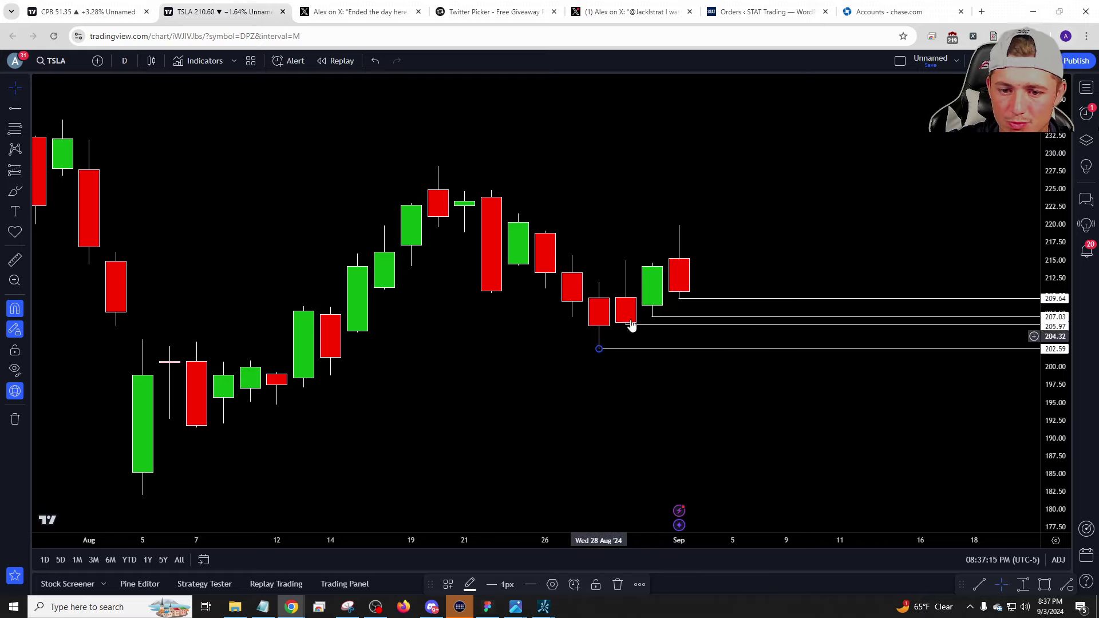
pyautogui.press('Escape')
# Switch to Notepad and add "$TSLA Rev. Strat D" below the LULU line in the Cyclical signals.
pyautogui.hotkey('alt', 'Tab')
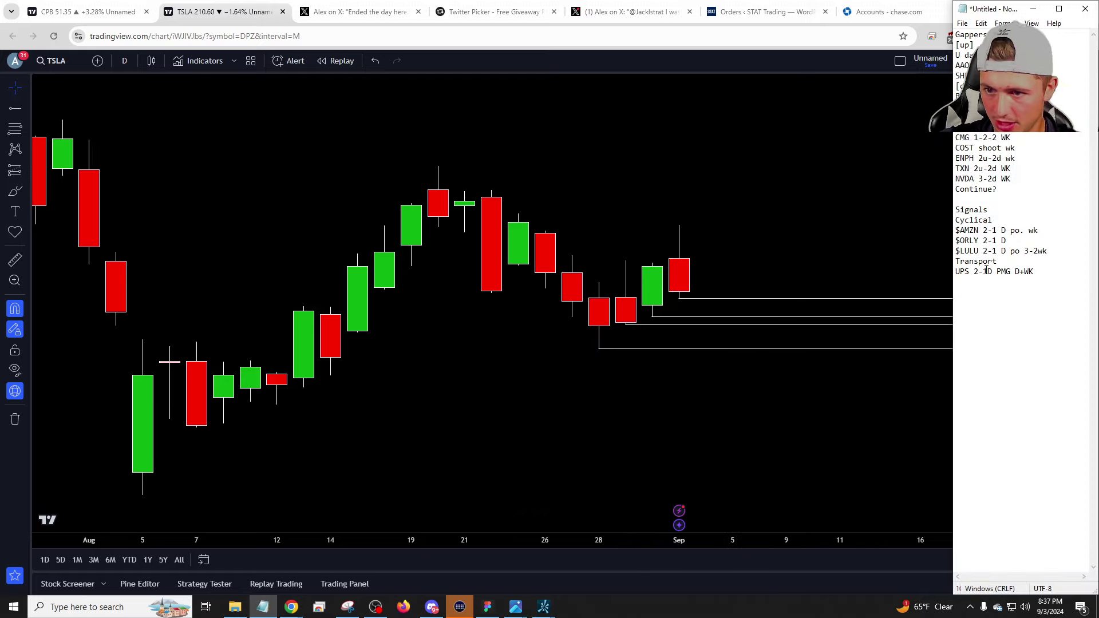
pyautogui.click(1056, 247)
pyautogui.press('Return')
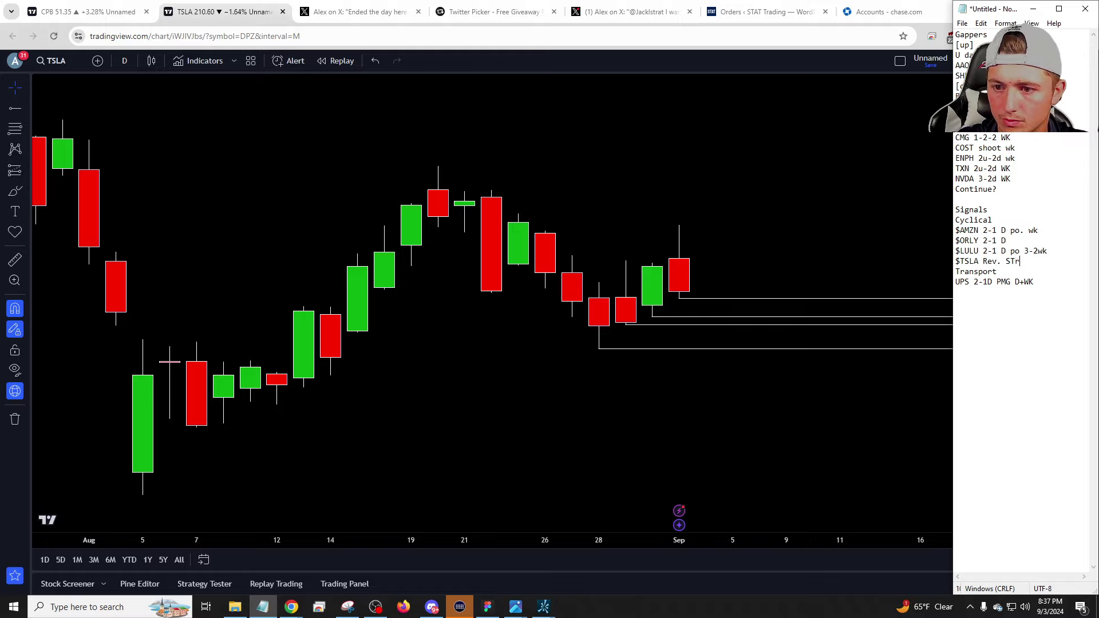
pyautogui.press('BackSpace')
pyautogui.write('t D')
pyautogui.press('Return')
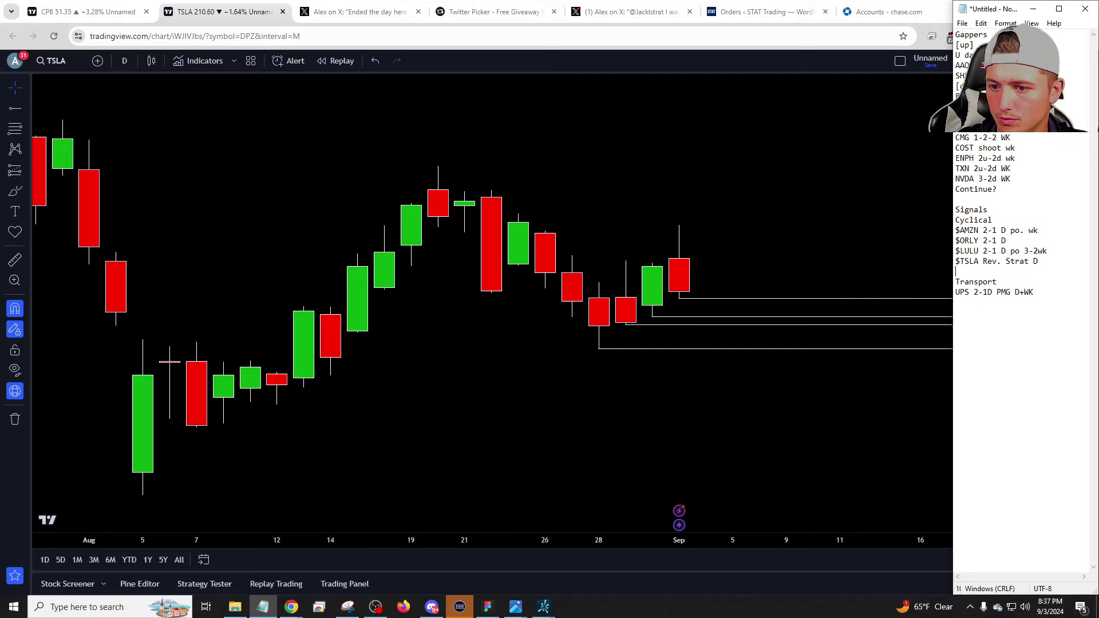
# Add the lines "$EBAY Rev. Strat D" and "$Bros Rev. Strat D" below TSLA in the Cyclical signals.
pyautogui.write('EBAY')
pyautogui.press('BackSpace')
pyautogui.press('BackSpace')
pyautogui.press('BackSpace')
pyautogui.press('BackSpace')
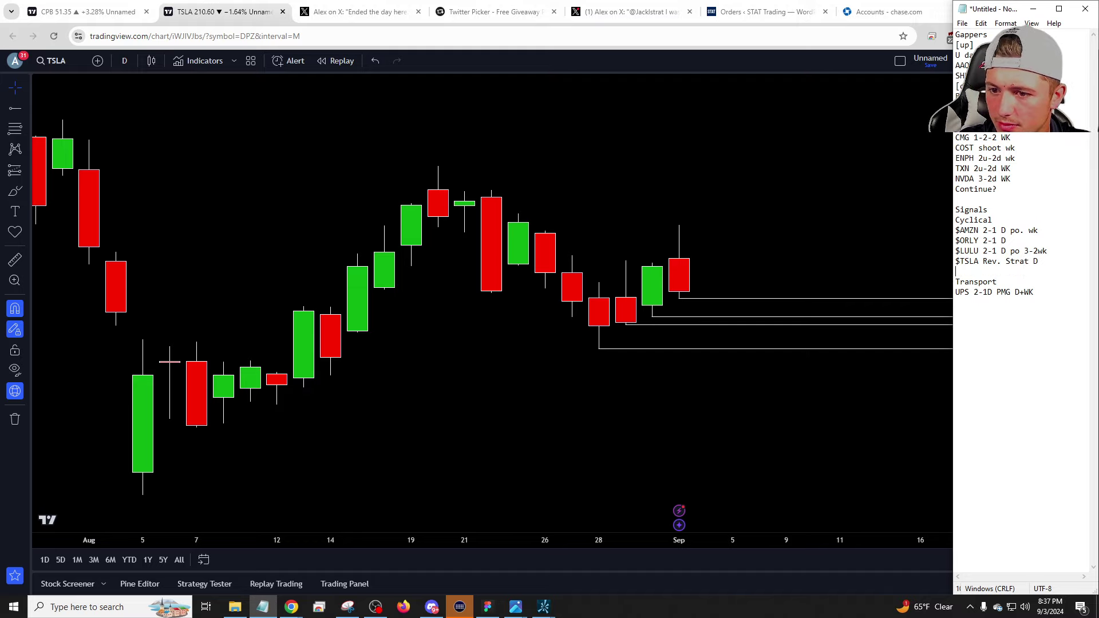
pyautogui.write('$EBAY Rev. Strat ')
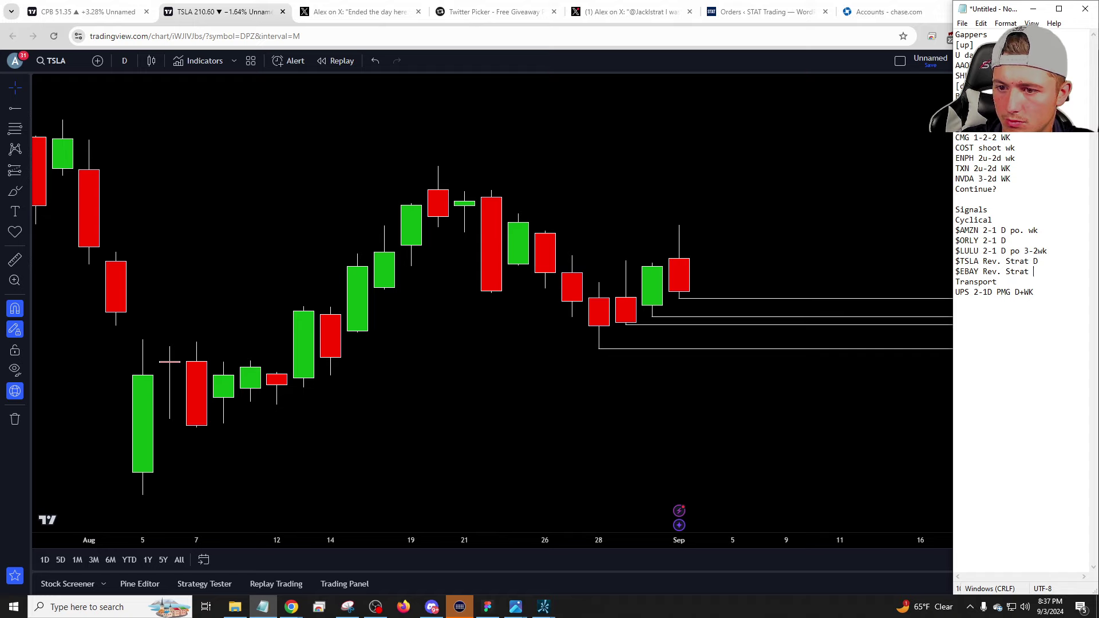
pyautogui.write('D')
pyautogui.press('Return')
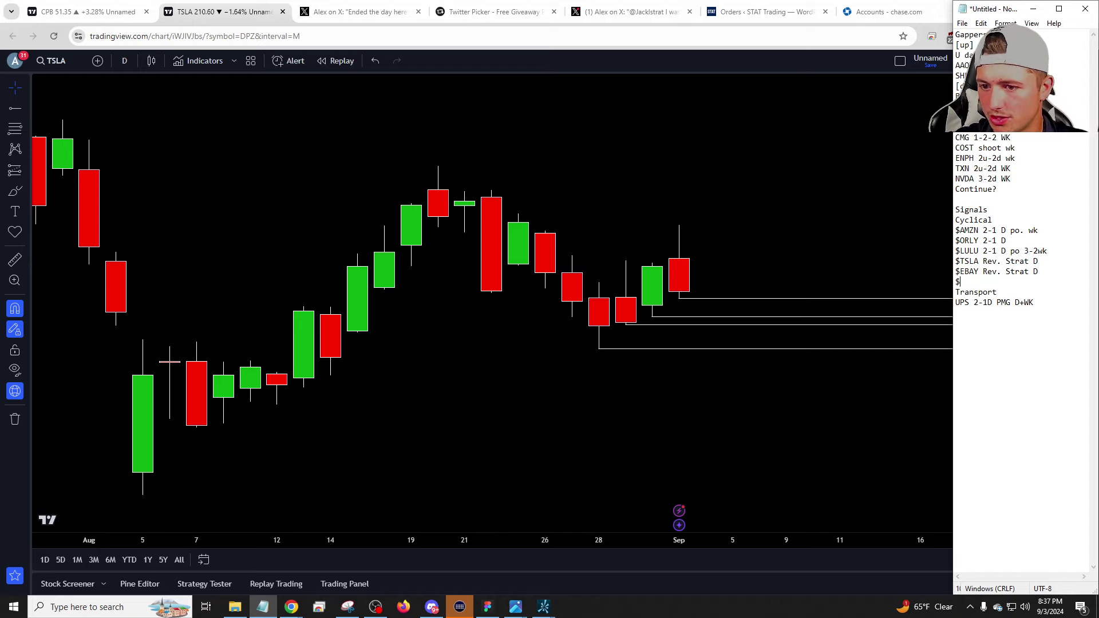
pyautogui.write('$Bros Rev. Strat D')
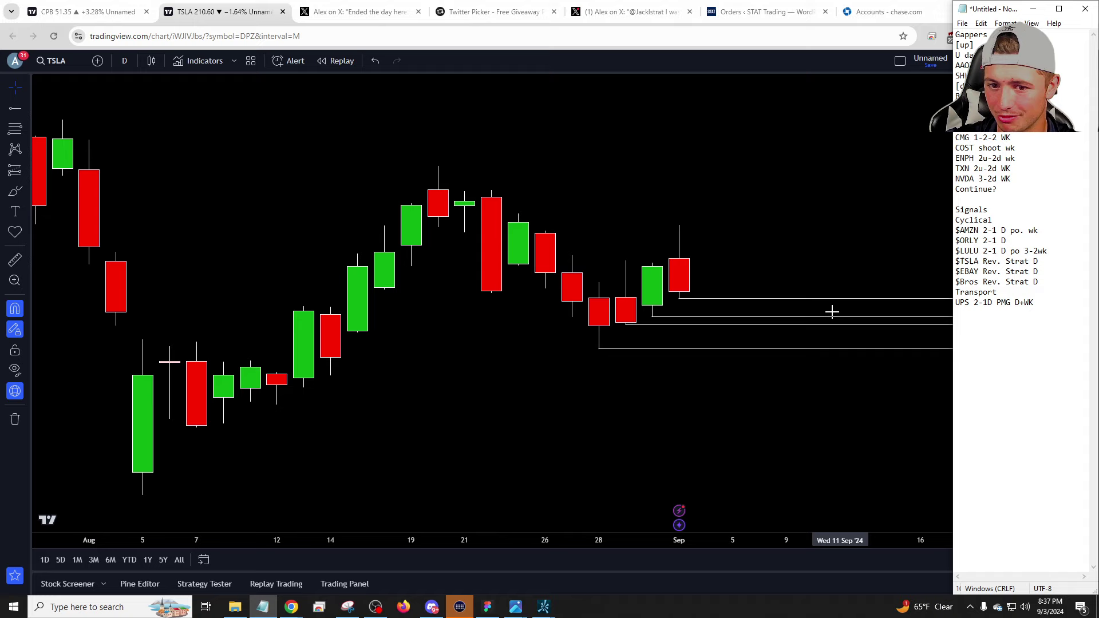
# Switch back to TradingView, open ticker CVS, check its weekly and monthly charts, and return to the daily interval.
pyautogui.hotkey('alt', 'Tab')
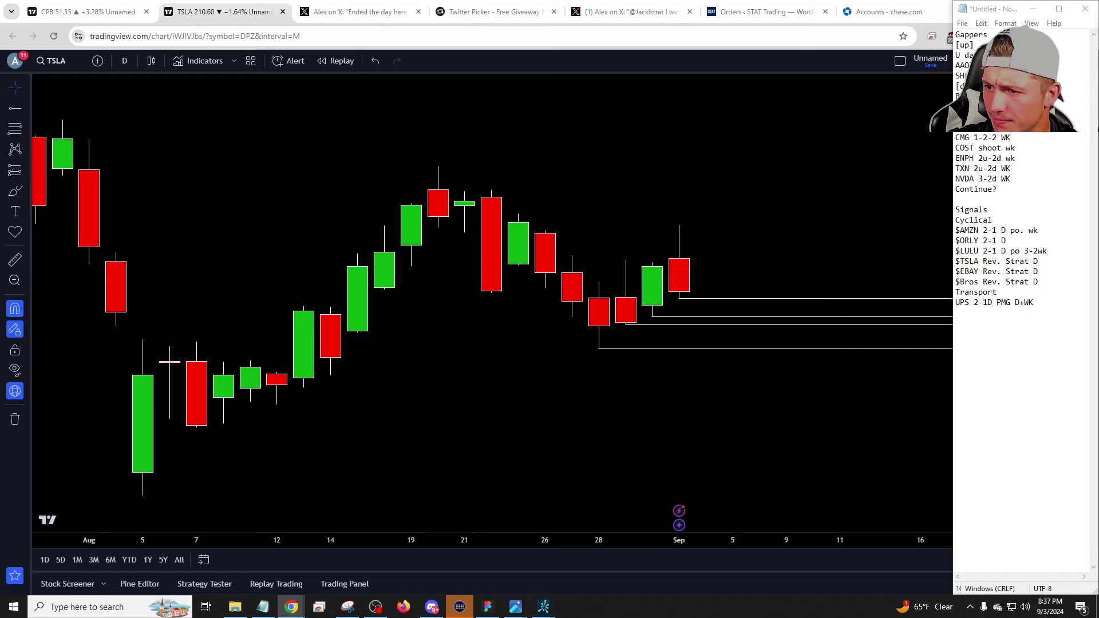
pyautogui.click(617, 173)
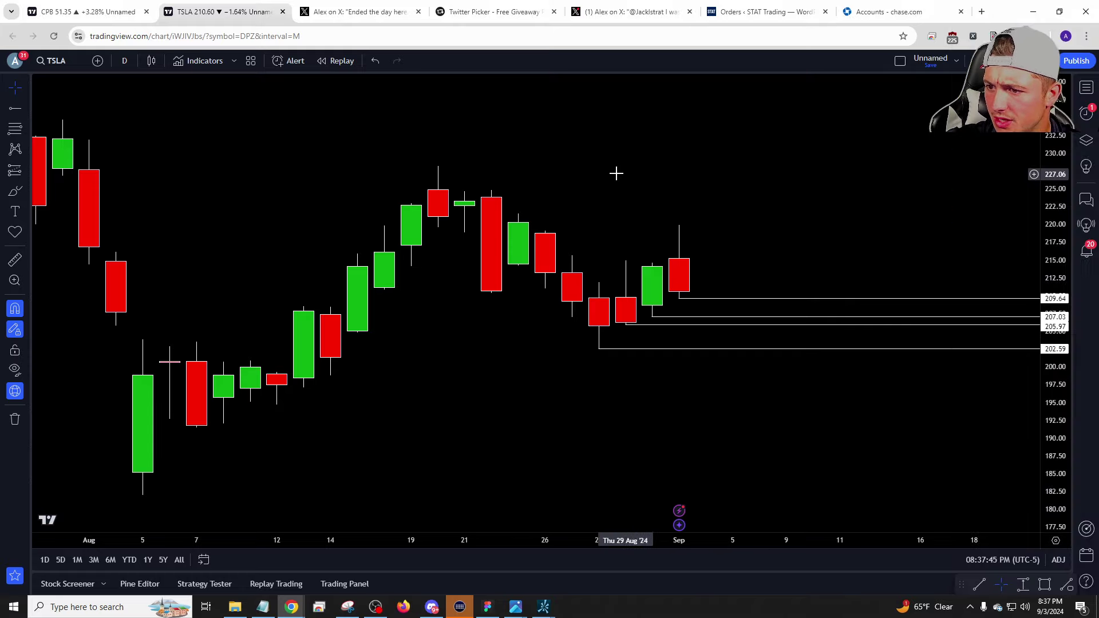
pyautogui.write('cvs')
pyautogui.press('Return')
pyautogui.write('1w')
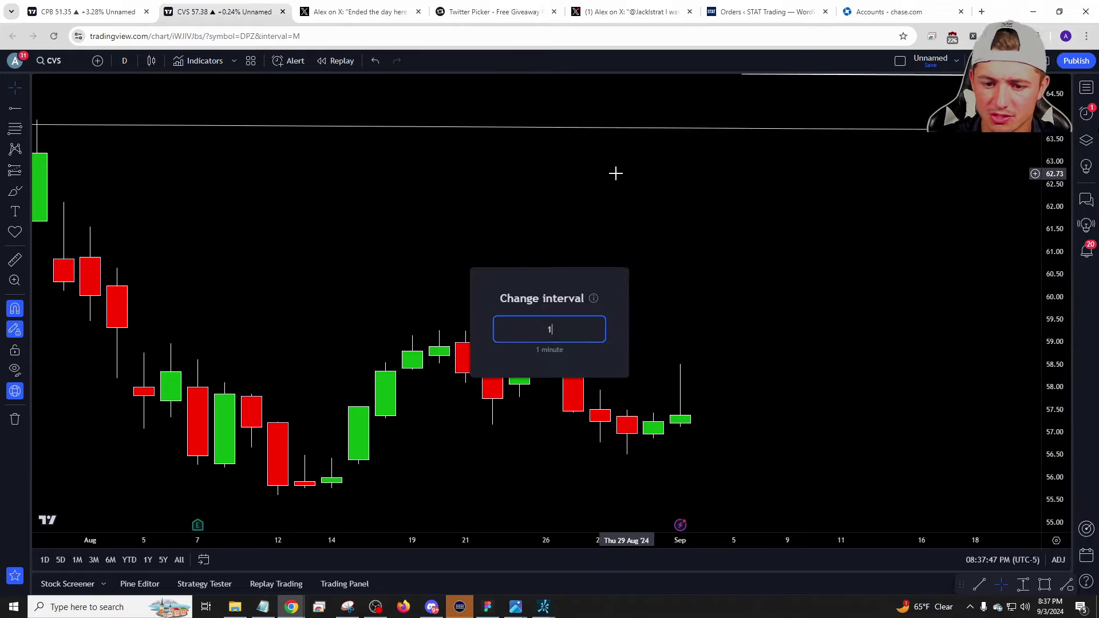
pyautogui.press('Return')
pyautogui.write('1M')
pyautogui.press('Return')
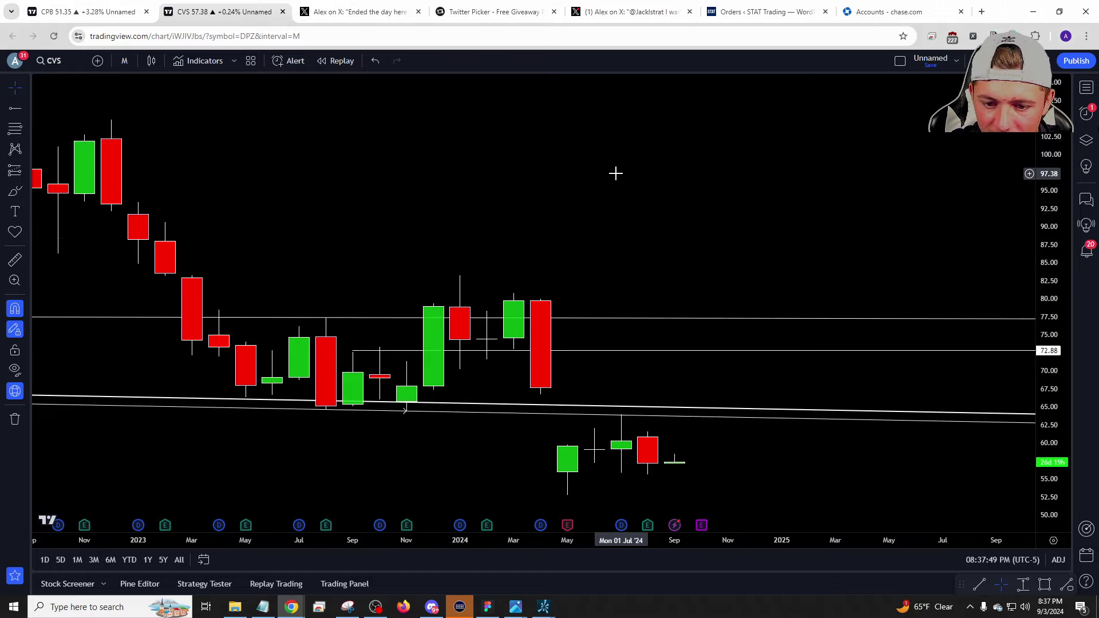
pyautogui.write('1d')
pyautogui.press('Return')
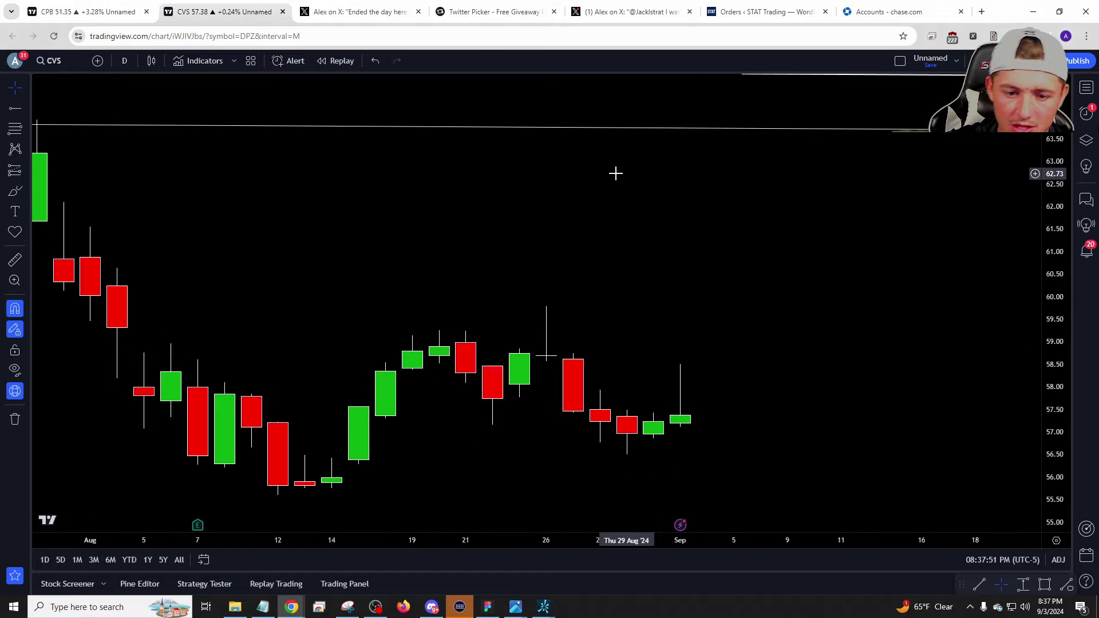
# Draw two trend lines on CVS, one through the August 19 and 26 highs, one through the August 16 and 29 lows.
pyautogui.click(25, 108)
pyautogui.click(68, 120)
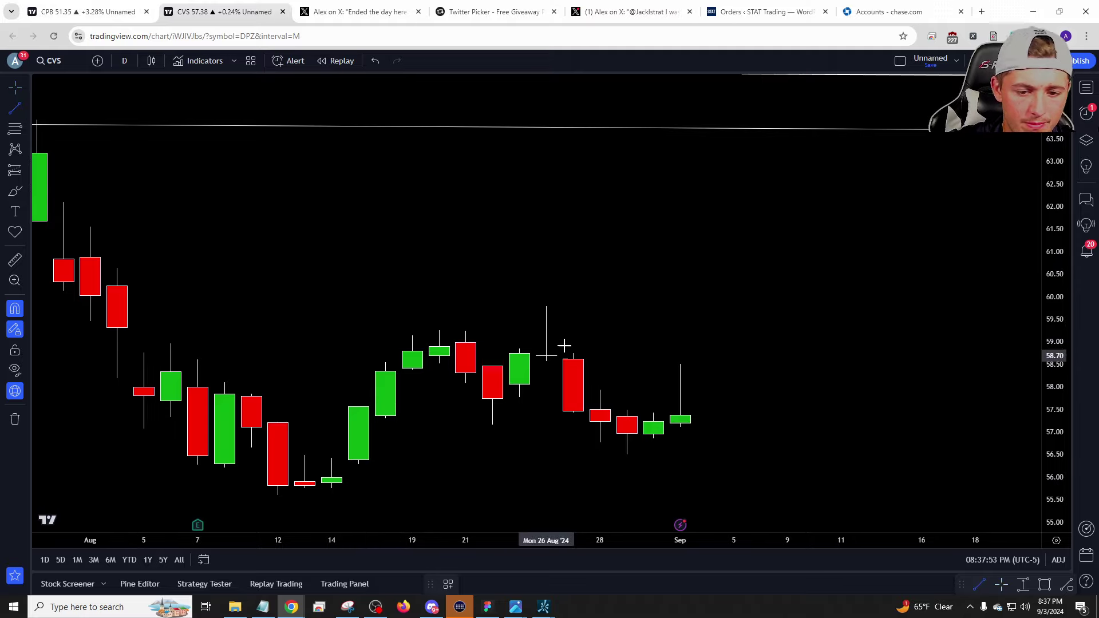
pyautogui.click(546, 308)
pyautogui.click(412, 335)
pyautogui.click(385, 419)
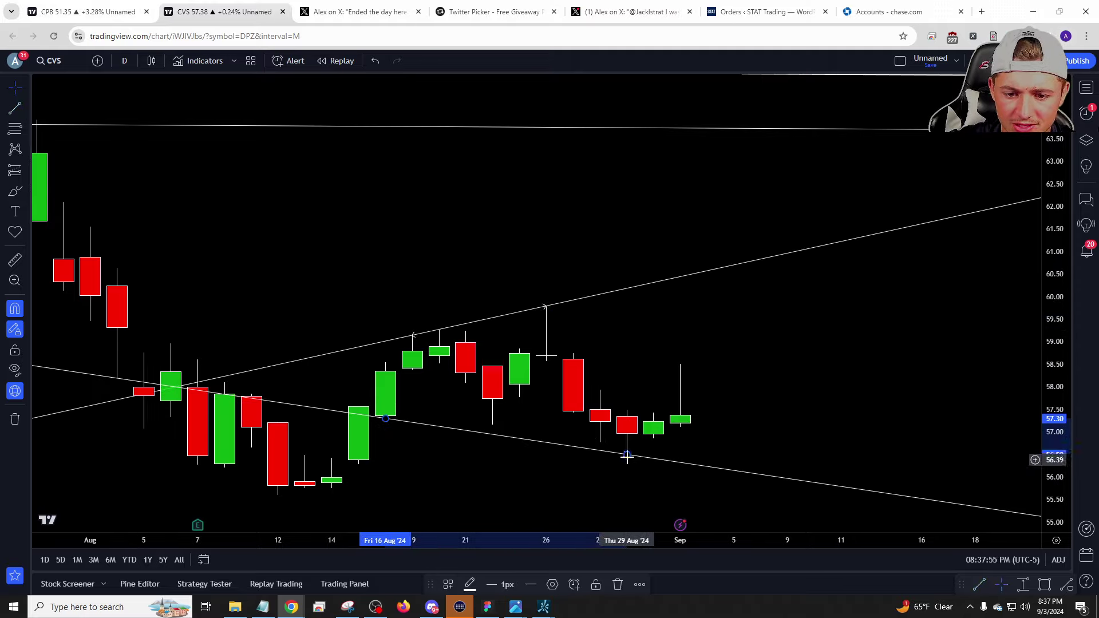
pyautogui.click(627, 455)
pyautogui.scroll(3, 698, 432)
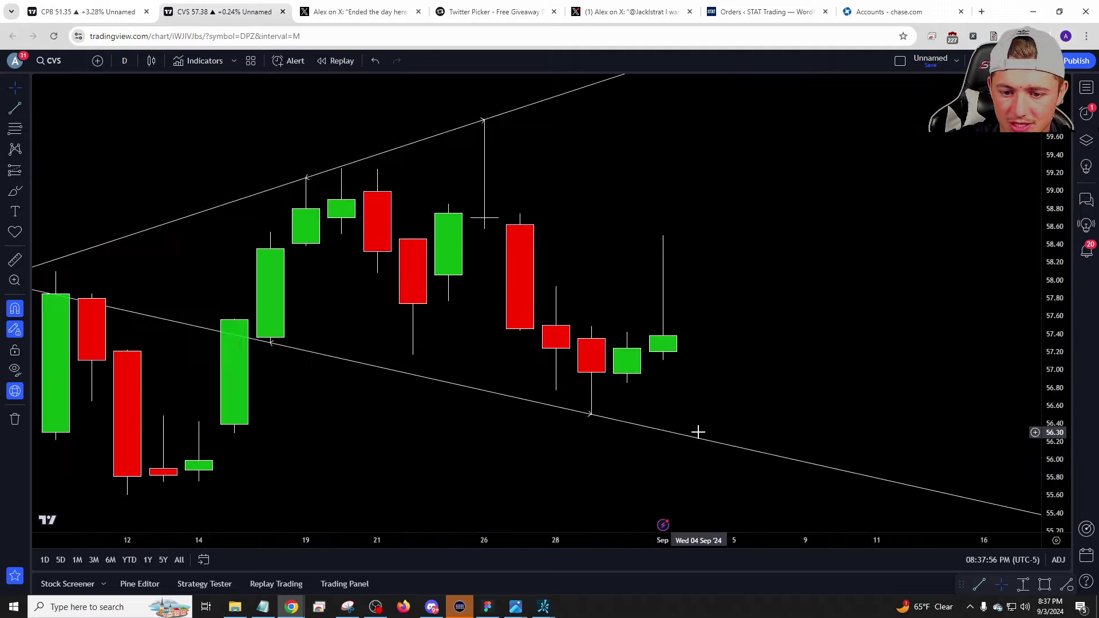
# Switch to Notepad and add a "Healthcare" heading with the line "CVS Rev. Strat D" below the Transport signals.
pyautogui.click(262, 608)
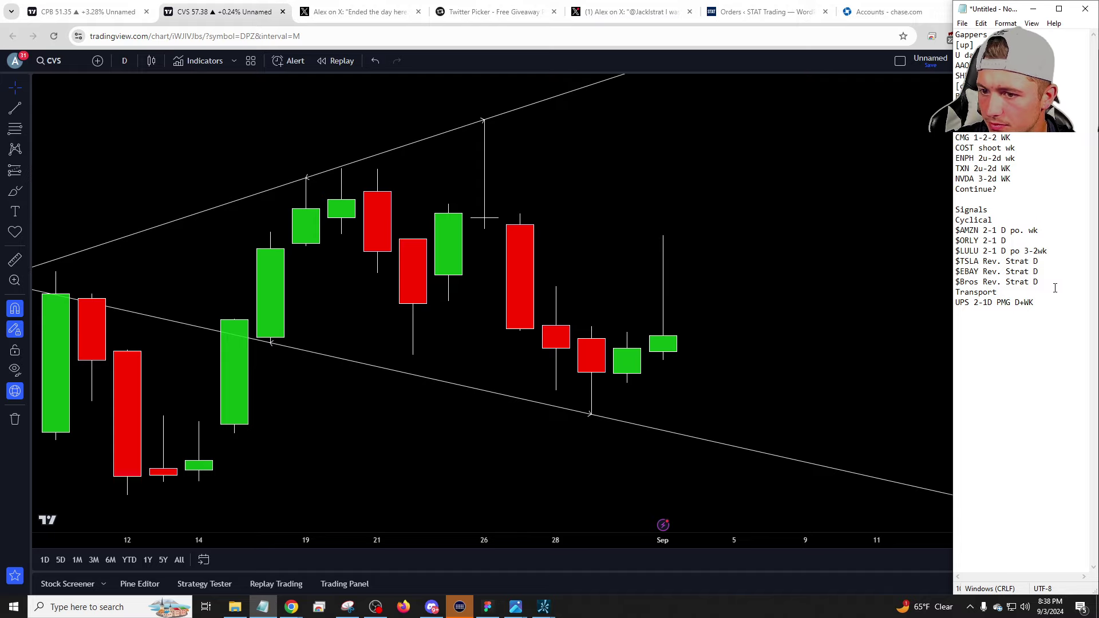
pyautogui.write('He')
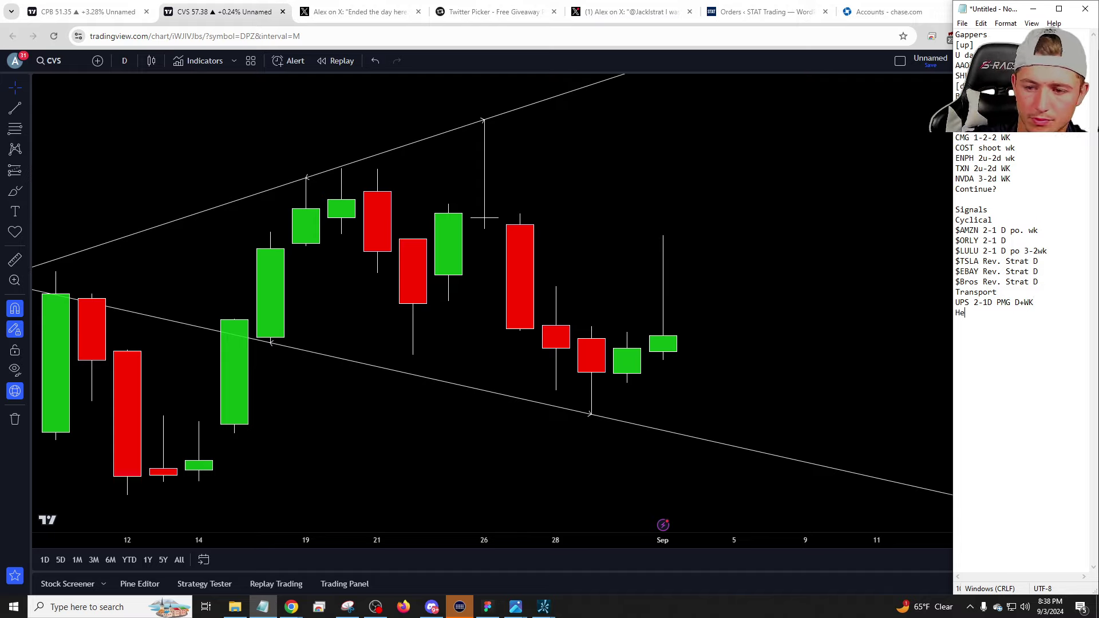
pyautogui.write('althcare CVS')
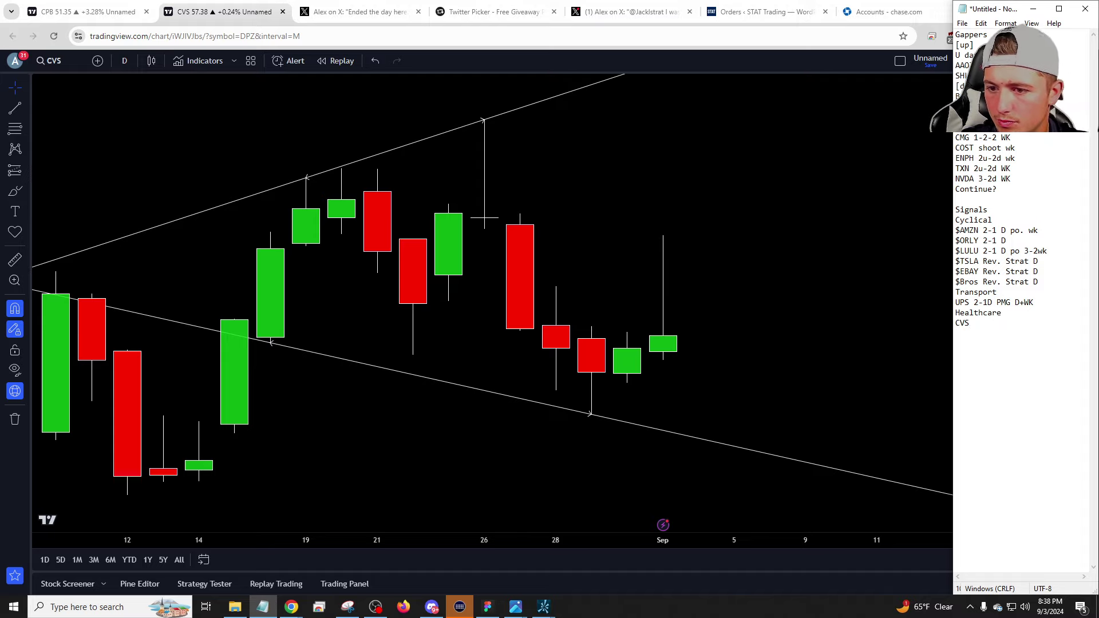
pyautogui.write(' RT')
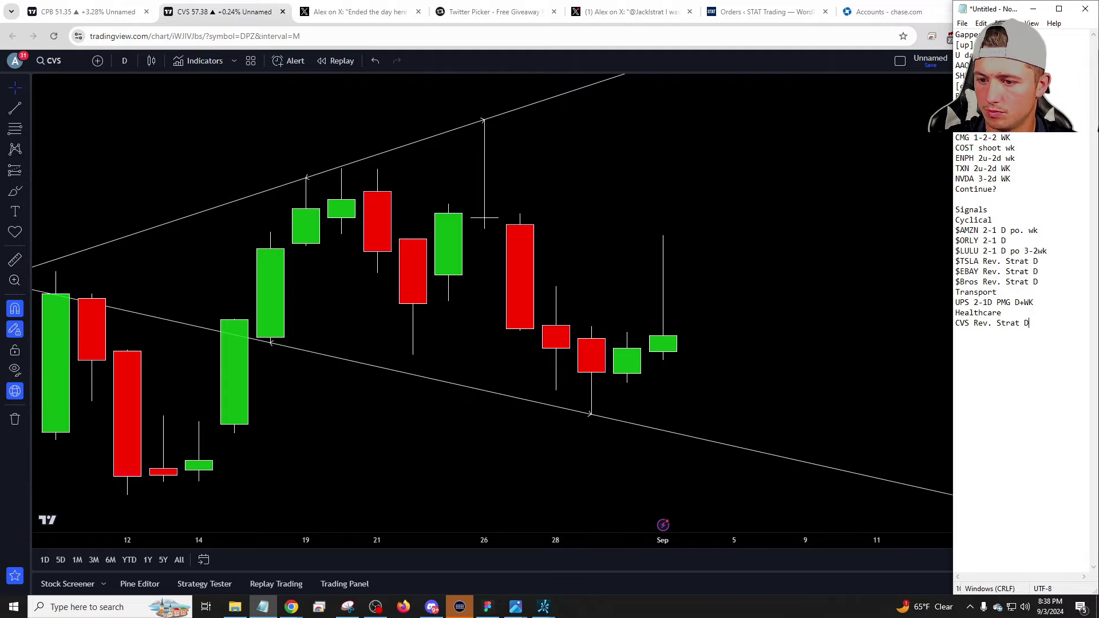
# Return to TradingView and review the charts of tickers GPN, CSCO, FSLY and ZION.
pyautogui.click(747, 291)
pyautogui.write('c')
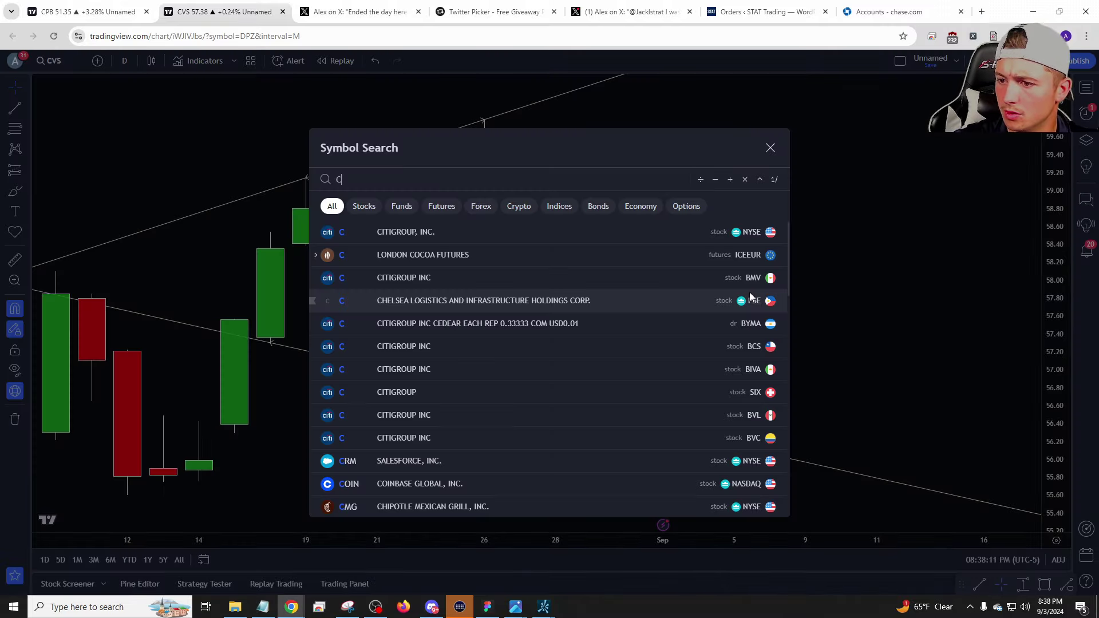
pyautogui.press('Escape')
pyautogui.write('GPN')
pyautogui.press('Return')
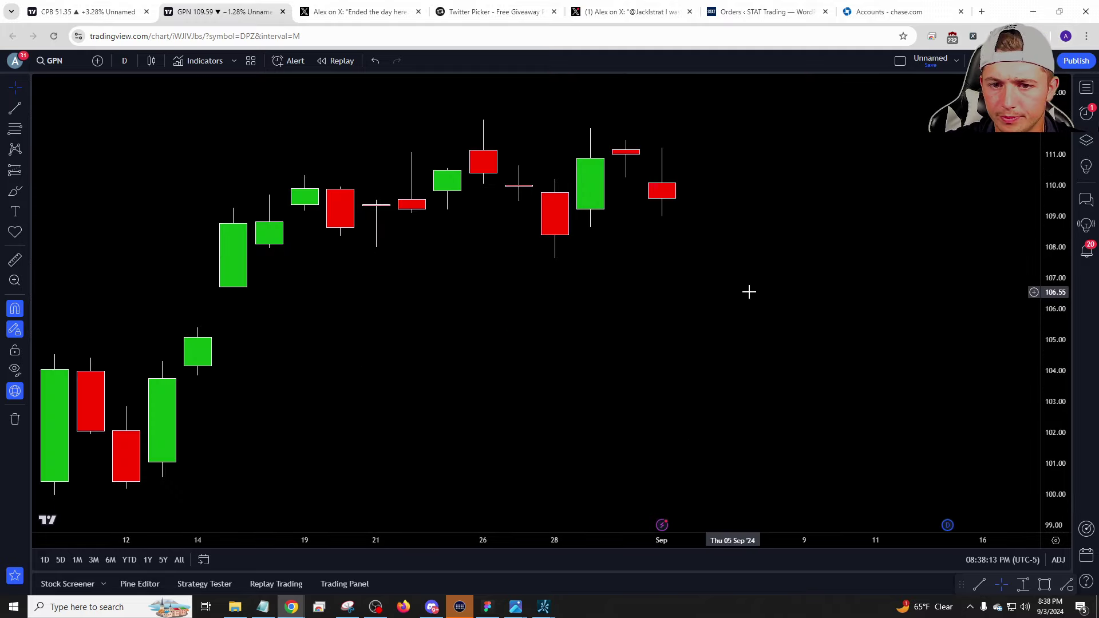
pyautogui.write('CSCO')
pyautogui.press('Return')
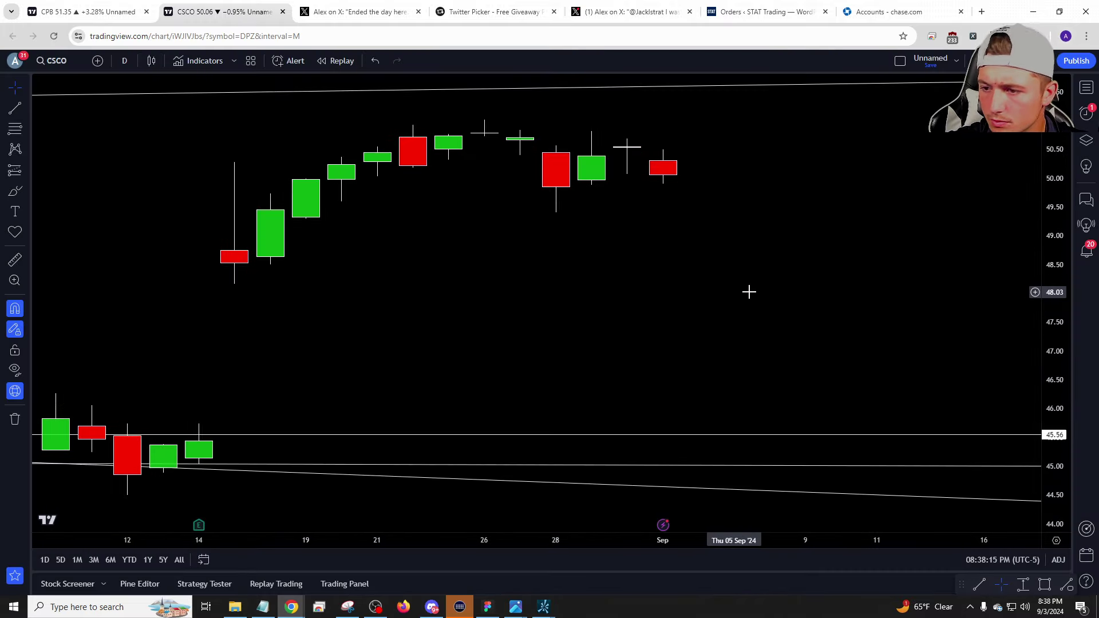
pyautogui.write('FSLY')
pyautogui.press('Return')
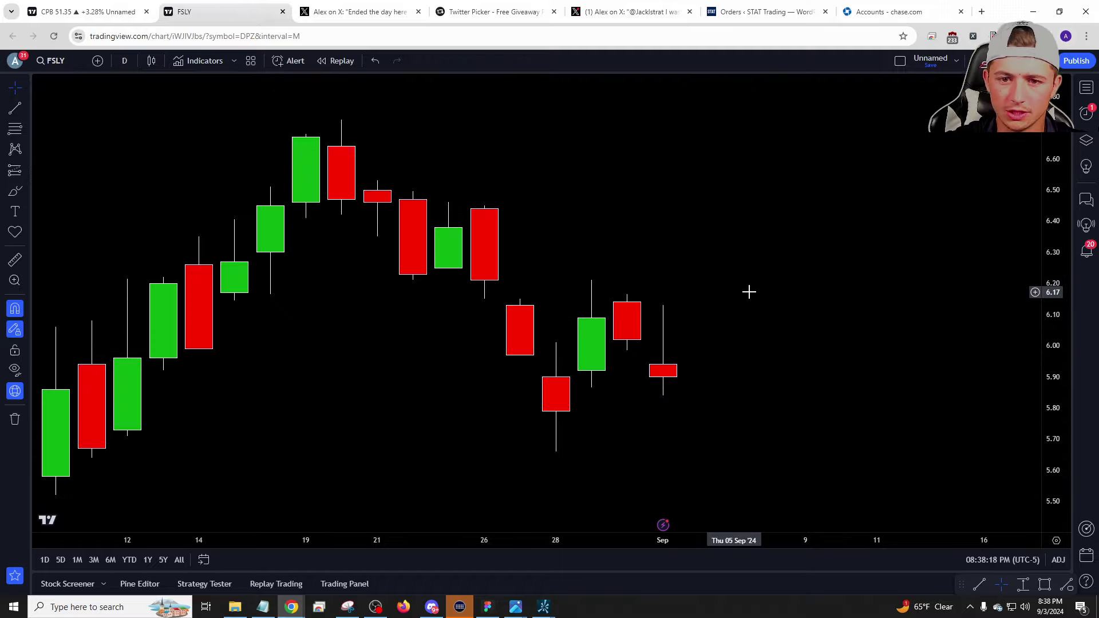
pyautogui.write('zion')
pyautogui.press('Return')
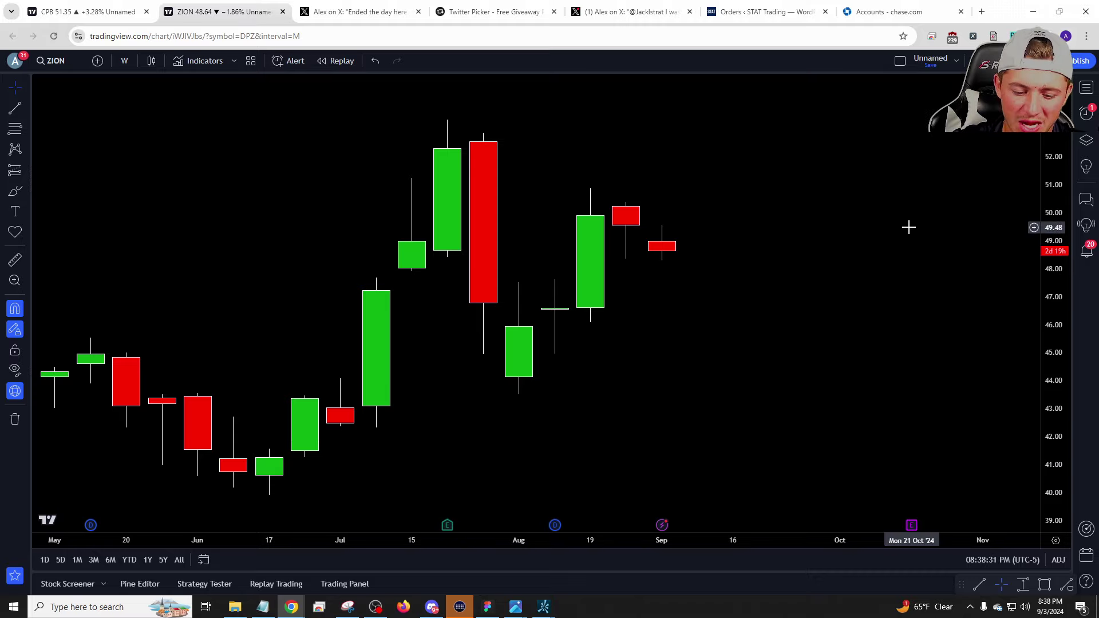
# Open ticker PODD and examine its daily and monthly charts.
pyautogui.write('PODD')
pyautogui.press('Return')
pyautogui.write('1D')
pyautogui.press('Return')
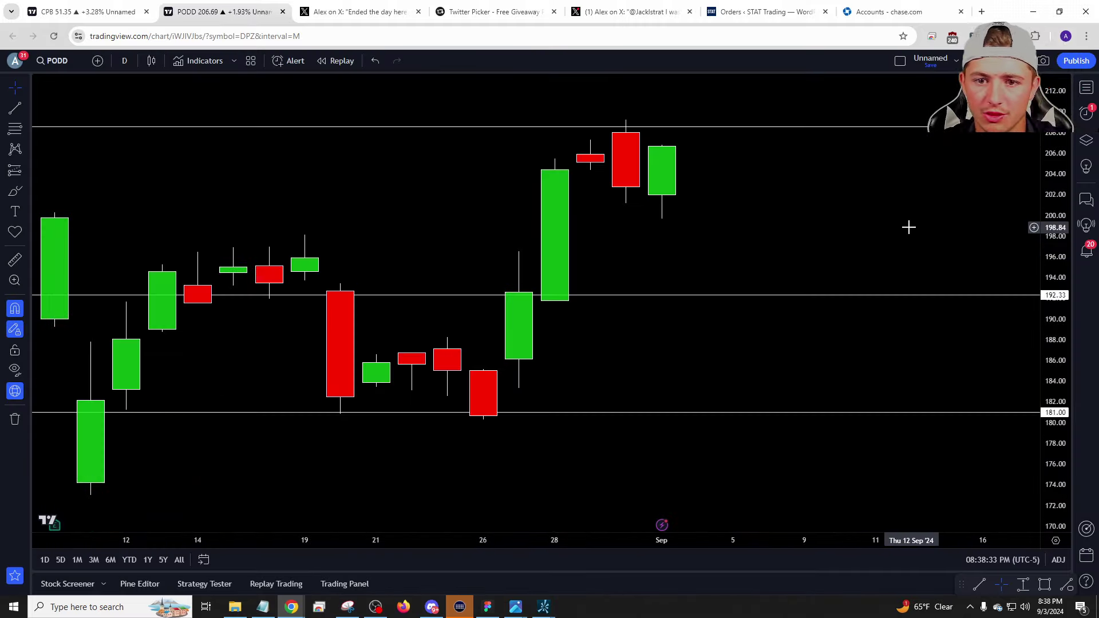
pyautogui.write('1M')
pyautogui.press('Return')
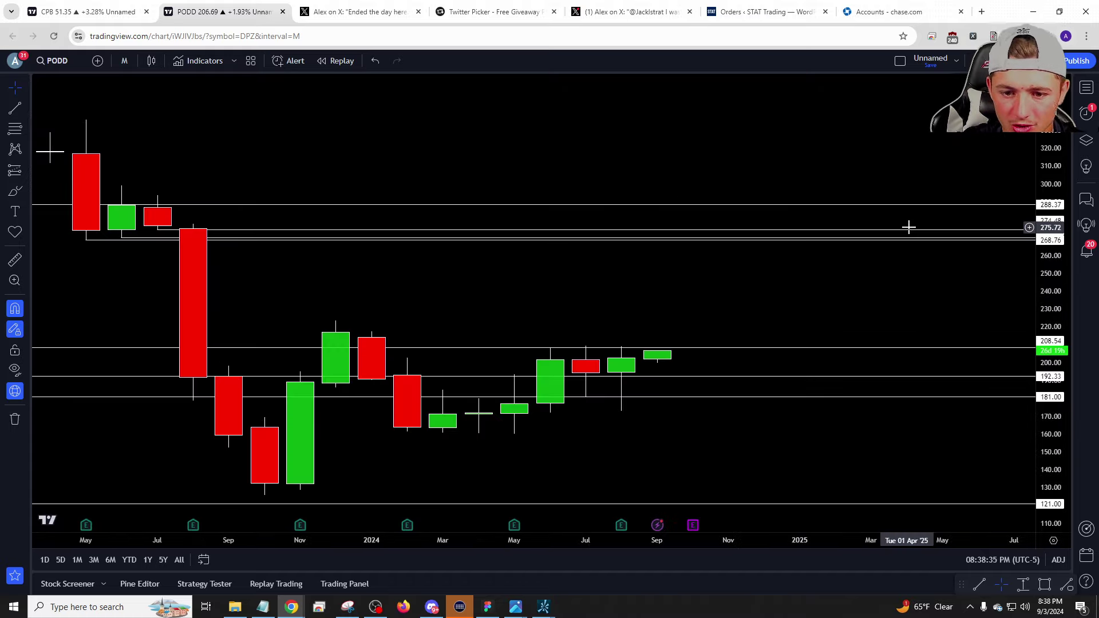
# Change PODD to the 3-month interval and examine its recent candles against the marked price levels.
pyautogui.moveTo(1045, 446); pyautogui.dragTo(748, 277)
pyautogui.scroll(-5, 716, 318)
pyautogui.write('3M')
pyautogui.press('Return')
pyautogui.scroll(4, 735, 324)
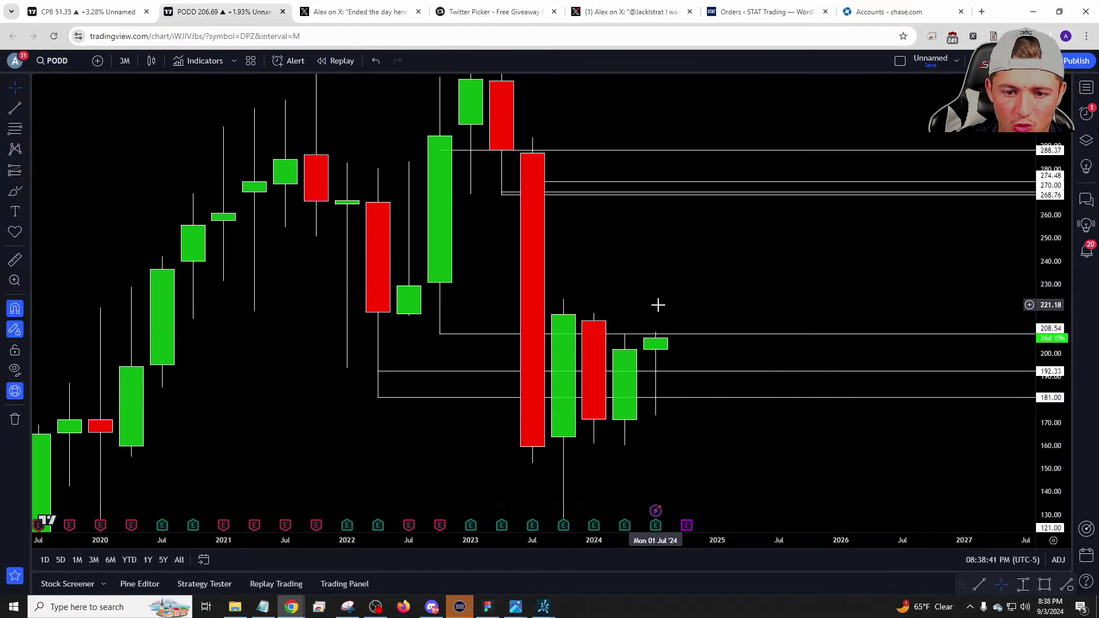
pyautogui.scroll(-4, 698, 292)
pyautogui.scroll(-1, 916, 200)
pyautogui.moveTo(785, 91); pyautogui.dragTo(769, 9)
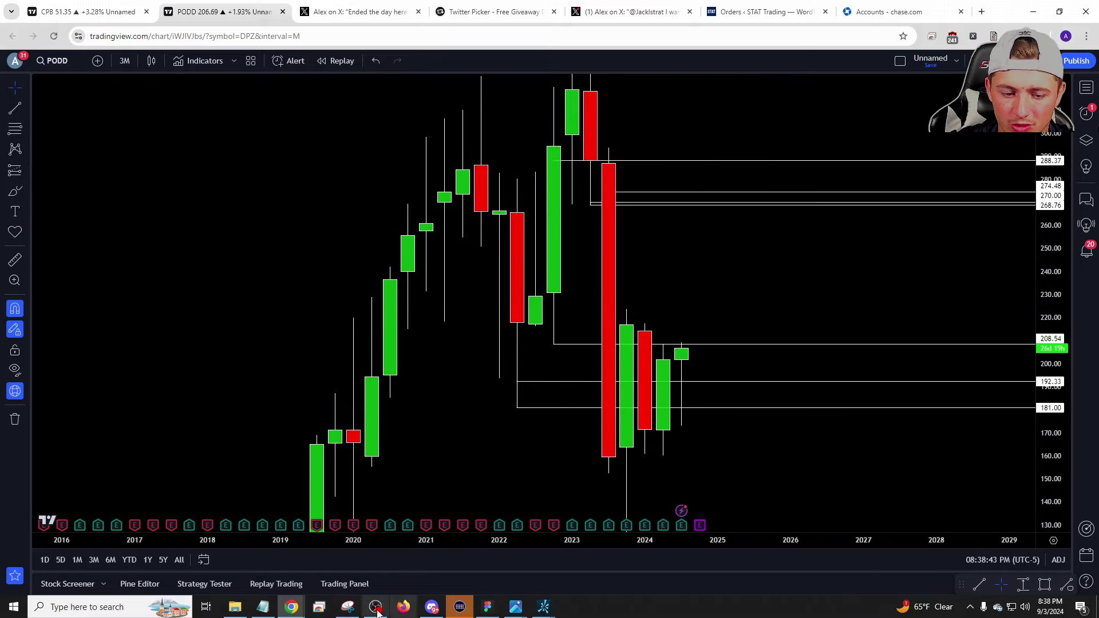
# Switch to Notepad and add a separate "3-2-2" heading with the line "PODD bull" below the Healthcare signals.
pyautogui.click(263, 607)
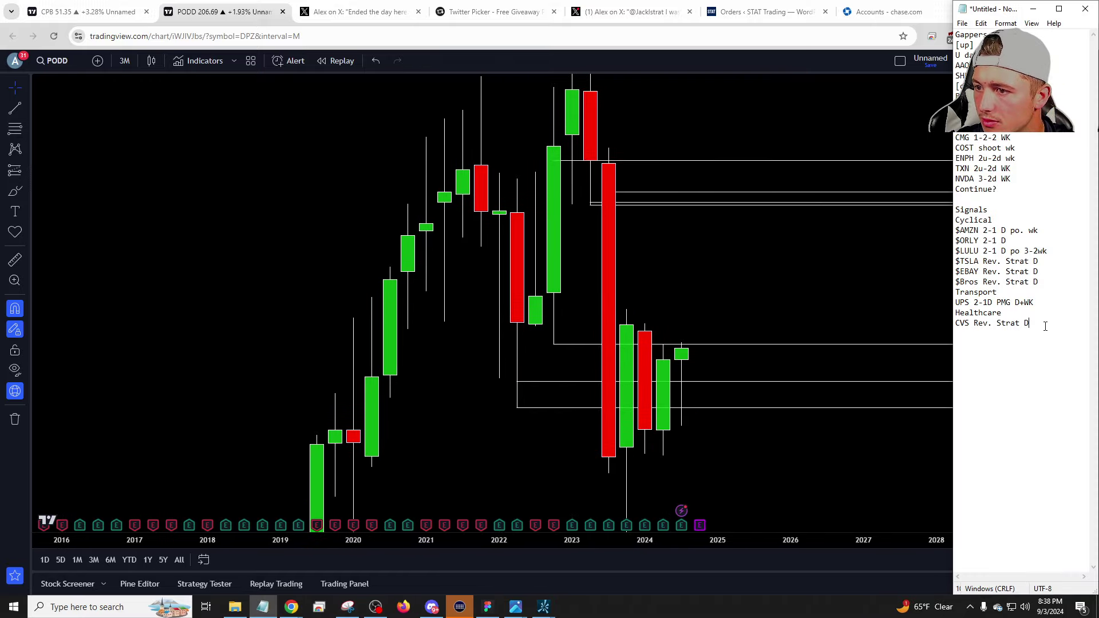
pyautogui.write('3-')
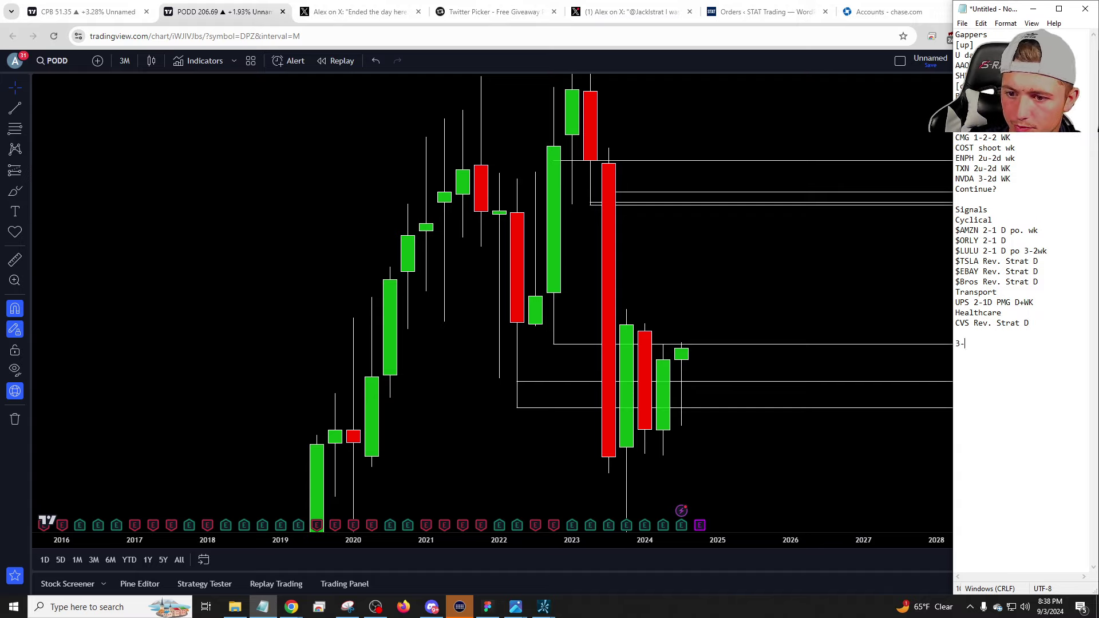
pyautogui.write('2-2')
pyautogui.press('Return')
pyautogui.write('PODD ')
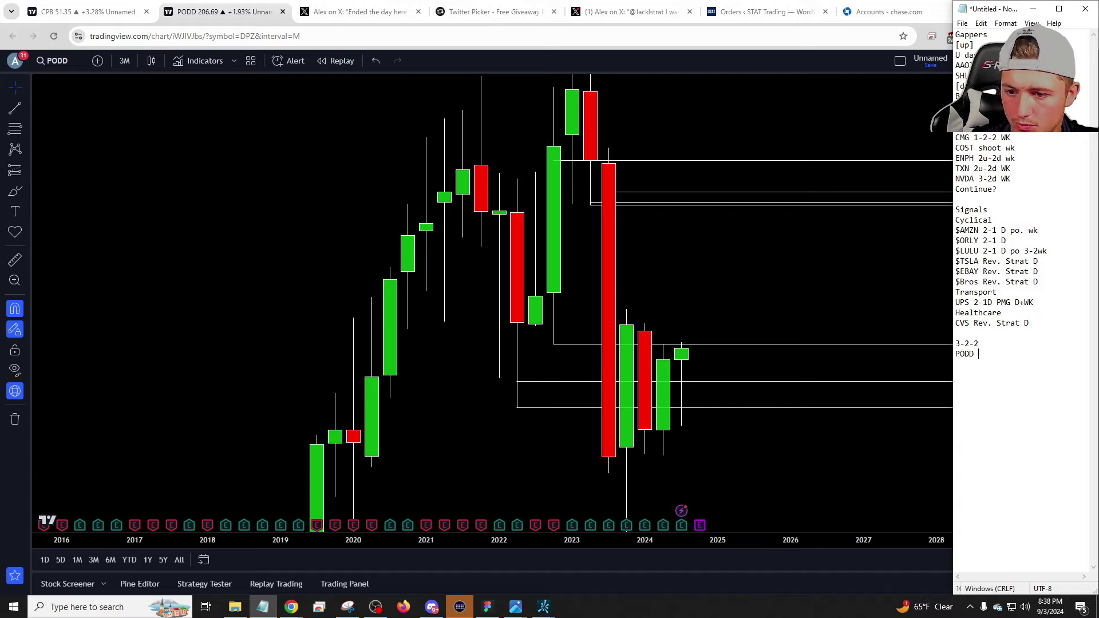
pyautogui.write('bull')
pyautogui.press('Return')
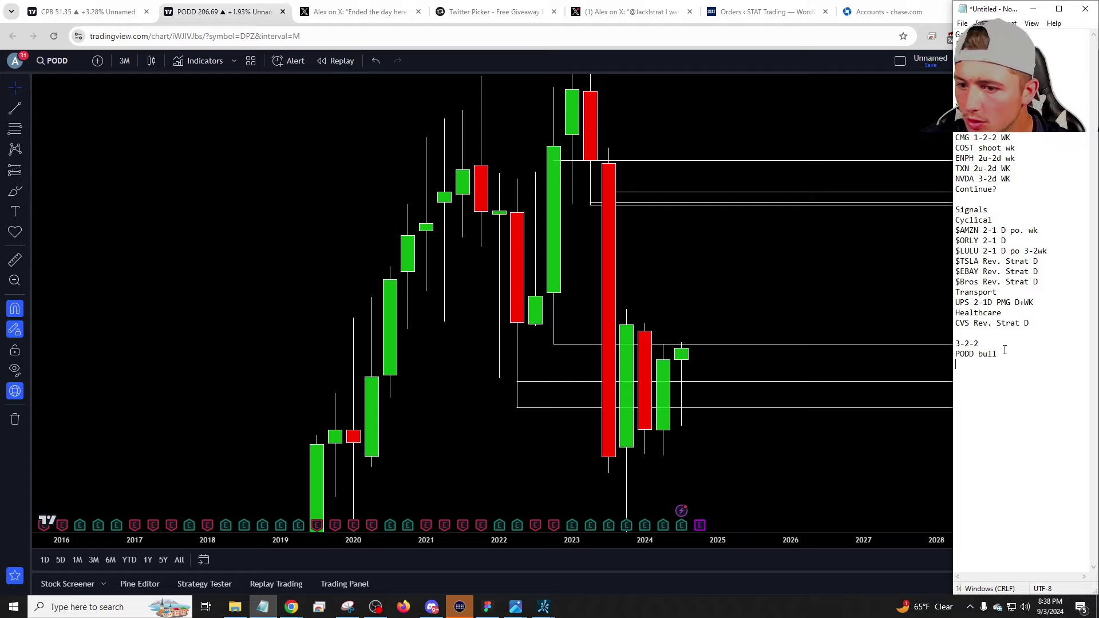
# Replace the separate 3-2-2 section with the line "3-2-2 BULL" directly below the CVS line.
pyautogui.moveTo(1005, 350); pyautogui.dragTo(955, 342)
pyautogui.press('BackSpace')
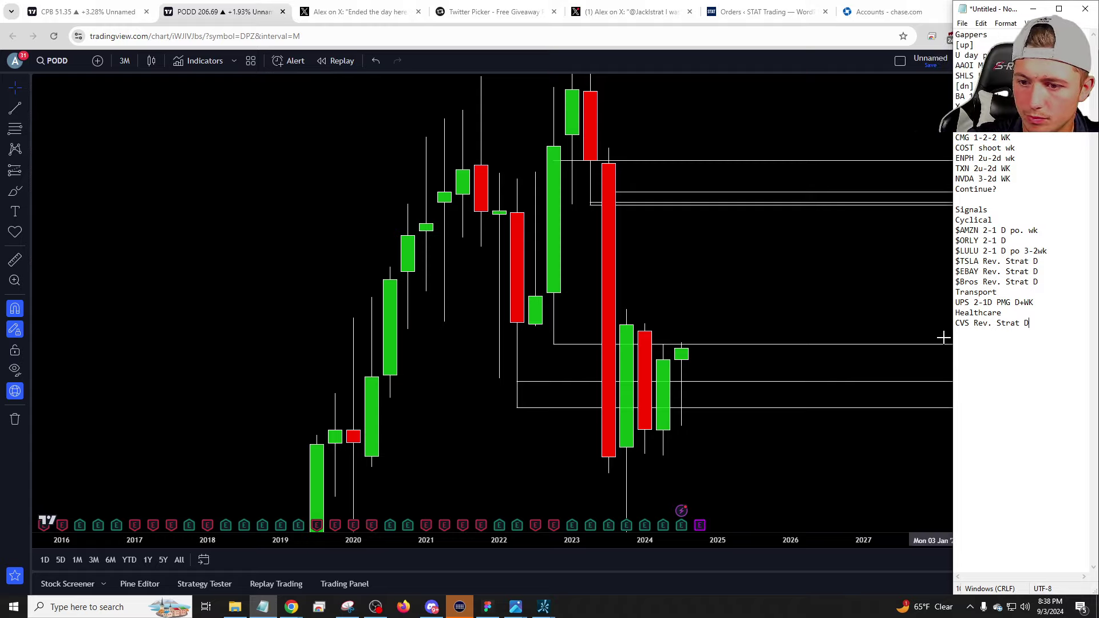
pyautogui.write('3-2-2 BULL')
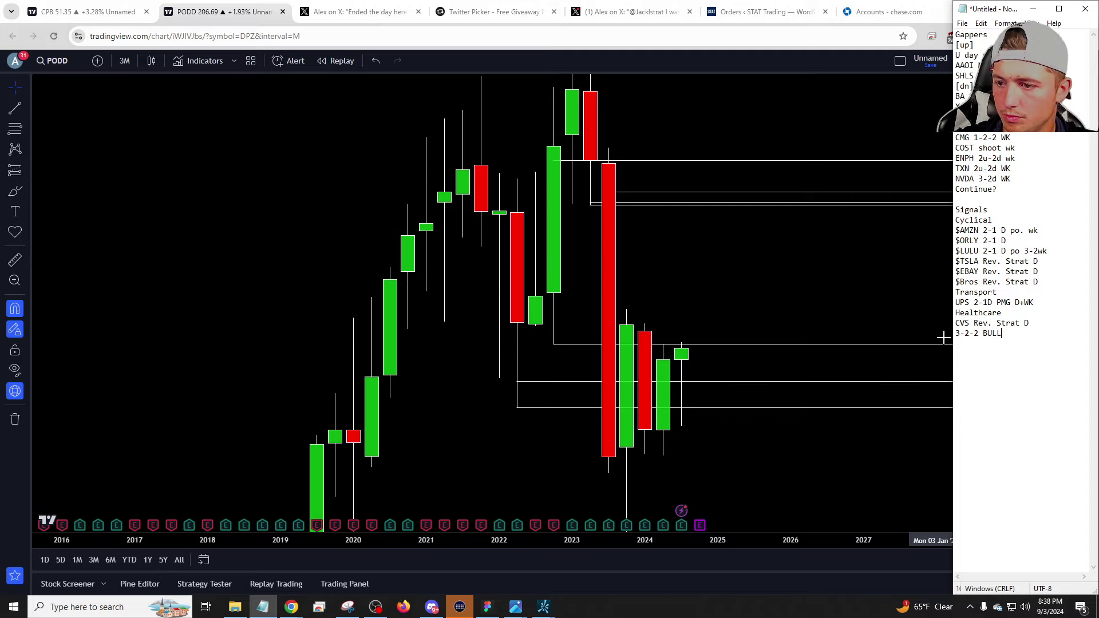
# Return to TradingView, open ticker LMT on the daily interval, and reset the chart view to its recent candles.
pyautogui.click(876, 296)
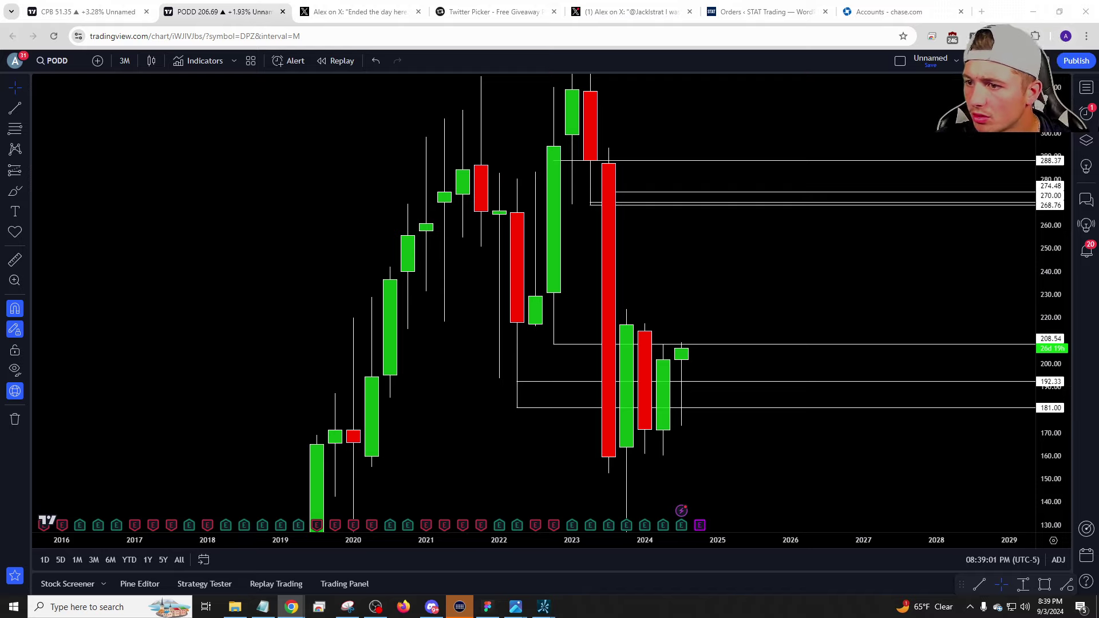
pyautogui.moveTo(879, 281); pyautogui.dragTo(875, 281)
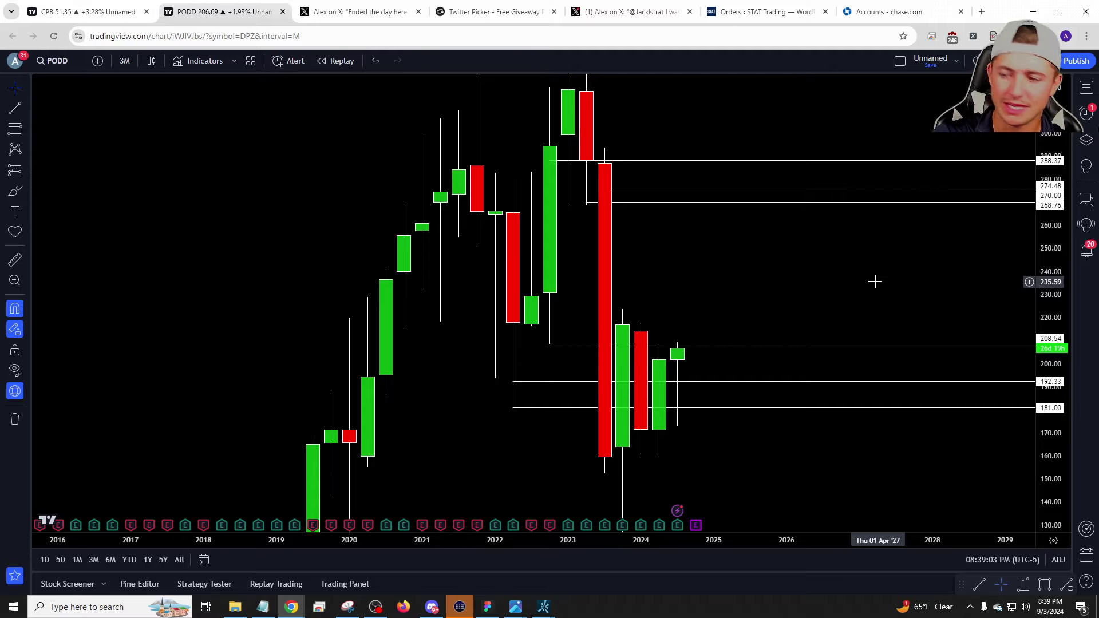
pyautogui.write('lmt')
pyautogui.press('Return')
pyautogui.write('1d')
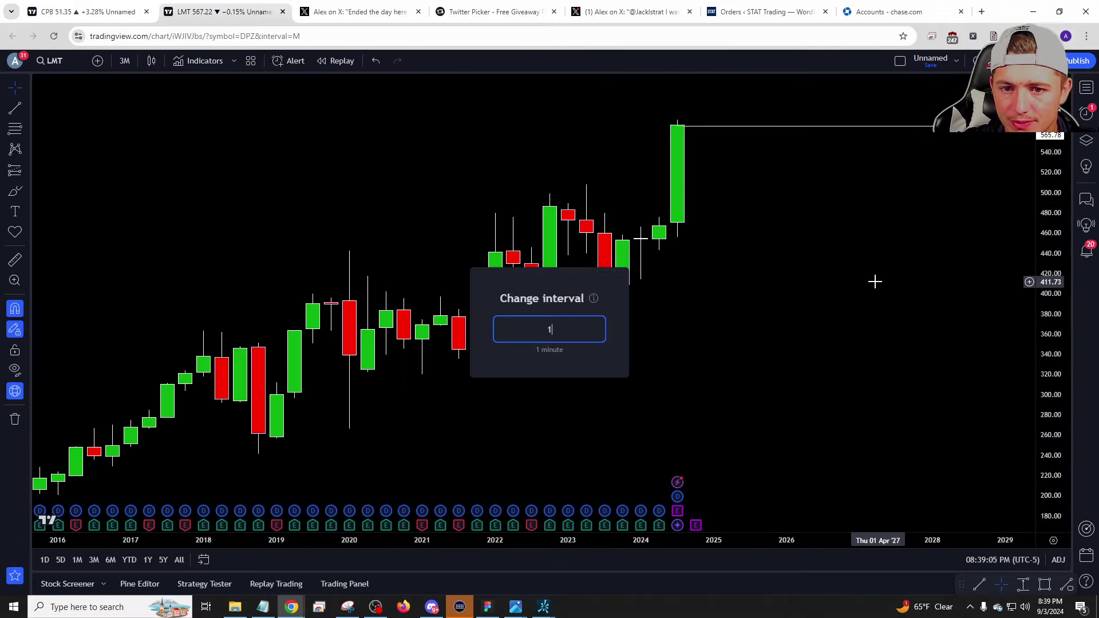
pyautogui.press('Return')
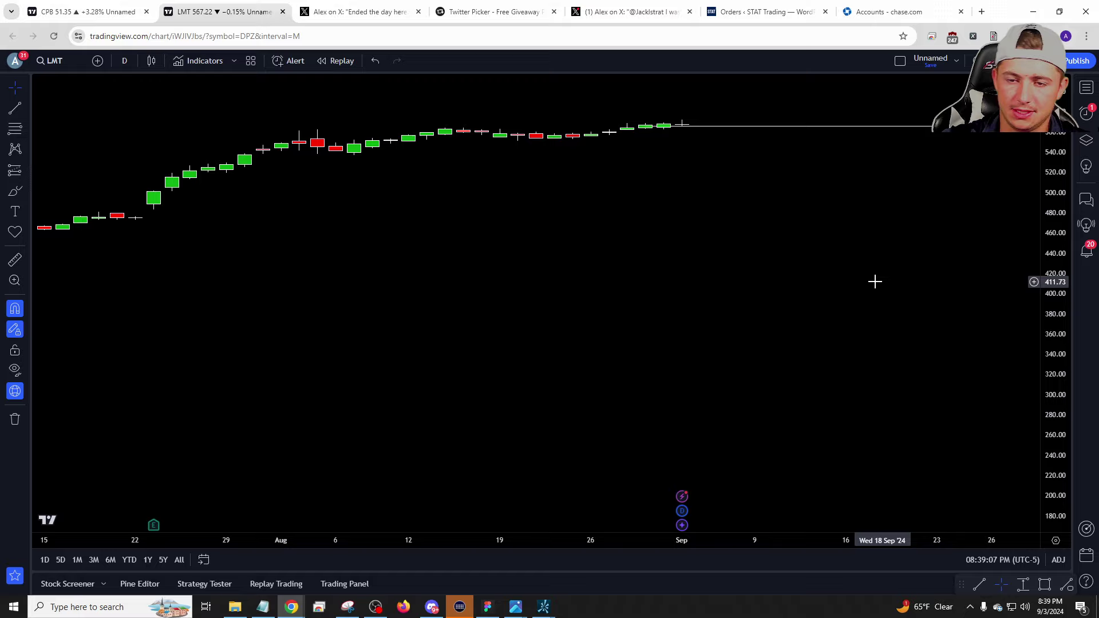
pyautogui.rightClick(820, 170)
pyautogui.click(853, 182)
pyautogui.scroll(4, 689, 233)
pyautogui.moveTo(690, 233); pyautogui.dragTo(825, 282)
pyautogui.scroll(7, 859, 283)
pyautogui.scroll(5, 857, 283)
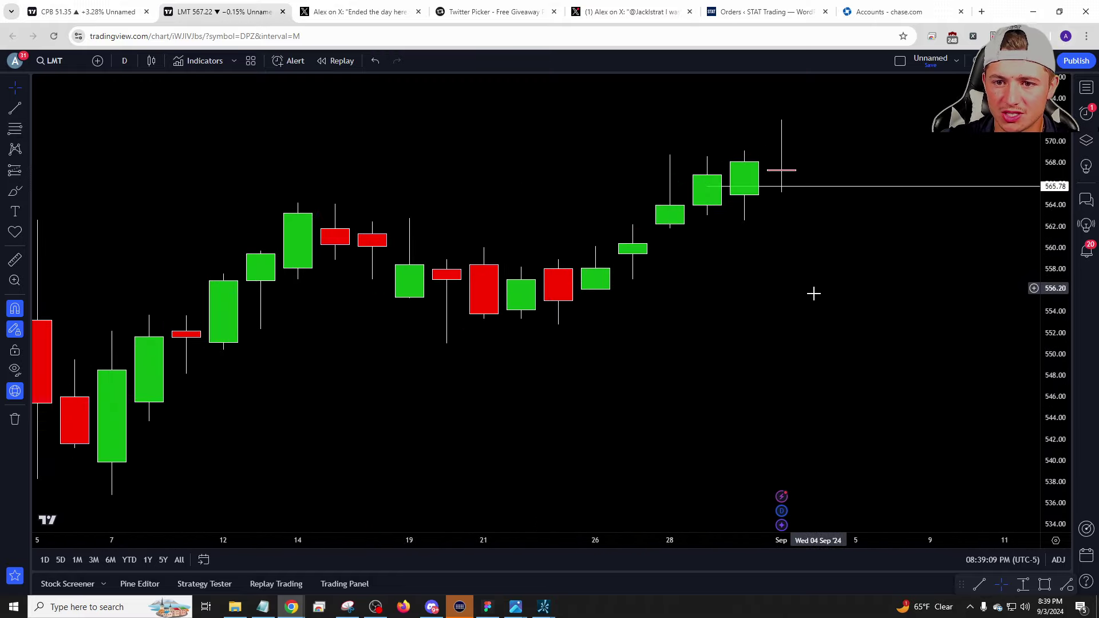
# Draw two trend lines on LMT, one through the August 14 and 28 highs, one through the August 13 and 20 lows.
pyautogui.click(14, 108)
pyautogui.click(298, 203)
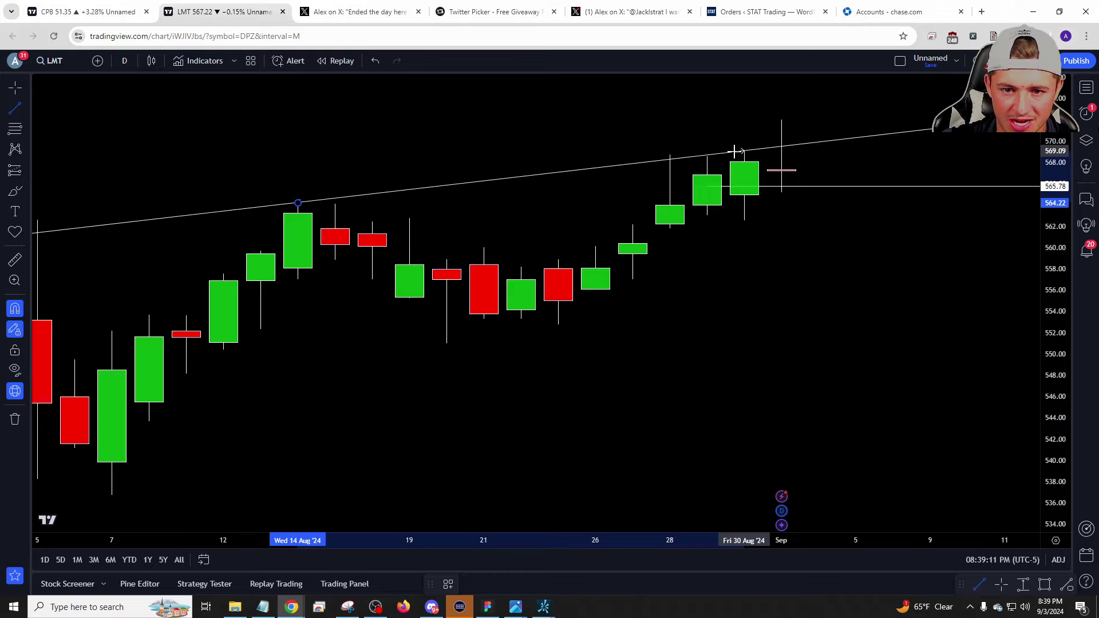
pyautogui.click(670, 154)
pyautogui.click(446, 343)
pyautogui.click(279, 329)
pyautogui.press('Escape')
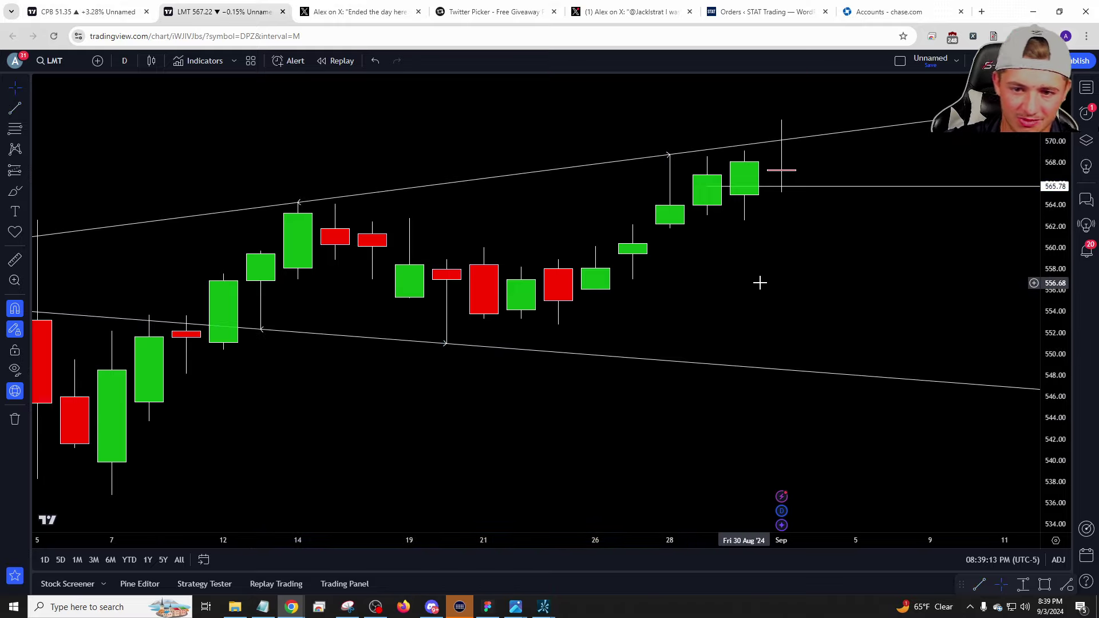
# Open ticker GS on the daily interval.
pyautogui.write('gs')
pyautogui.press('Return')
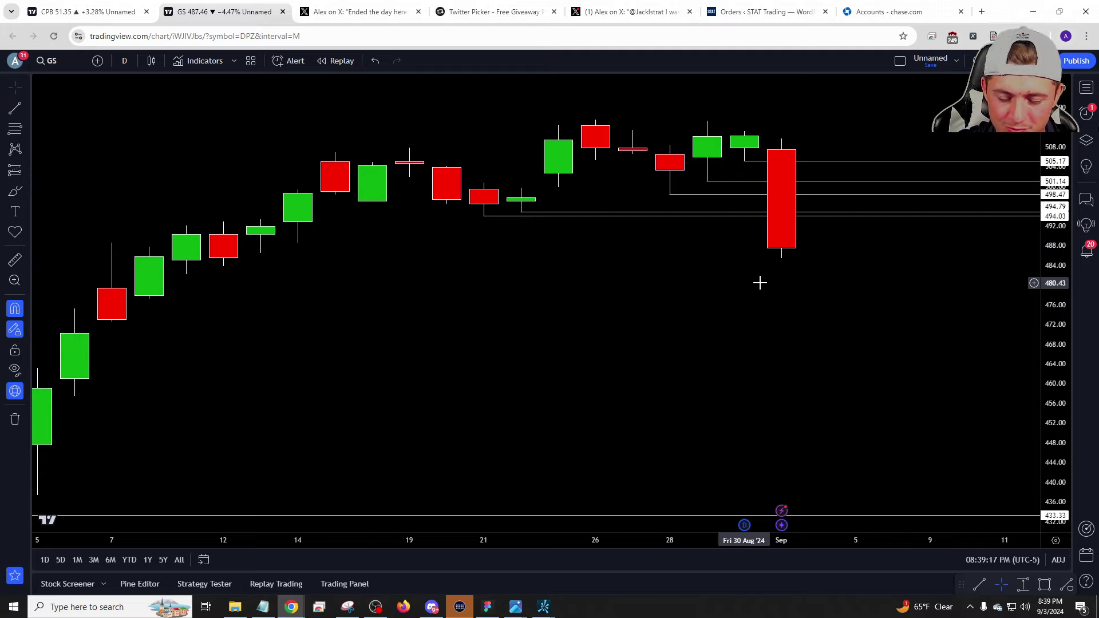
# Open ticker CAT, then return to ticker LMT on the daily interval.
pyautogui.press('Down')
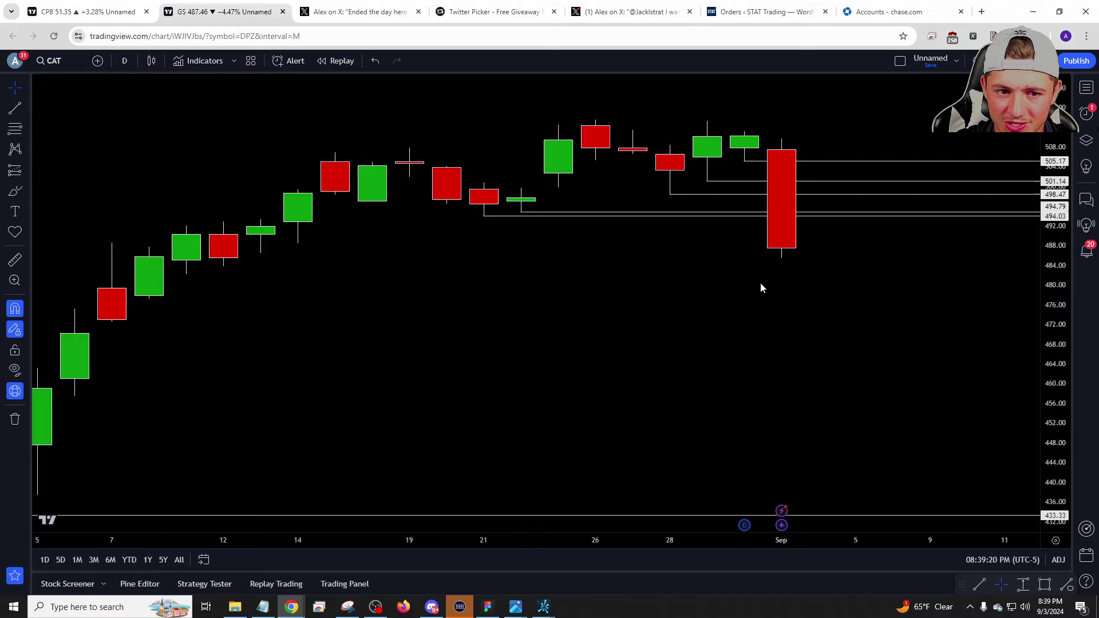
pyautogui.write('LMT')
pyautogui.press('Return')
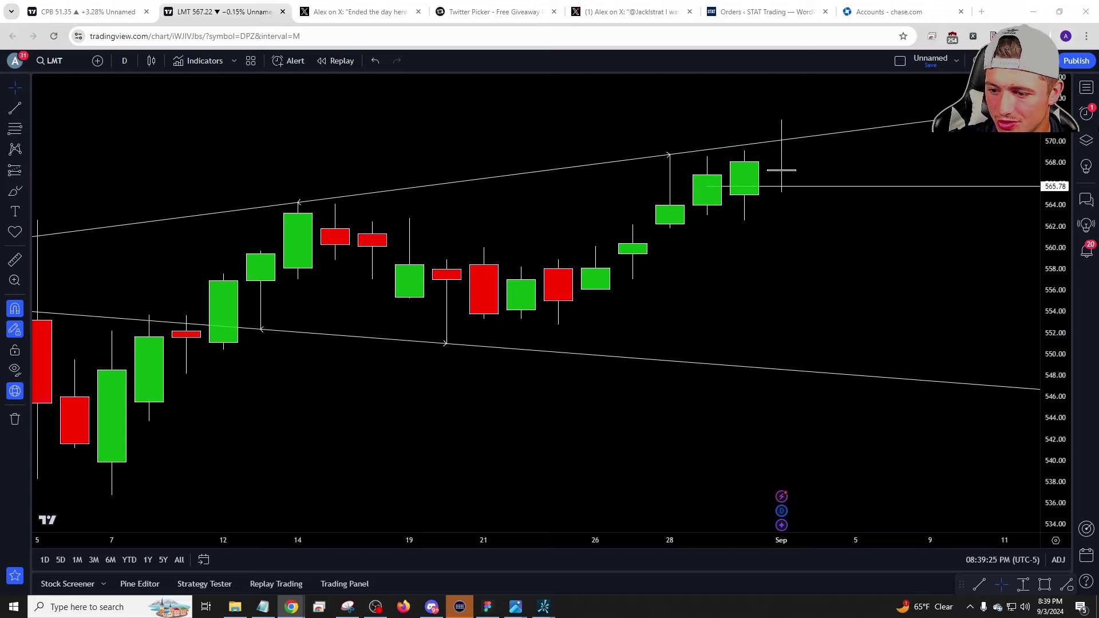
# In Notepad, remove BULL from the 3-2-2 line and list "LMT bear" and "PODD bull" on separate lines below it.
pyautogui.hotkey('alt', 'Tab')
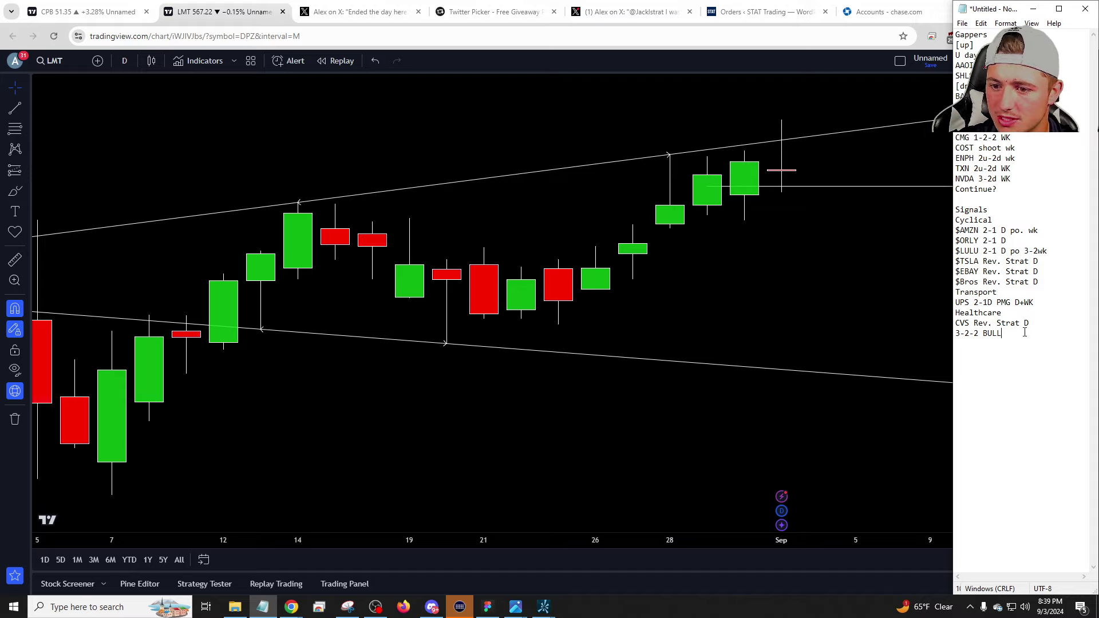
pyautogui.press('BackSpace')
pyautogui.press('BackSpace')
pyautogui.press('BackSpace')
pyautogui.press('BackSpace')
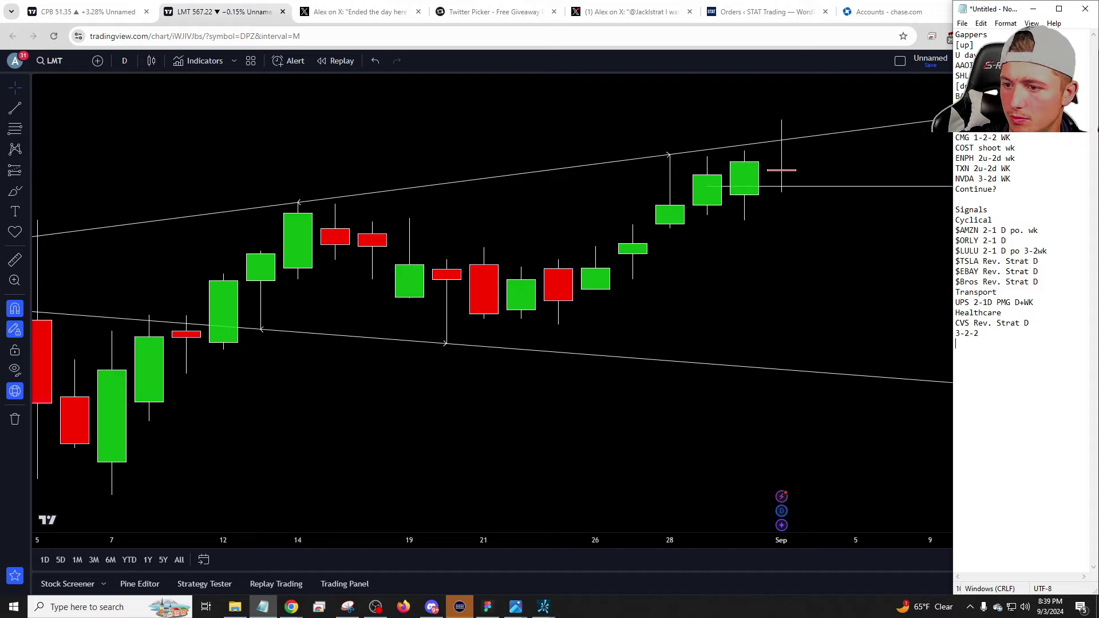
pyautogui.write('LMT')
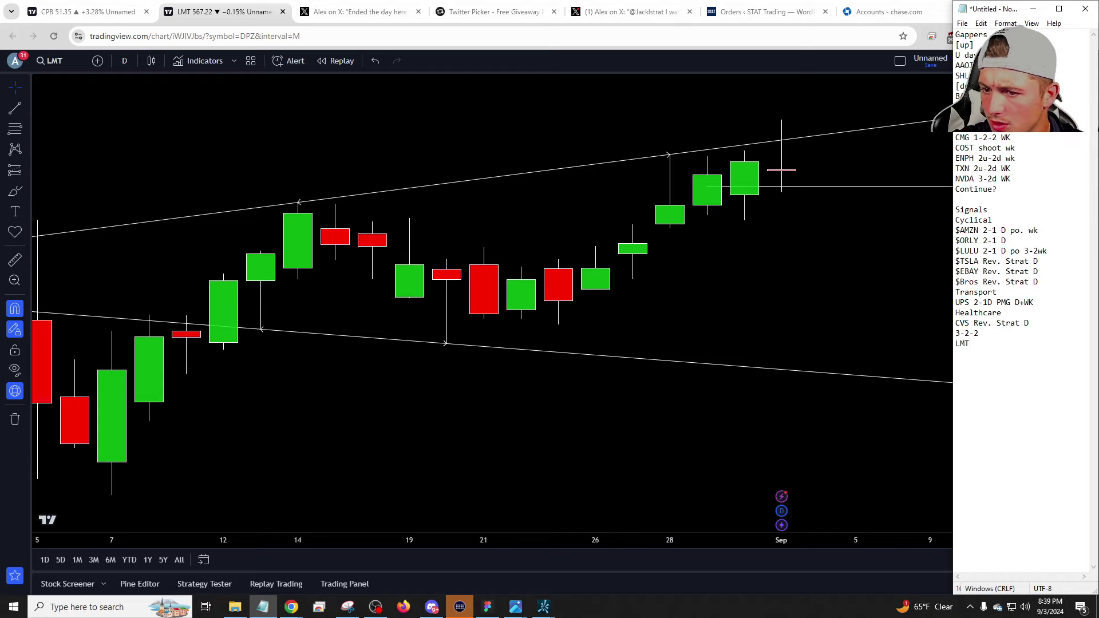
pyautogui.hotkey('alt', 'Tab')
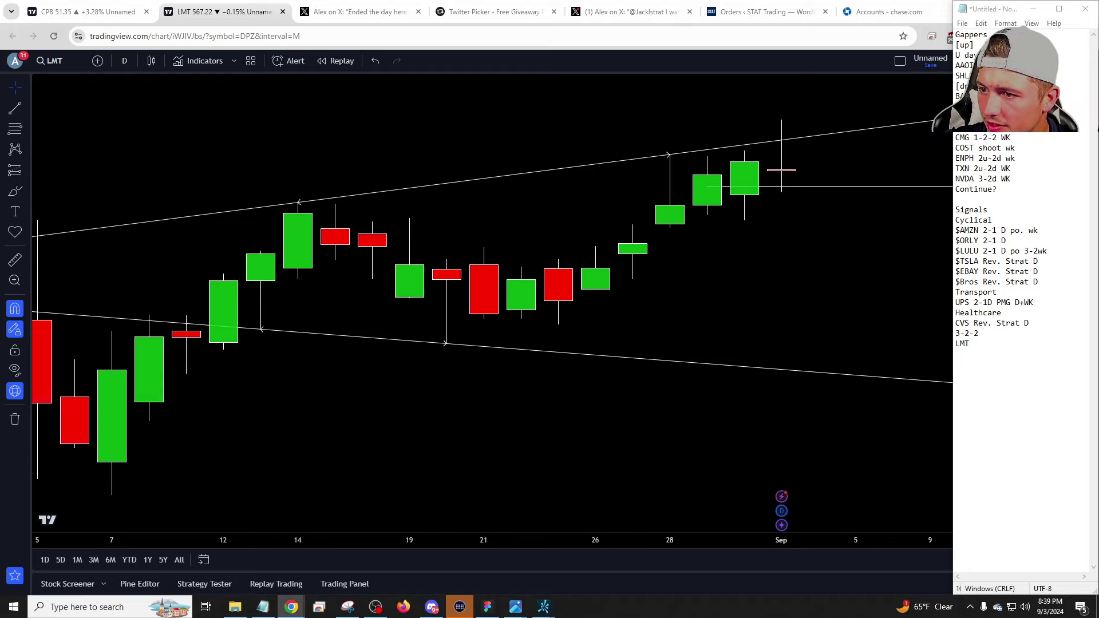
pyautogui.click(1004, 337)
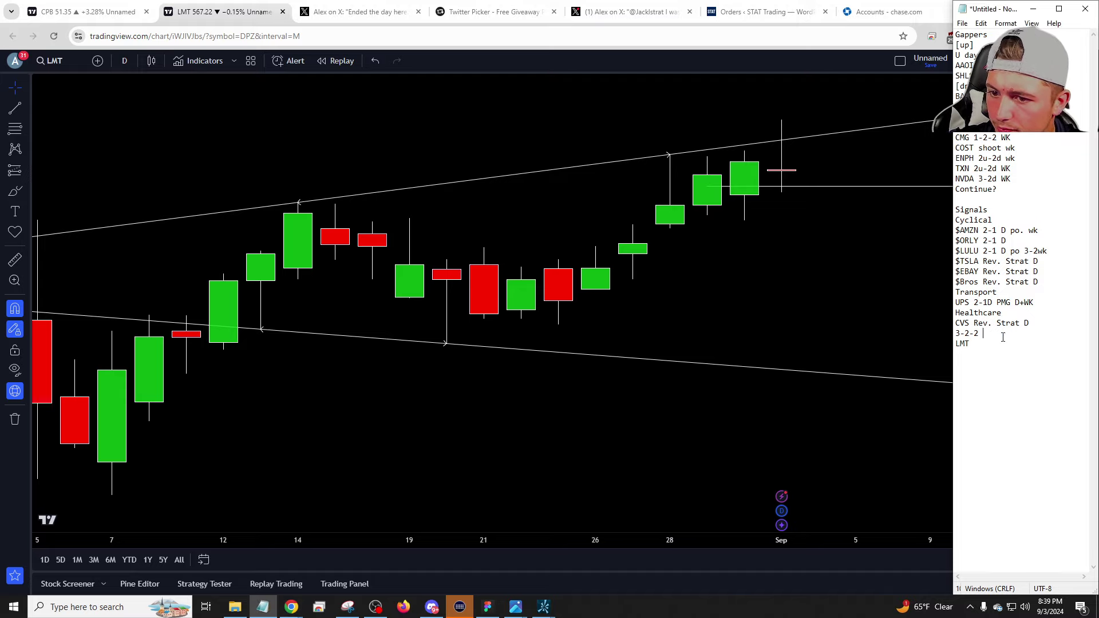
pyautogui.write('LMT bear')
pyautogui.press('Return')
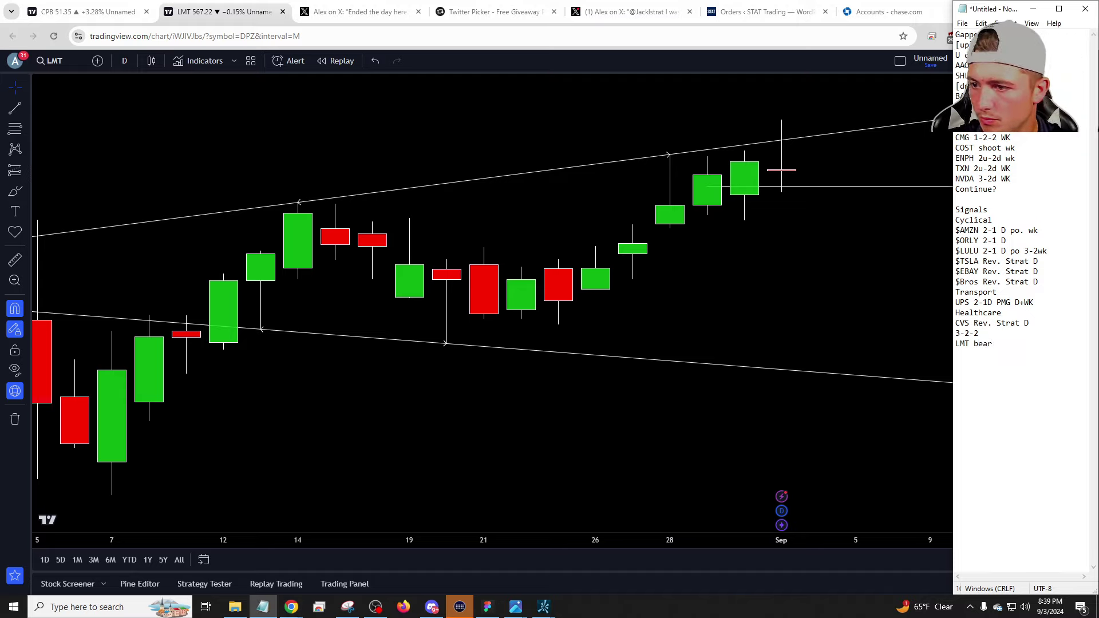
pyautogui.write('PODD bull')
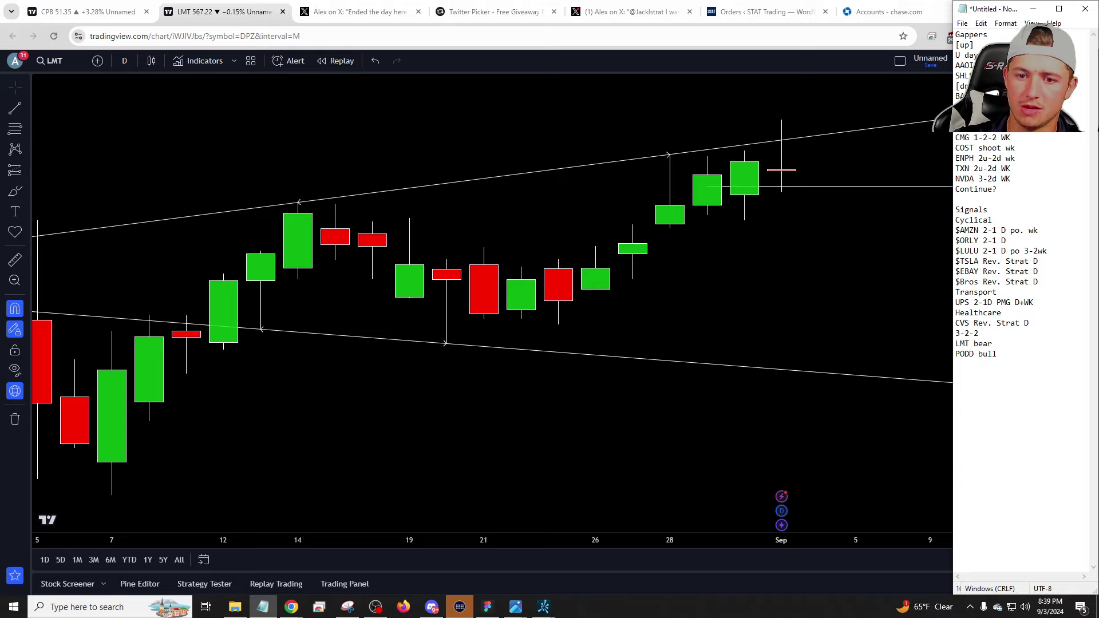
# Return to TradingView and open ticker MTCH on the daily interval, bringing its recent candles into view.
pyautogui.click(823, 351)
pyautogui.write('MTCH')
pyautogui.press('Return')
pyautogui.write('1D')
pyautogui.press('Return')
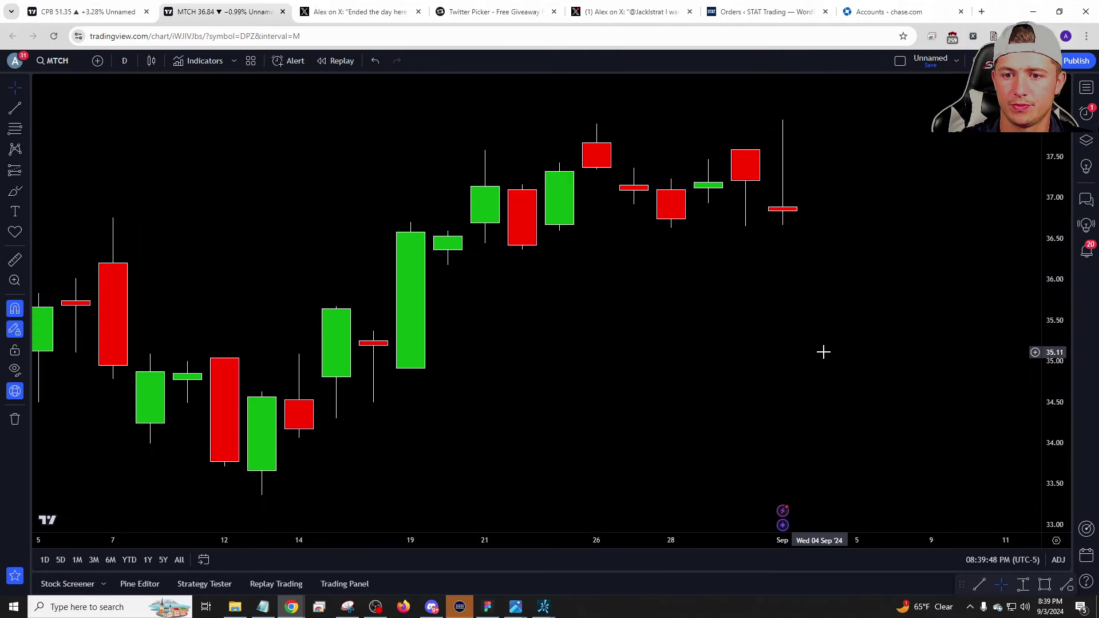
pyautogui.scroll(-3, 819, 310)
pyautogui.scroll(2, 764, 304)
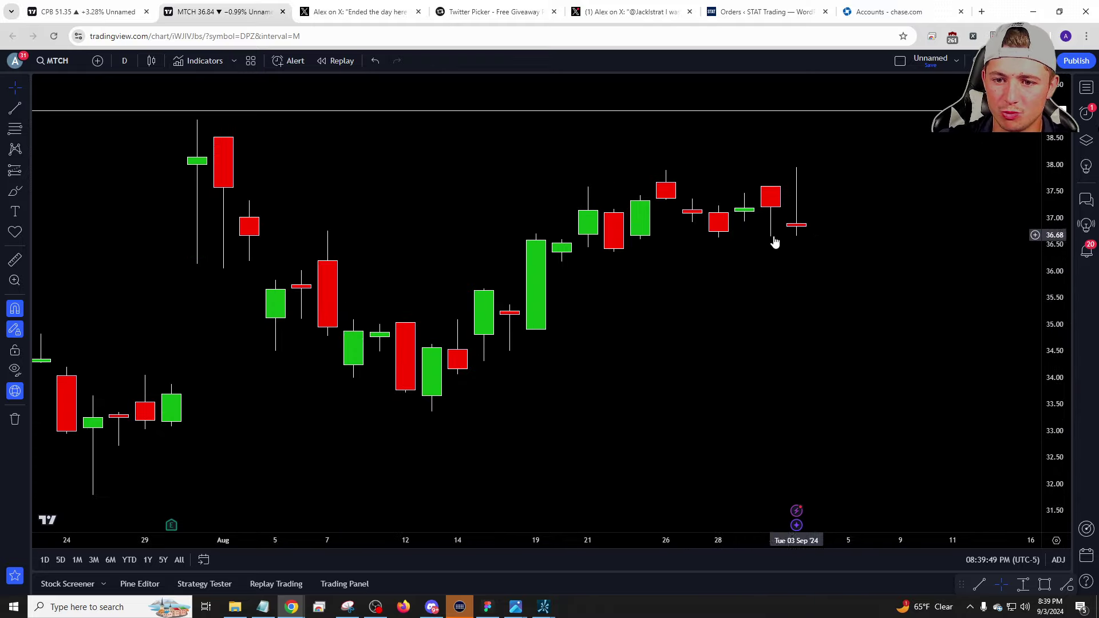
# Examine MTCH's candles on the weekly and monthly intervals.
pyautogui.write('1')
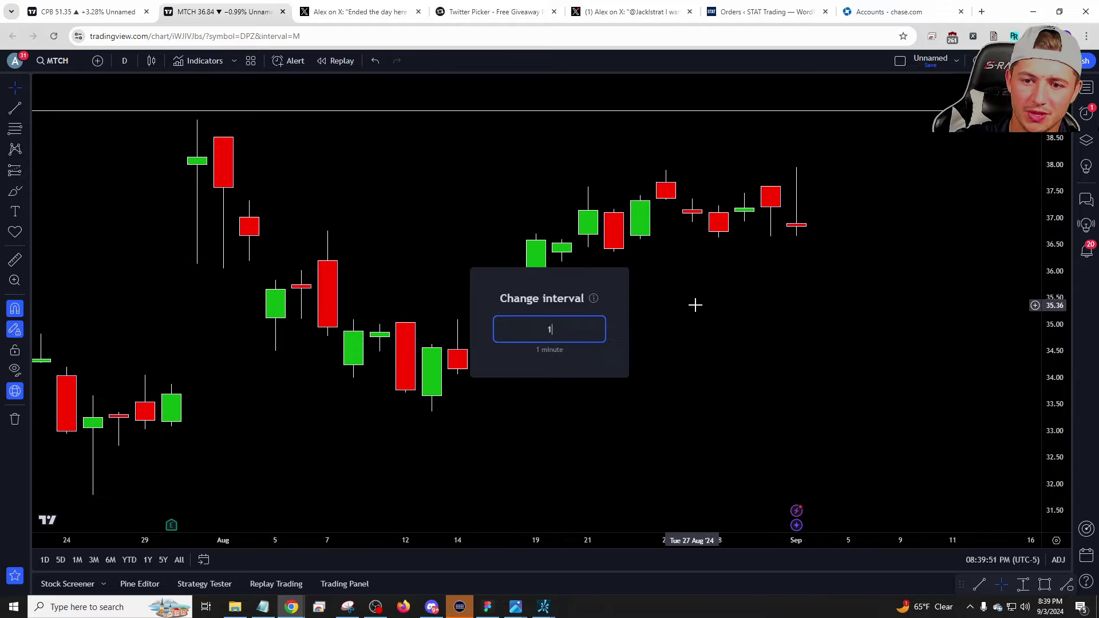
pyautogui.write('w')
pyautogui.press('Return')
pyautogui.write('1')
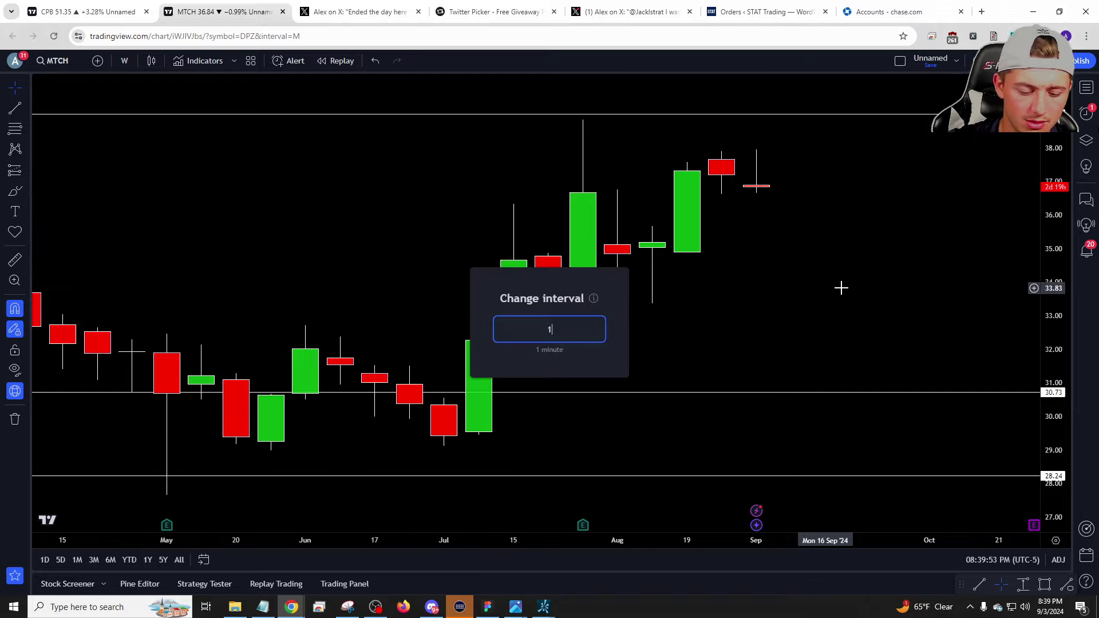
pyautogui.write('M')
pyautogui.press('Return')
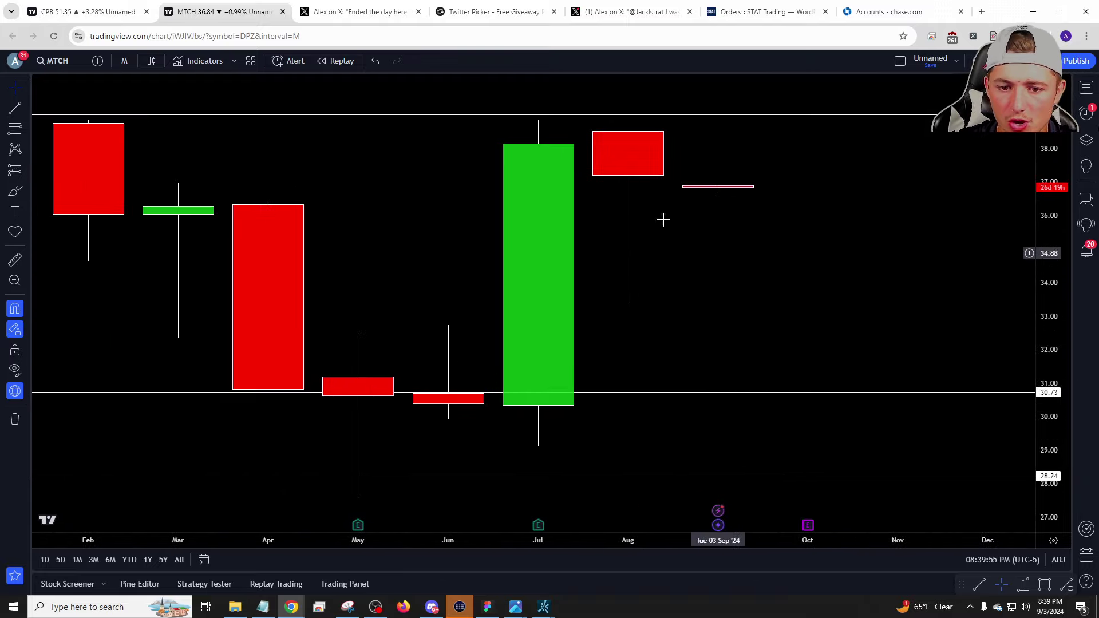
pyautogui.scroll(-6, 716, 166)
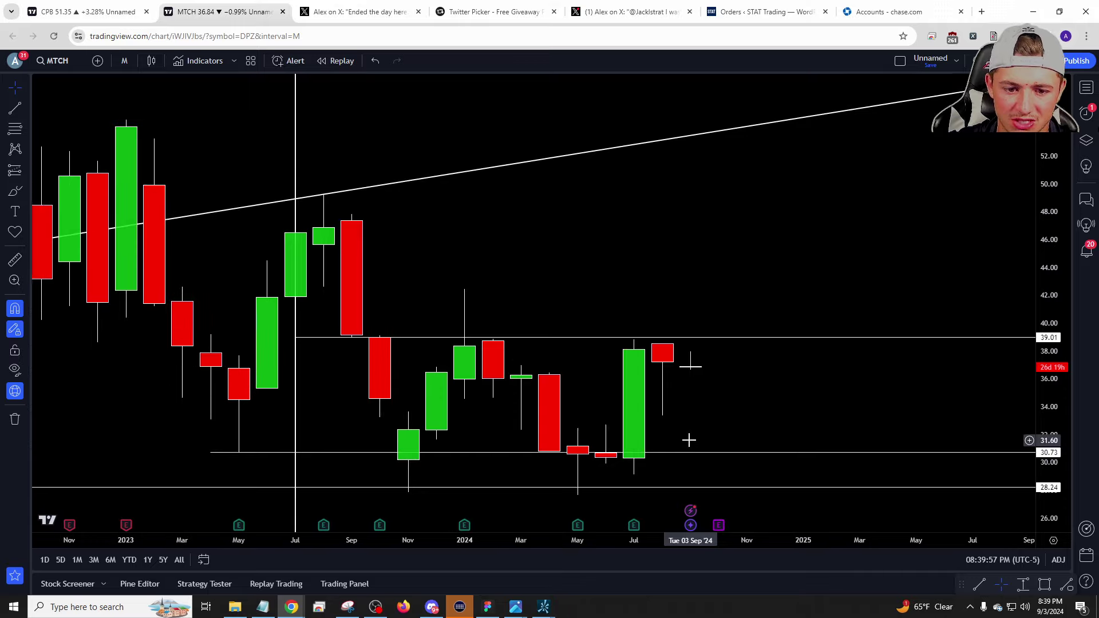
pyautogui.scroll(3, 688, 440)
pyautogui.scroll(-6, 650, 429)
pyautogui.scroll(8, 638, 398)
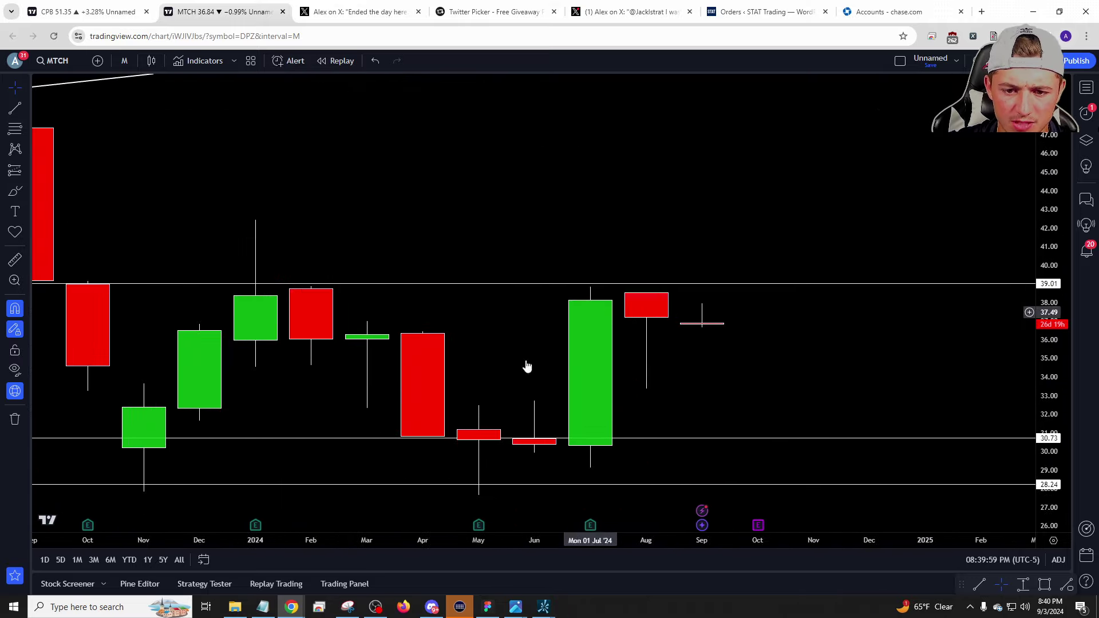
# Step MTCH back through the weekly interval to the daily interval.
pyautogui.write('W')
pyautogui.press('Return')
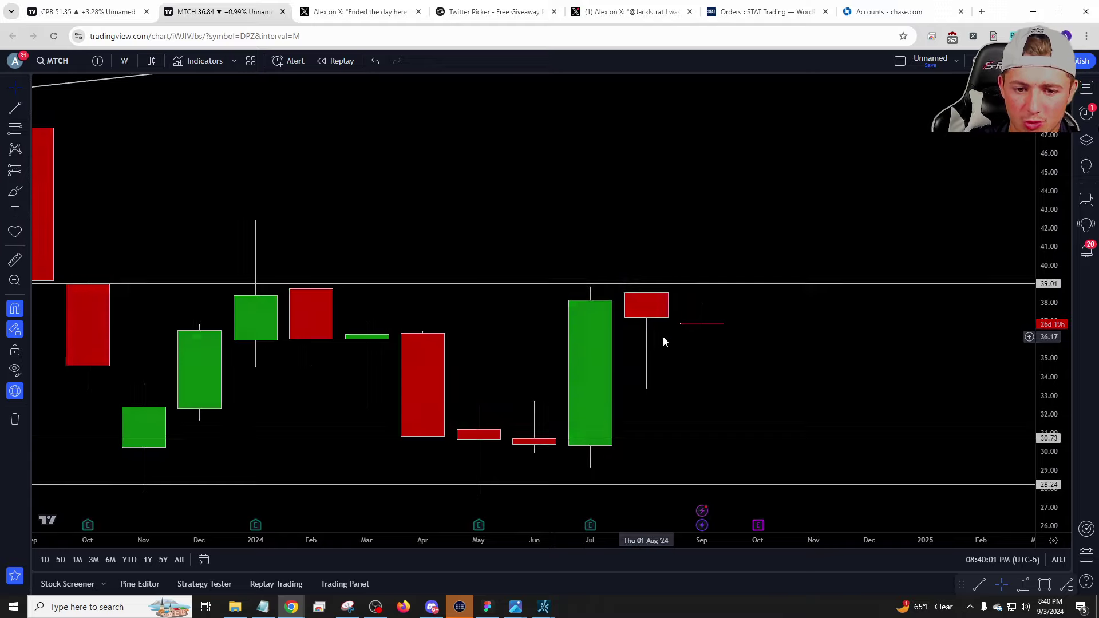
pyautogui.write('D')
pyautogui.press('Return')
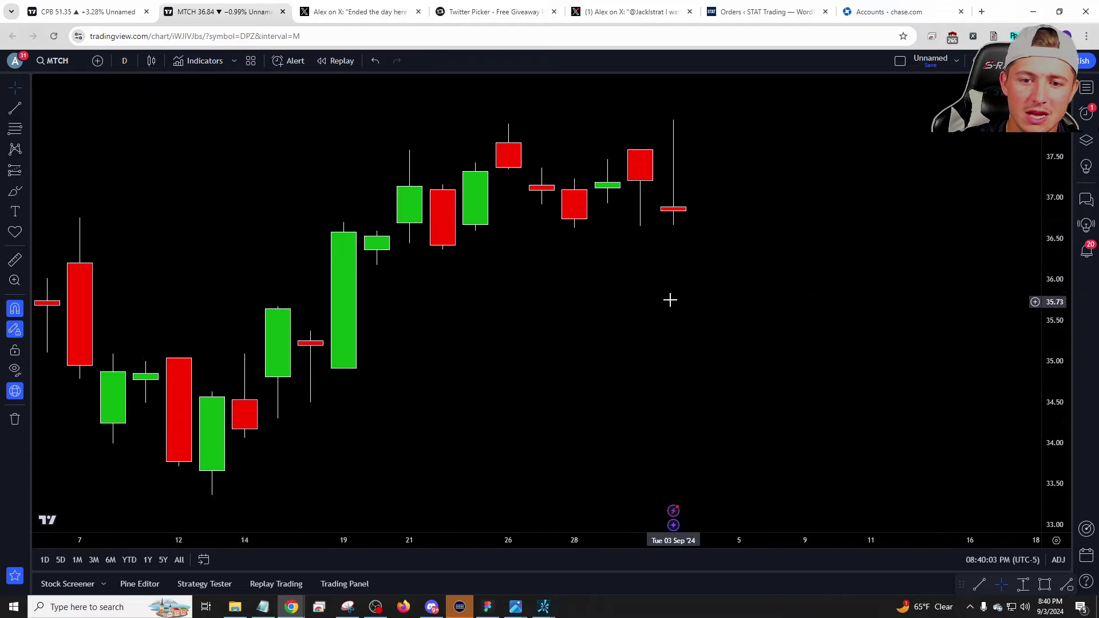
# Draw horizontal rays on MTCH from the August 20, 22, 23, 28 and September 3 lows, at 36.17, 36.36, 36.59, 36.63 and 36.66.
pyautogui.click(24, 110)
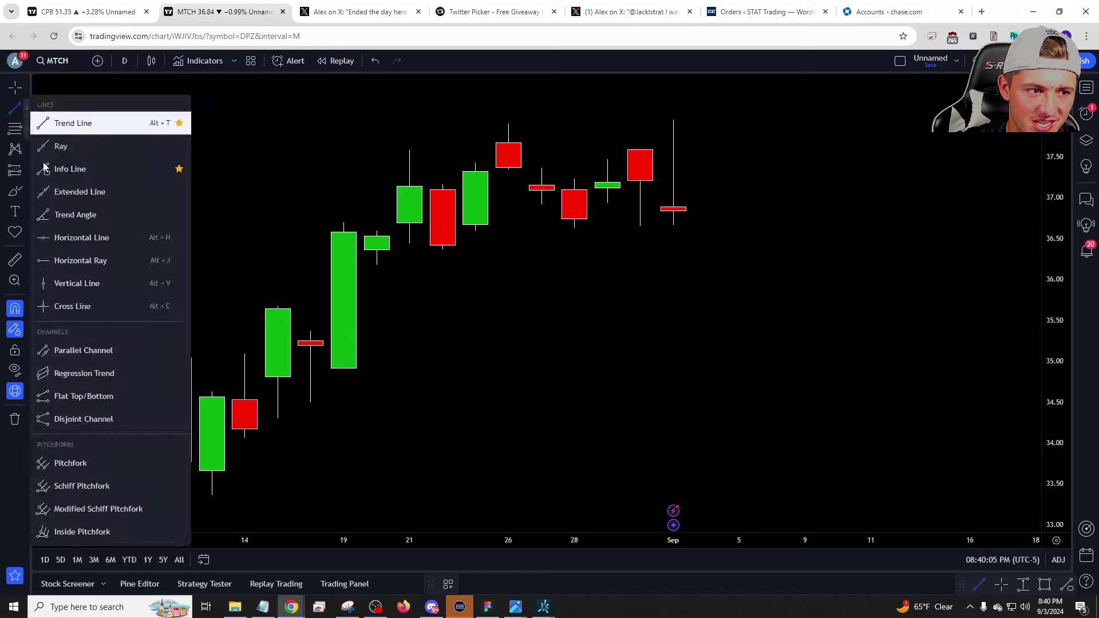
pyautogui.click(80, 260)
pyautogui.click(377, 265)
pyautogui.click(443, 250)
pyautogui.click(575, 228)
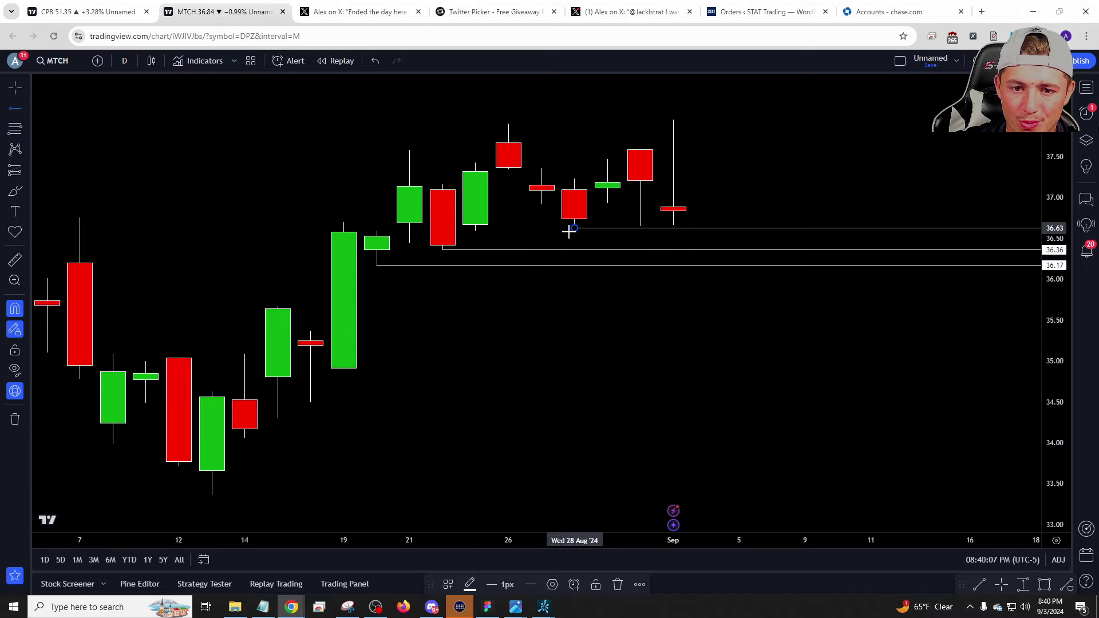
pyautogui.click(453, 243)
pyautogui.press('Escape')
pyautogui.moveTo(450, 247); pyautogui.dragTo(475, 231)
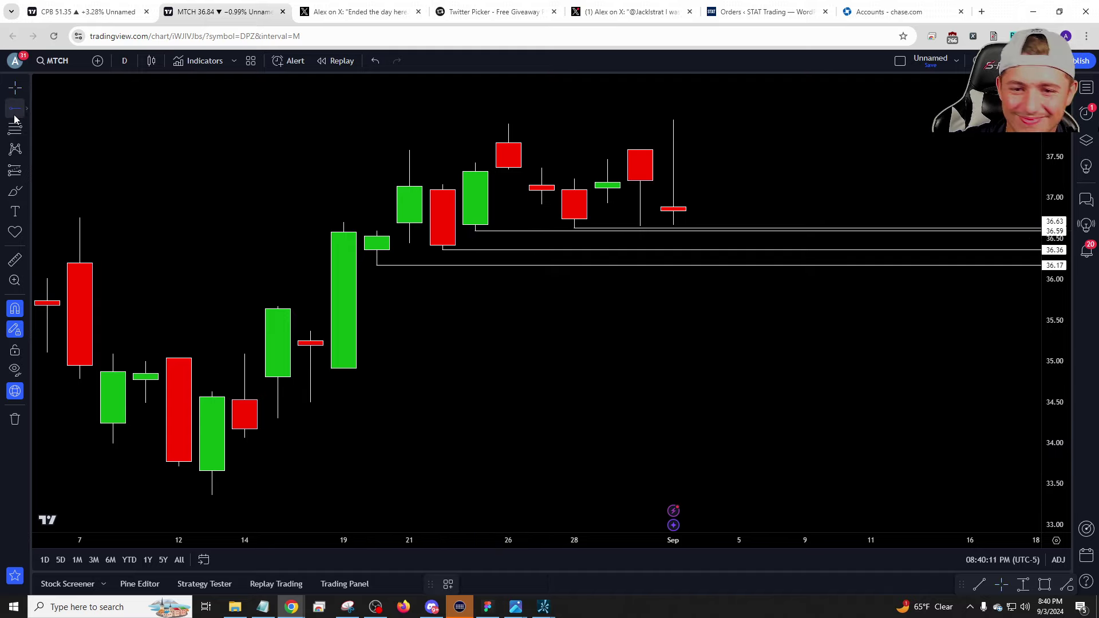
pyautogui.click(674, 225)
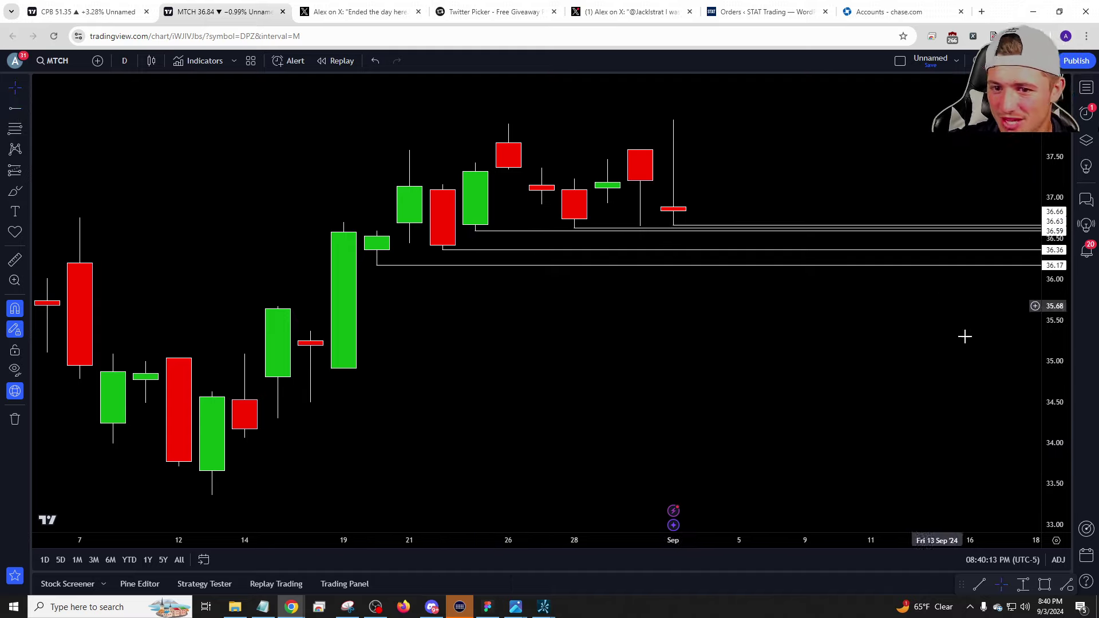
pyautogui.moveTo(1049, 390); pyautogui.dragTo(1048, 354)
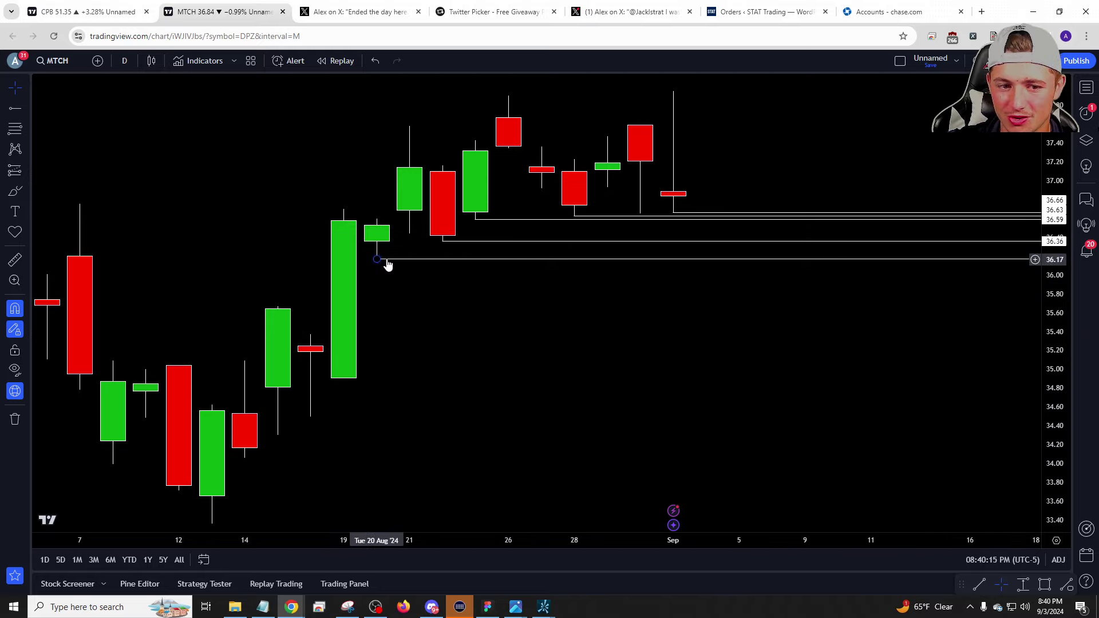
pyautogui.scroll(-5, 381, 260)
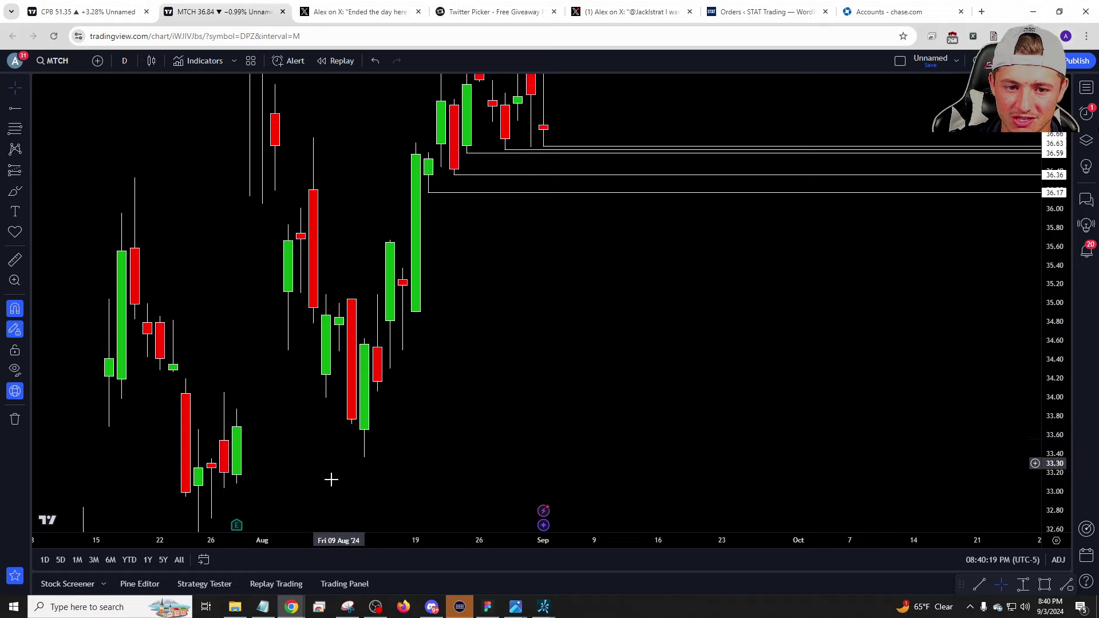
pyautogui.scroll(4, 614, 370)
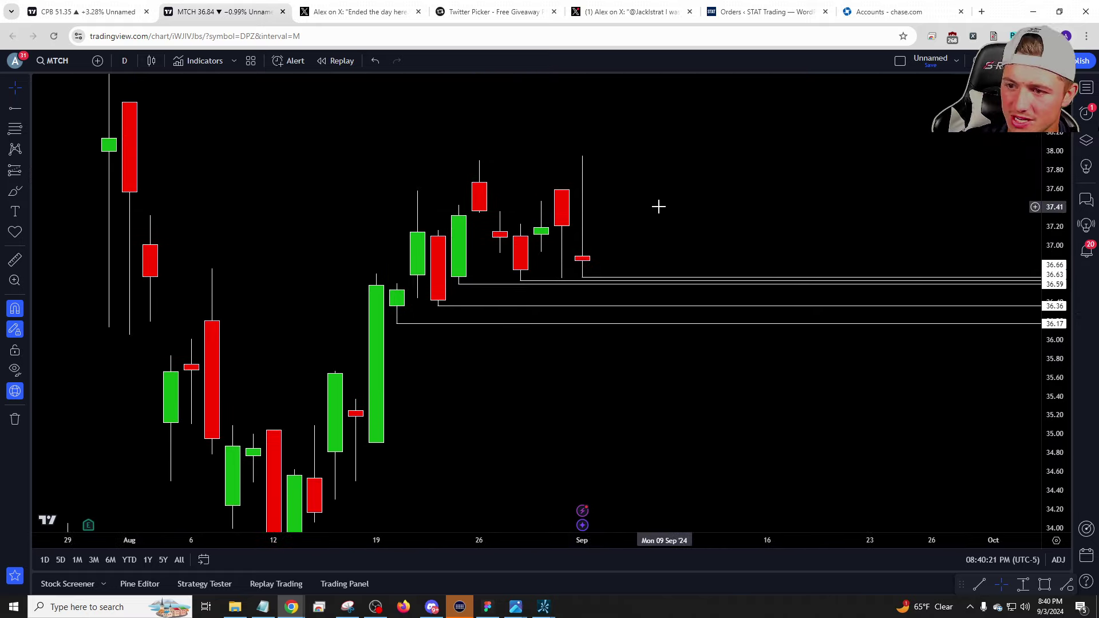
pyautogui.moveTo(662, 213); pyautogui.dragTo(666, 216)
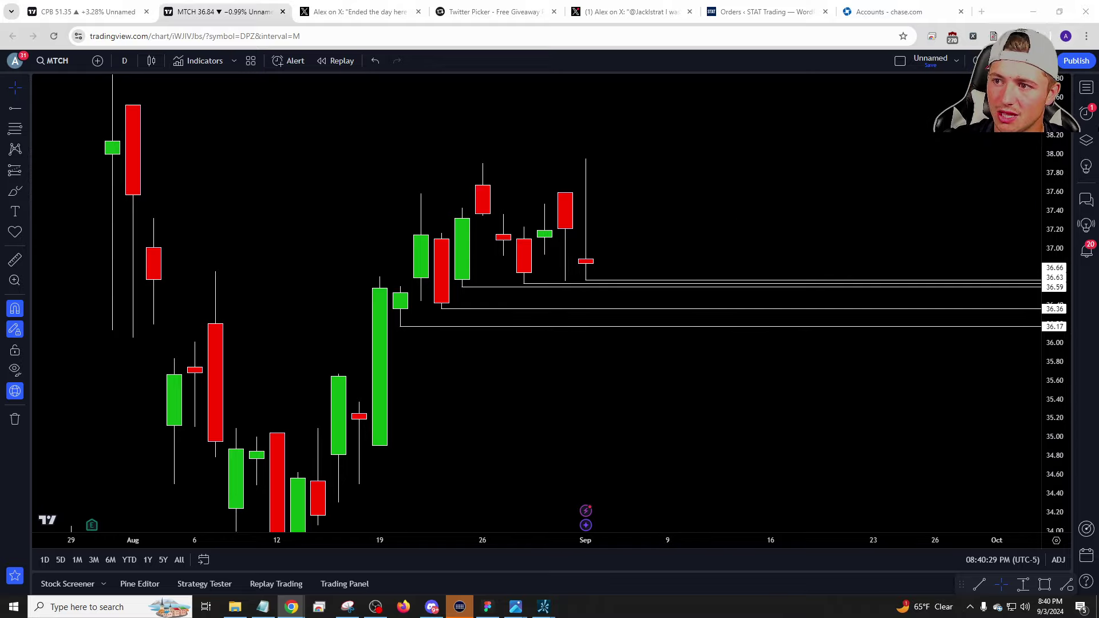
# Switch to the STAT scanner and filter for 1 Month setups with current candle 2U, clearing the pattern and tags.
pyautogui.hotkey('alt', 'Tab')
pyautogui.click(135, 129)
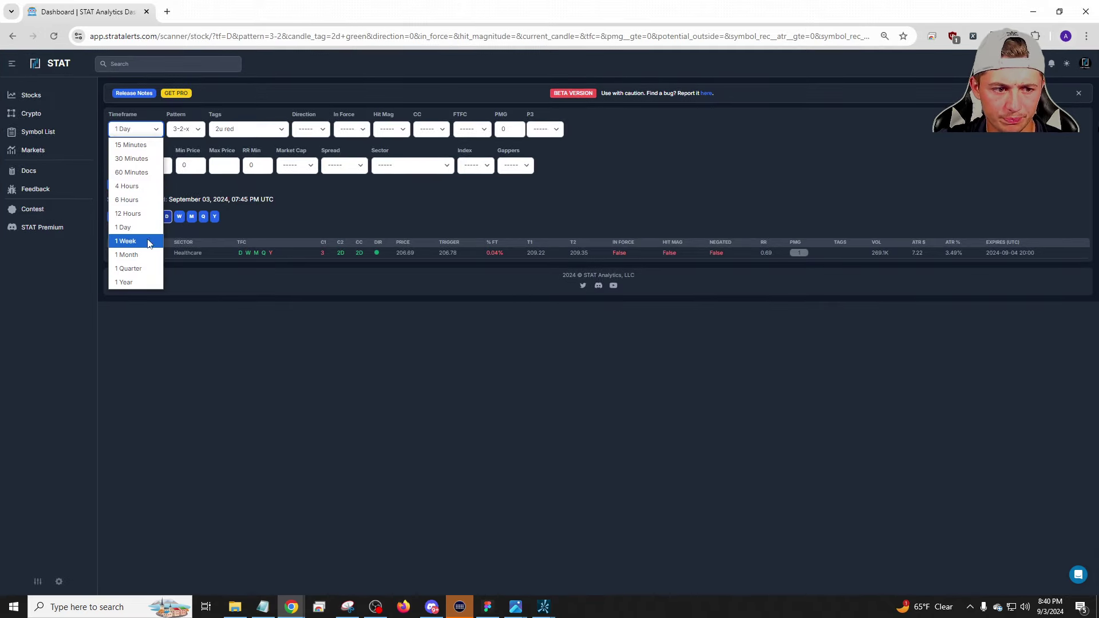
pyautogui.click(135, 255)
pyautogui.click(189, 129)
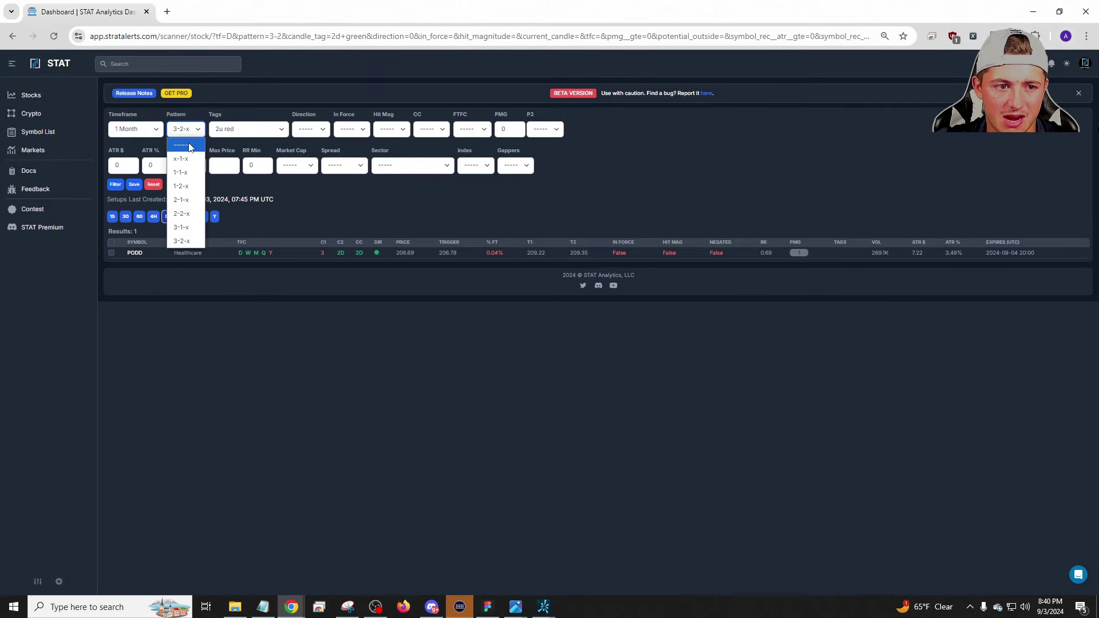
pyautogui.click(182, 145)
pyautogui.click(246, 129)
pyautogui.click(237, 148)
pyautogui.click(431, 129)
pyautogui.click(438, 174)
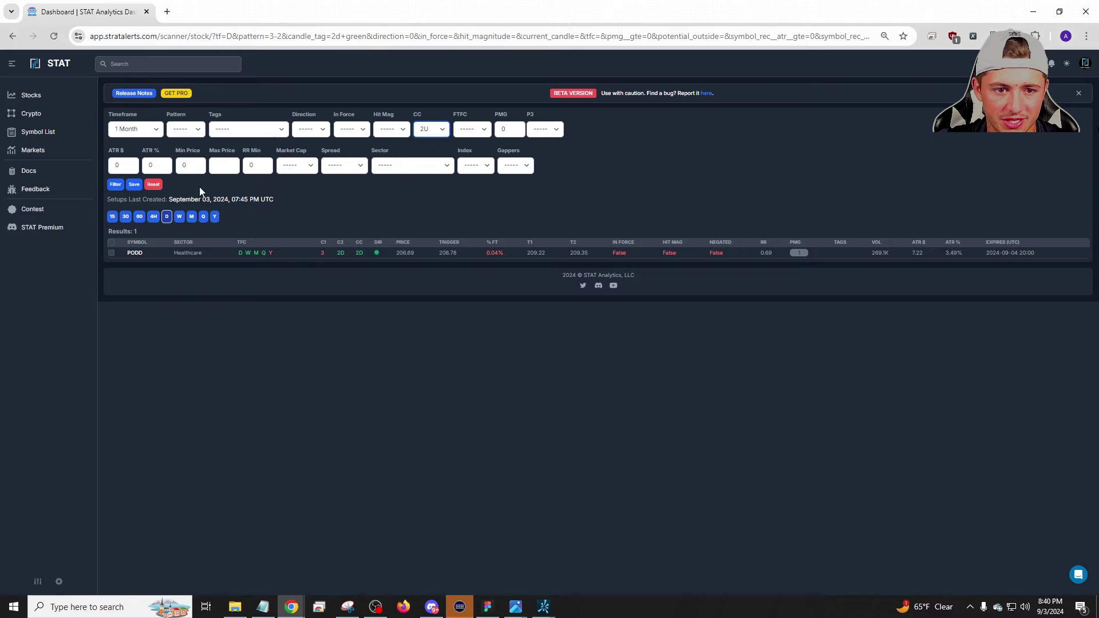
pyautogui.click(115, 185)
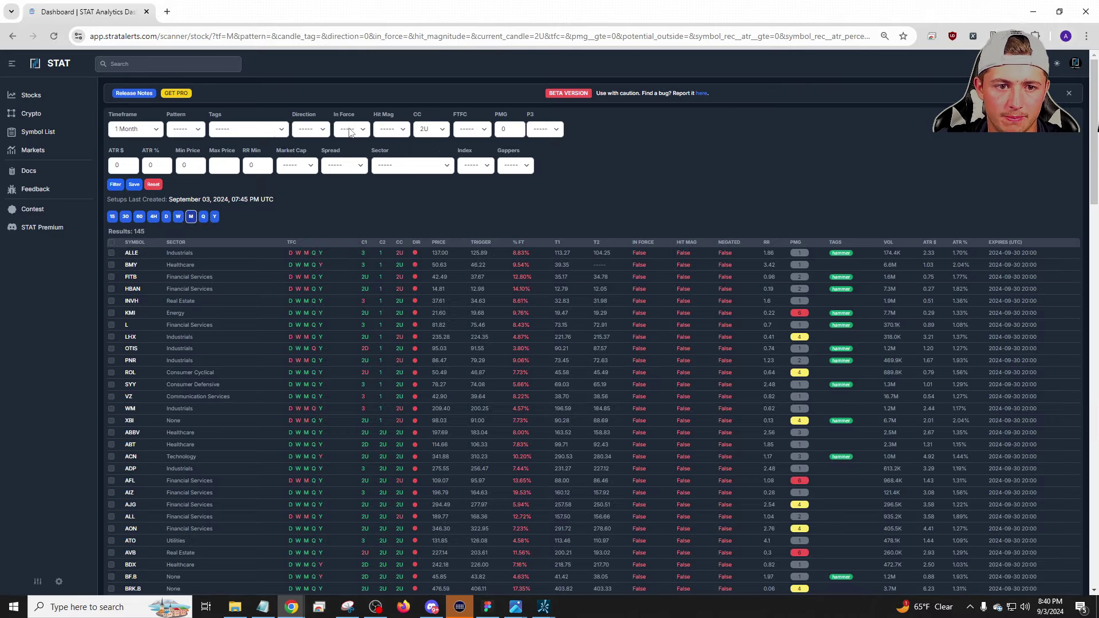
# Restrict the monthly 2U scan to setups that are in force.
pyautogui.click(351, 132)
pyautogui.click(346, 153)
pyautogui.click(111, 186)
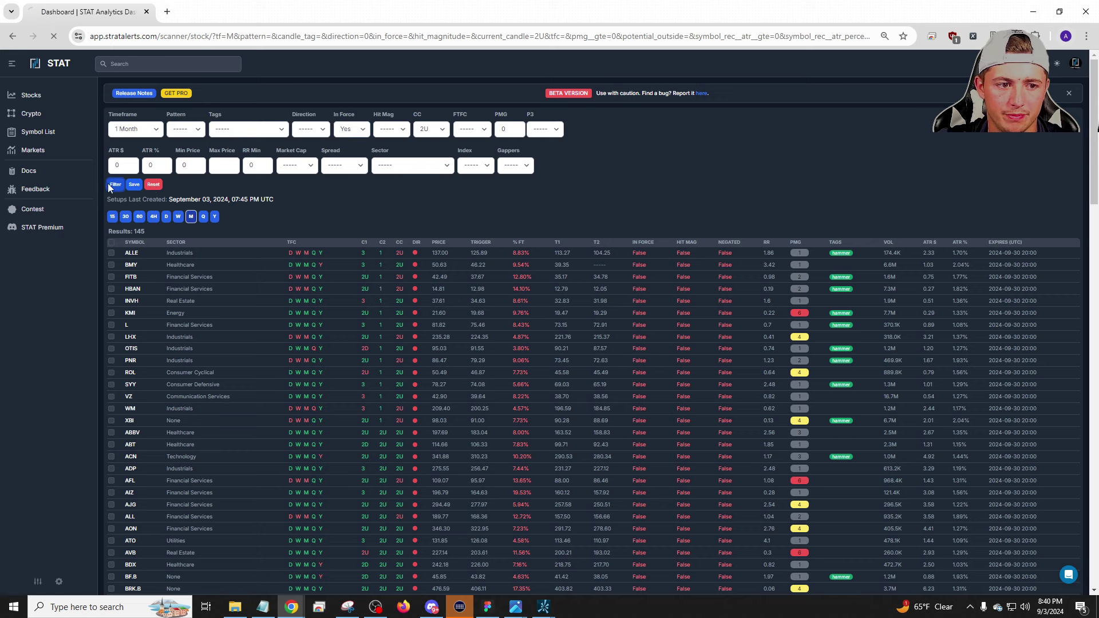
# Rerun the in-force monthly scan with the current candle set to 2D.
pyautogui.click(431, 128)
pyautogui.click(431, 188)
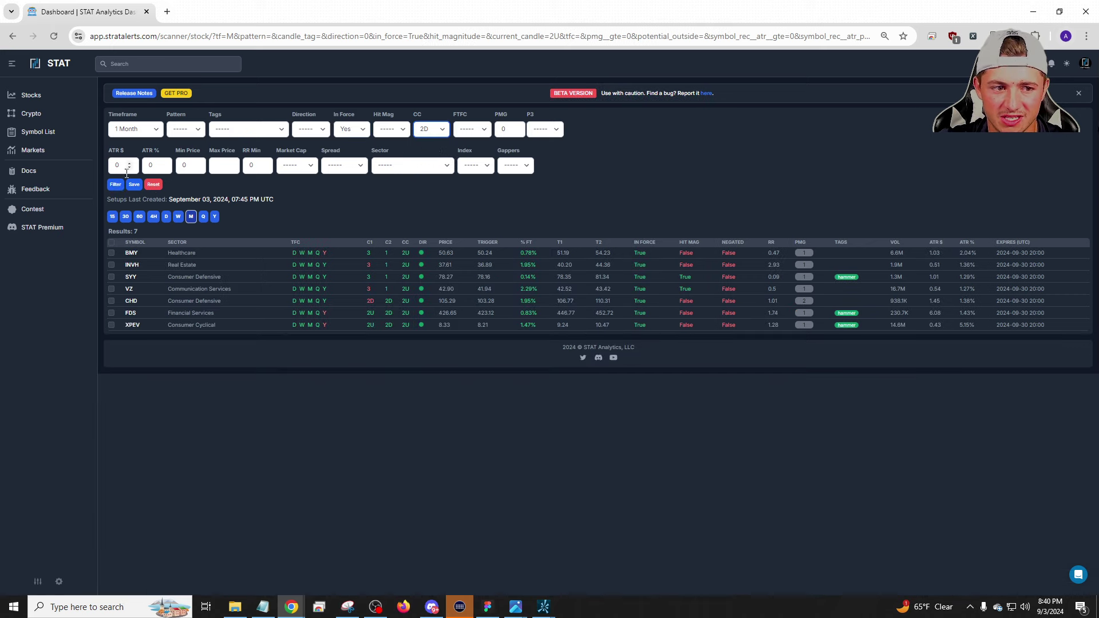
pyautogui.click(116, 184)
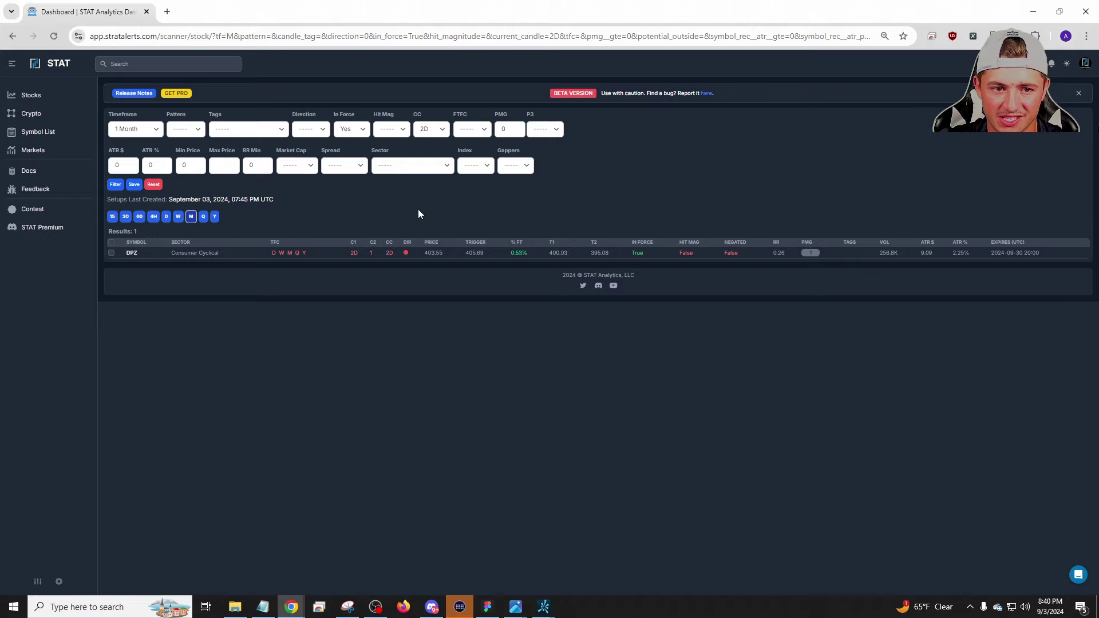
# Switch the scan to 1 Week, run it for current candle 2U, and rerun it with the in-force restriction cleared.
pyautogui.click(153, 132)
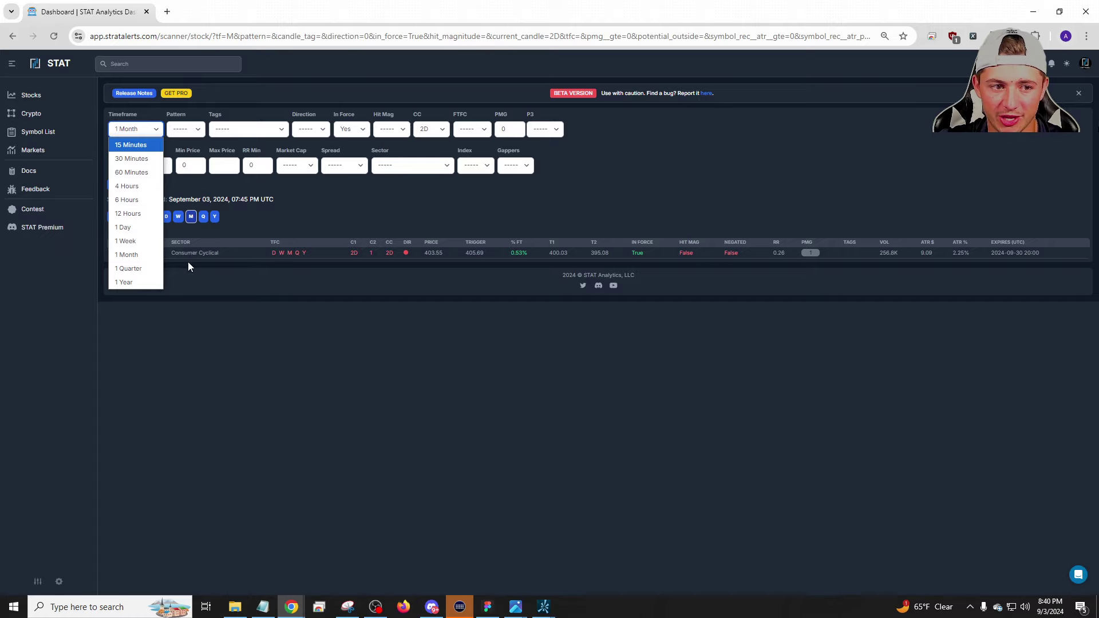
pyautogui.click(148, 241)
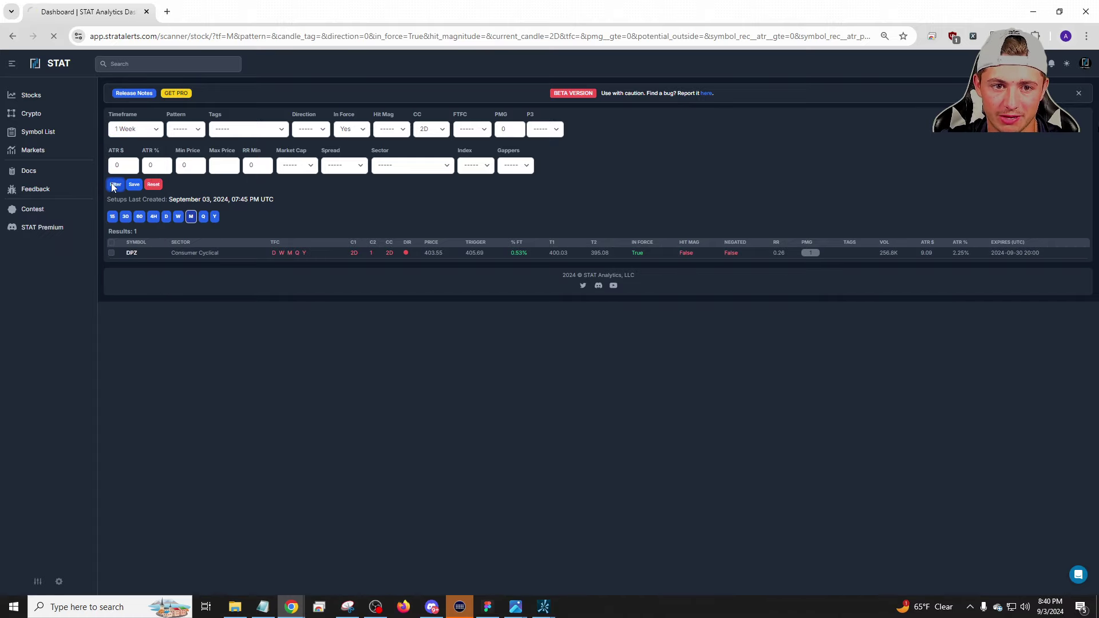
pyautogui.click(426, 130)
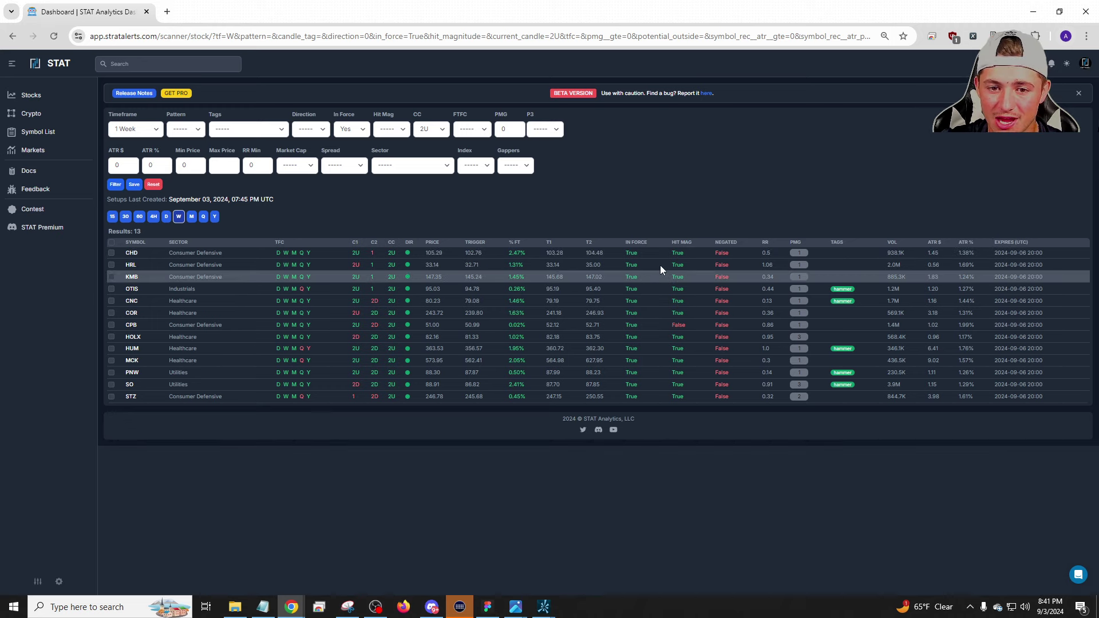
pyautogui.click(437, 133)
pyautogui.click(431, 173)
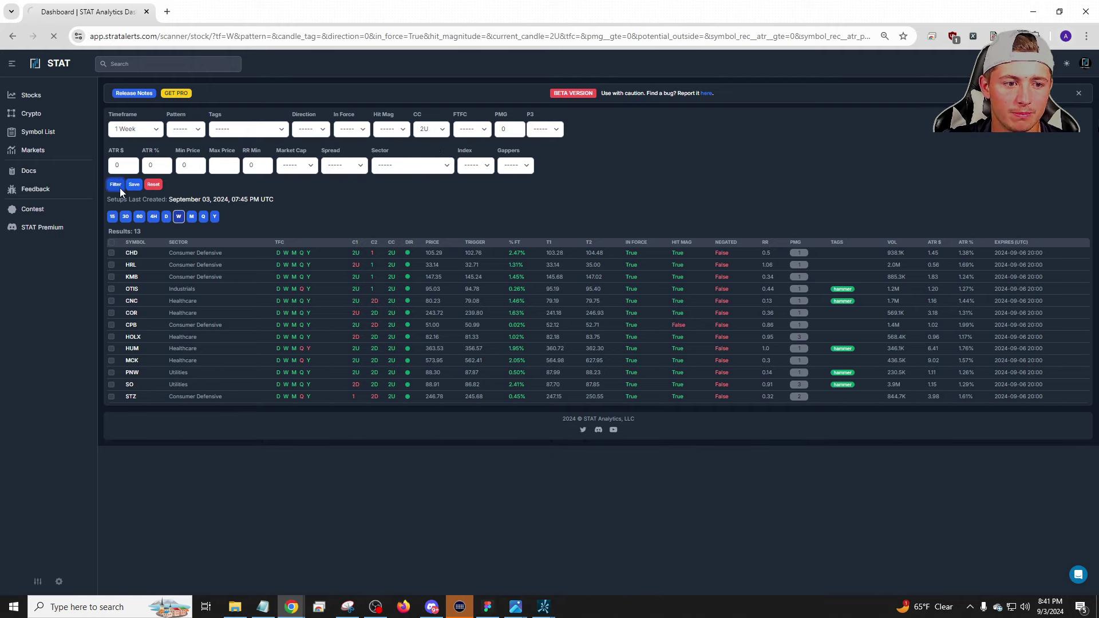
# Rerun the weekly scan with the current candle set to 2D.
pyautogui.click(441, 133)
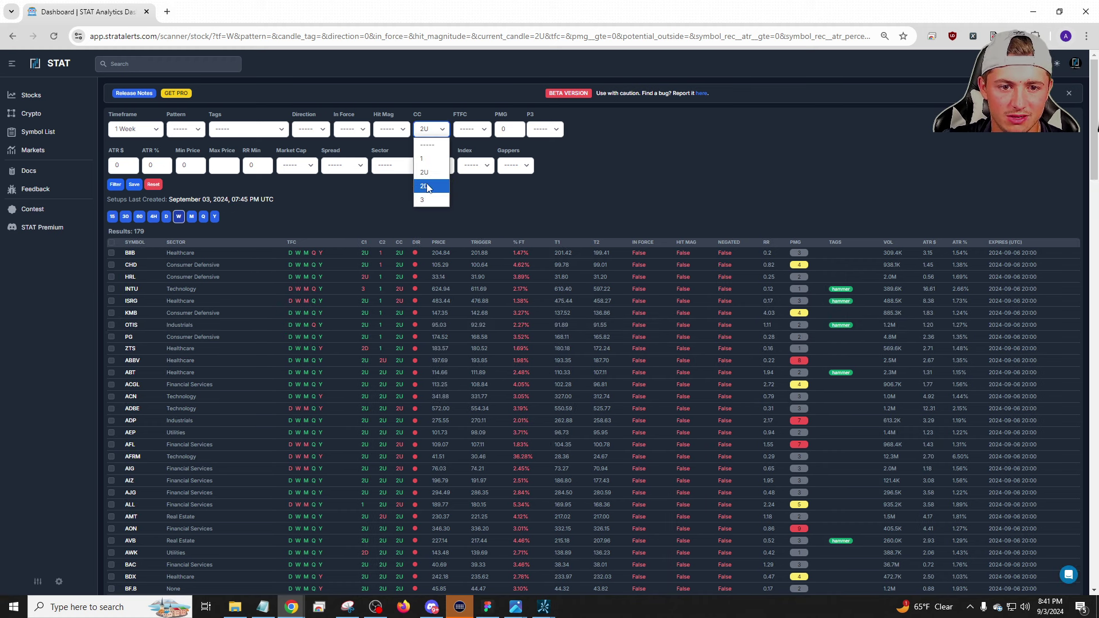
pyautogui.click(429, 184)
pyautogui.click(114, 185)
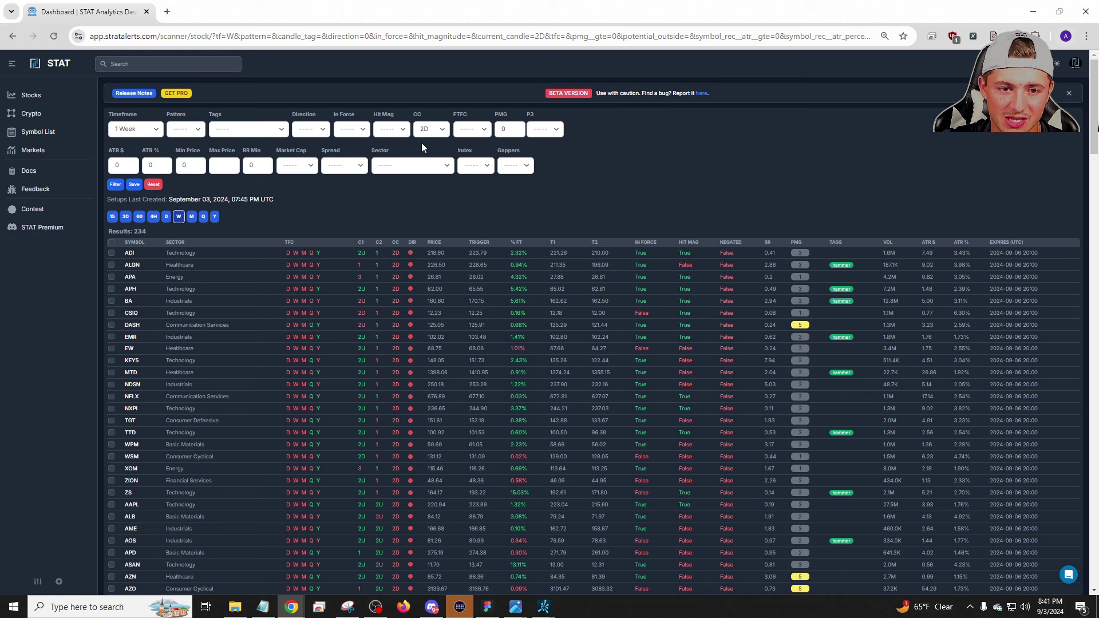
# Change the 2D scan's timeframe to 1 Day and run it.
pyautogui.click(123, 134)
pyautogui.click(129, 210)
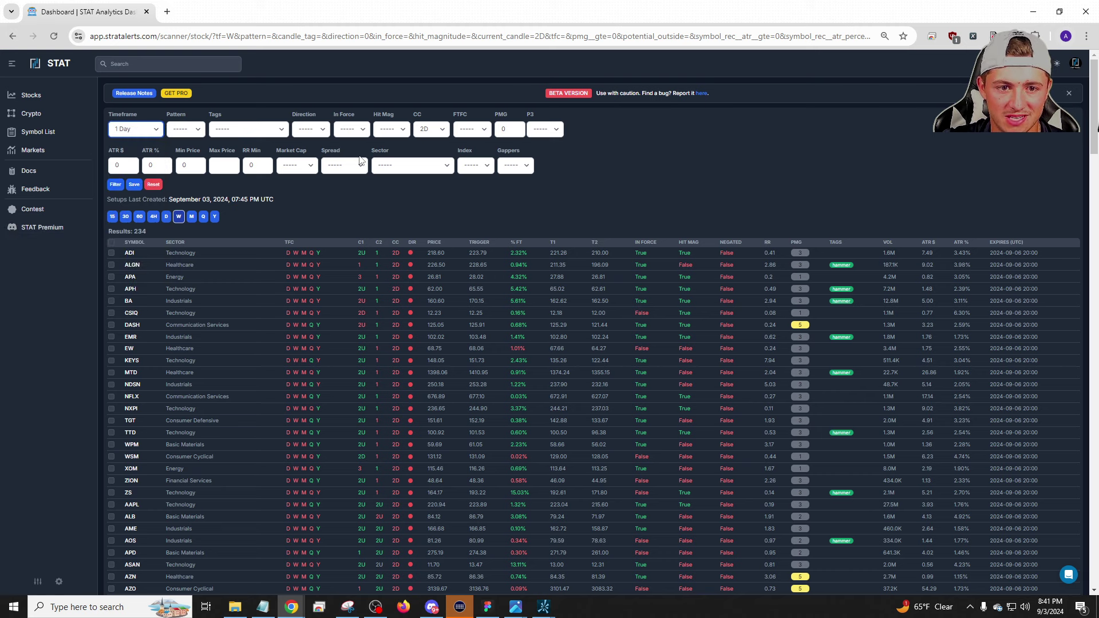
pyautogui.click(116, 185)
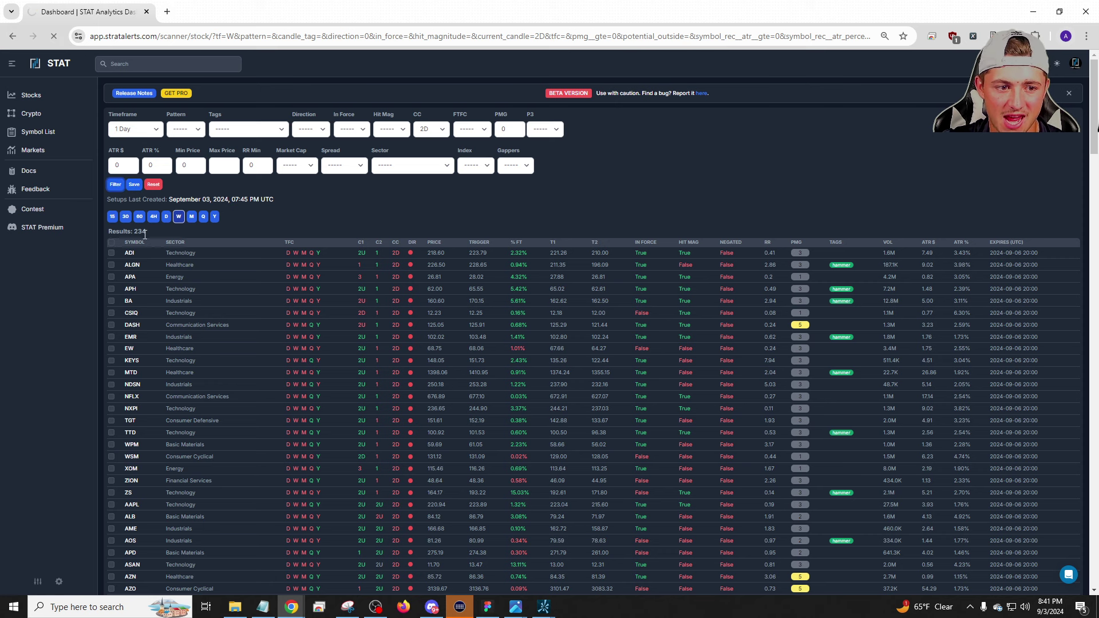
# Rerun the daily scan with the current candle set to 2U and look through the listed setups.
pyautogui.click(438, 129)
pyautogui.click(426, 167)
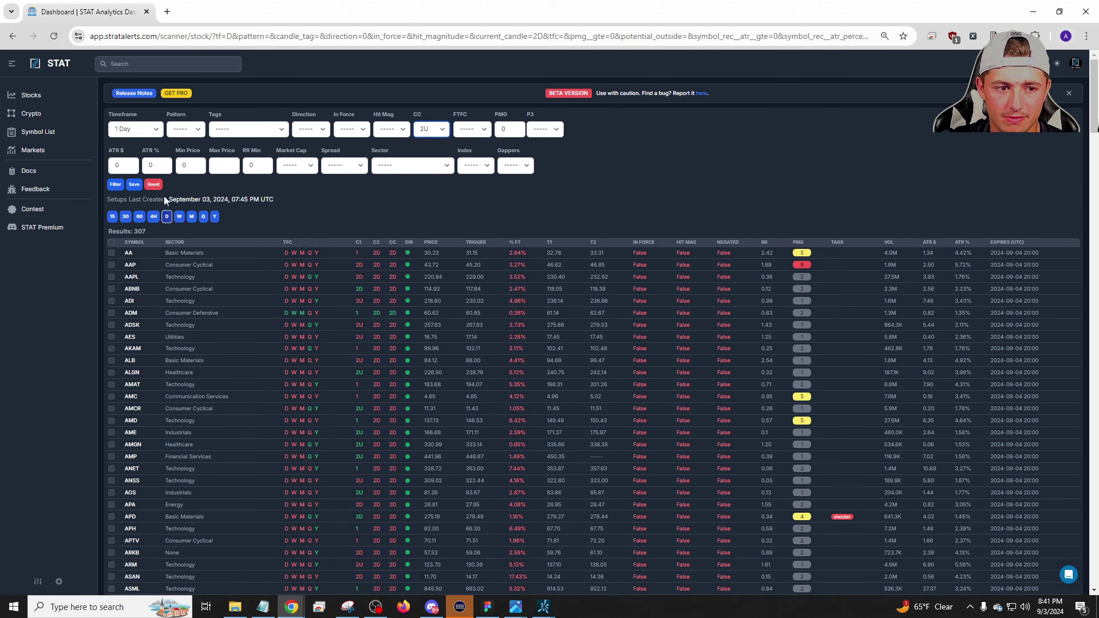
pyautogui.click(122, 188)
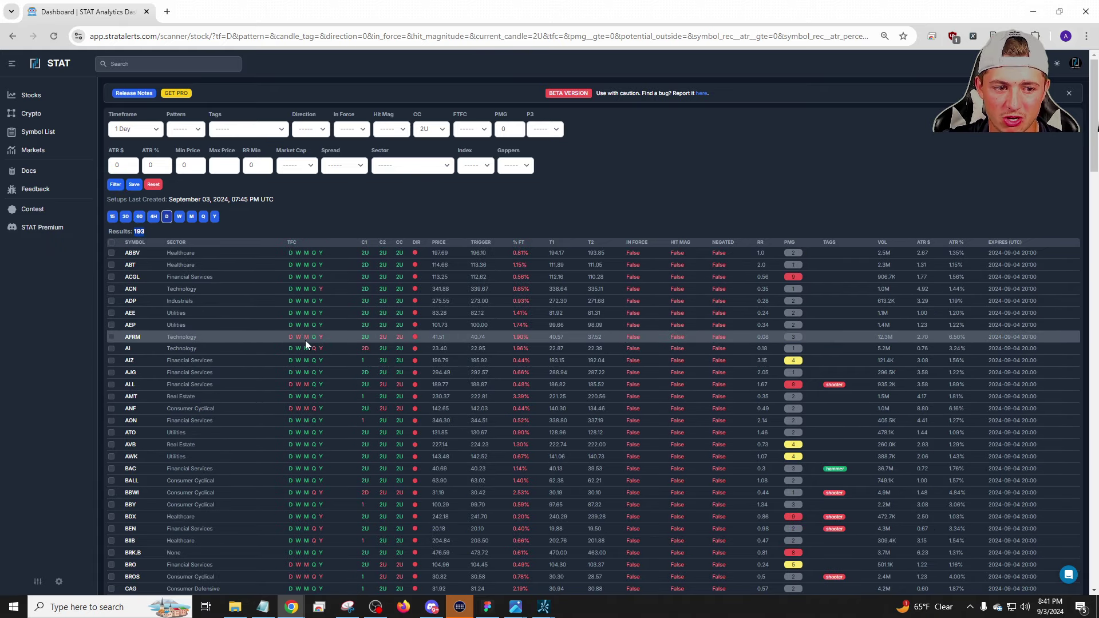
pyautogui.scroll(-2, 218, 180)
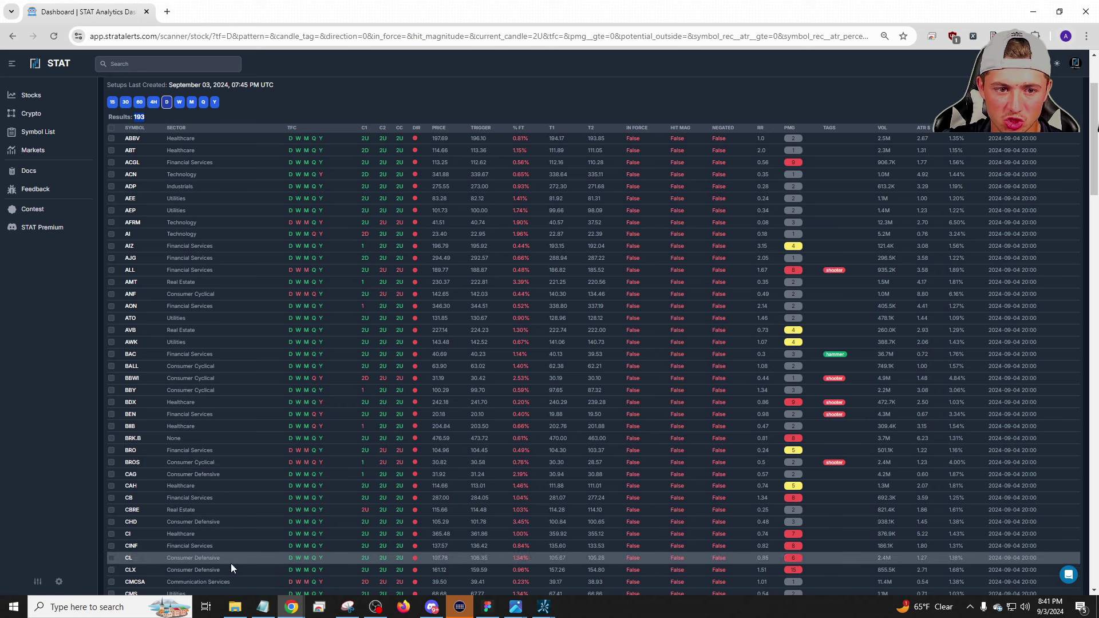
pyautogui.scroll(2, 257, 129)
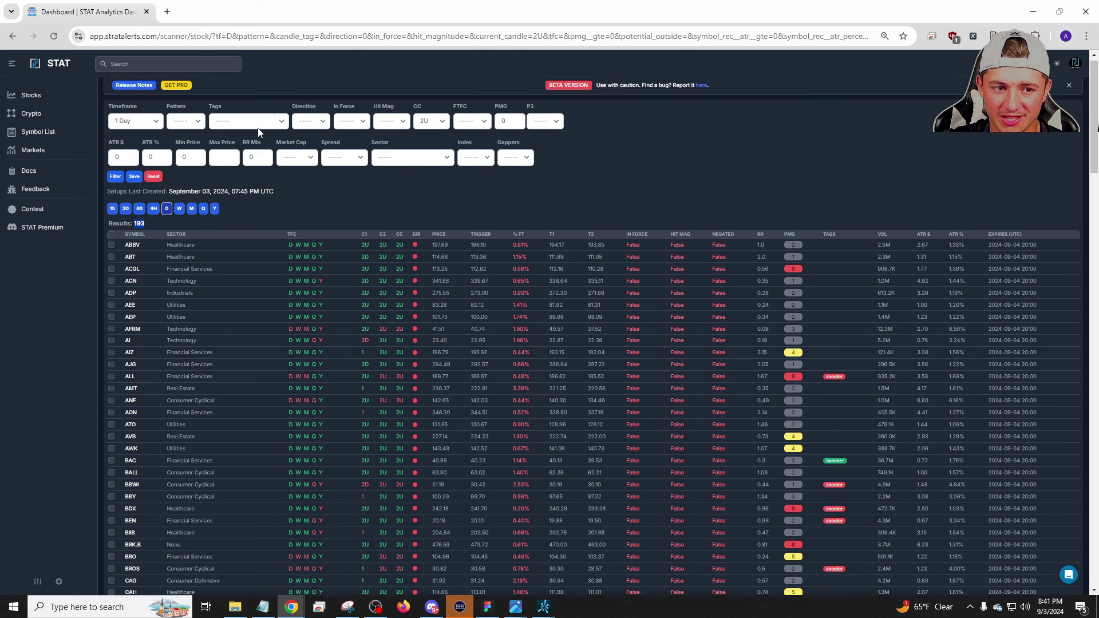
pyautogui.scroll(-1, 365, 202)
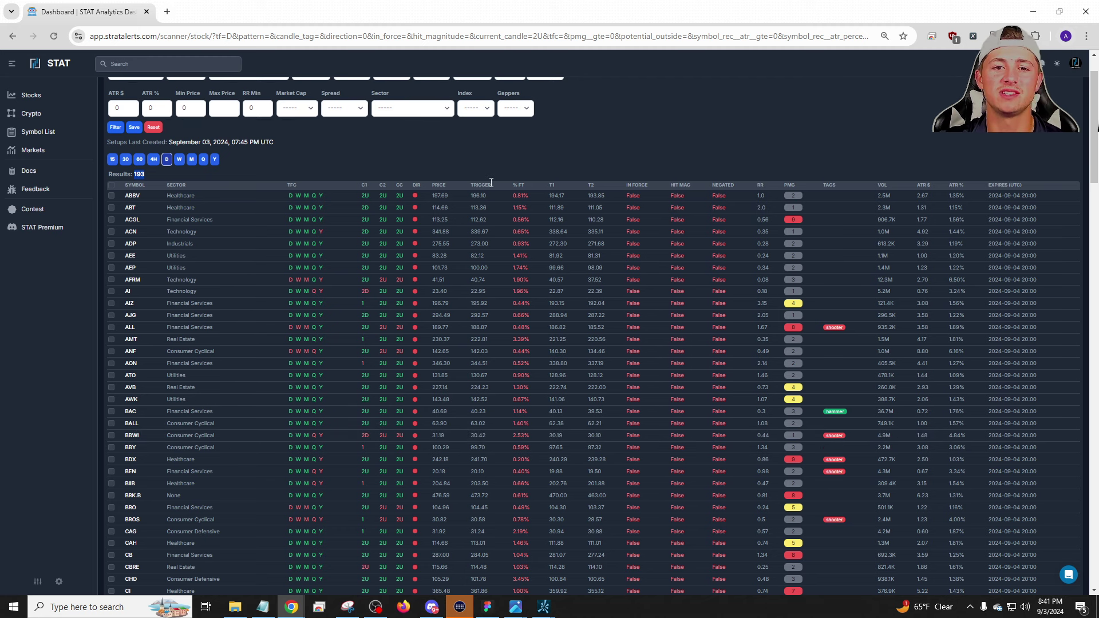
pyautogui.scroll(1, 542, 195)
pyautogui.click(839, 175)
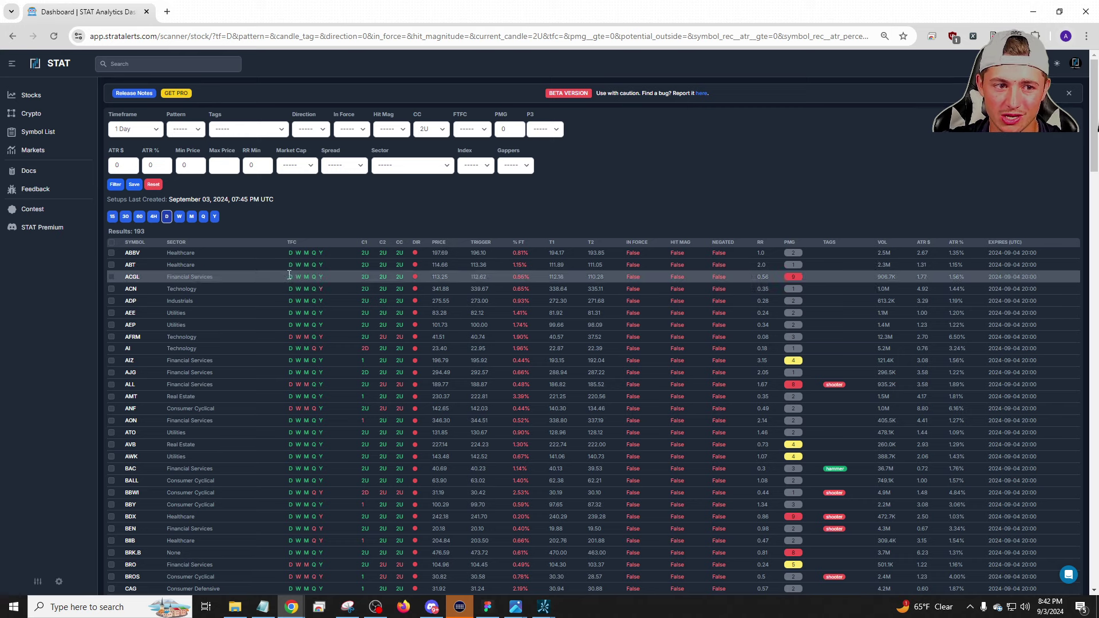
# Set the scan to the 1 Week timeframe with current candle 1.
pyautogui.click(135, 129)
pyautogui.click(131, 237)
pyautogui.click(427, 133)
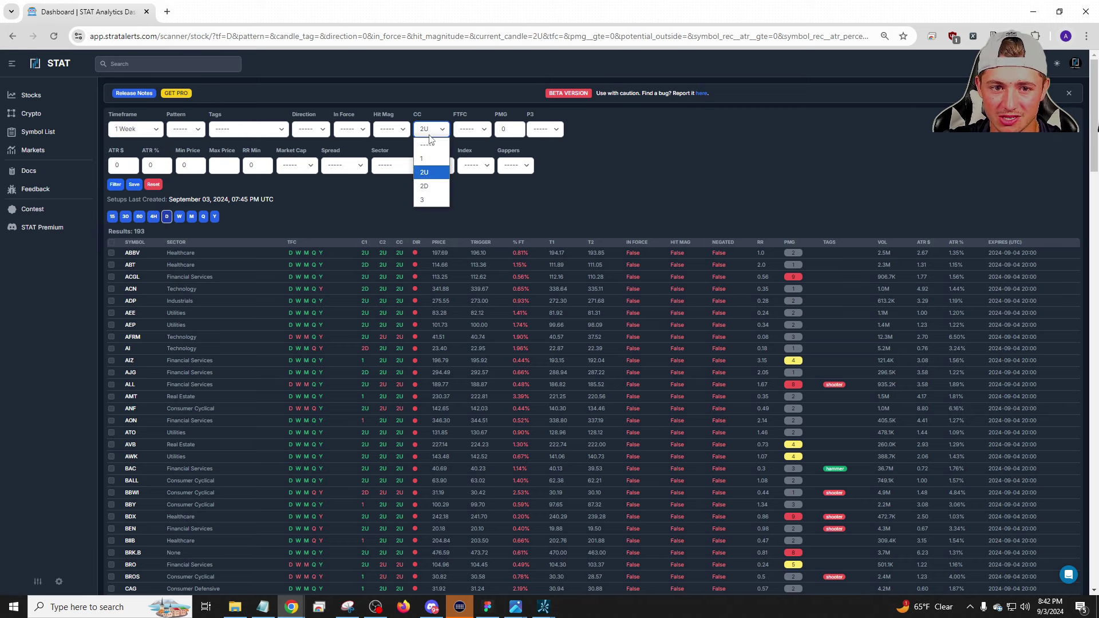
pyautogui.click(430, 145)
pyautogui.click(436, 133)
pyautogui.click(431, 159)
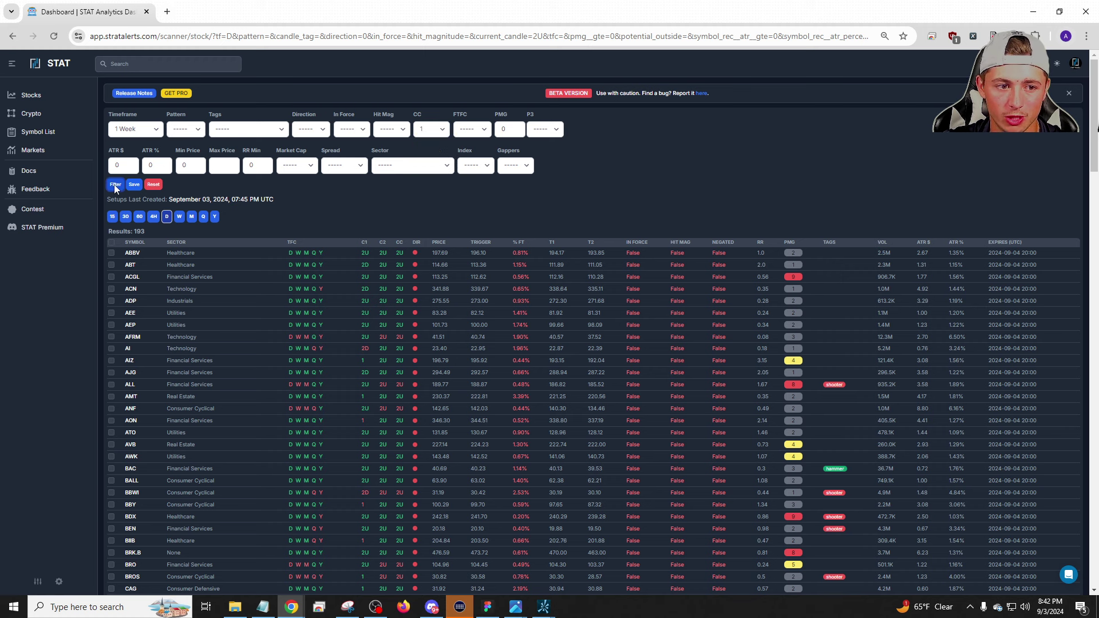